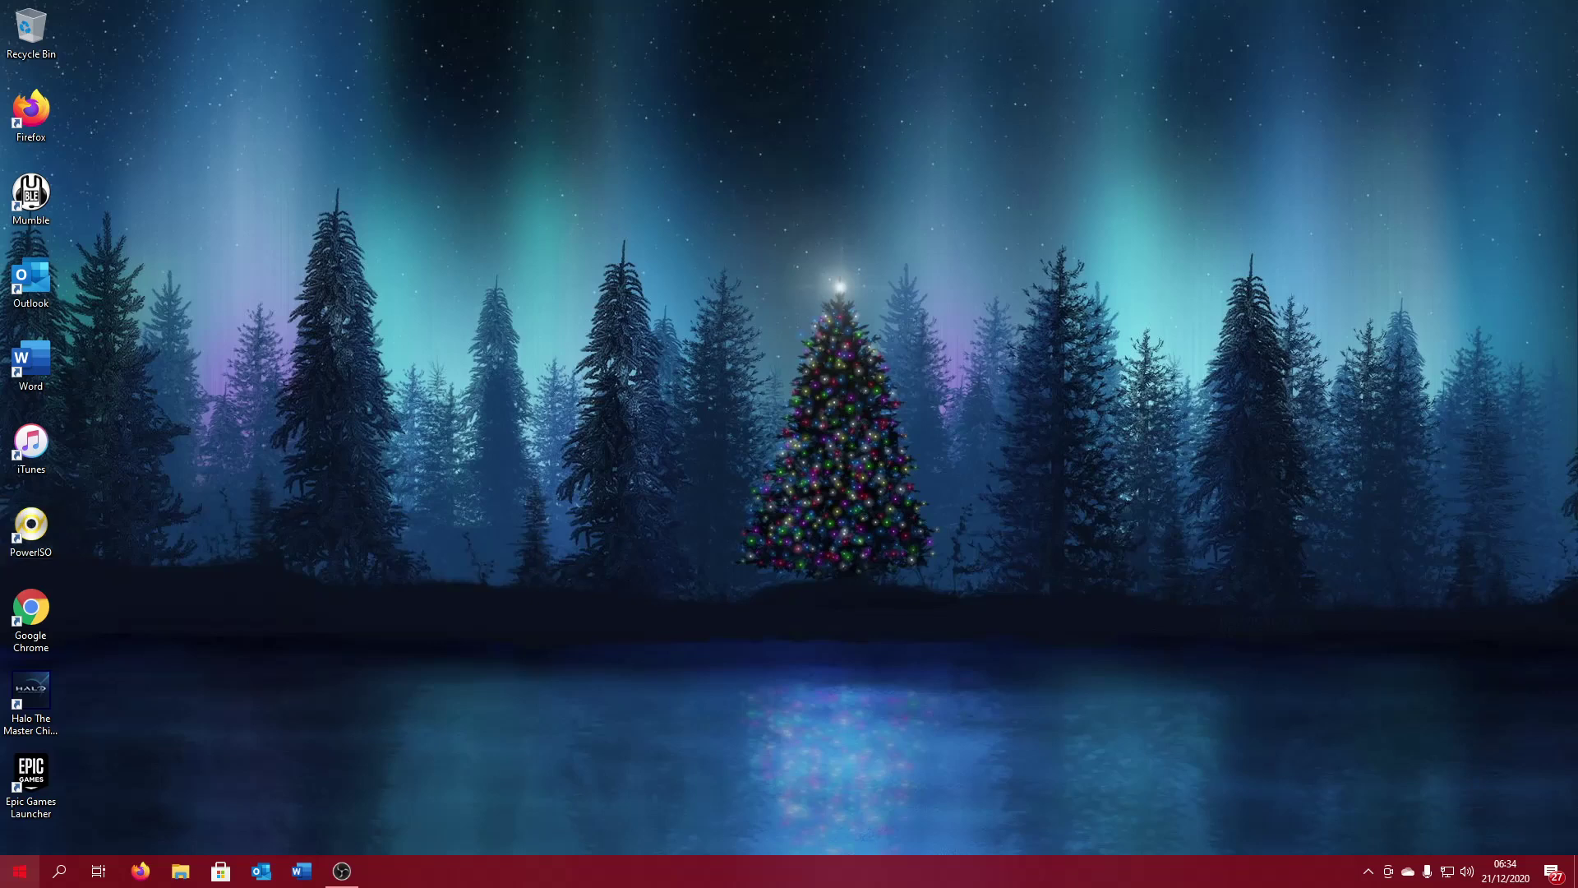
Step: Launch Microsoft Publisher from the Office apps group
left_click(19, 871)
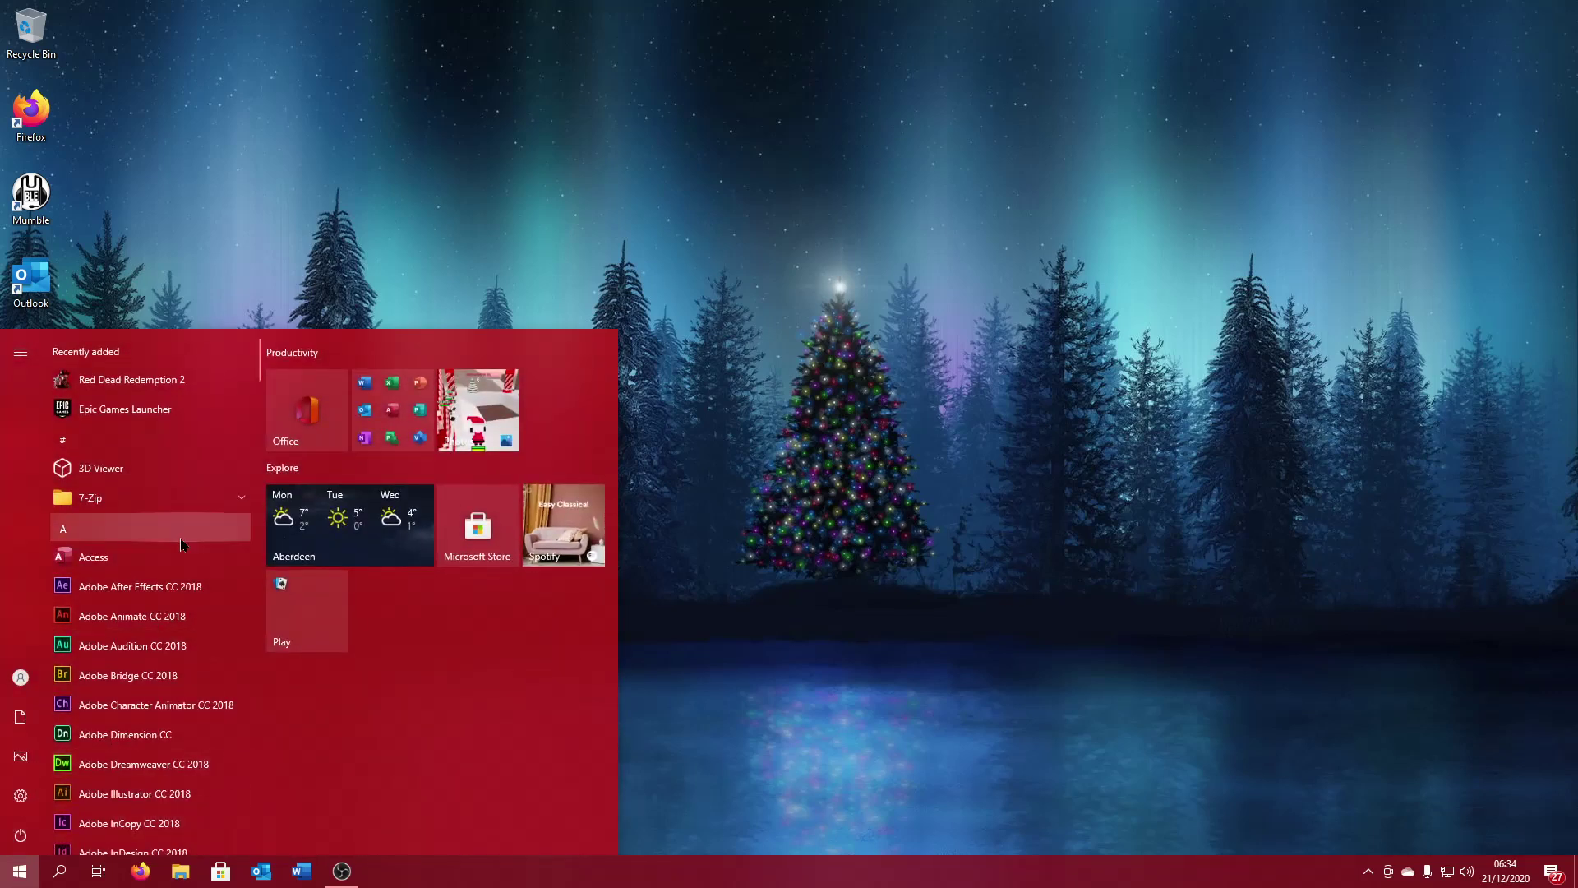
left_click(393, 409)
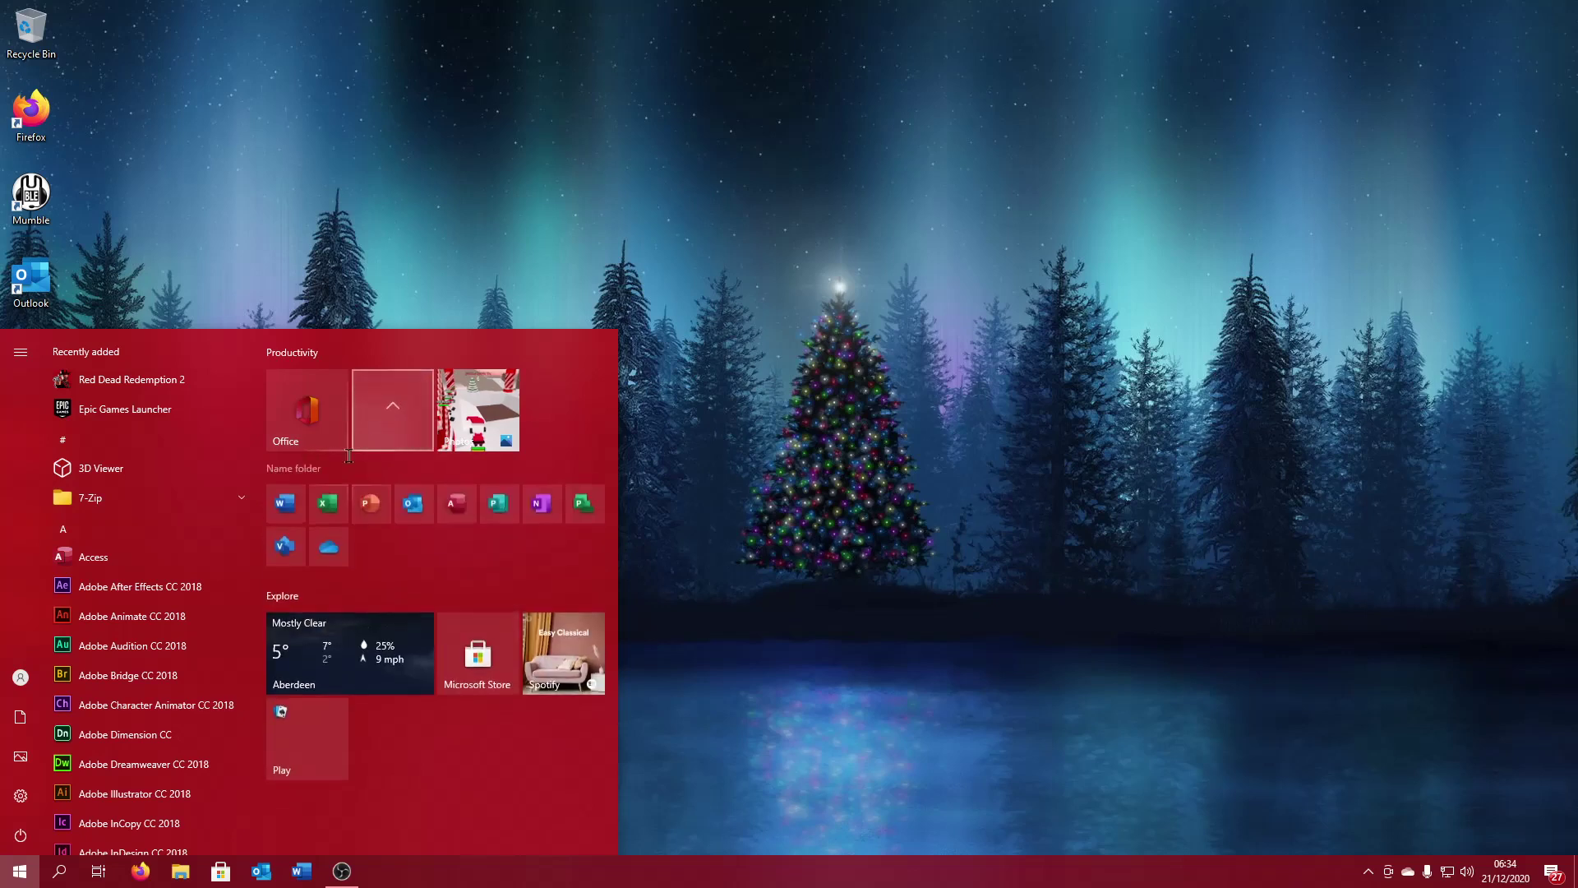
left_click(491, 518)
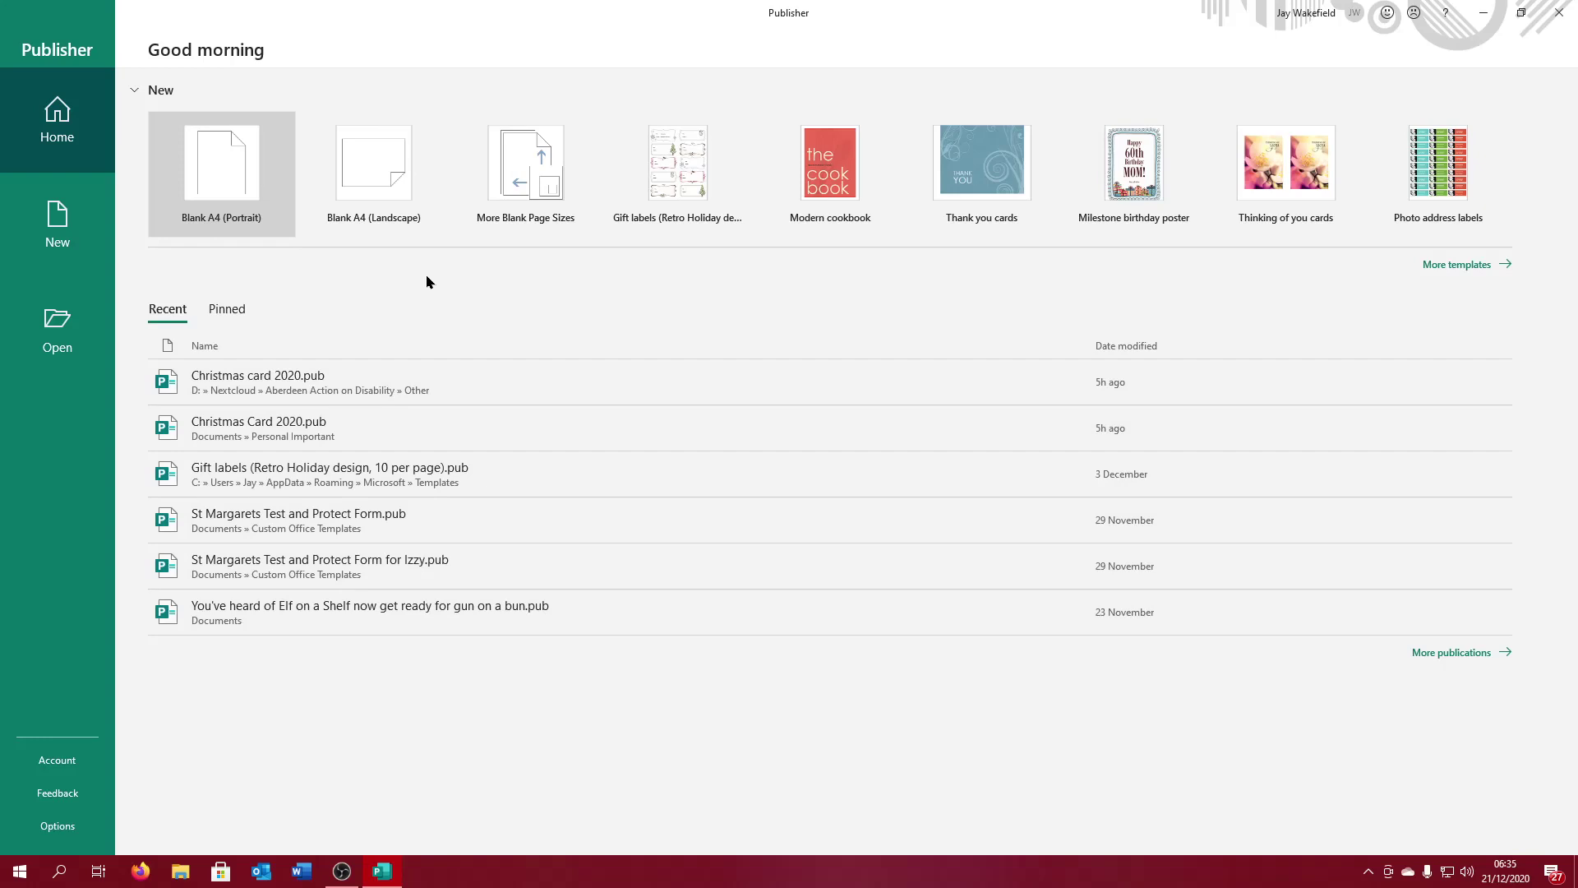
Step: Start a new publication from more blank page sizes and open the Greeting Cards publication type
left_click(80, 227)
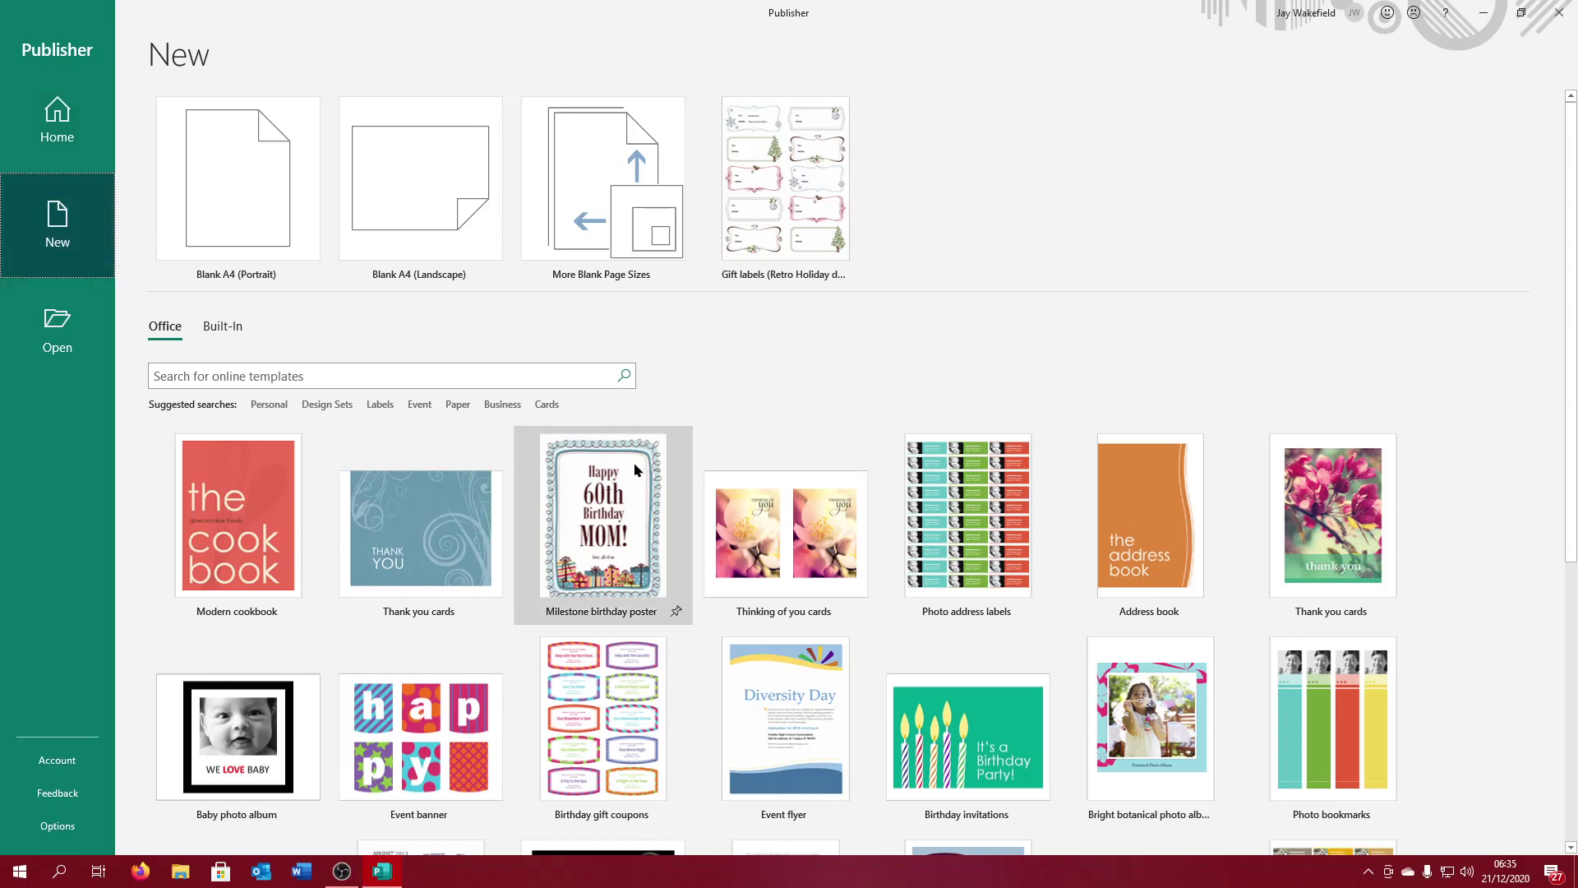
left_click(661, 204)
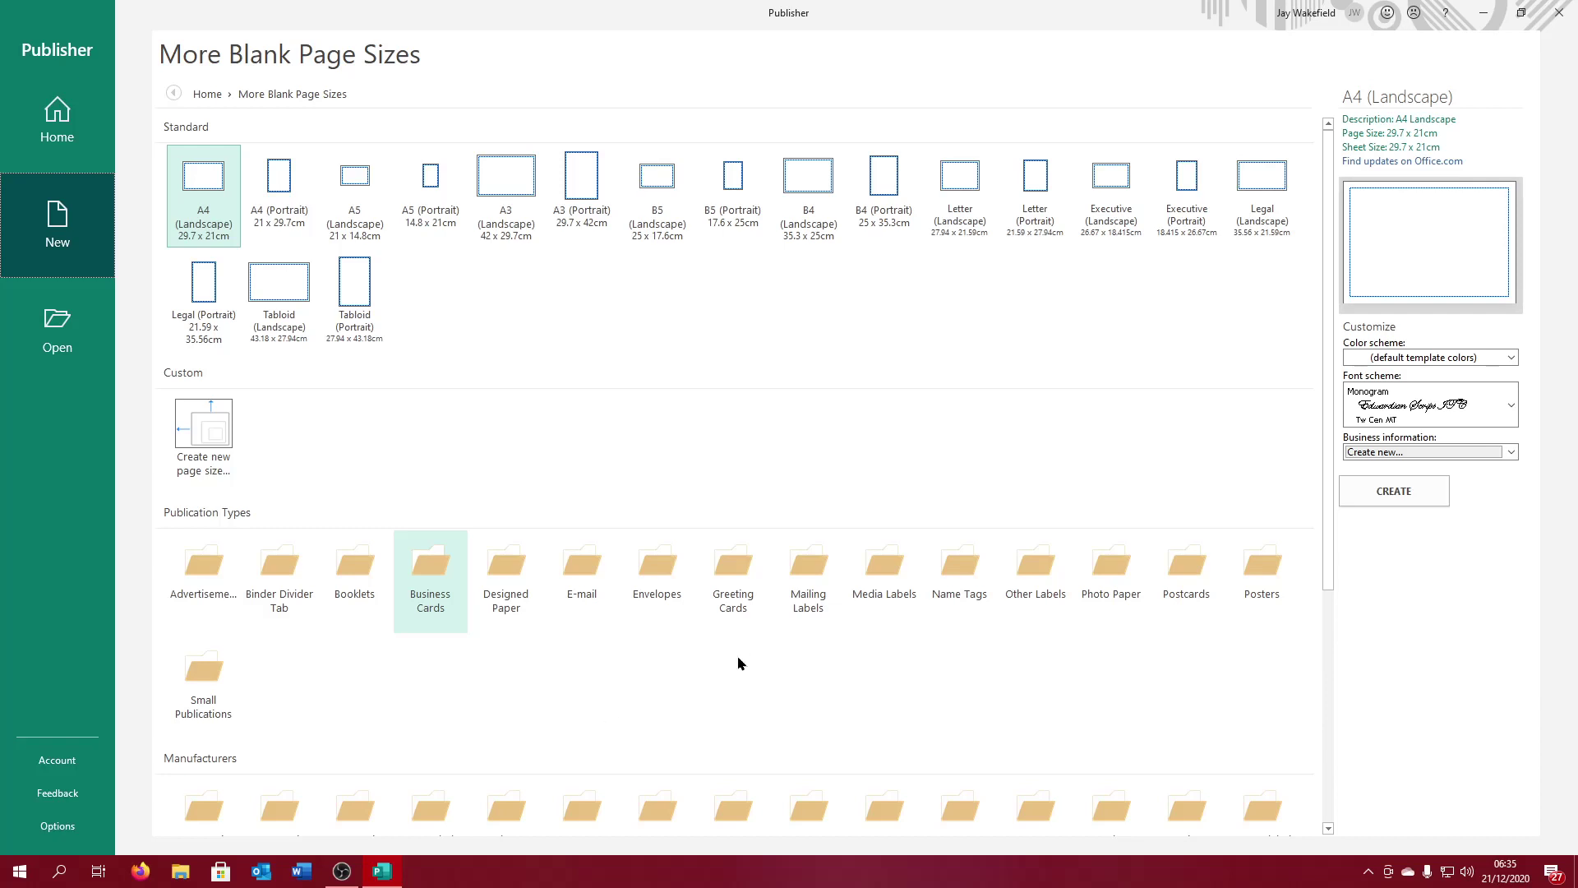
scroll(737, 661, "down", 2)
scroll(737, 662, "up", 2)
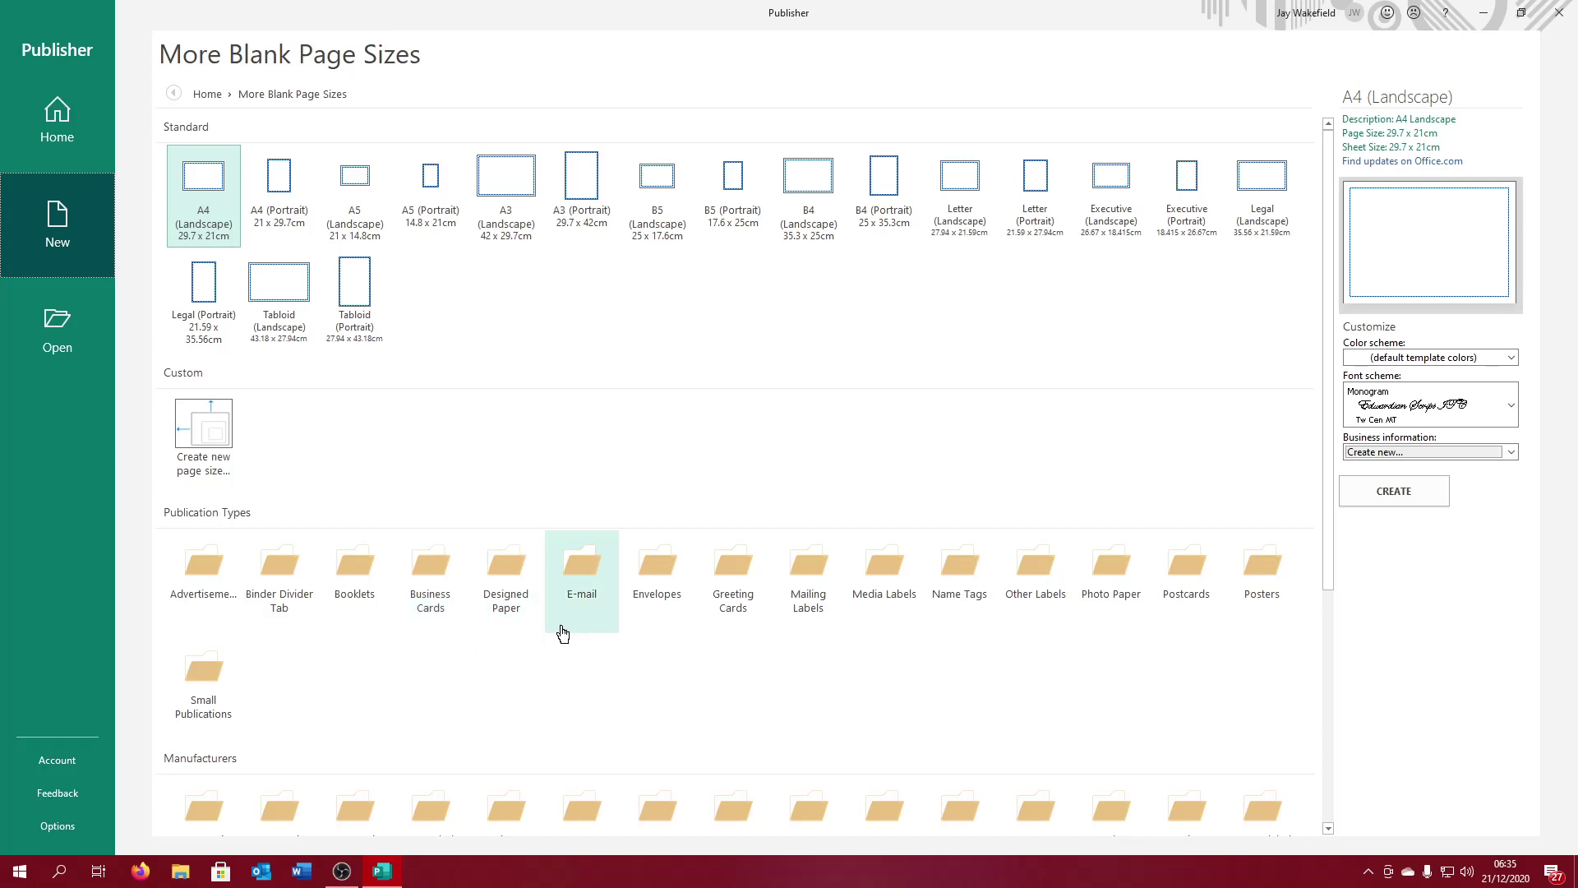
left_click(748, 608)
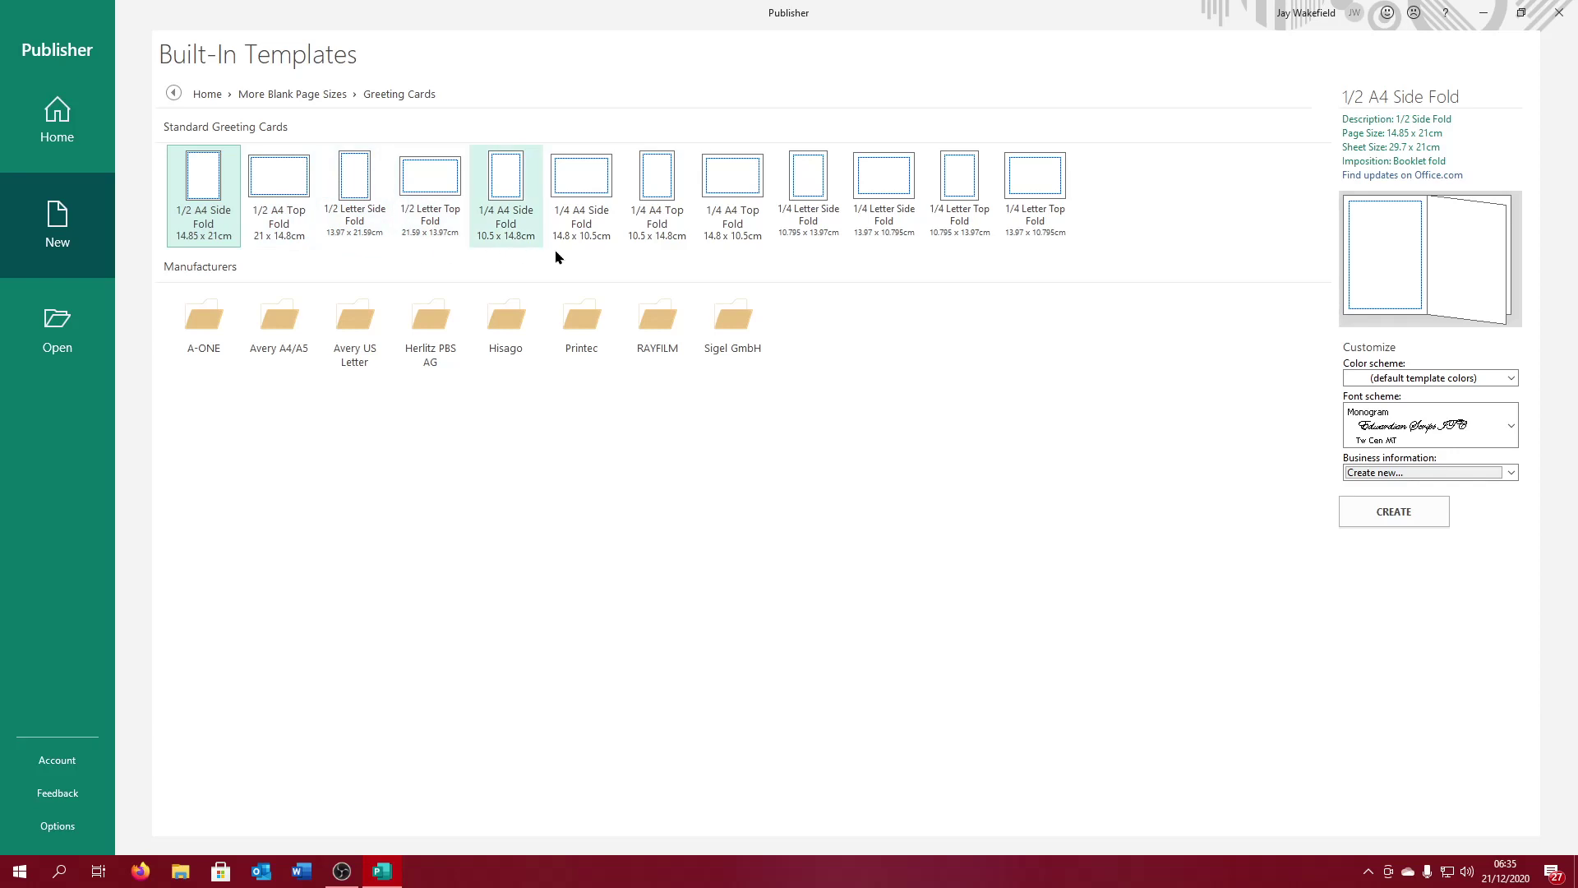
Step: Preview the 1/4 A4 Side Fold, 1/4 A4 Top Fold and 1/4 Letter Side Fold card layouts
left_click(586, 246)
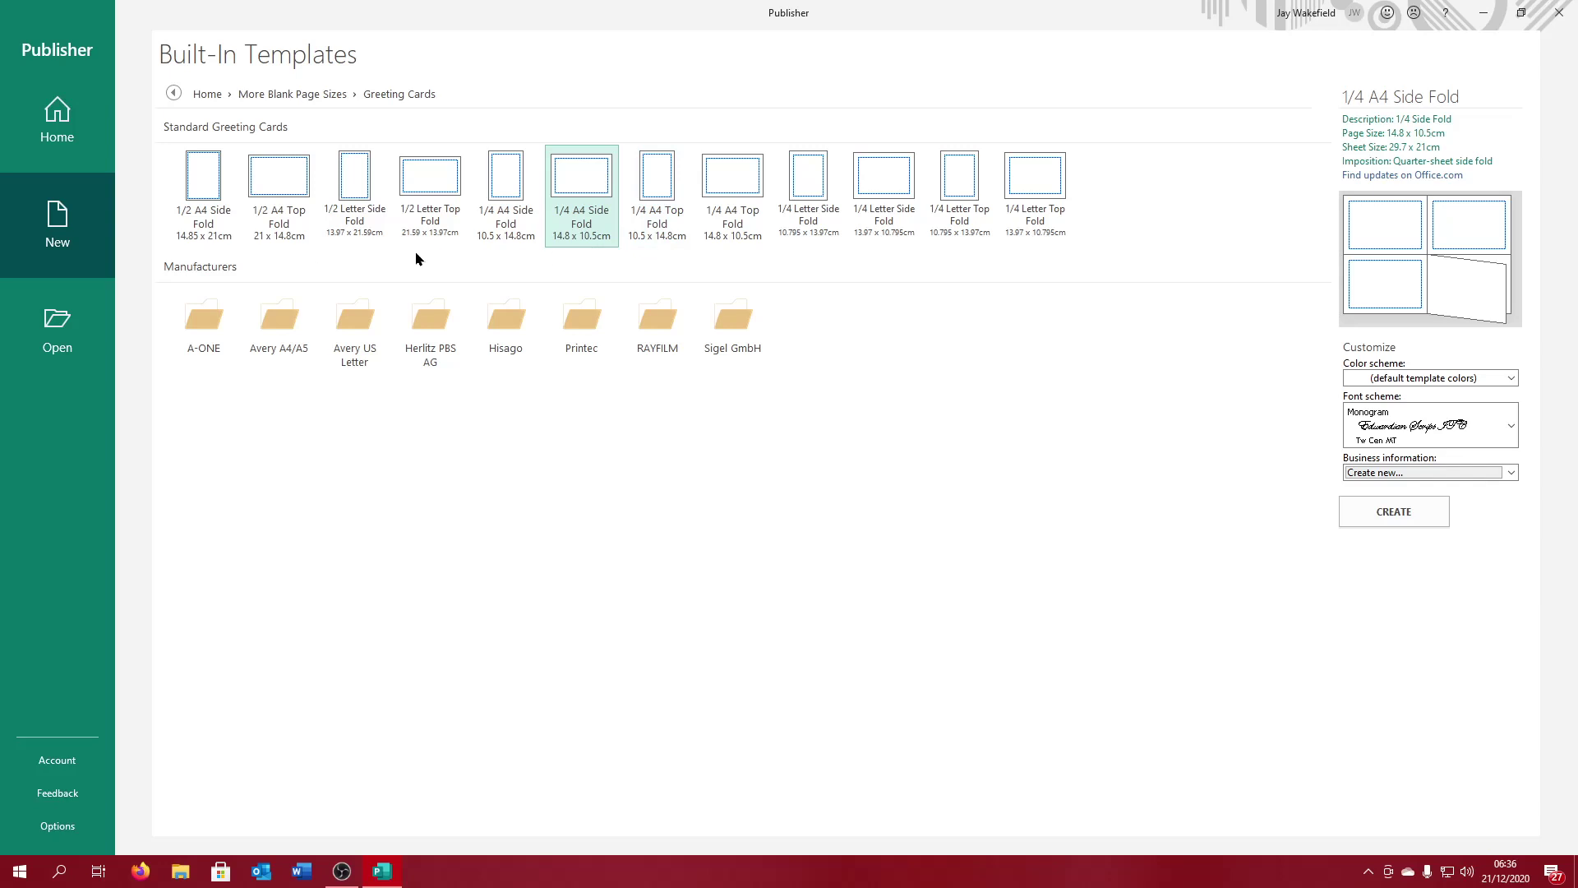
left_click(510, 246)
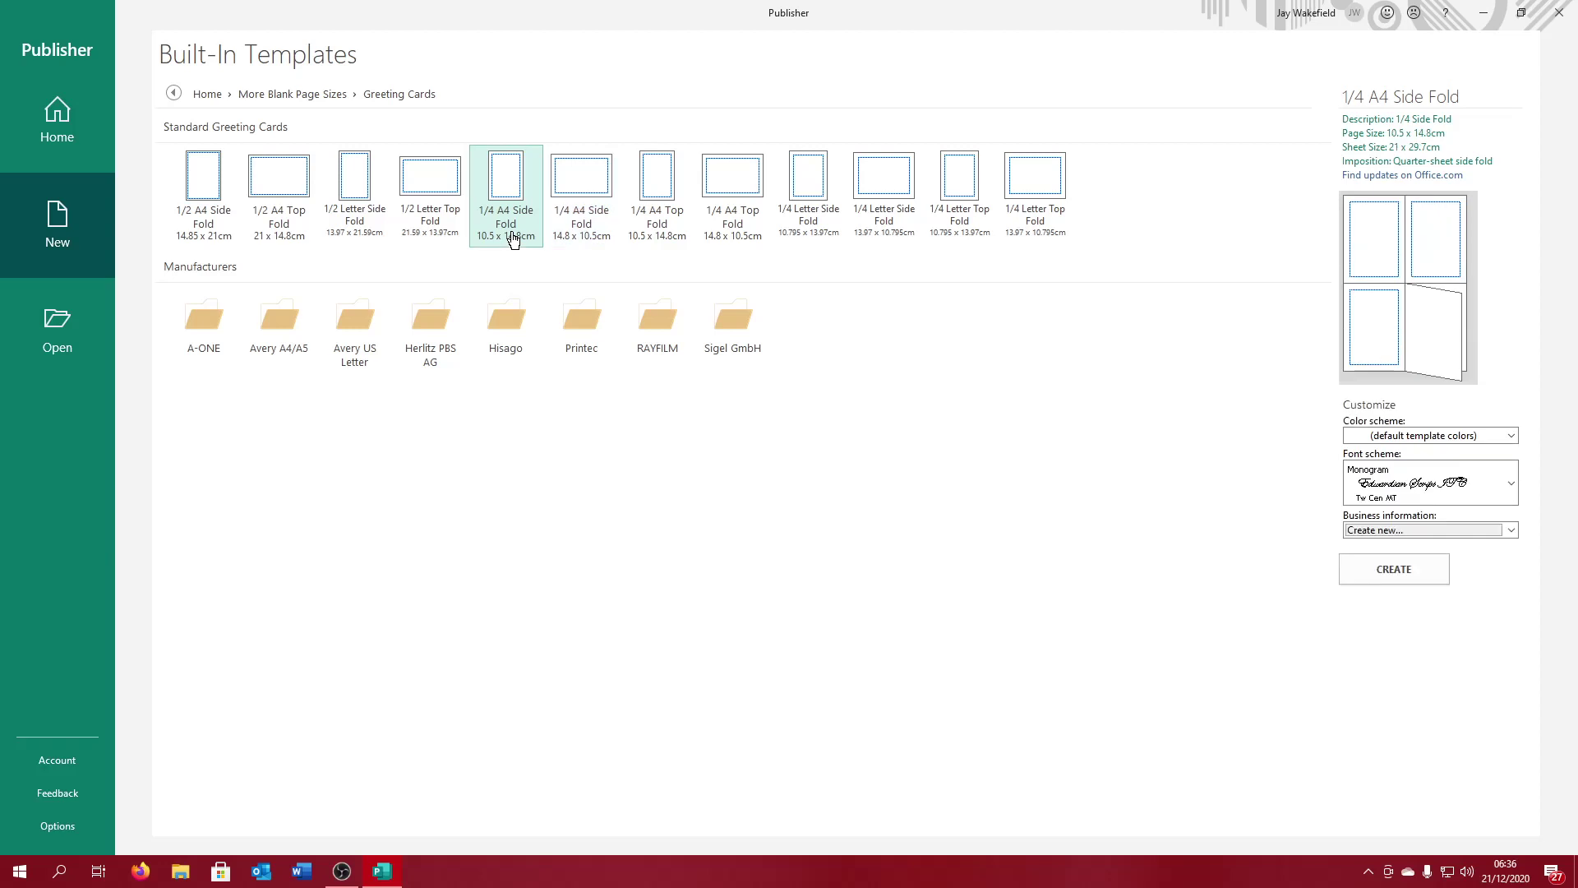
left_click(567, 230)
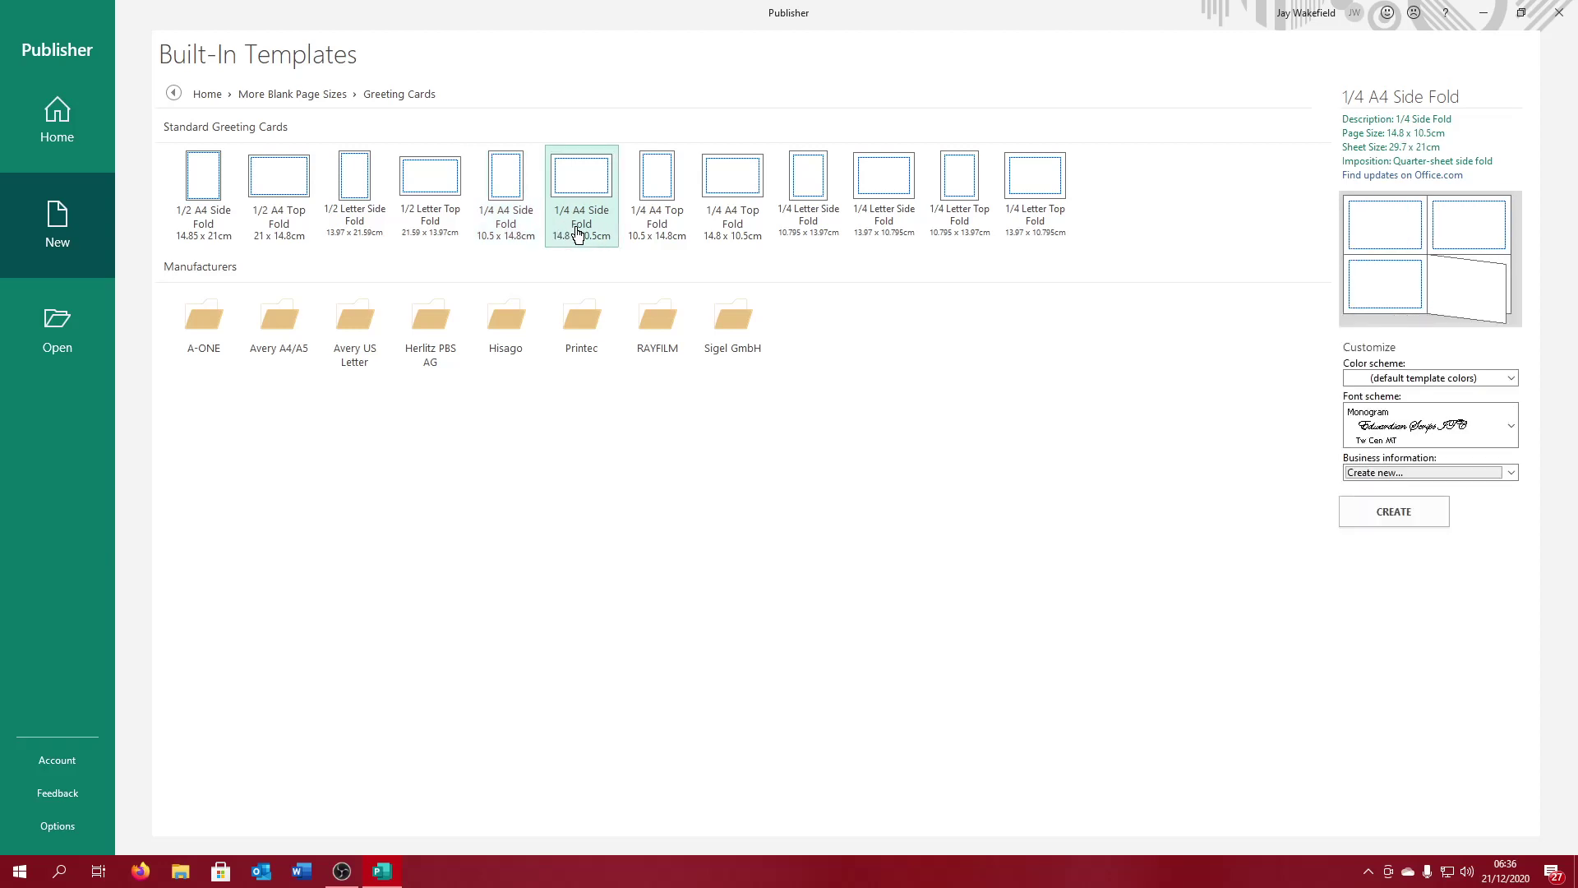
left_click(674, 246)
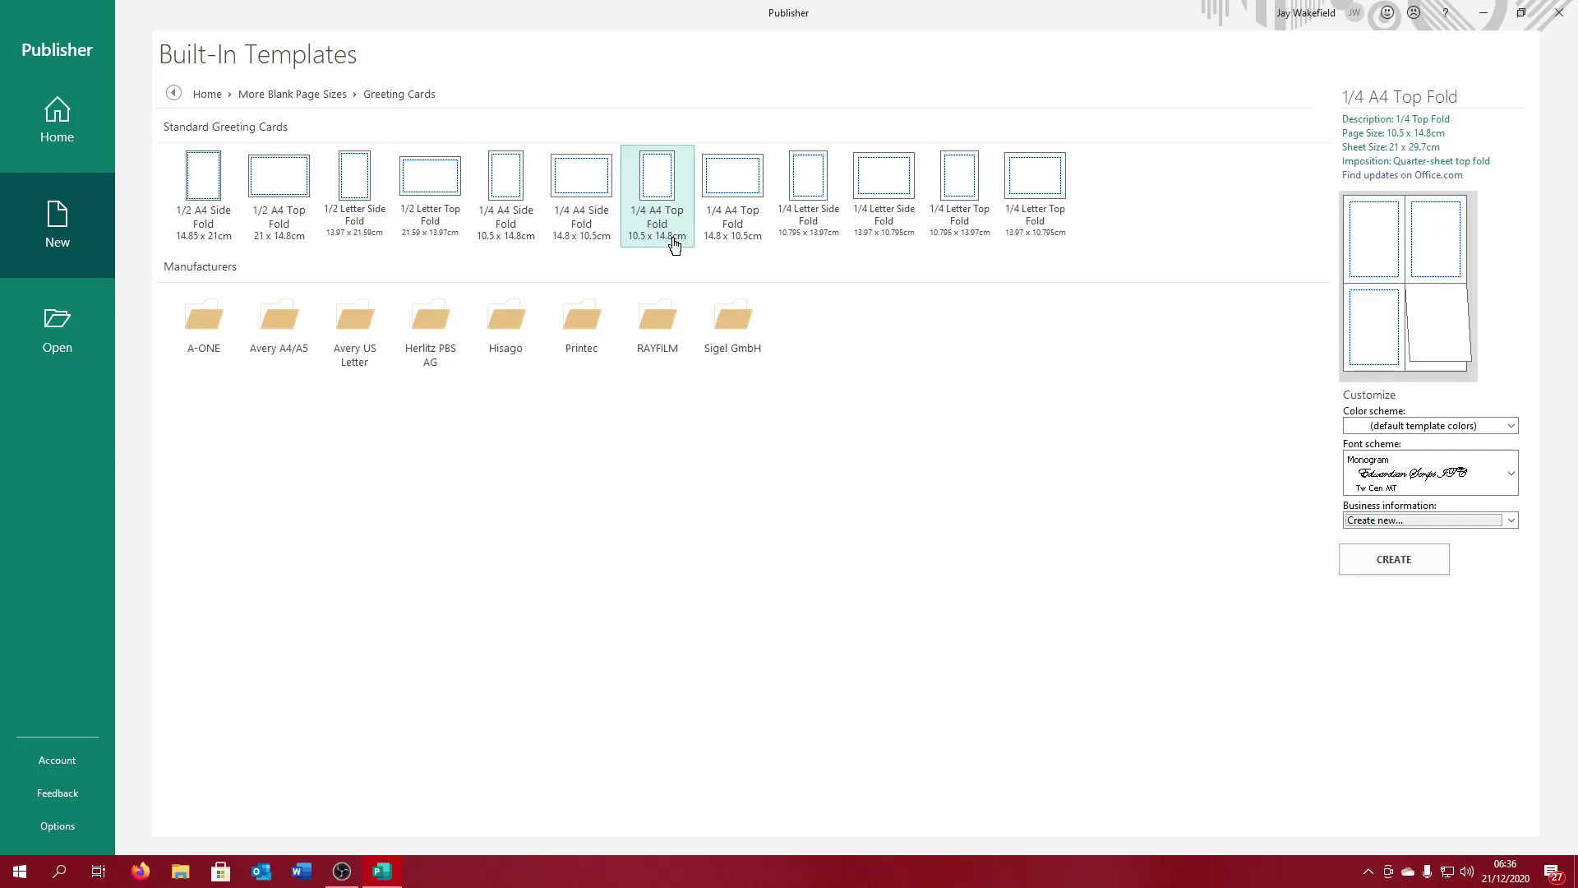
left_click(738, 245)
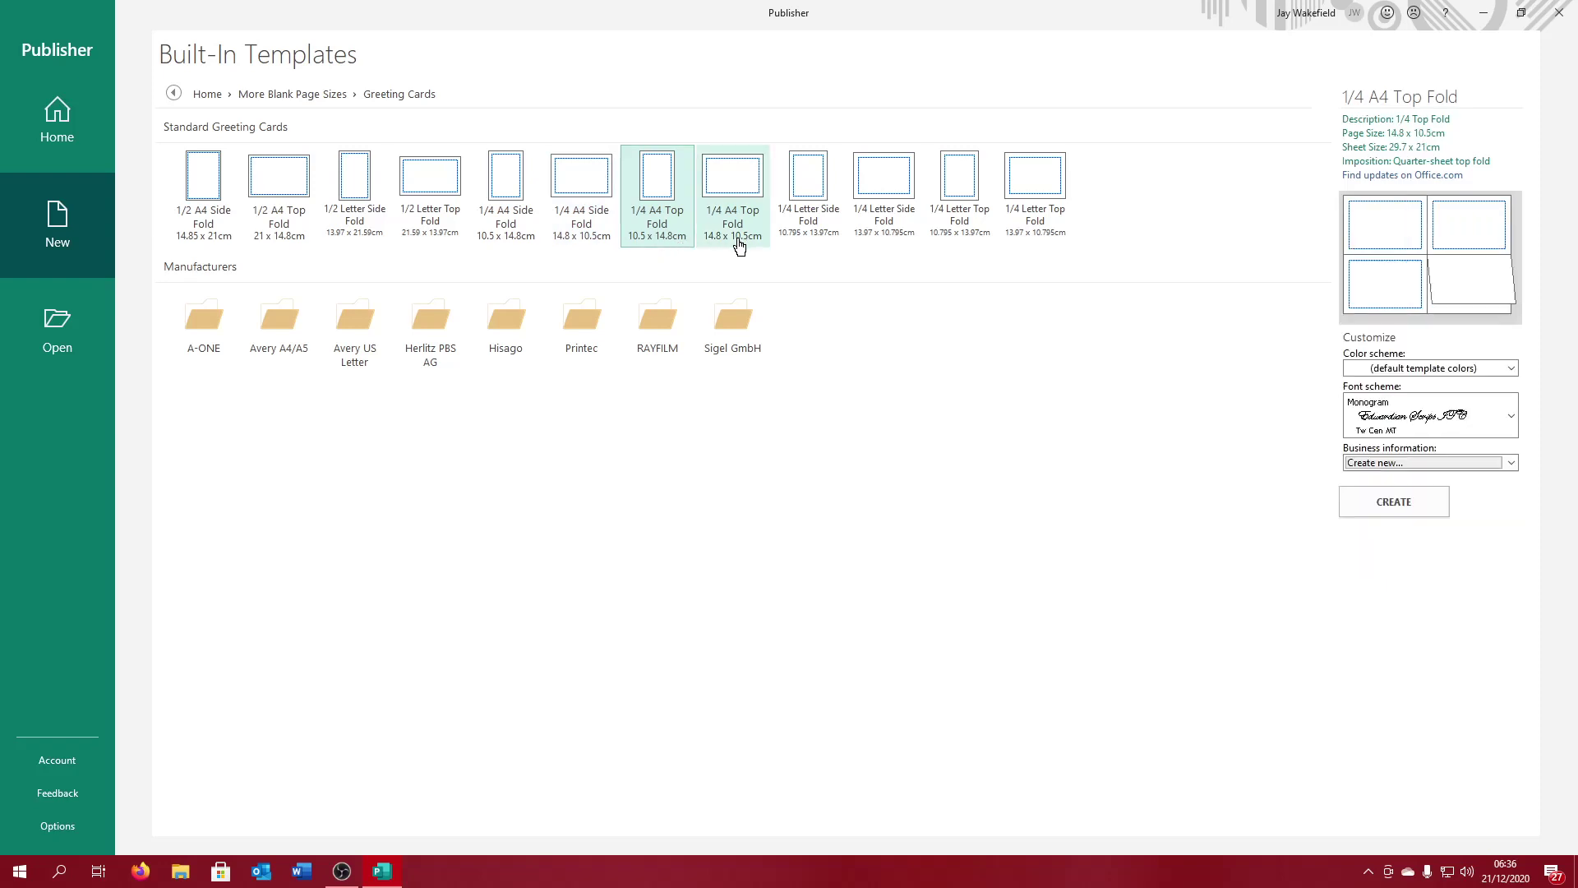
left_click(857, 238)
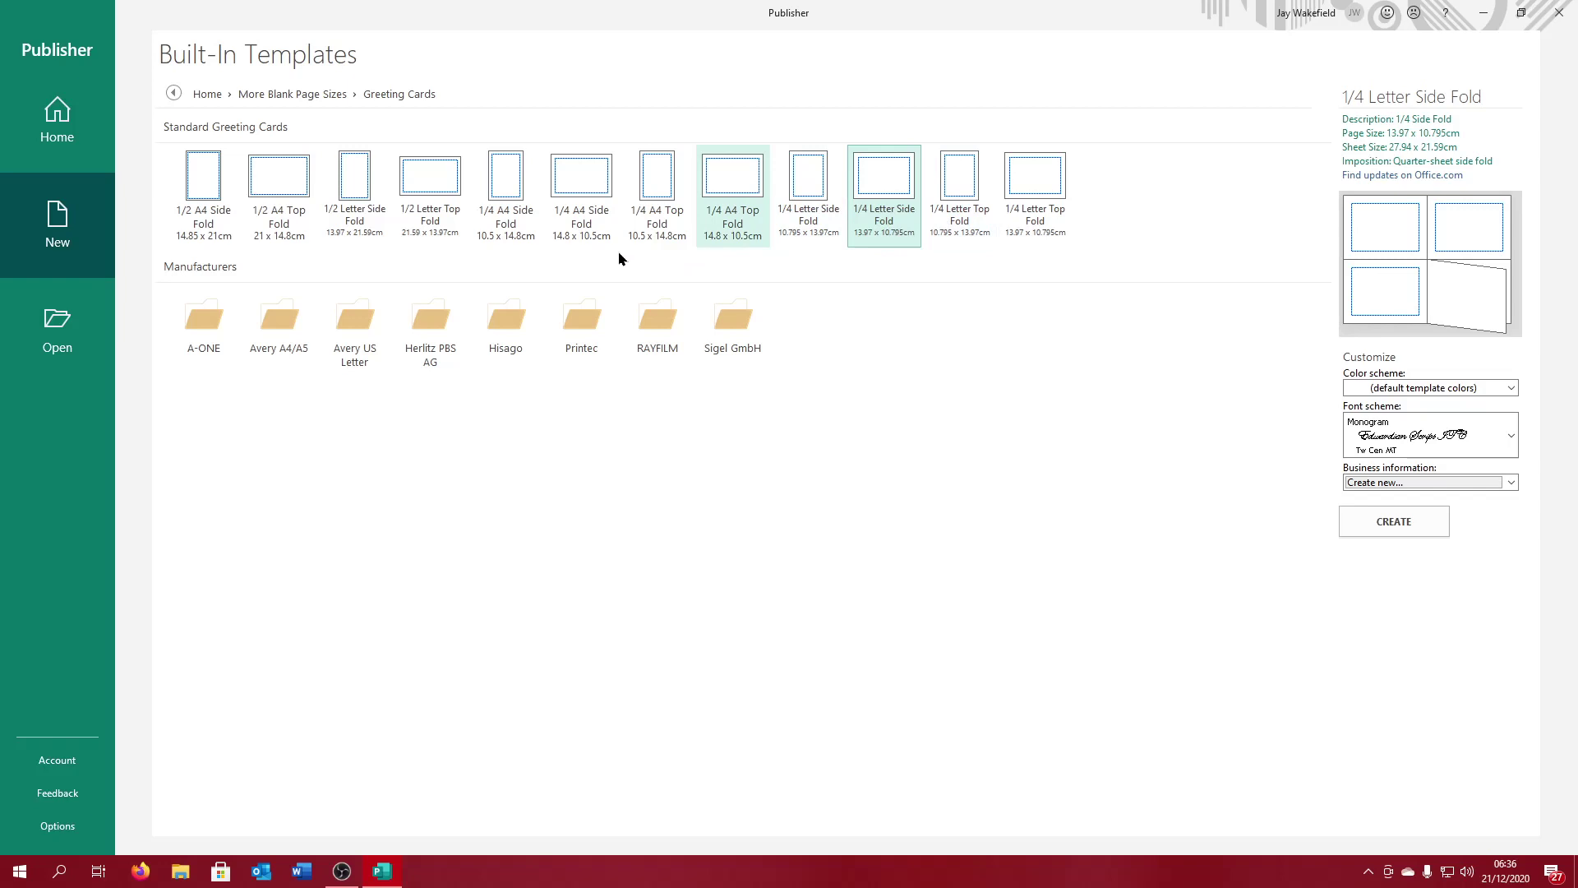
Step: Create a 1/2 A4 Side Fold greeting card, 14.85 x 21 cm, and accept automatically inserting the 3 extra pages
left_click(211, 245)
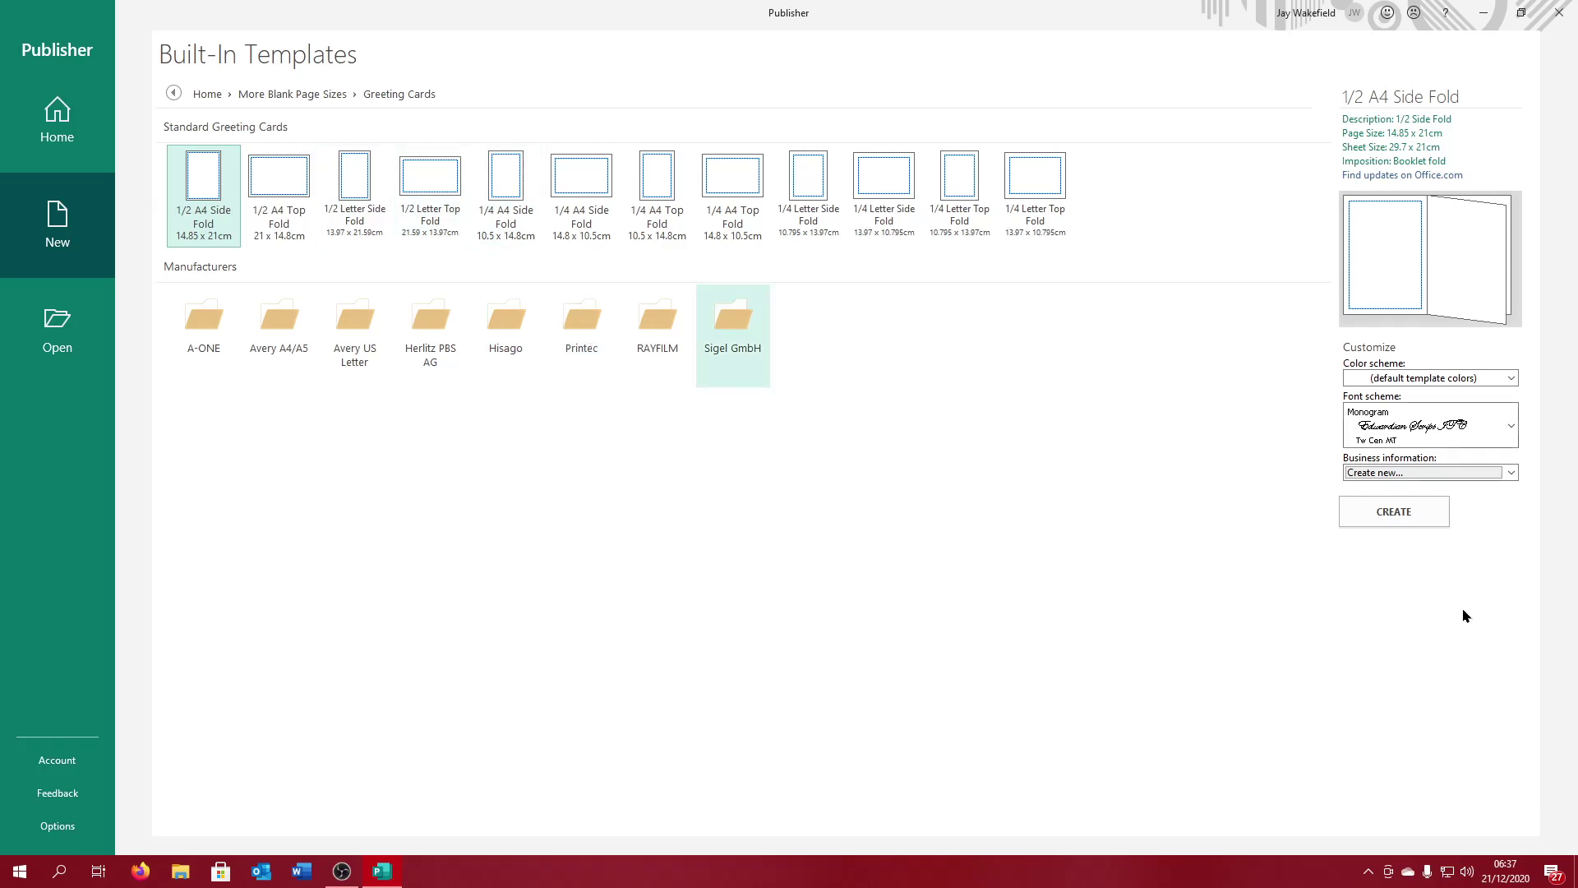
left_click(1397, 513)
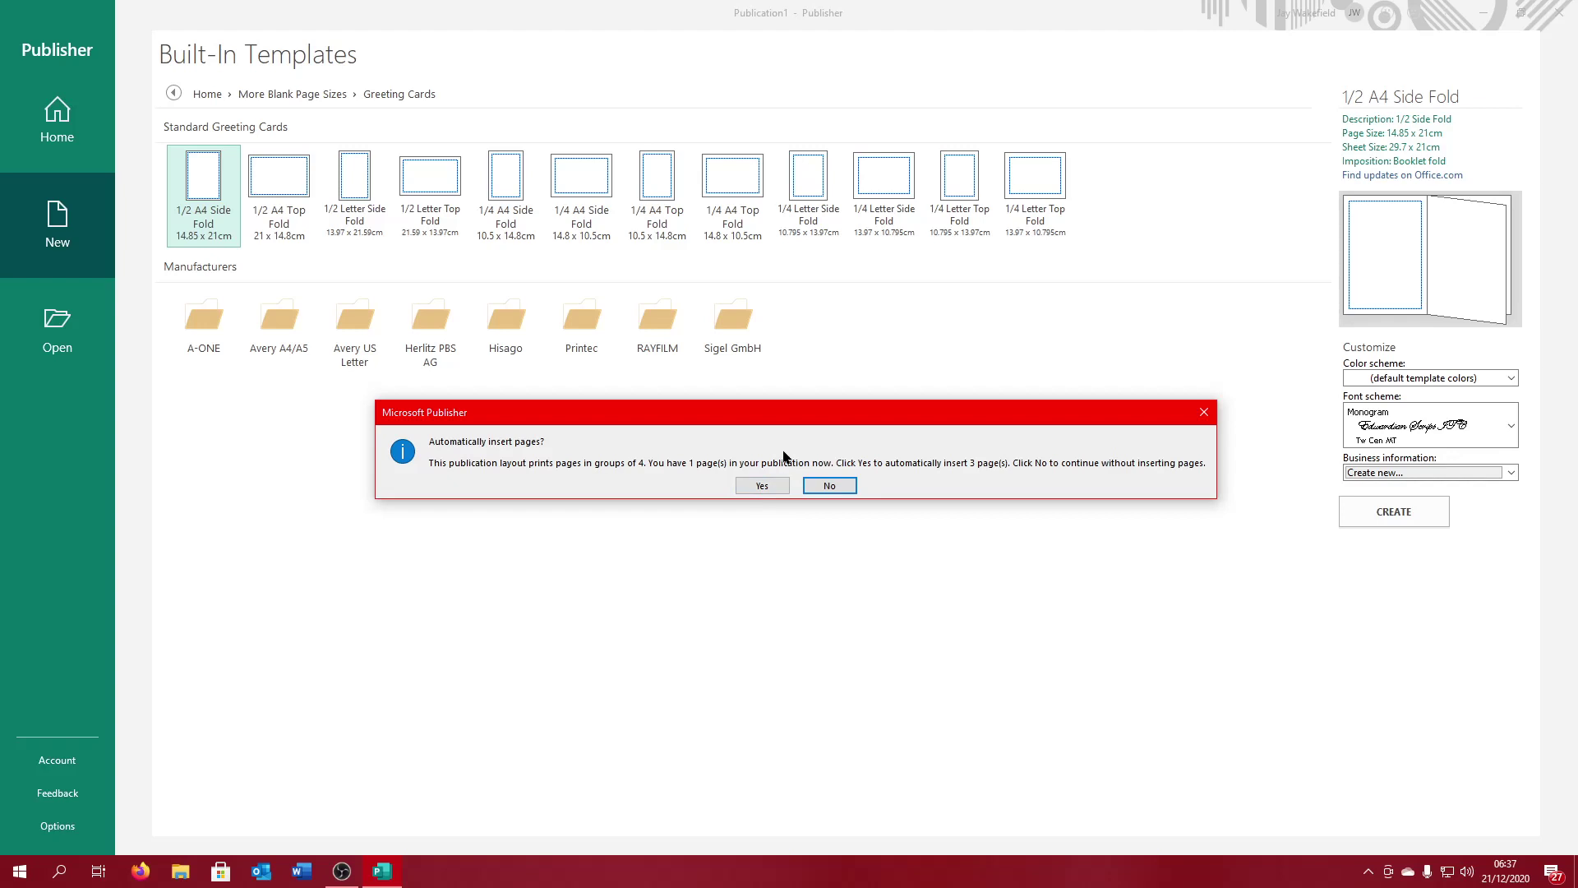
left_click(781, 487)
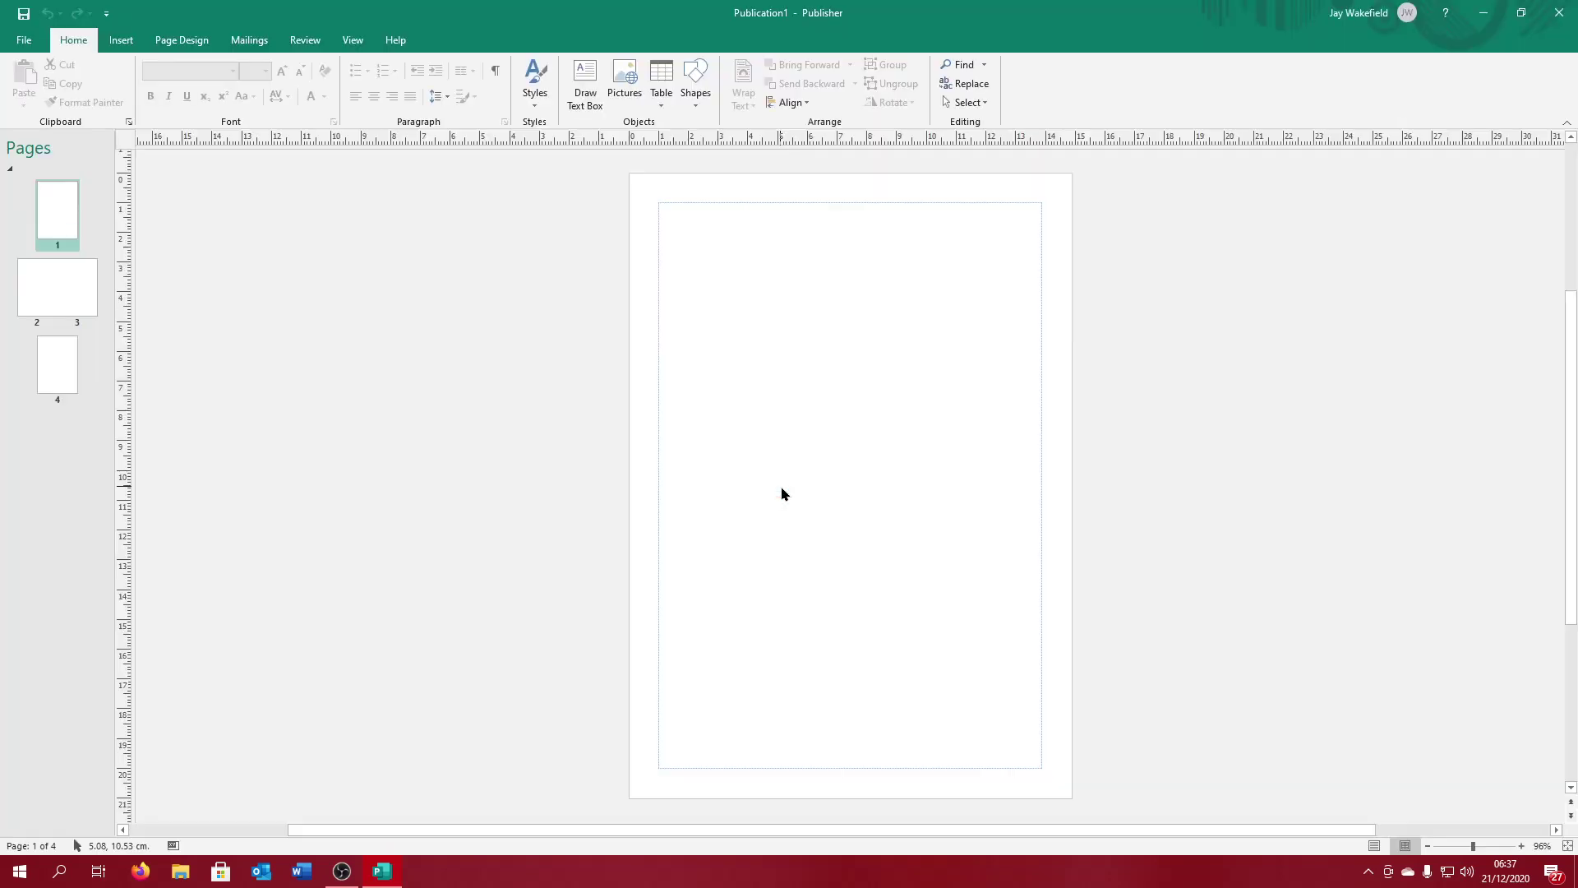
Step: Look through the card's inside spread and back page, and return to the front page
left_click(69, 300)
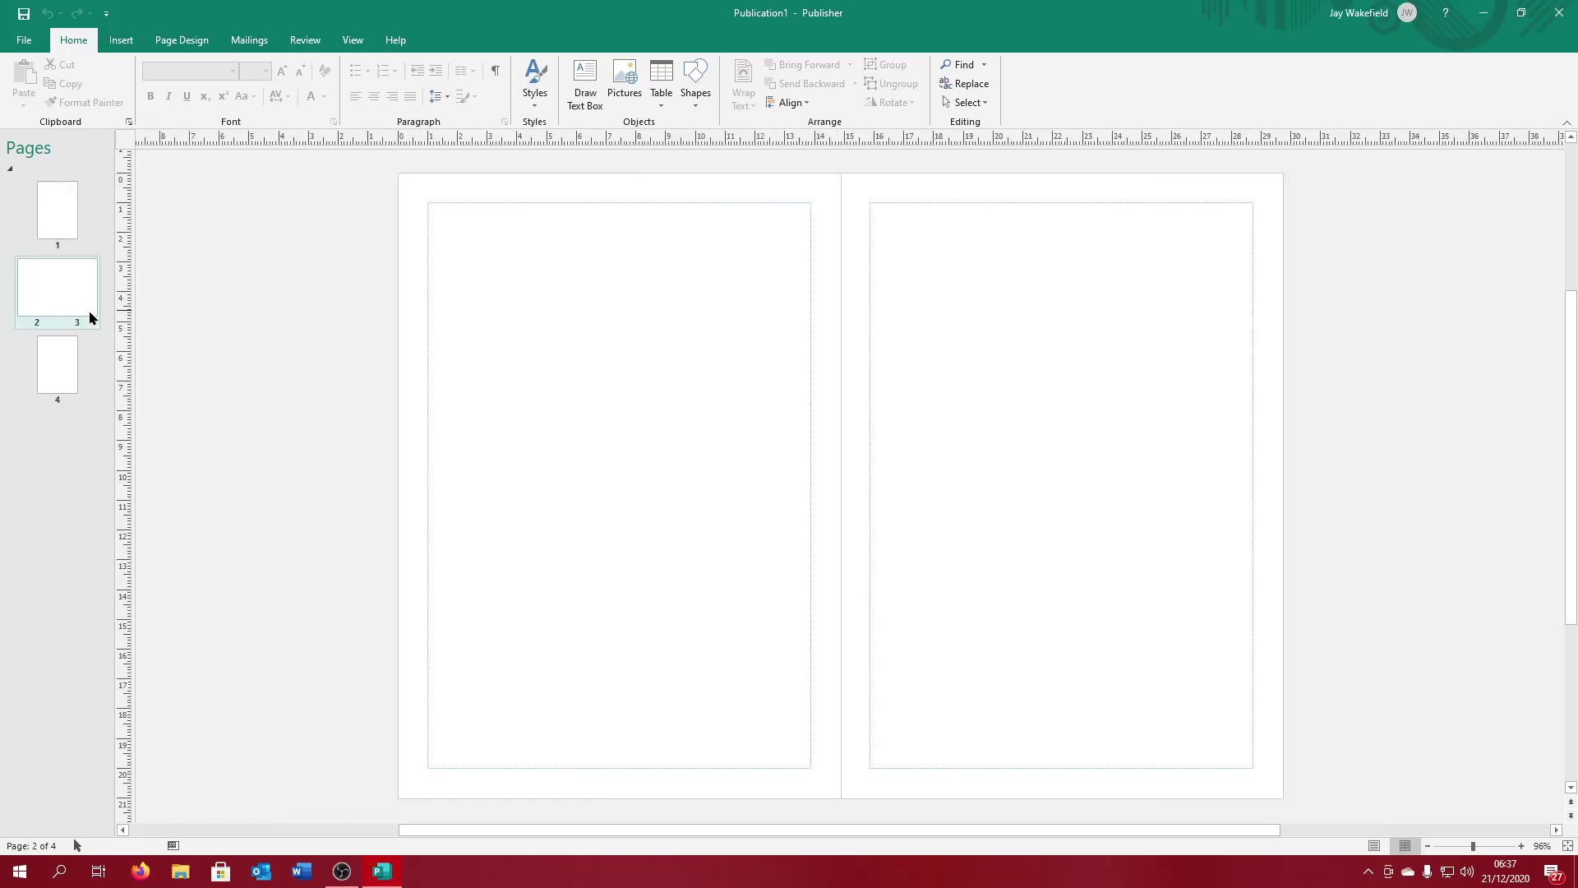
left_click(75, 372)
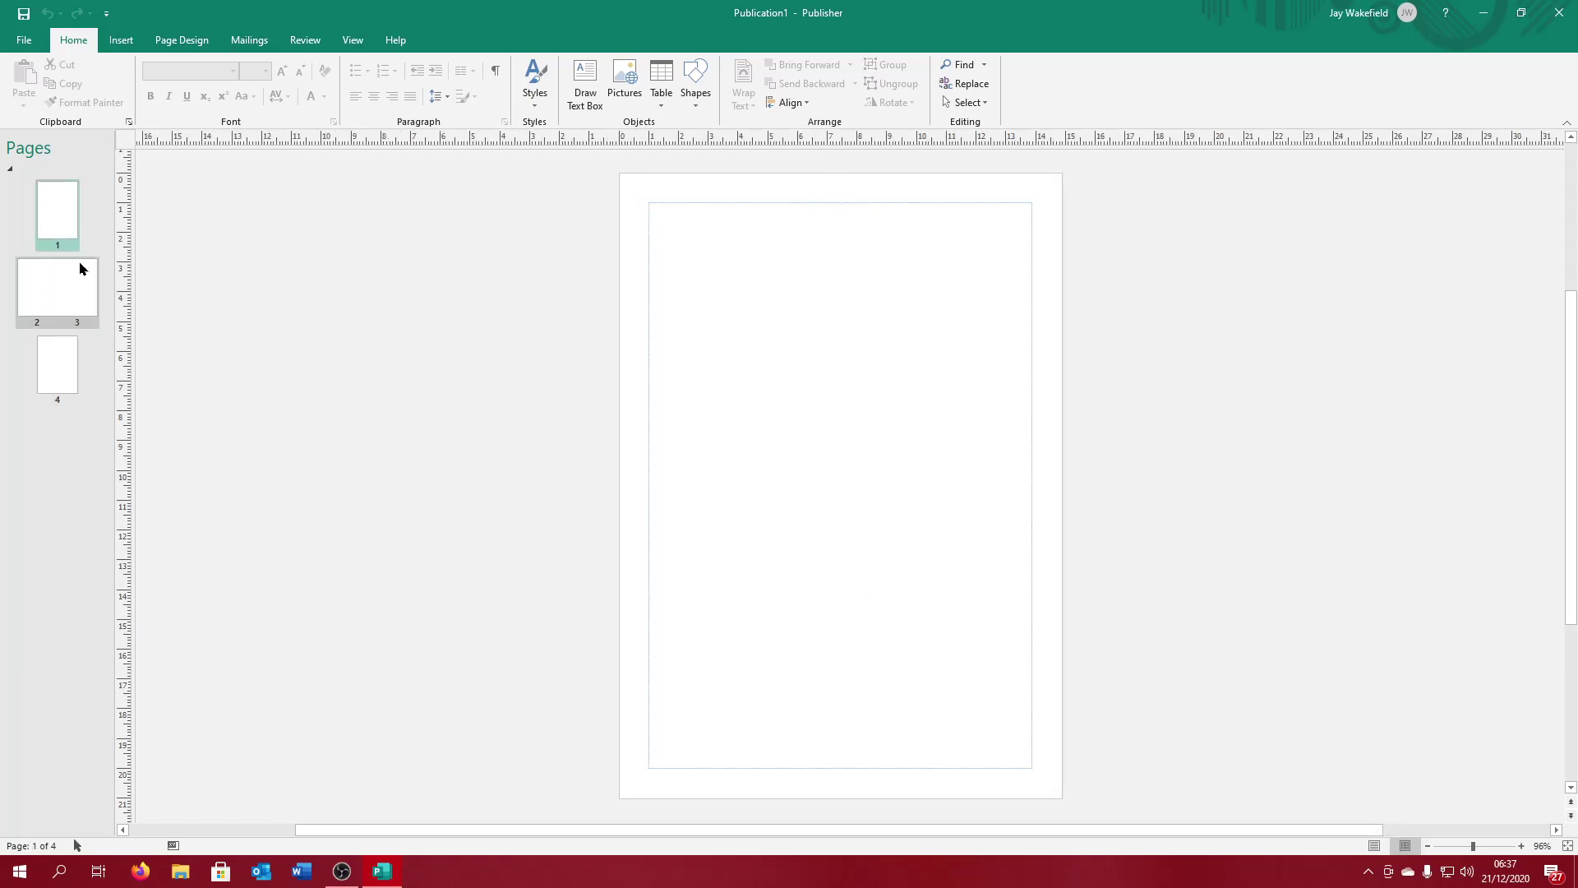
left_click(83, 315)
left_click(77, 341)
left_click(70, 222)
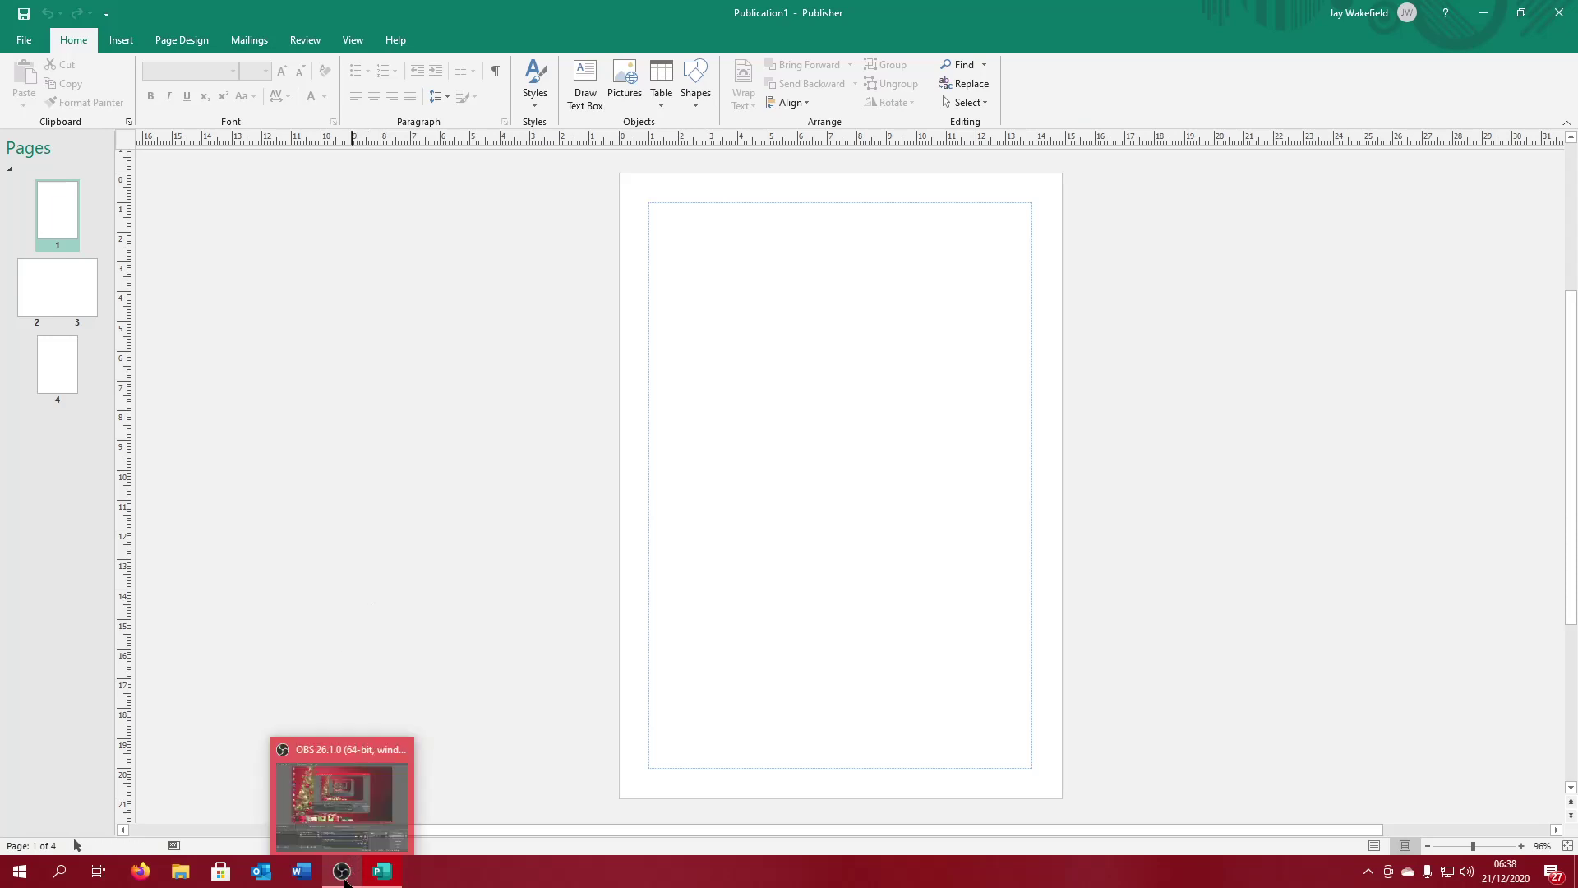
left_click(343, 873)
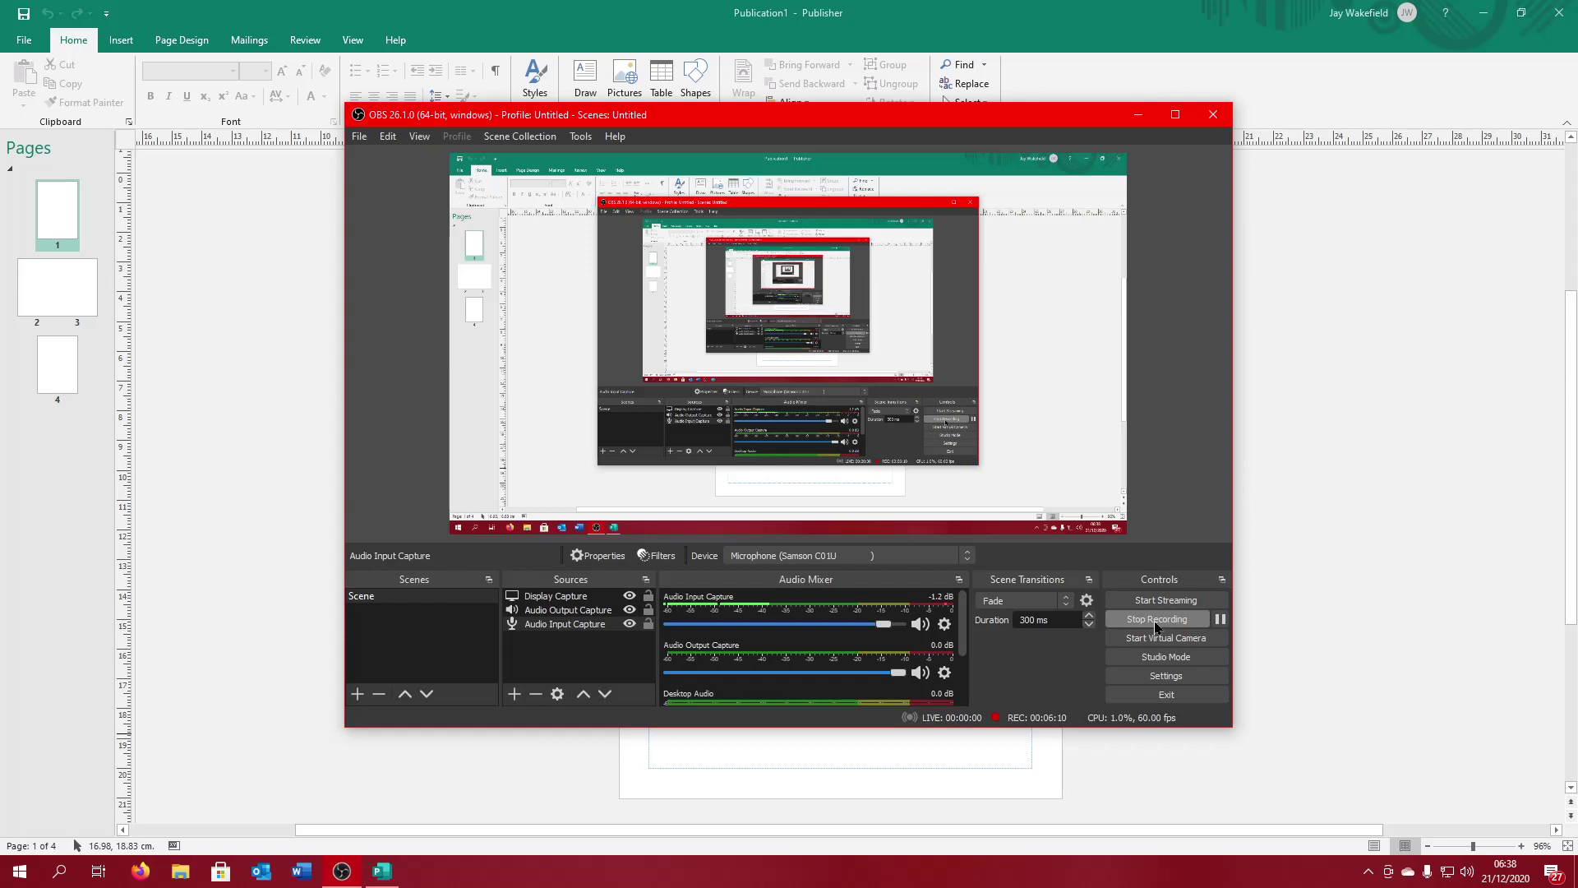
left_click(1220, 619)
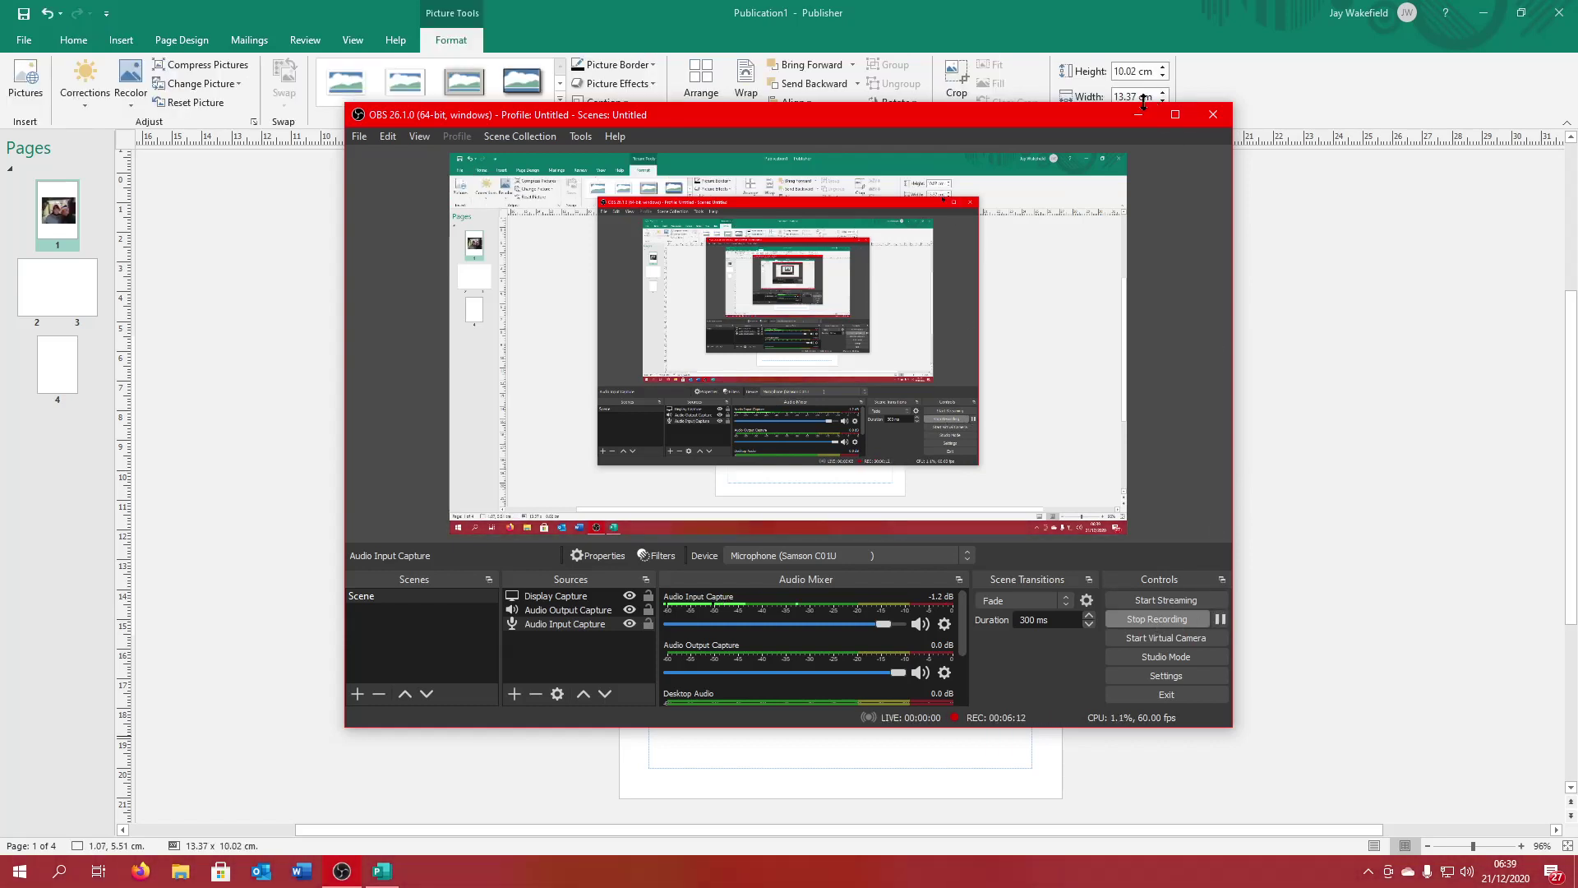
left_click(1138, 115)
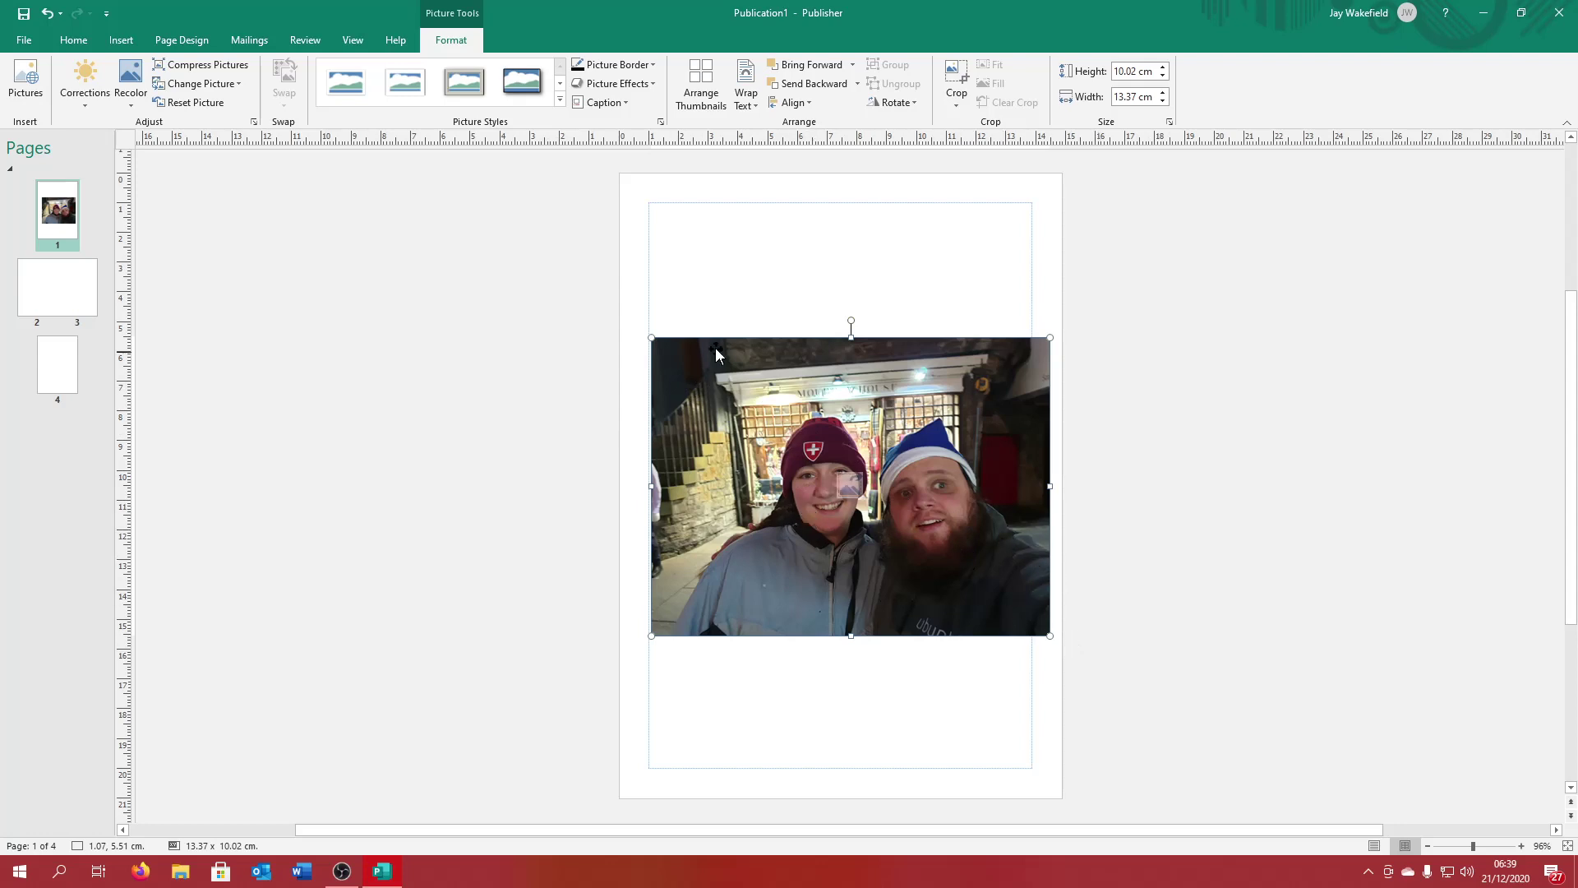
Step: Move the photo up the card's front page until its upper edge aligns with the top margin guide
left_click_drag(916, 386, 934, 331)
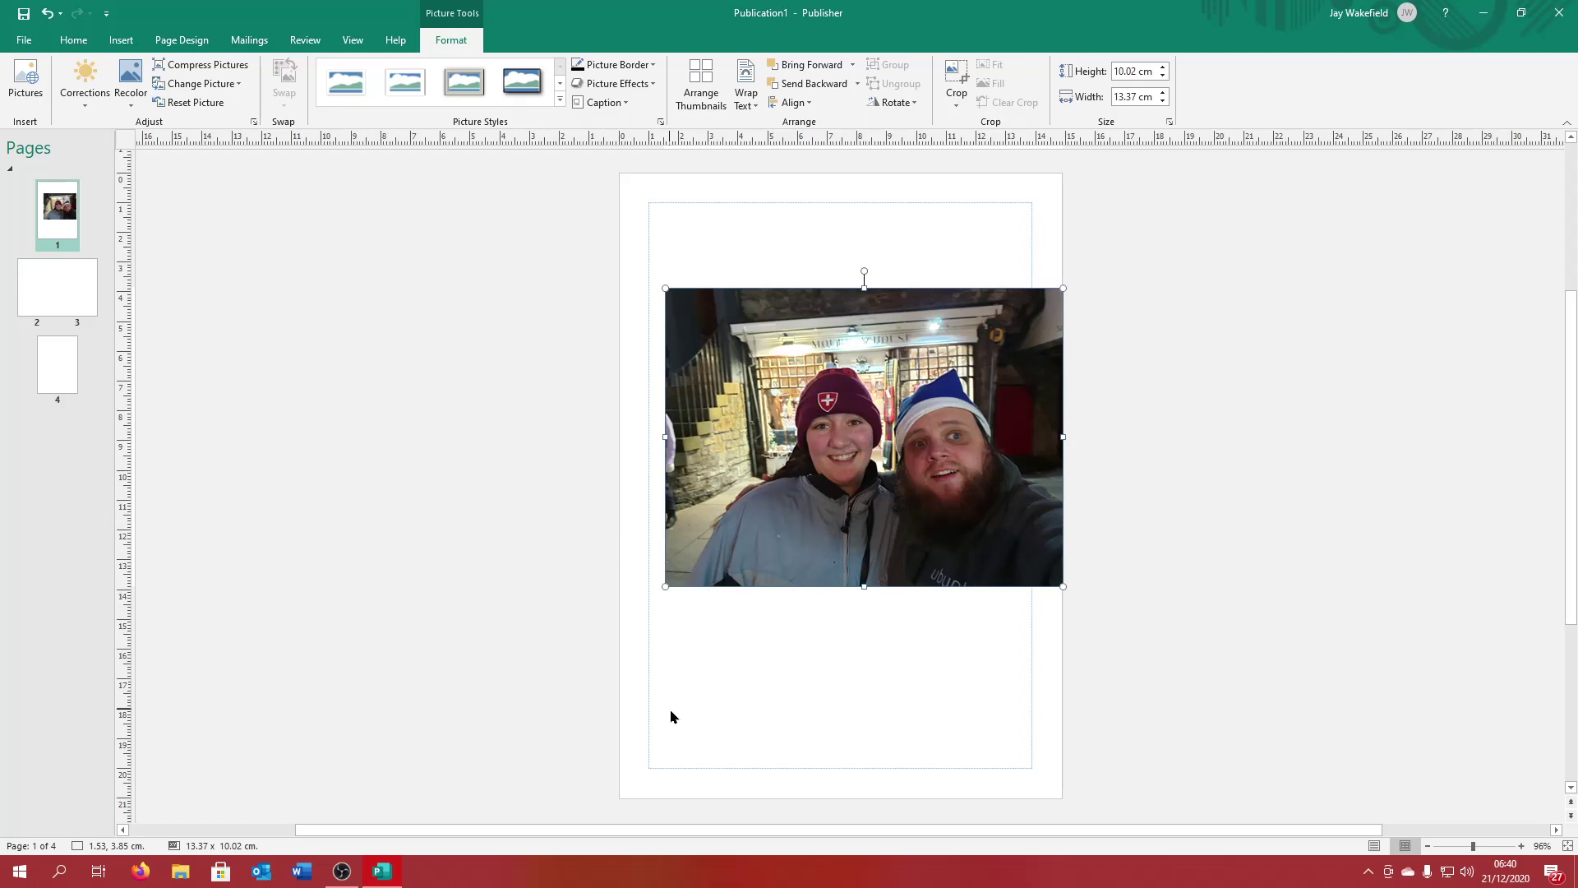
mouse_move(814, 525)
mouse_move(738, 443)
left_click_drag(991, 400, 992, 309)
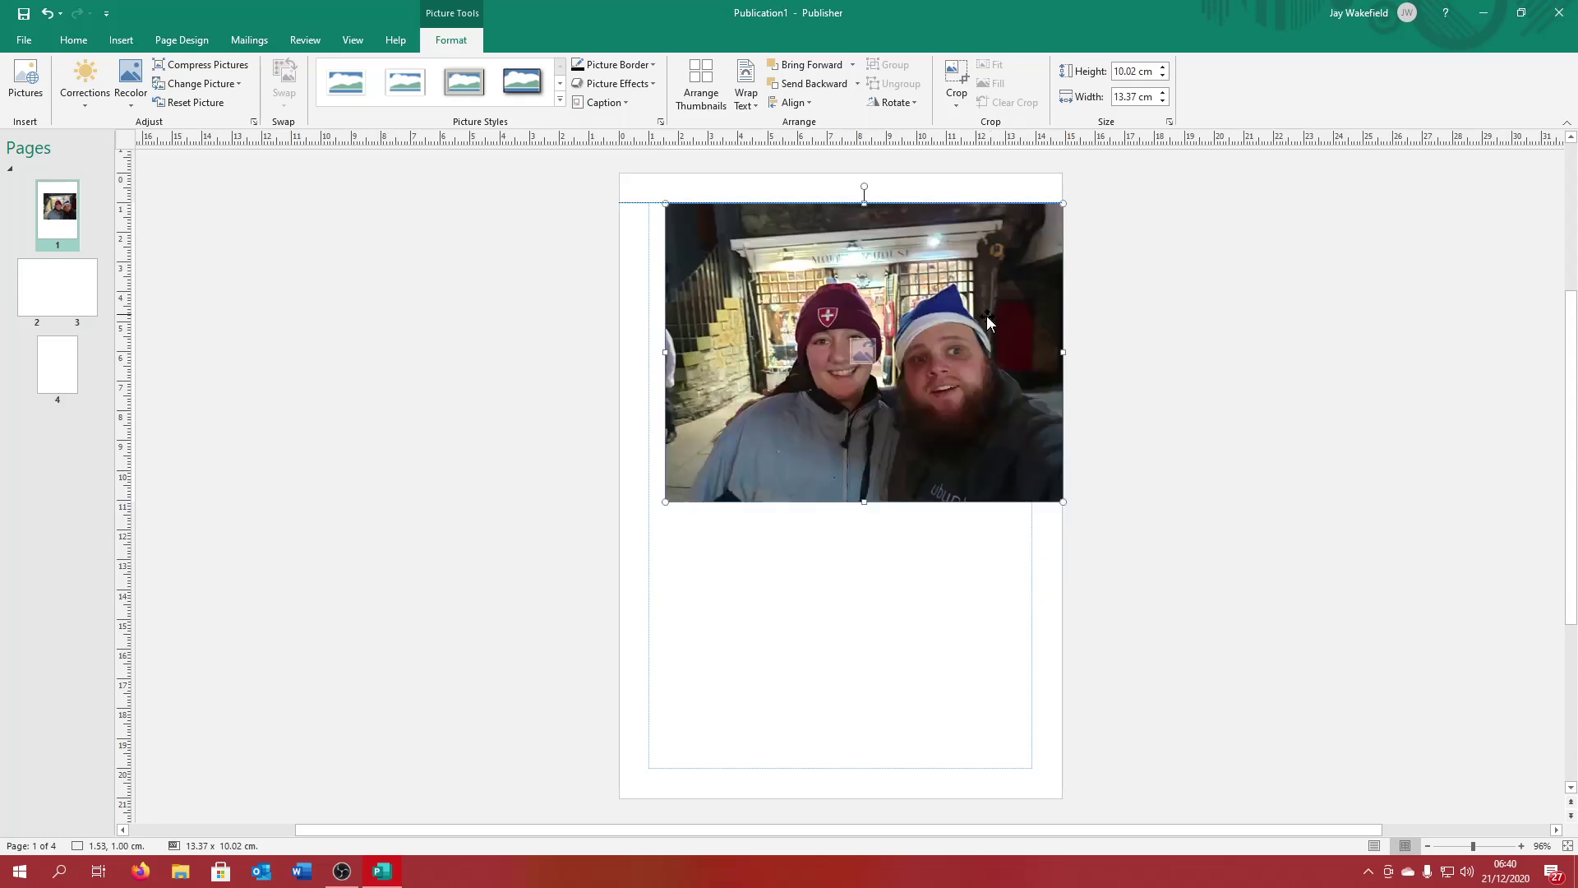
Step: Enlarge the photo proportionally to about 18.39 x 13.79 cm and reposition it so it spans the full page width
left_click_drag(665, 502, 619, 546)
left_click_drag(829, 499, 836, 581)
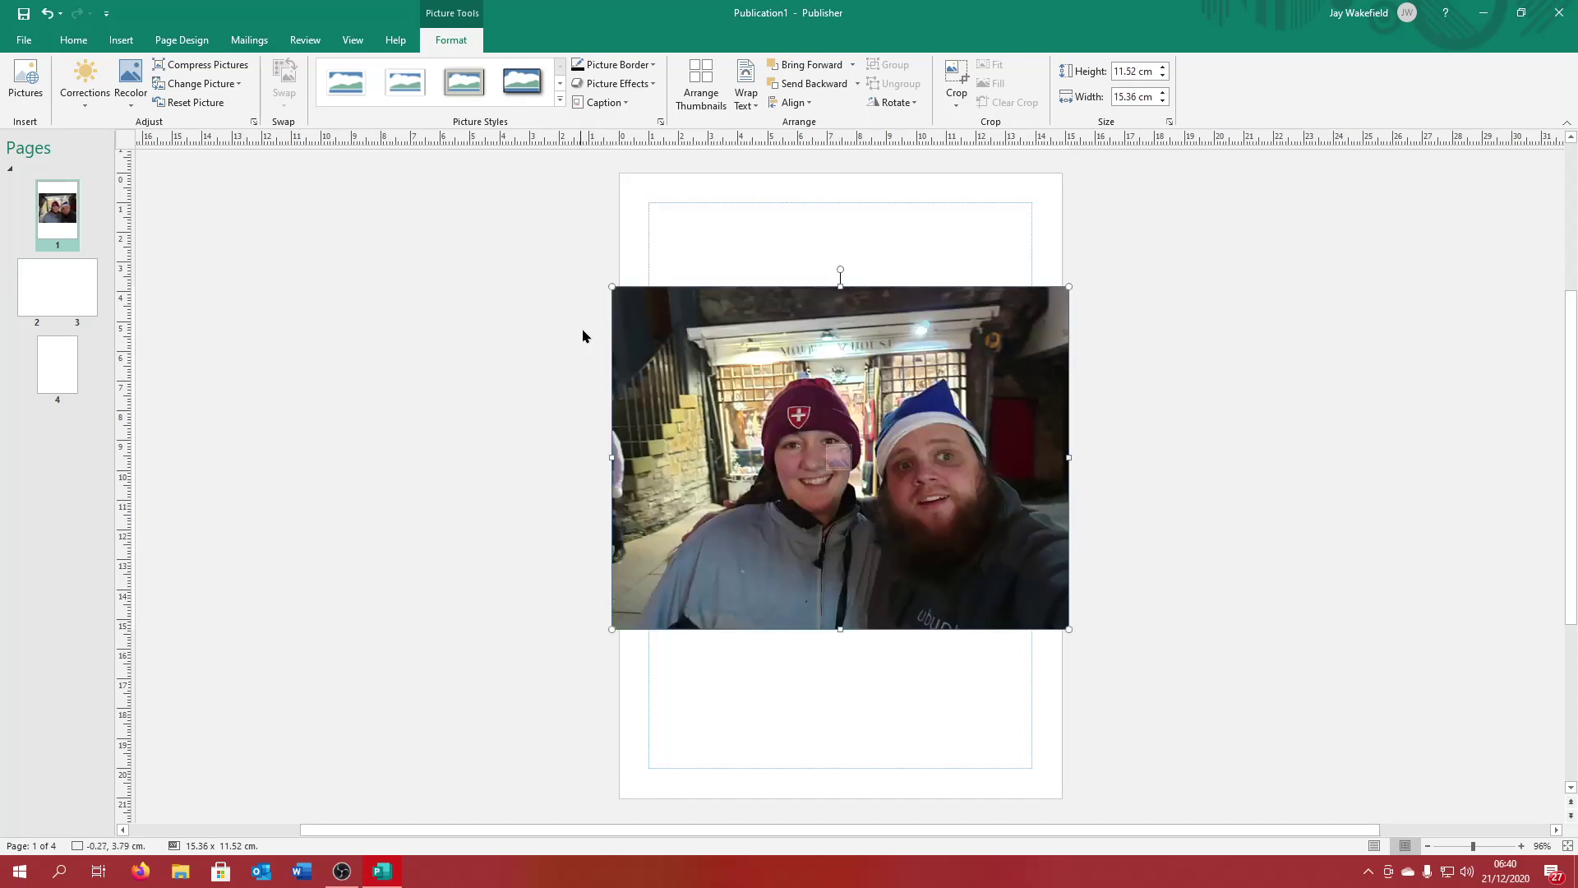
left_click_drag(615, 283, 522, 218)
left_click_drag(821, 490, 841, 515)
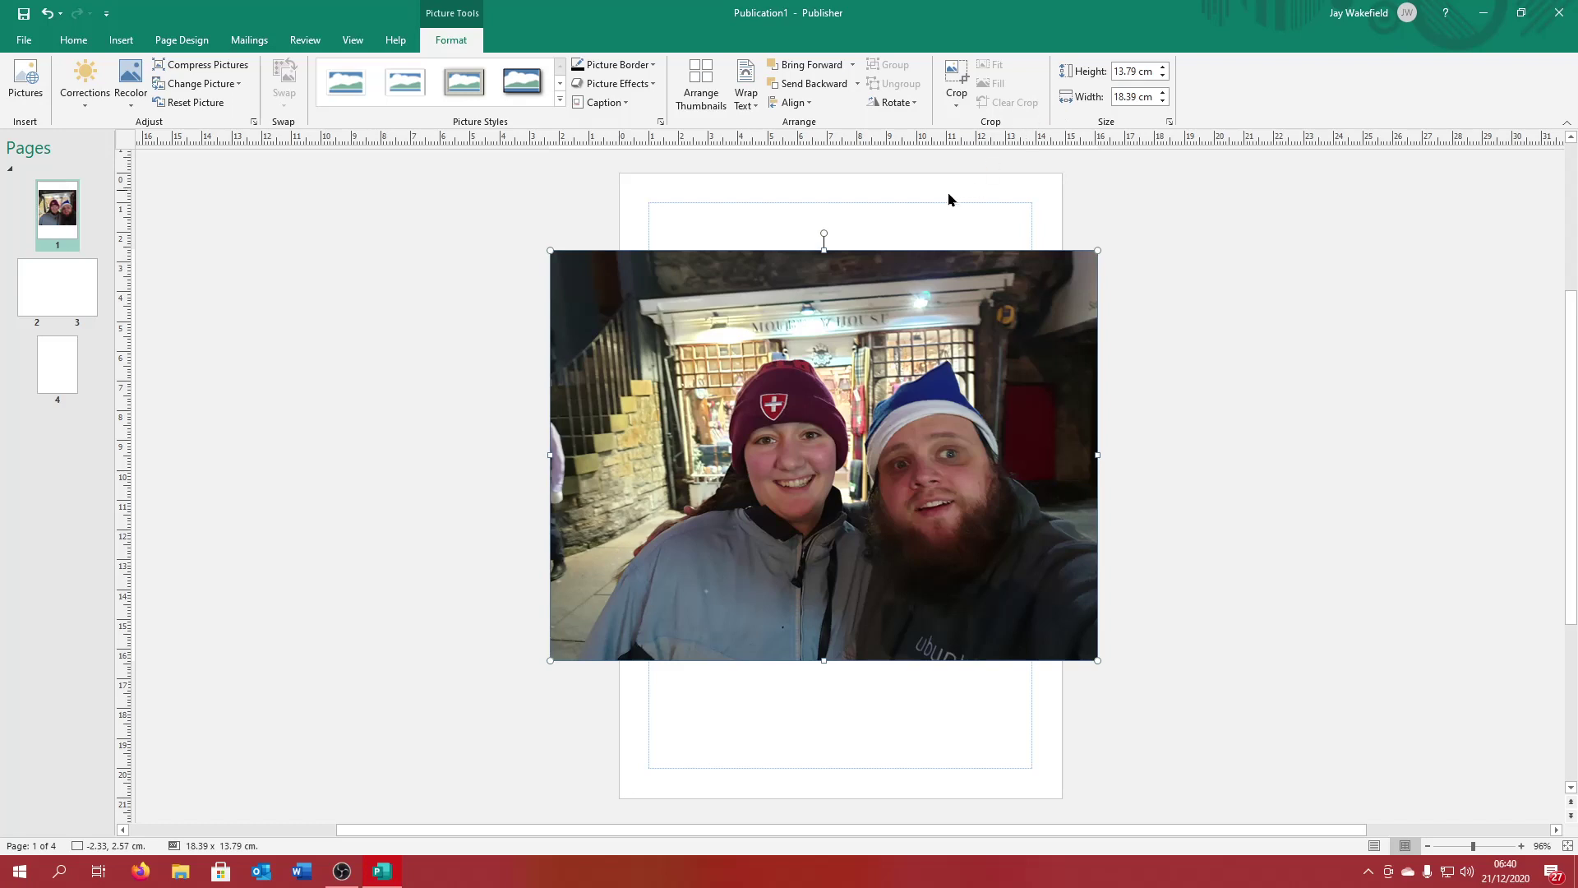
Step: Crop the photo's right side so the picture is about 16.7 cm wide
right_click(694, 270)
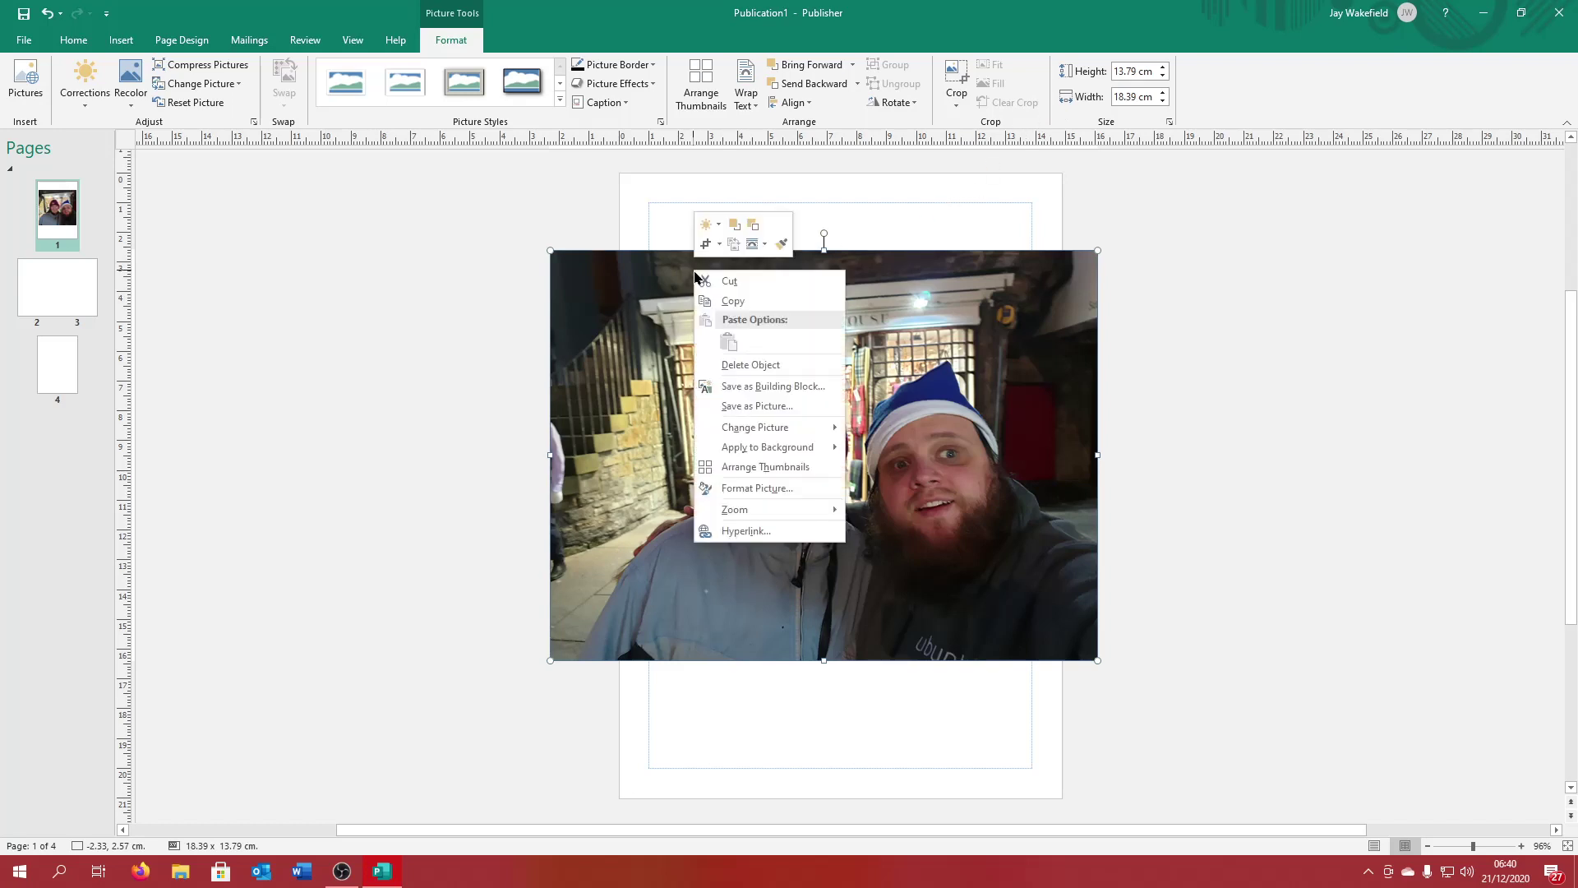
left_click(1006, 351)
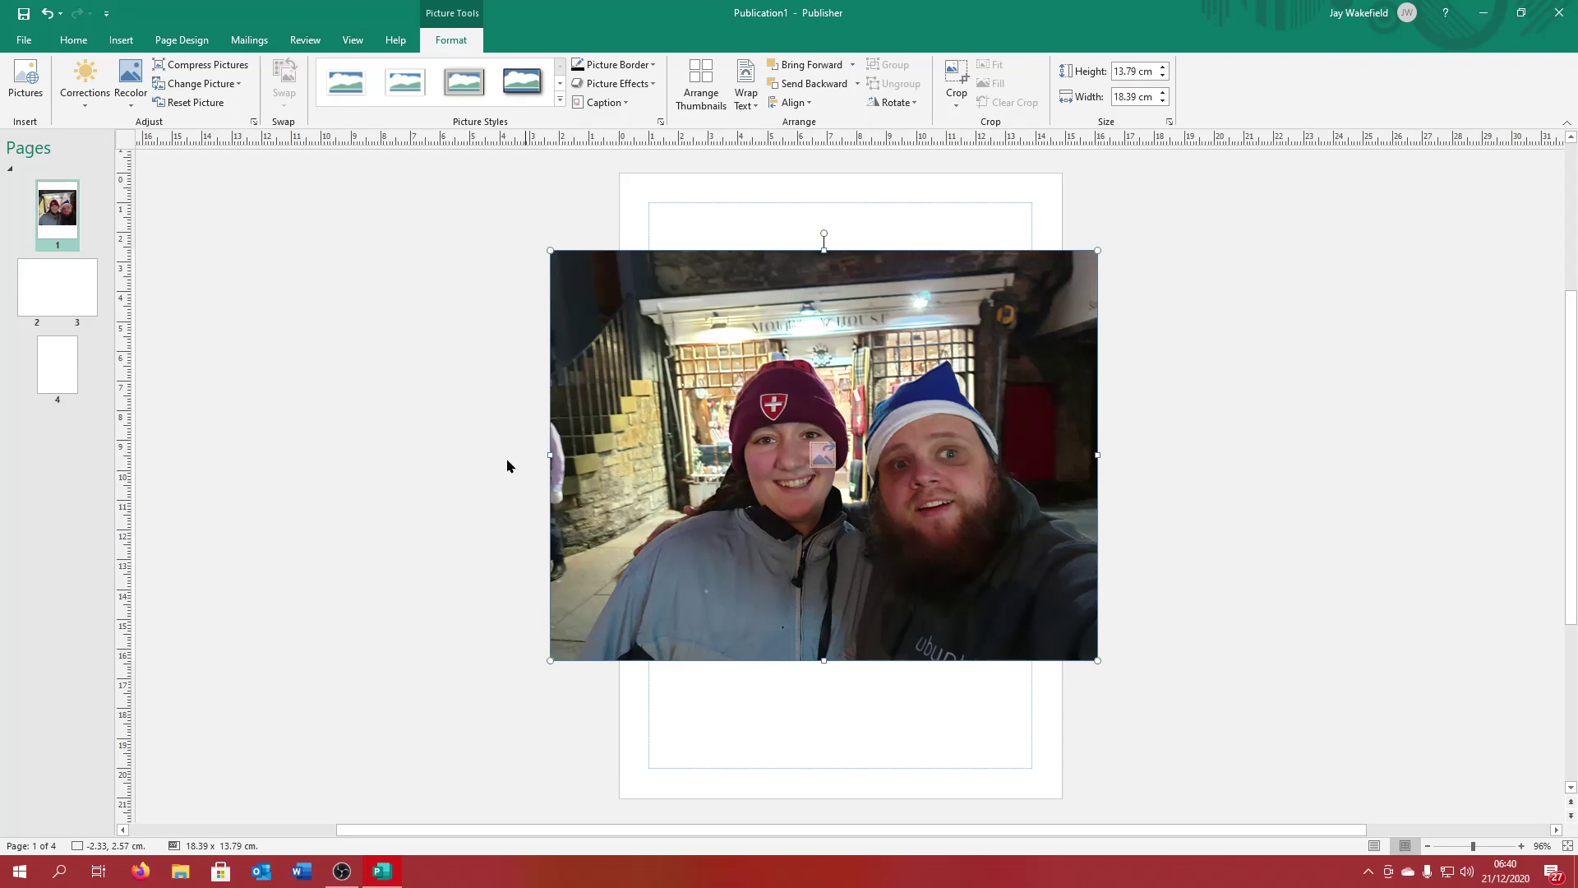
right_click(740, 363)
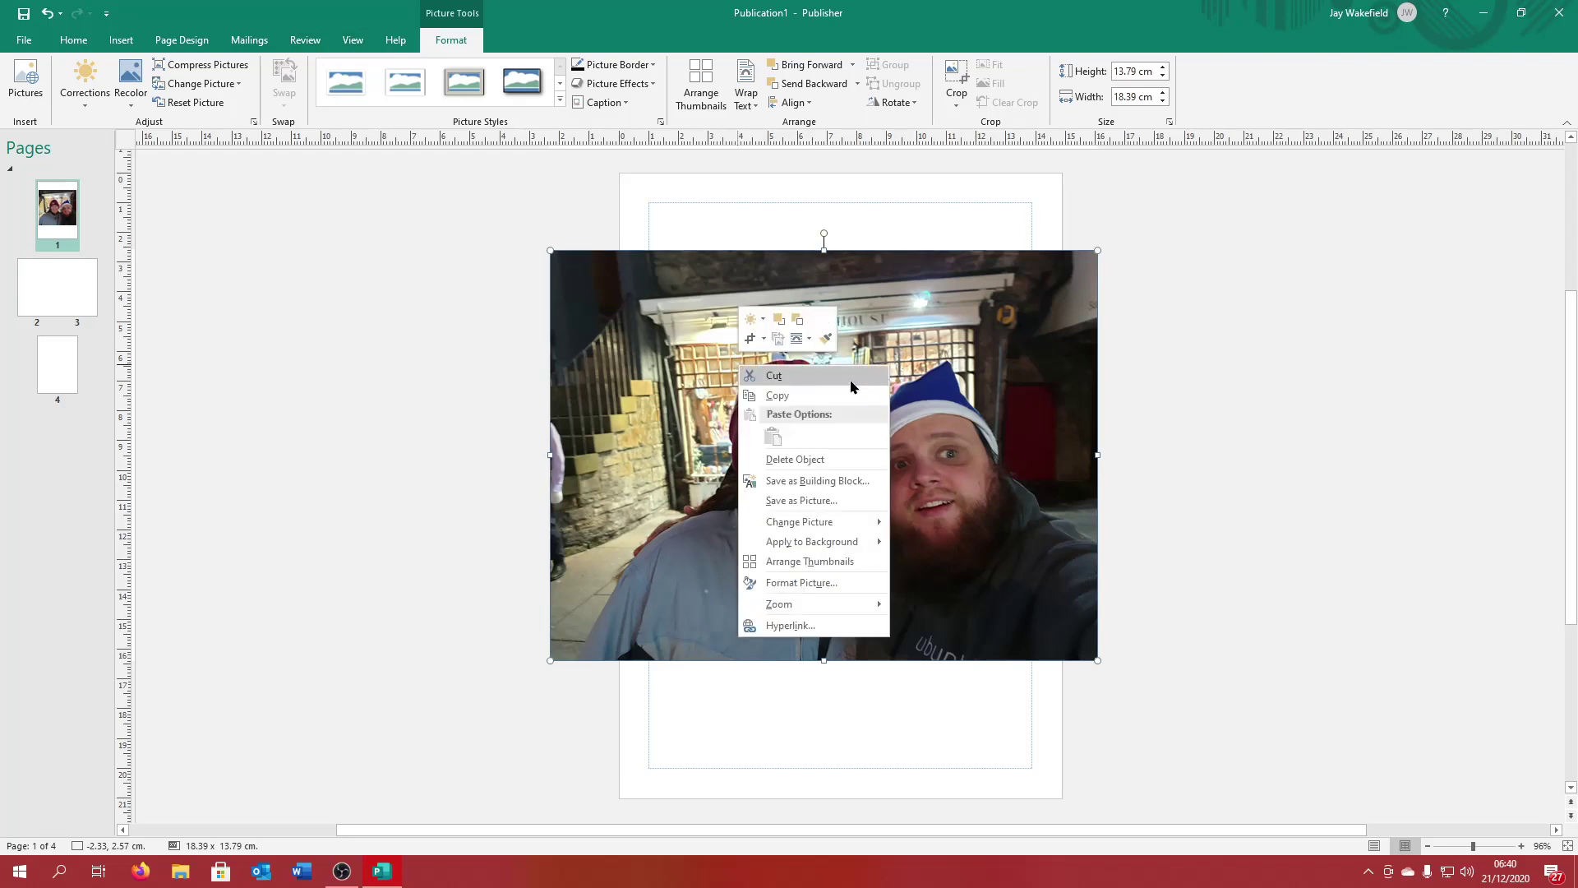
left_click(749, 338)
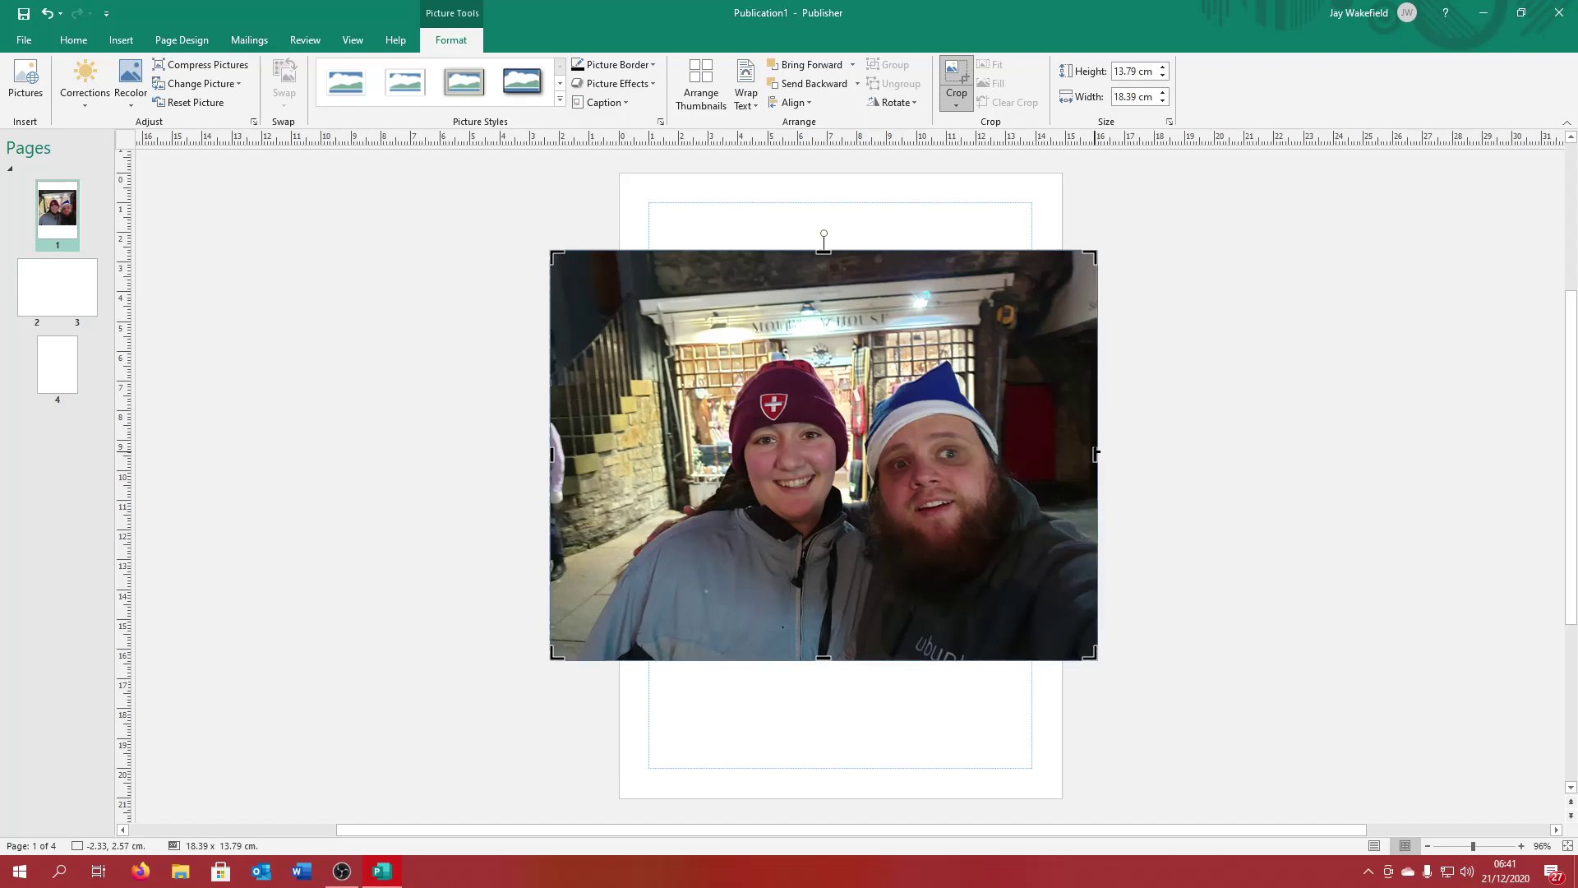
left_click_drag(1093, 454, 1045, 453)
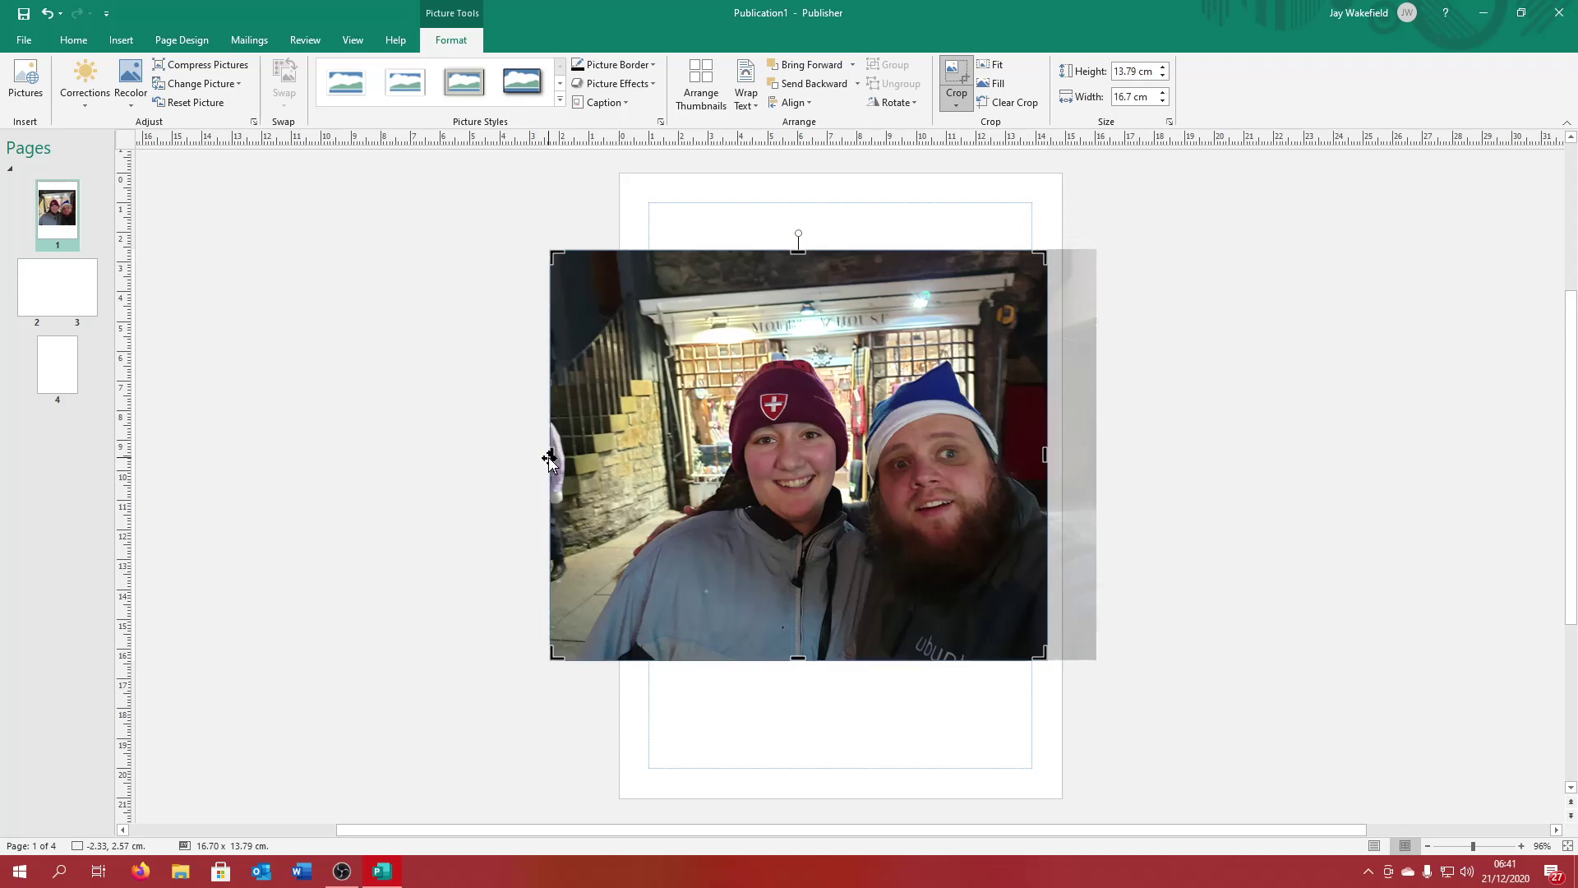
Step: Crop the photo's left side so the picture is about 11.93 cm wide
key("ctrl+z")
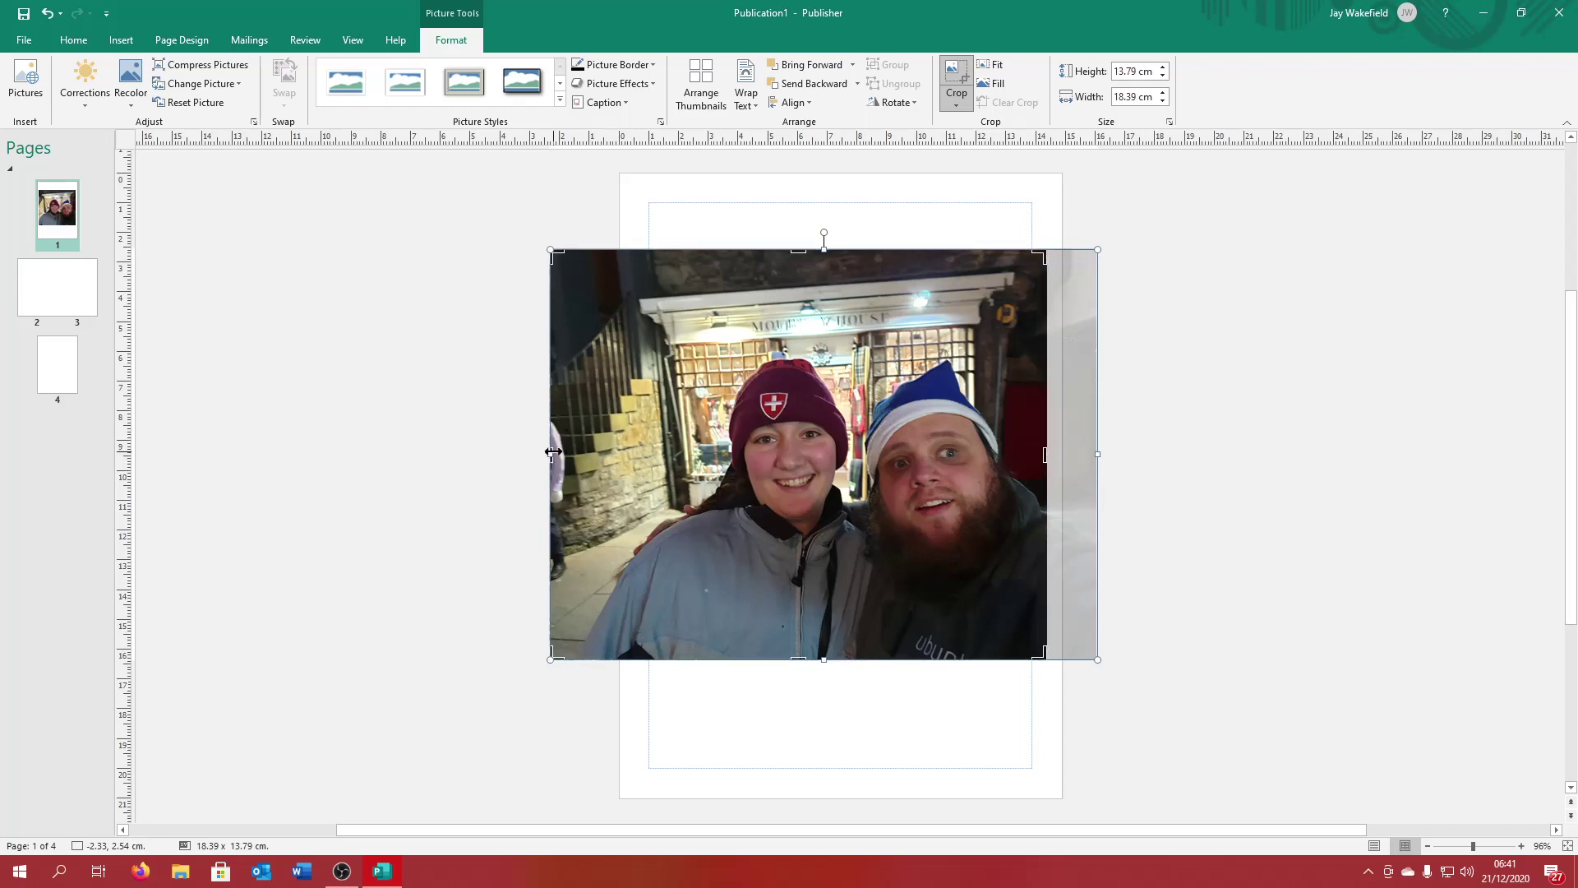
left_click(539, 410)
left_click(610, 435)
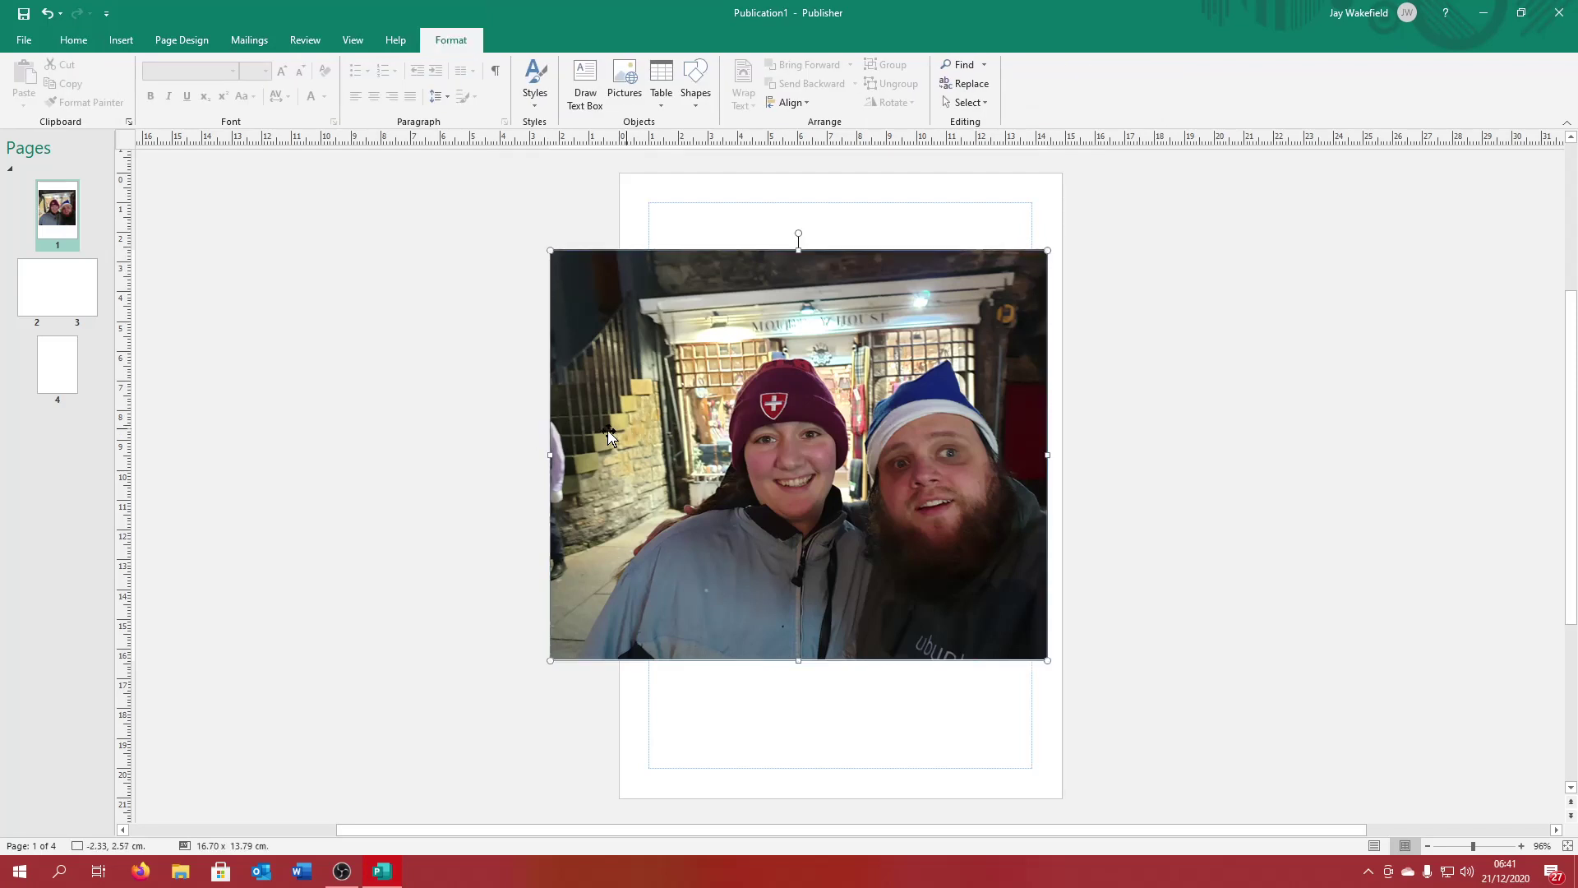
right_click(575, 433)
key("Escape")
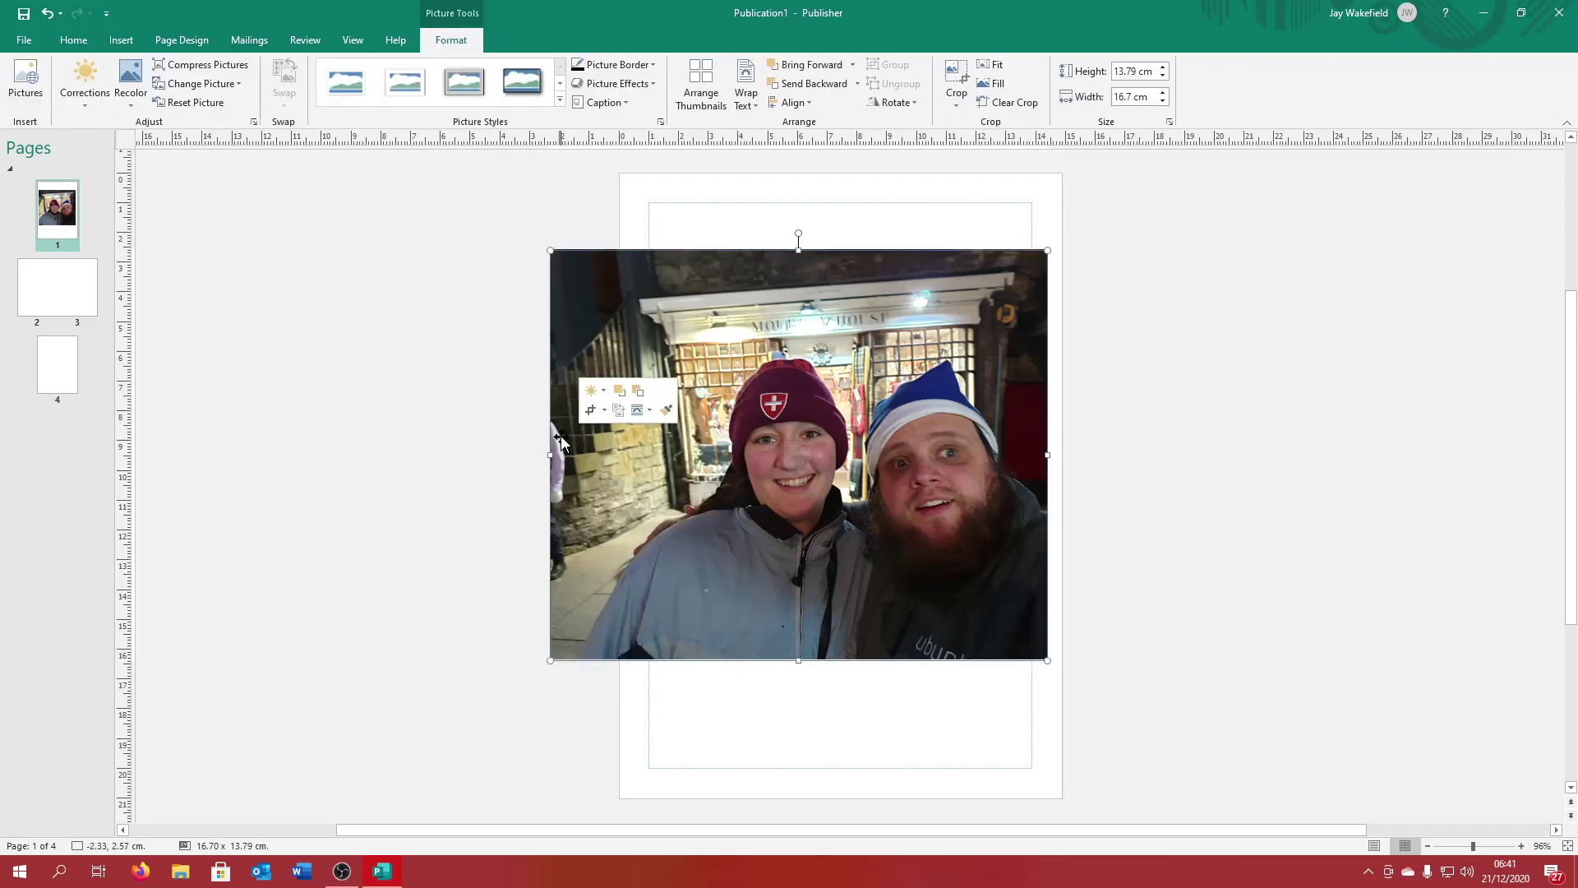
left_click(590, 409)
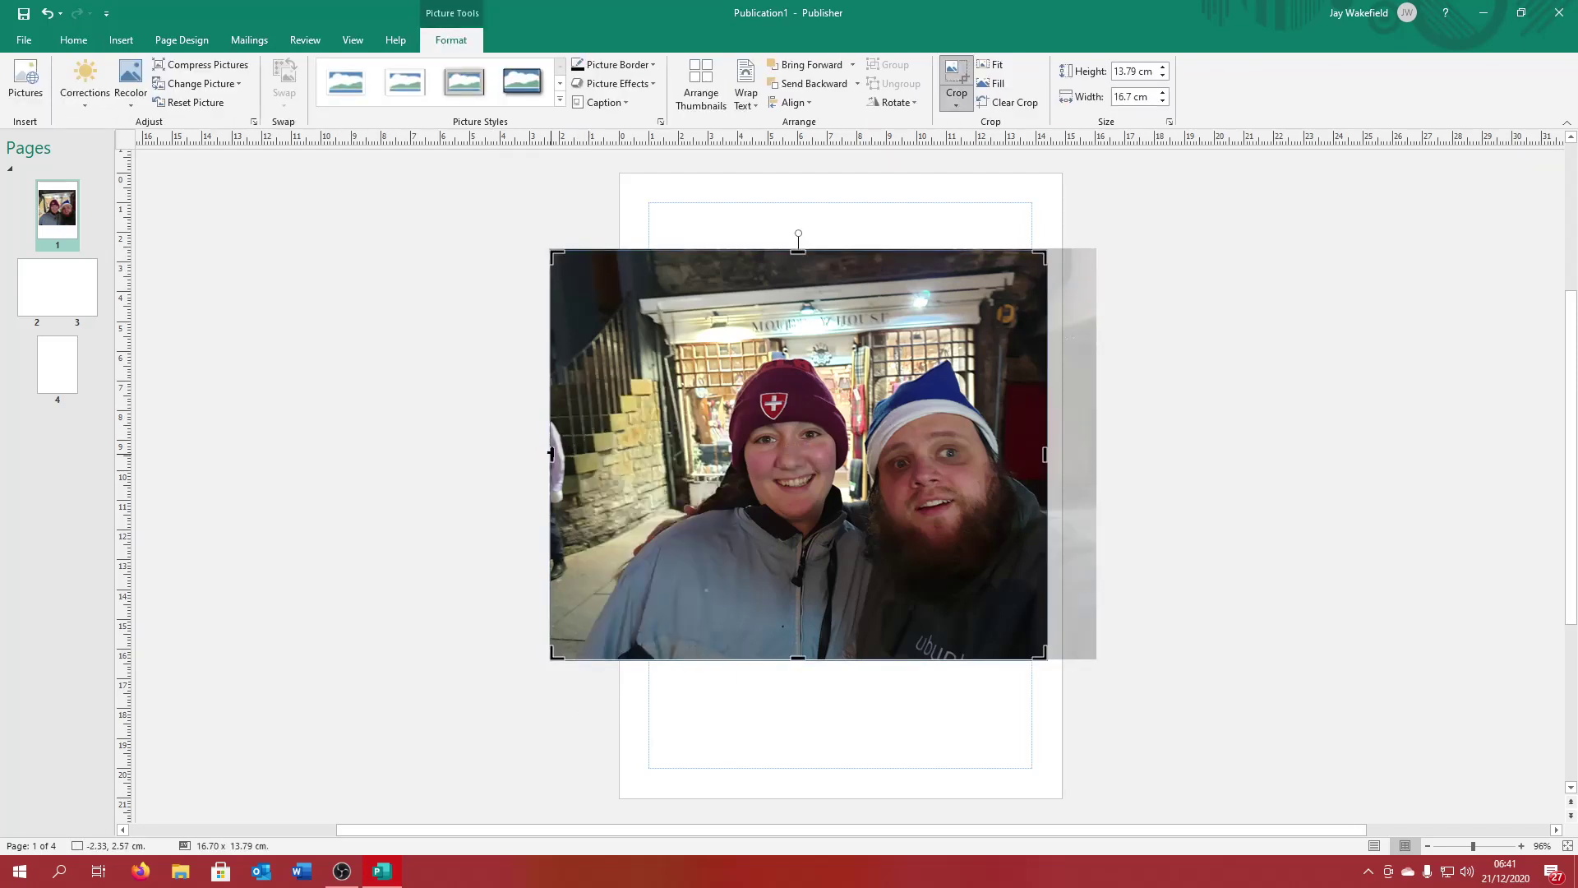
left_click_drag(552, 450, 693, 474)
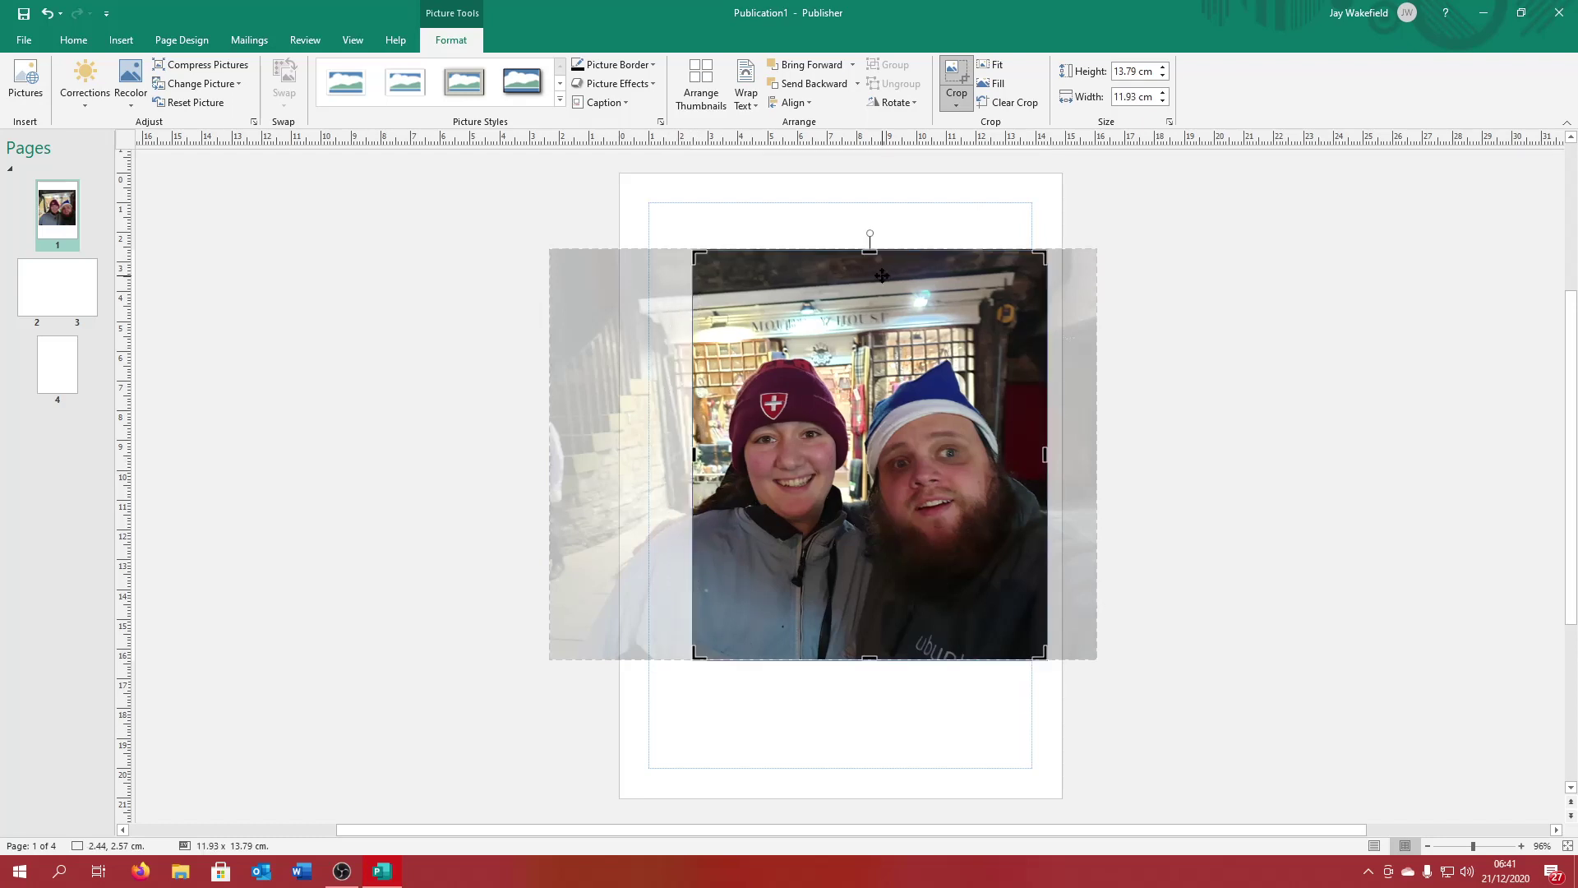
Step: Crop the photo's lower and upper edges to about 8.27 cm high and extend its left edge to about 12.59 cm wide
left_click_drag(868, 659, 868, 589)
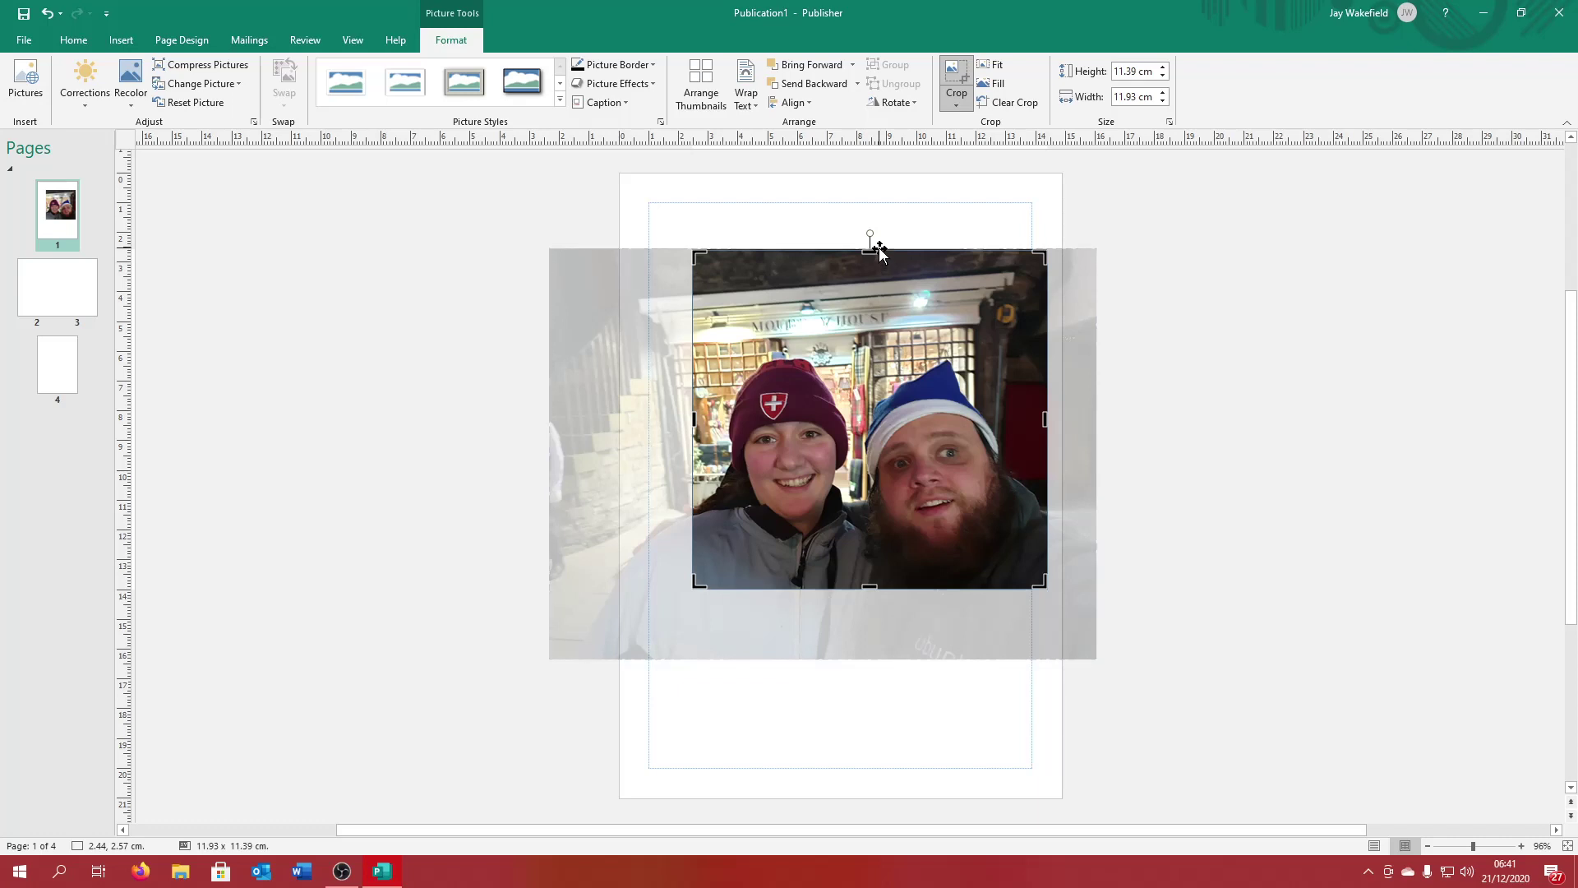
left_click_drag(872, 248, 870, 340)
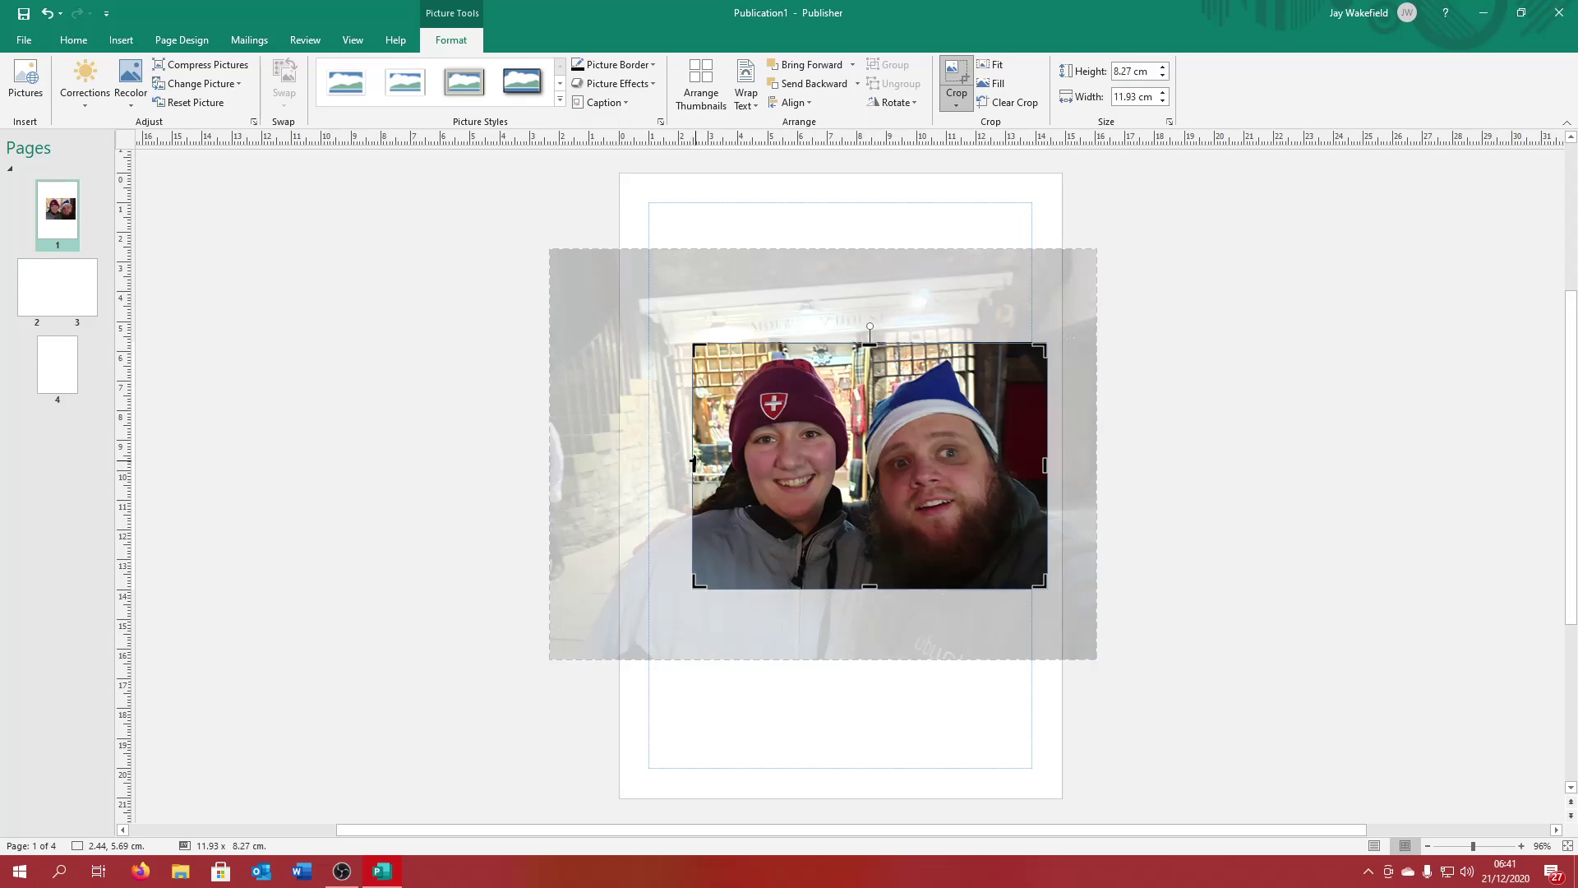
left_click_drag(693, 464, 674, 462)
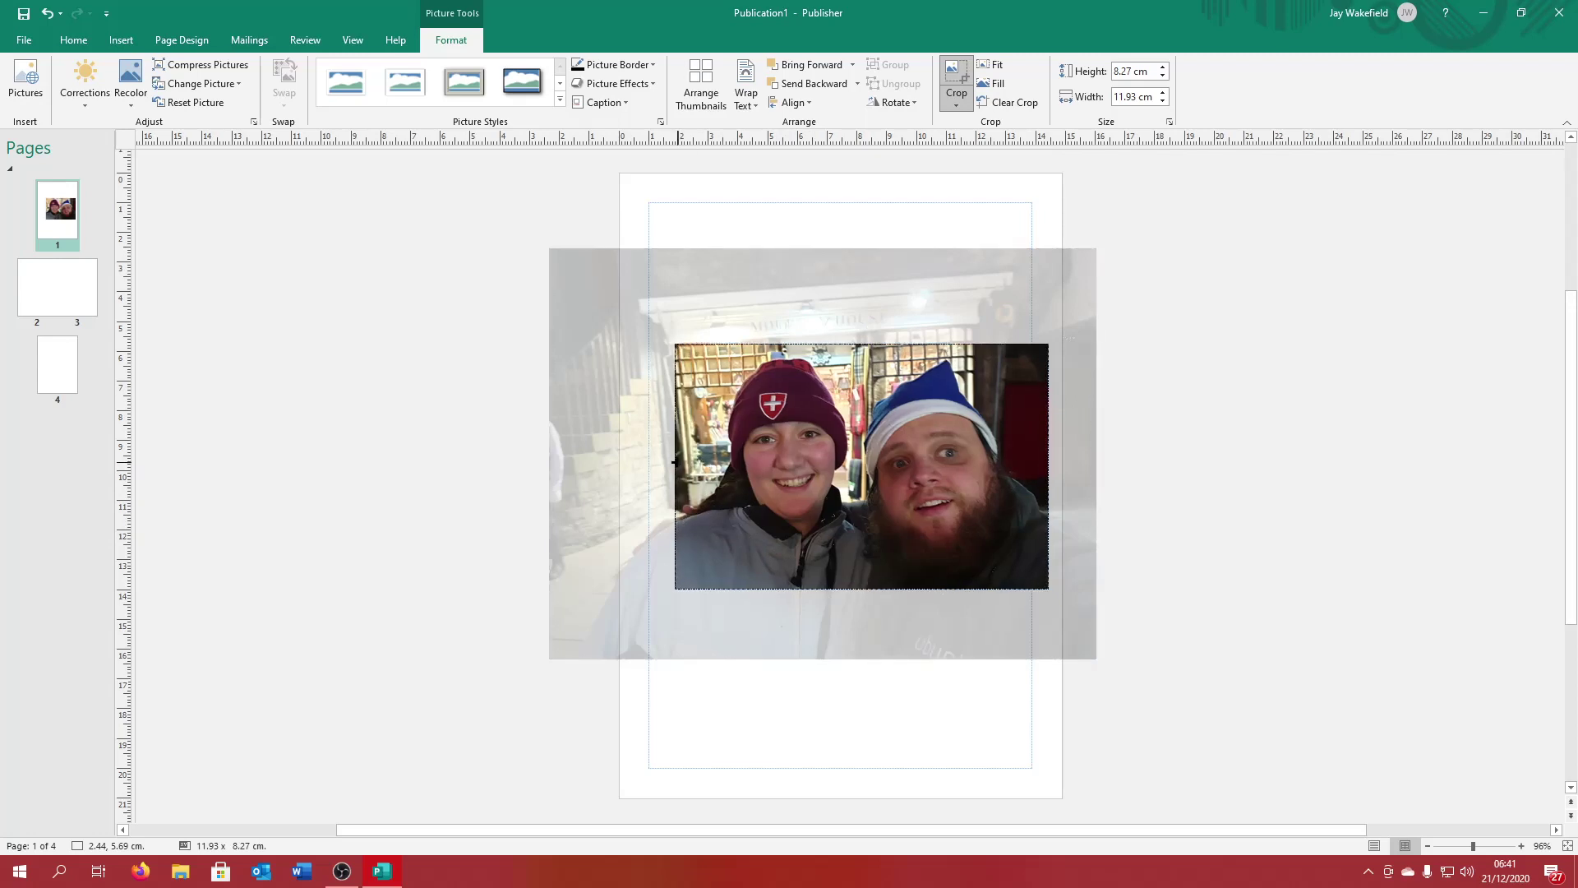
left_click(1196, 497)
Step: Move the photo to the left margin guide and enlarge it proportionally to about 12.88 x 8.46 cm, spanning the width between the margins
left_click(899, 501)
left_click_drag(900, 500, 875, 519)
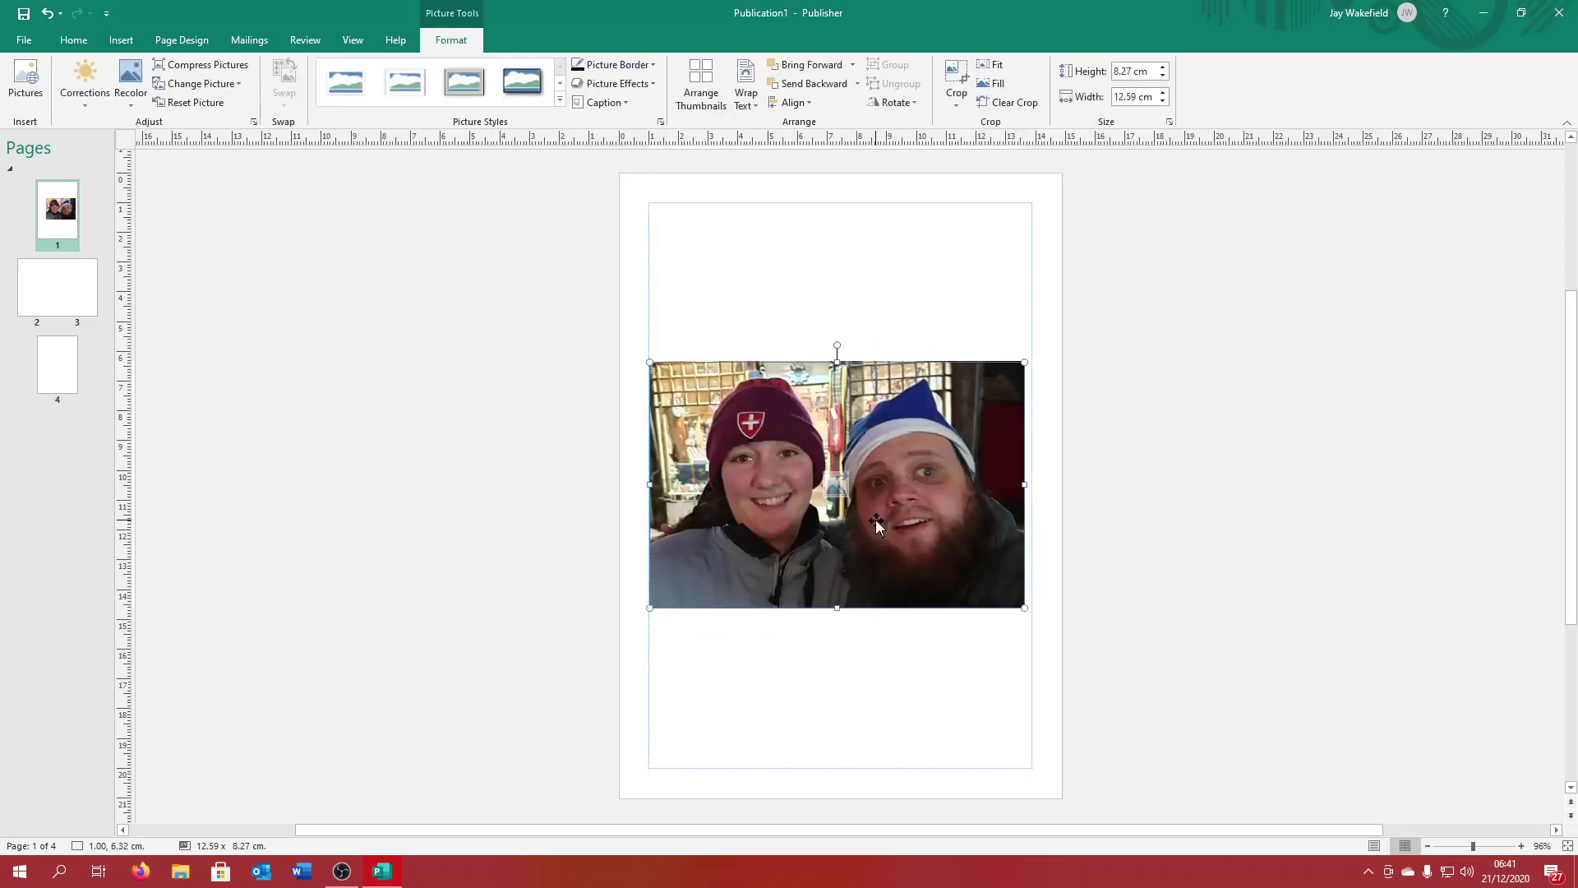
left_click_drag(1025, 361, 1032, 356)
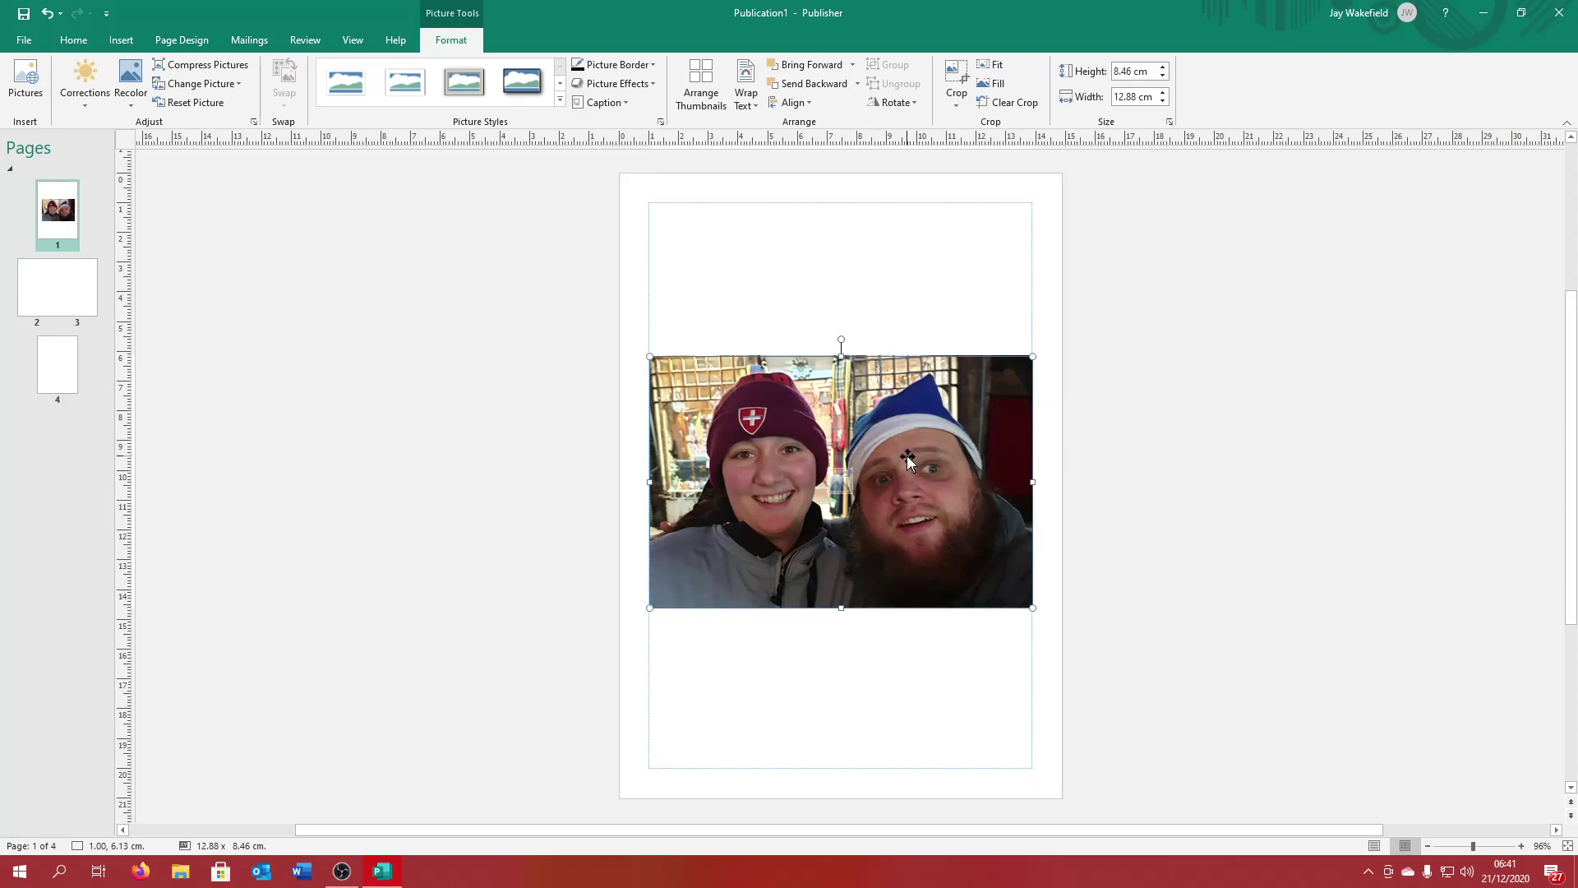
Step: Cut the photo and create a new greeting card publication with the 1/2 A4 Top Fold layout, accepting the prompt about its pages
right_click(836, 451)
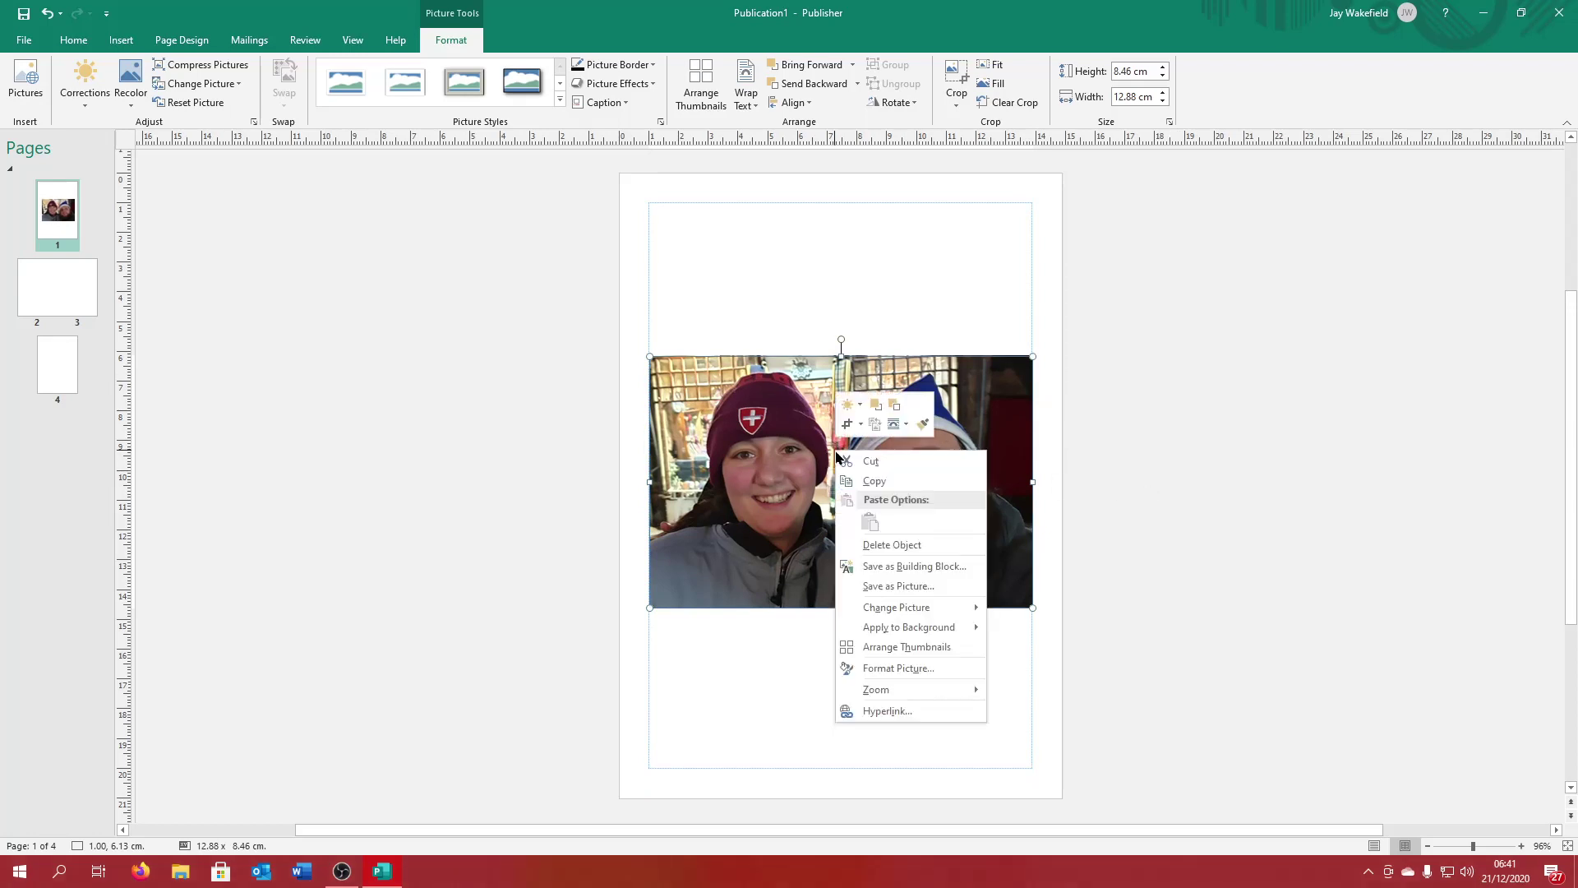
left_click(921, 464)
left_click(24, 40)
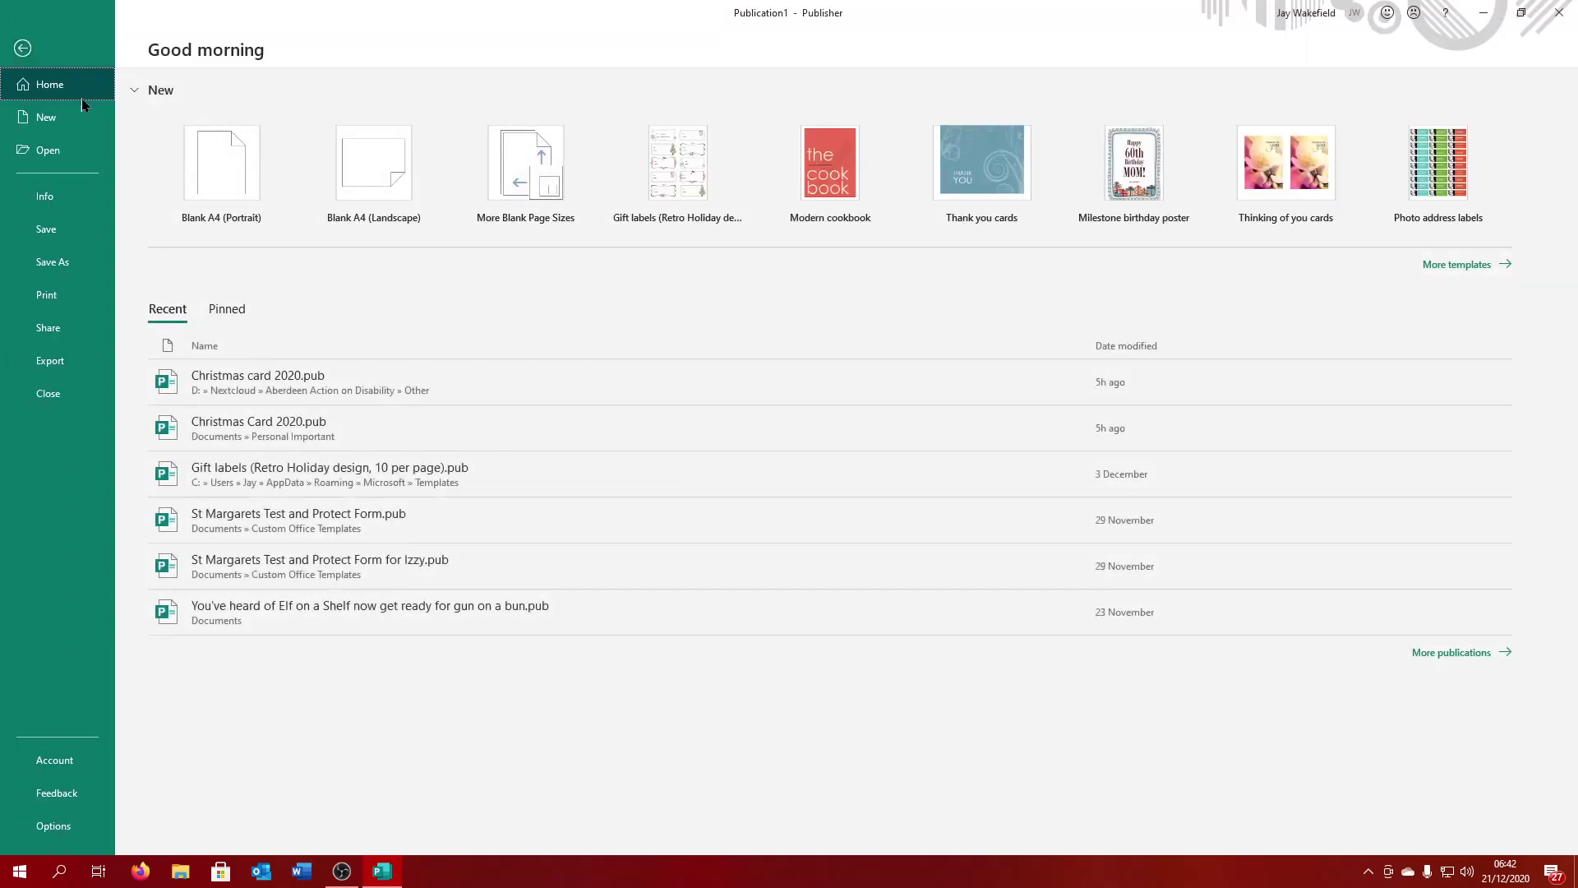
left_click(91, 132)
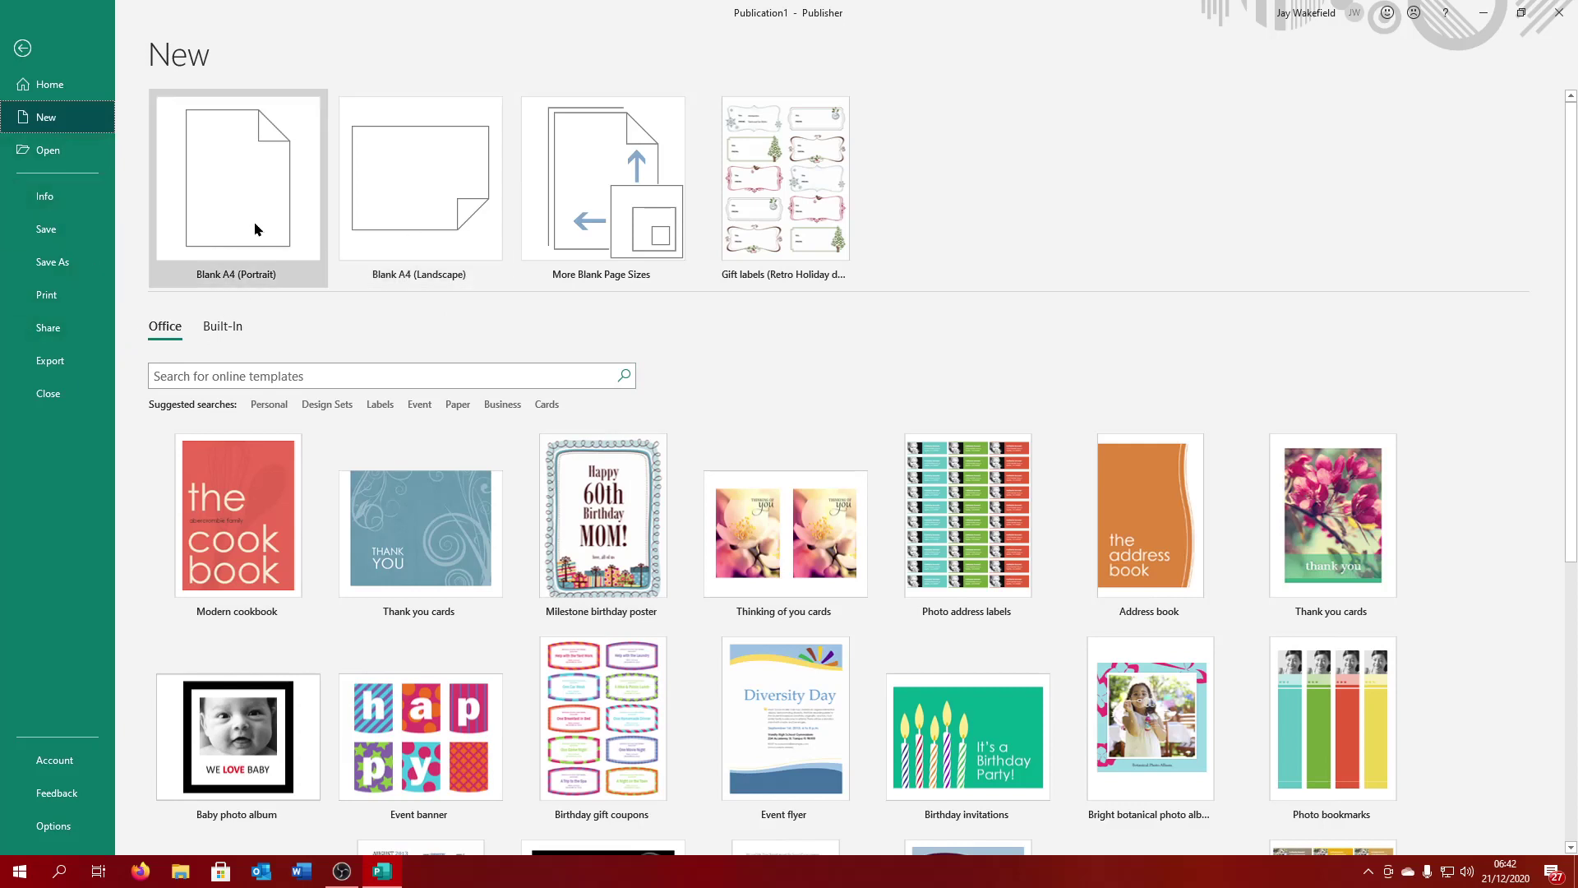
left_click(580, 215)
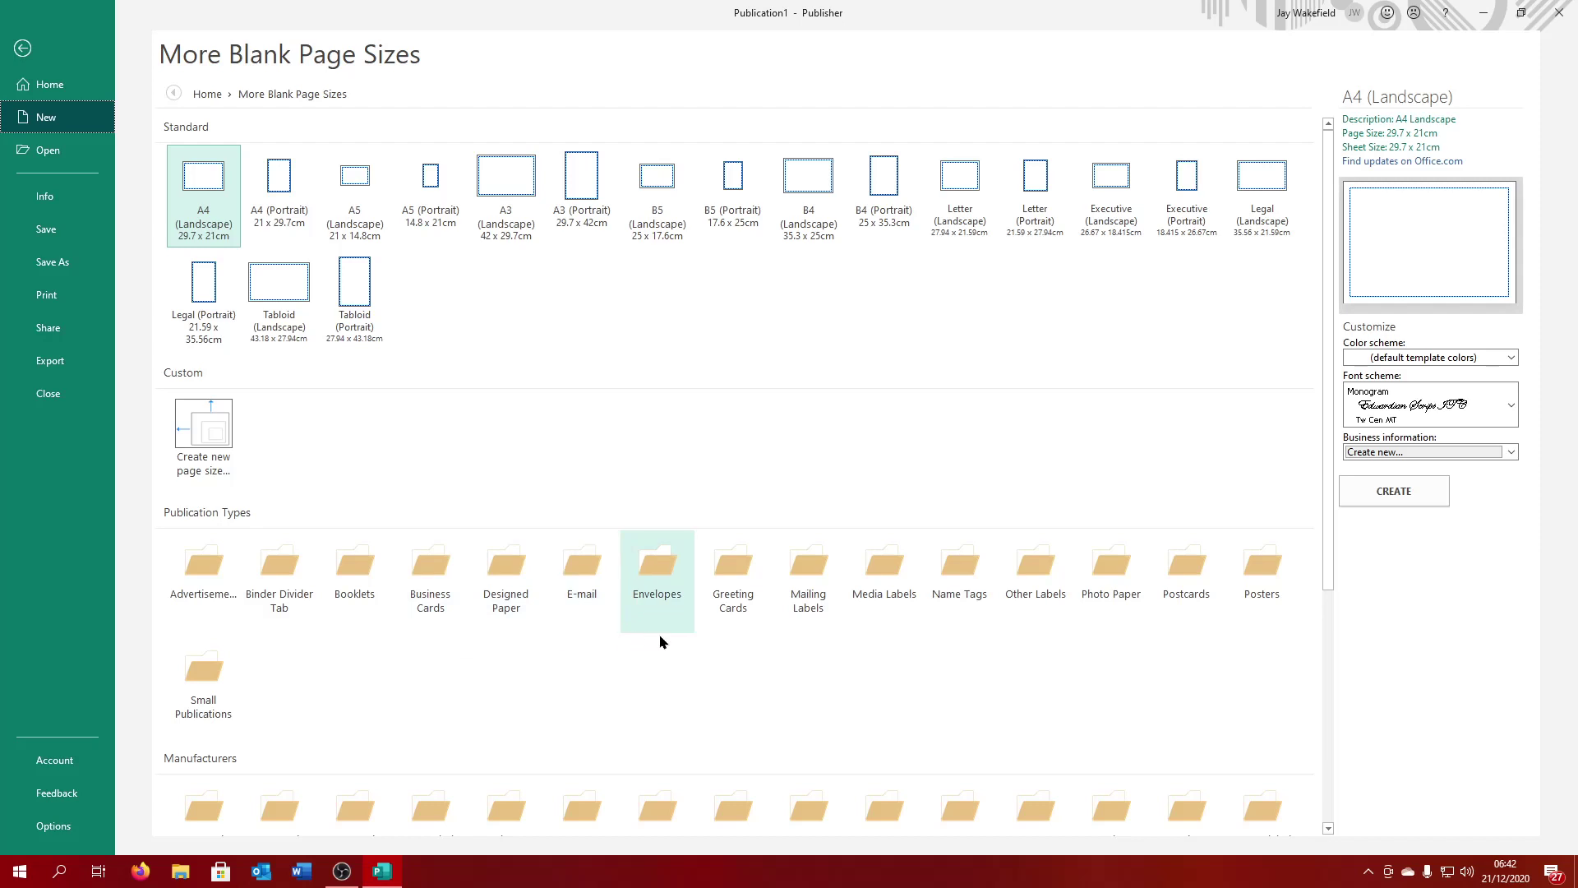
left_click(727, 606)
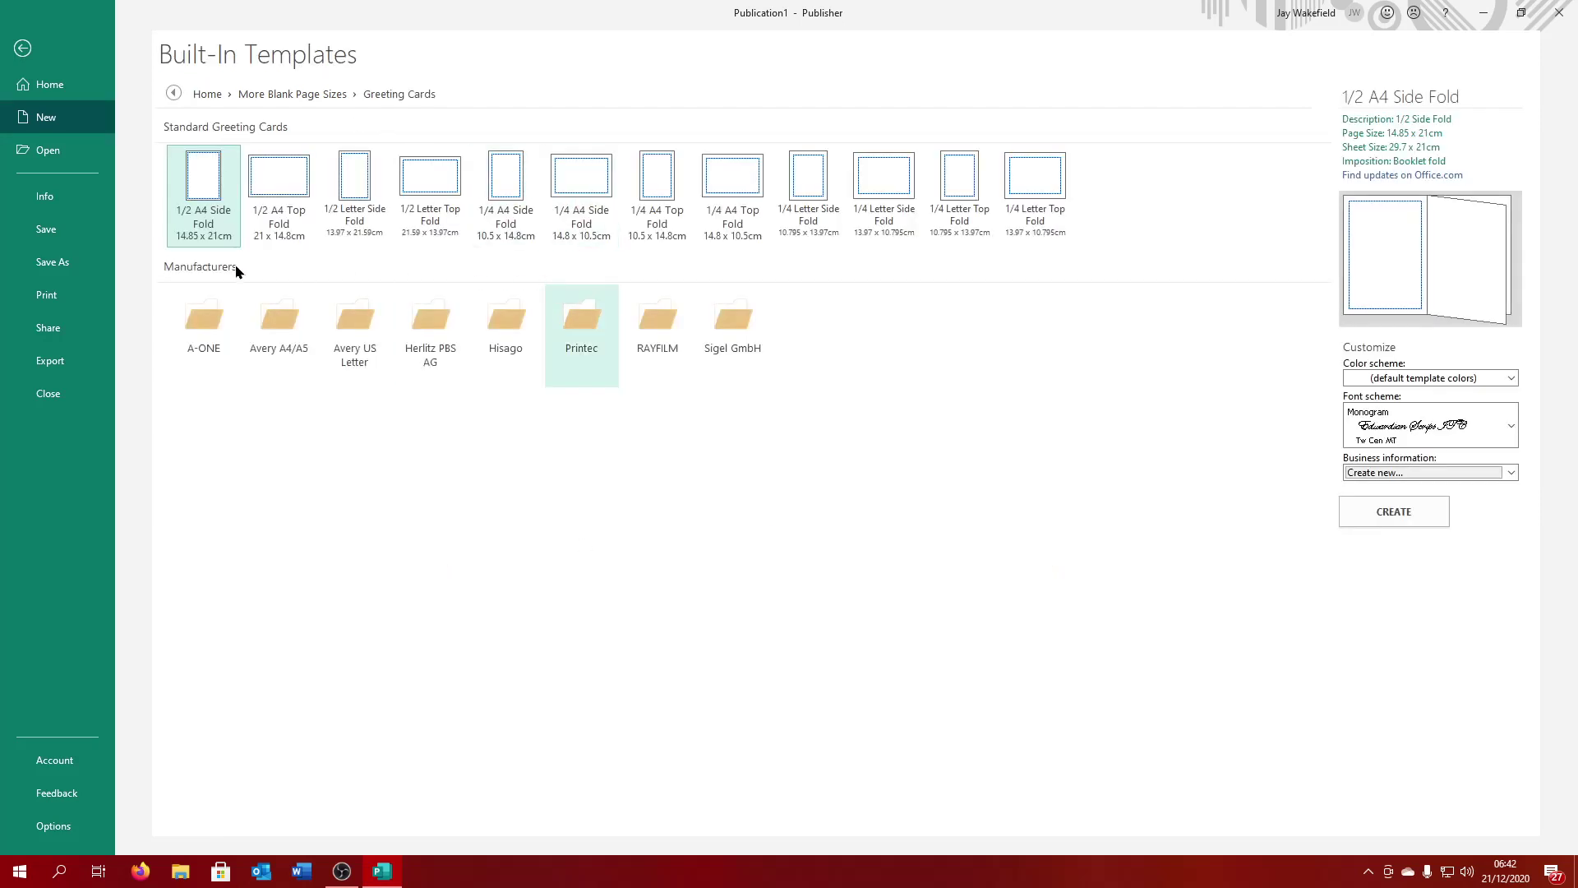
left_click(281, 228)
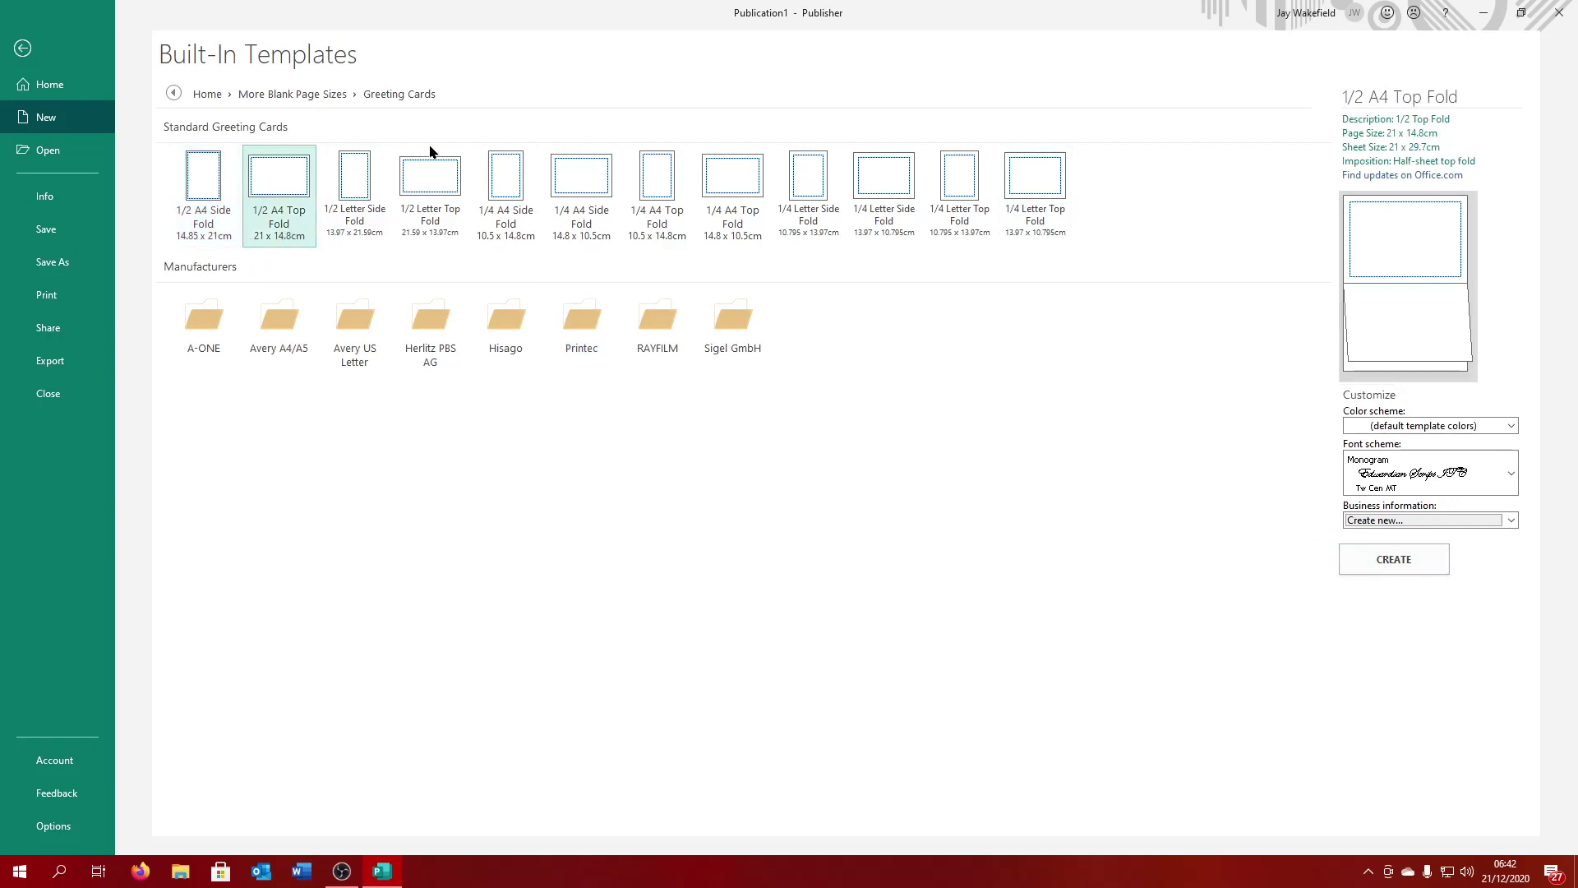
left_click(1431, 545)
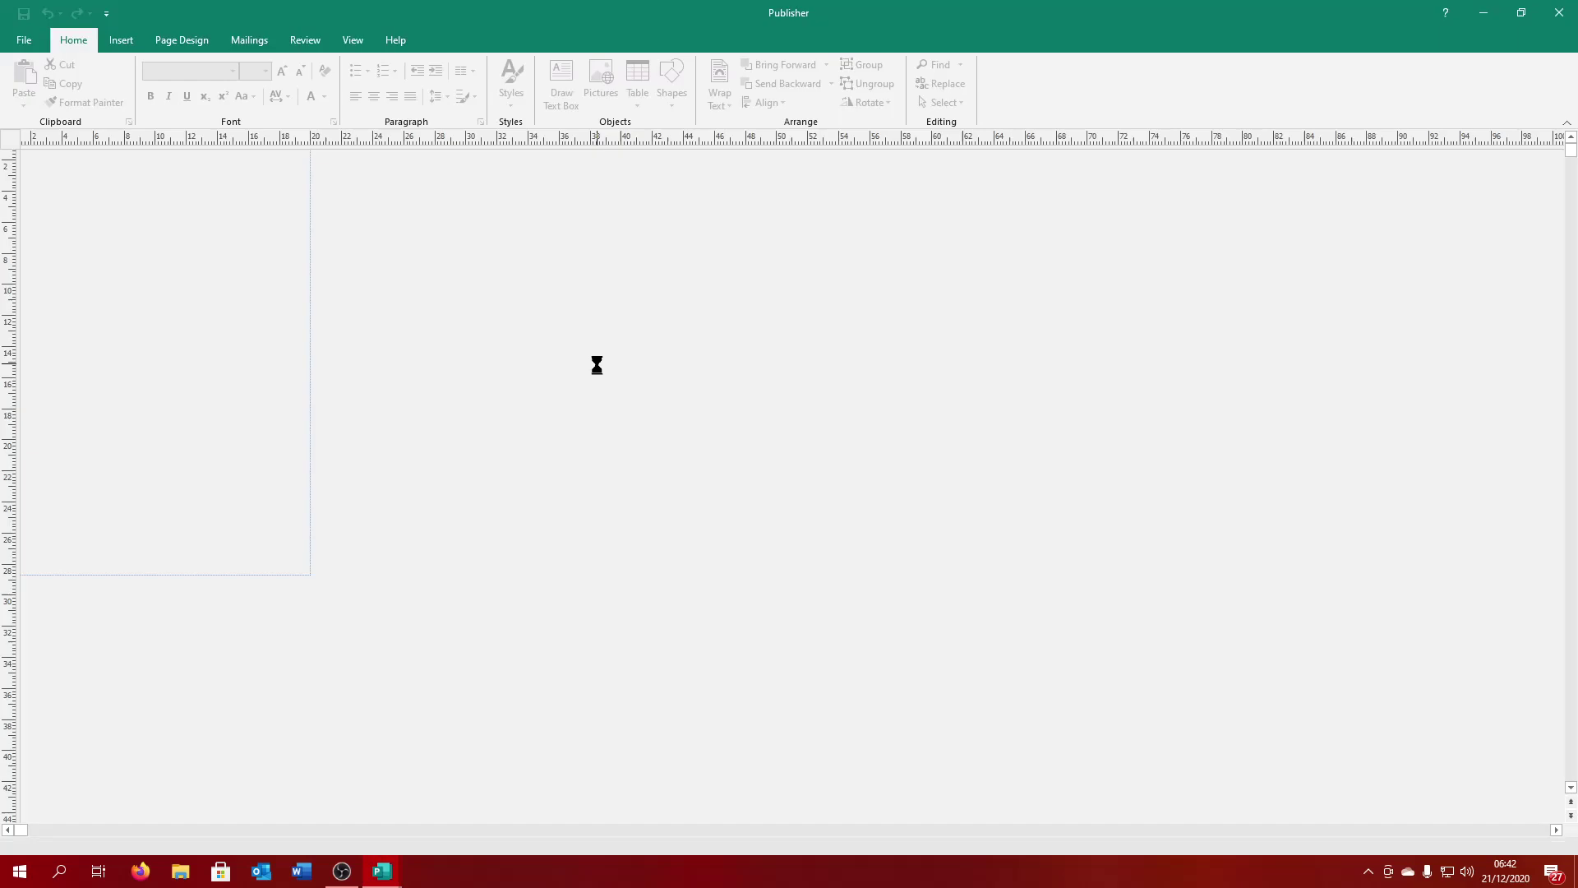
left_click(779, 484)
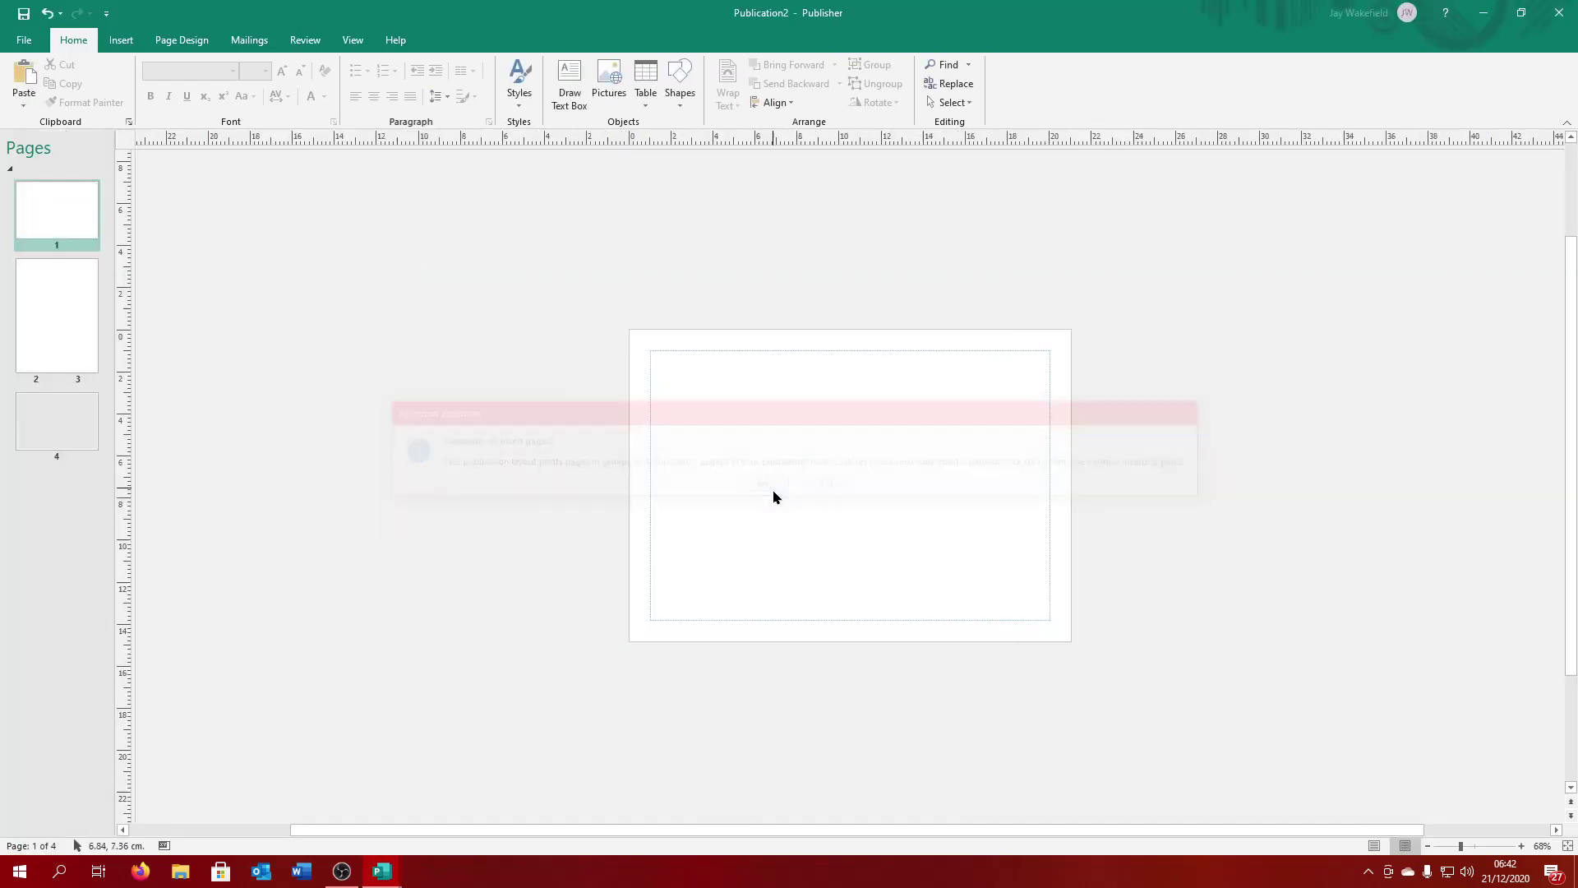
Step: Look through the new card's inside spread and back page, and return to the front page
left_click(51, 314)
left_click(70, 416)
left_click(92, 224)
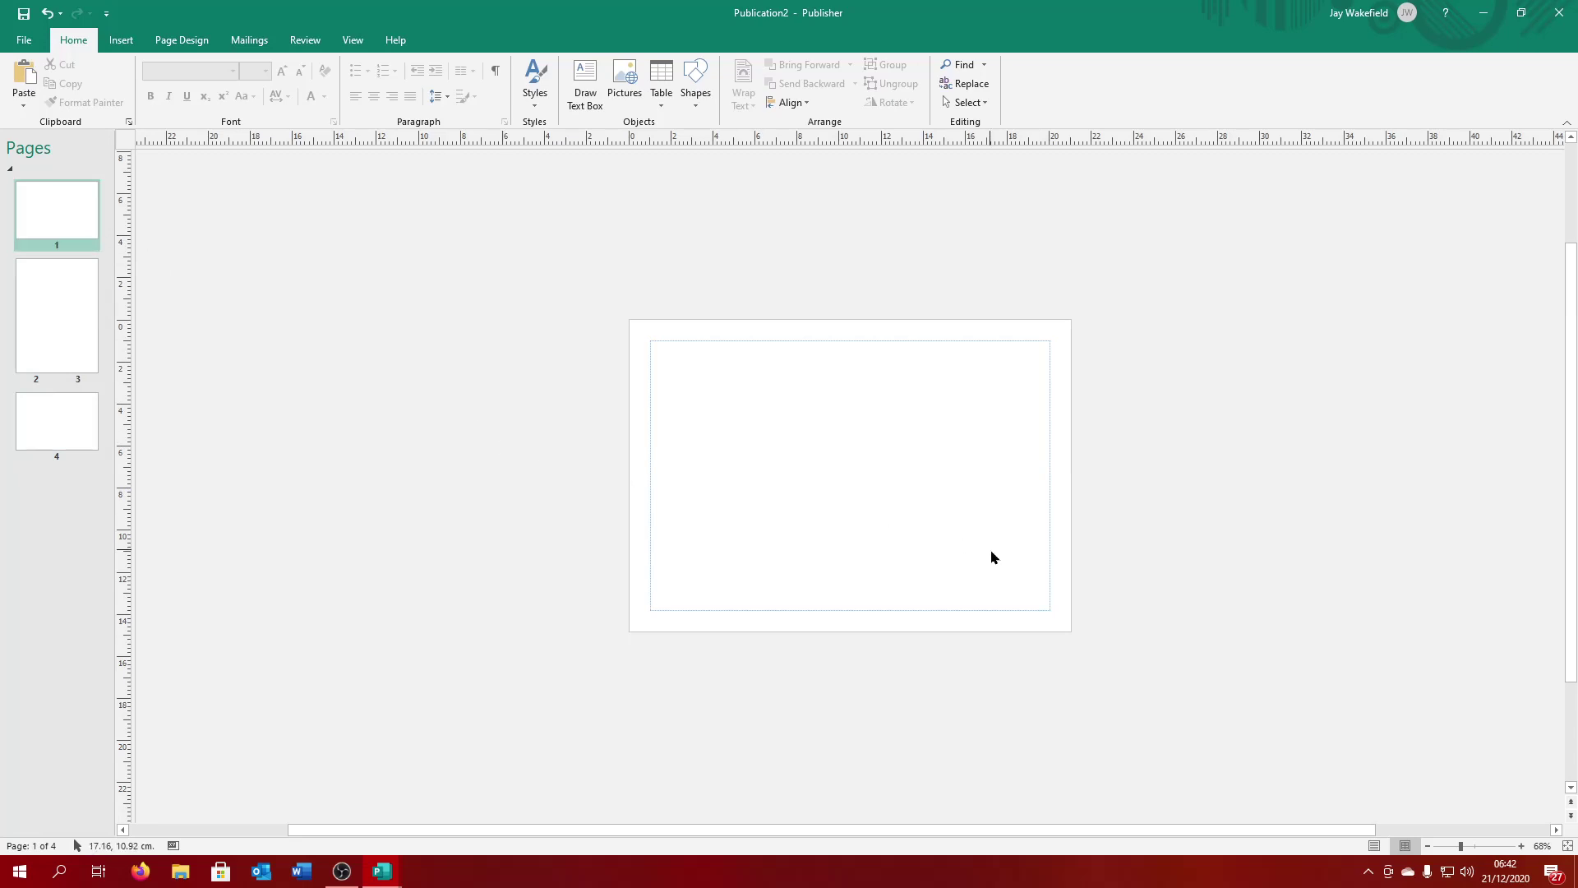
Step: Paste the photo at the front page's upper-left margin corner and enlarge it proportionally to about 17.55 x 11.53 cm
scroll(986, 553, "up", 3, "ctrl")
key("ctrl+v")
left_click_drag(1110, 295, 693, 503)
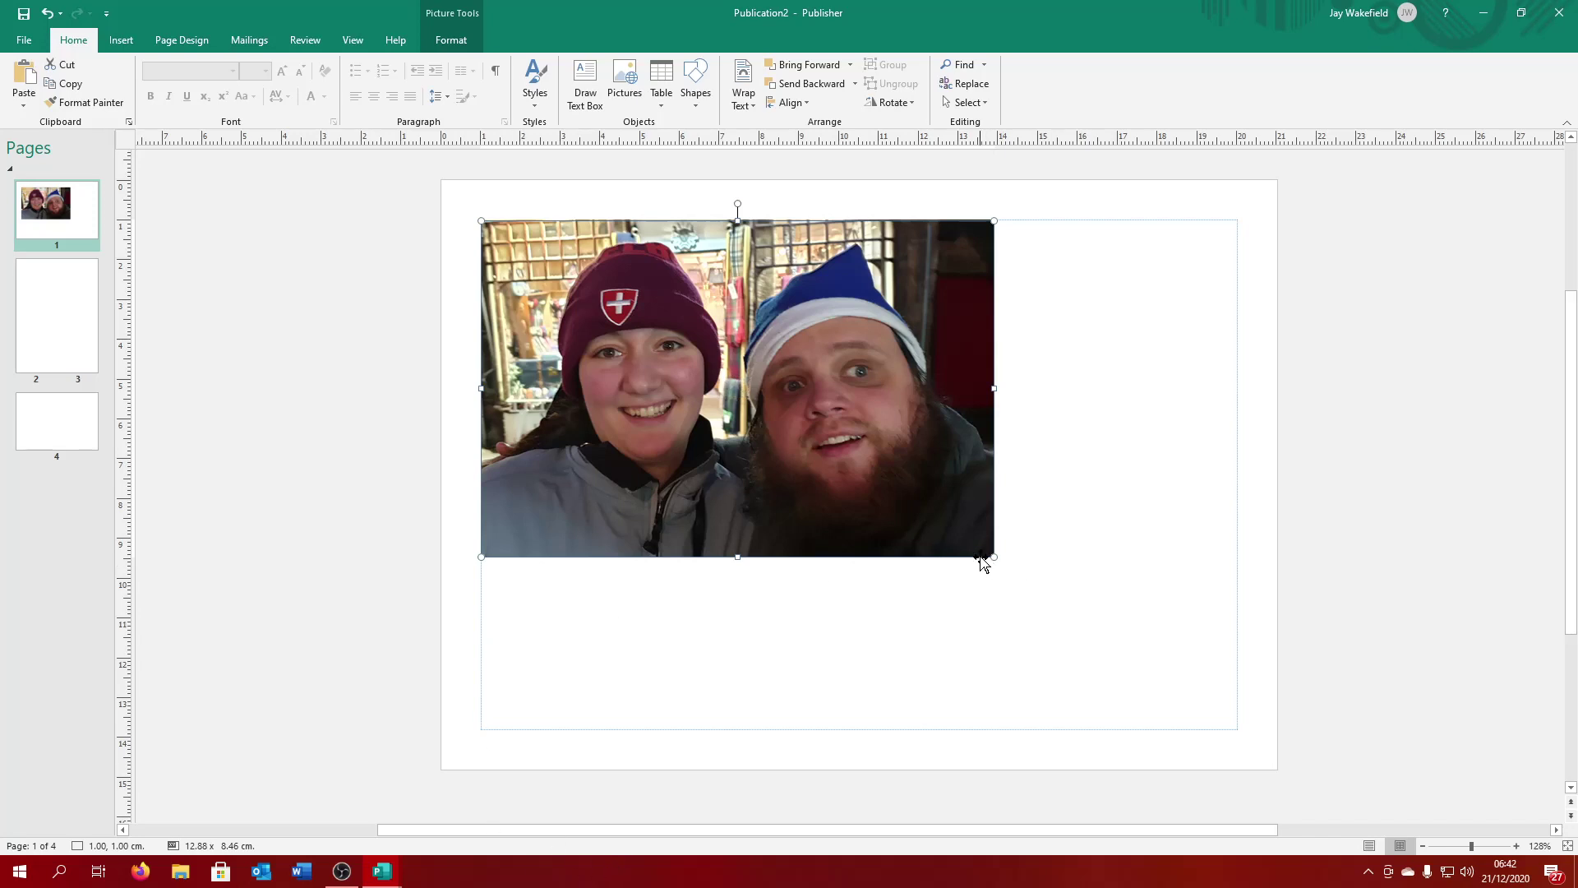
left_click_drag(994, 556, 1180, 627)
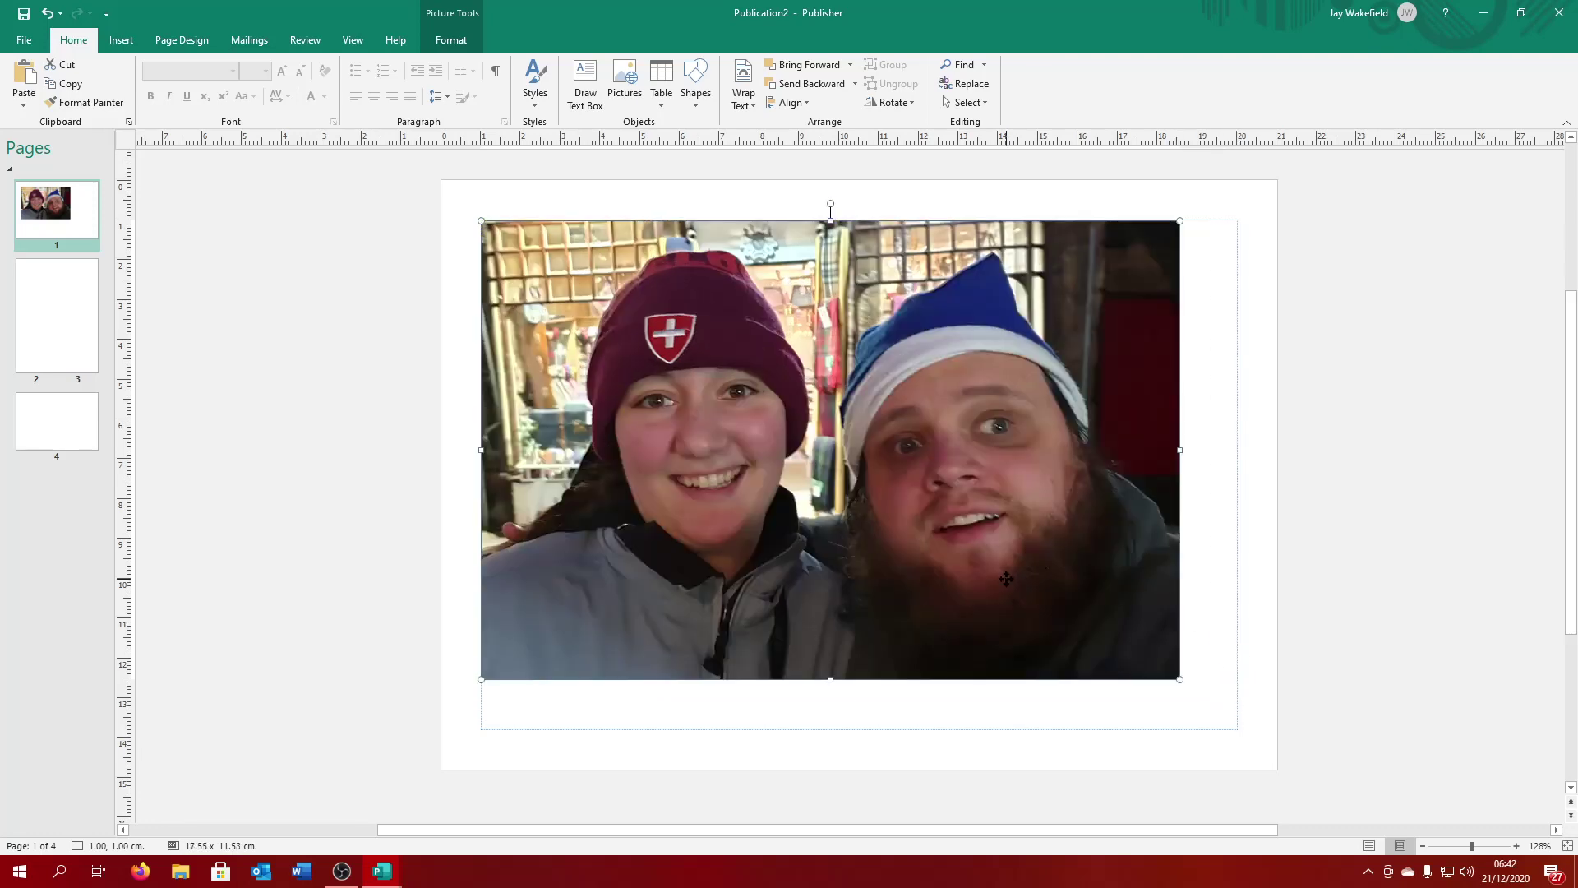
Step: Reduce the photo to about 15.07 x 9.9 cm and move it to roughly the middle of the front page
left_click_drag(1035, 579, 1033, 590)
left_click_drag(516, 684, 631, 617)
left_click_drag(883, 571, 842, 596)
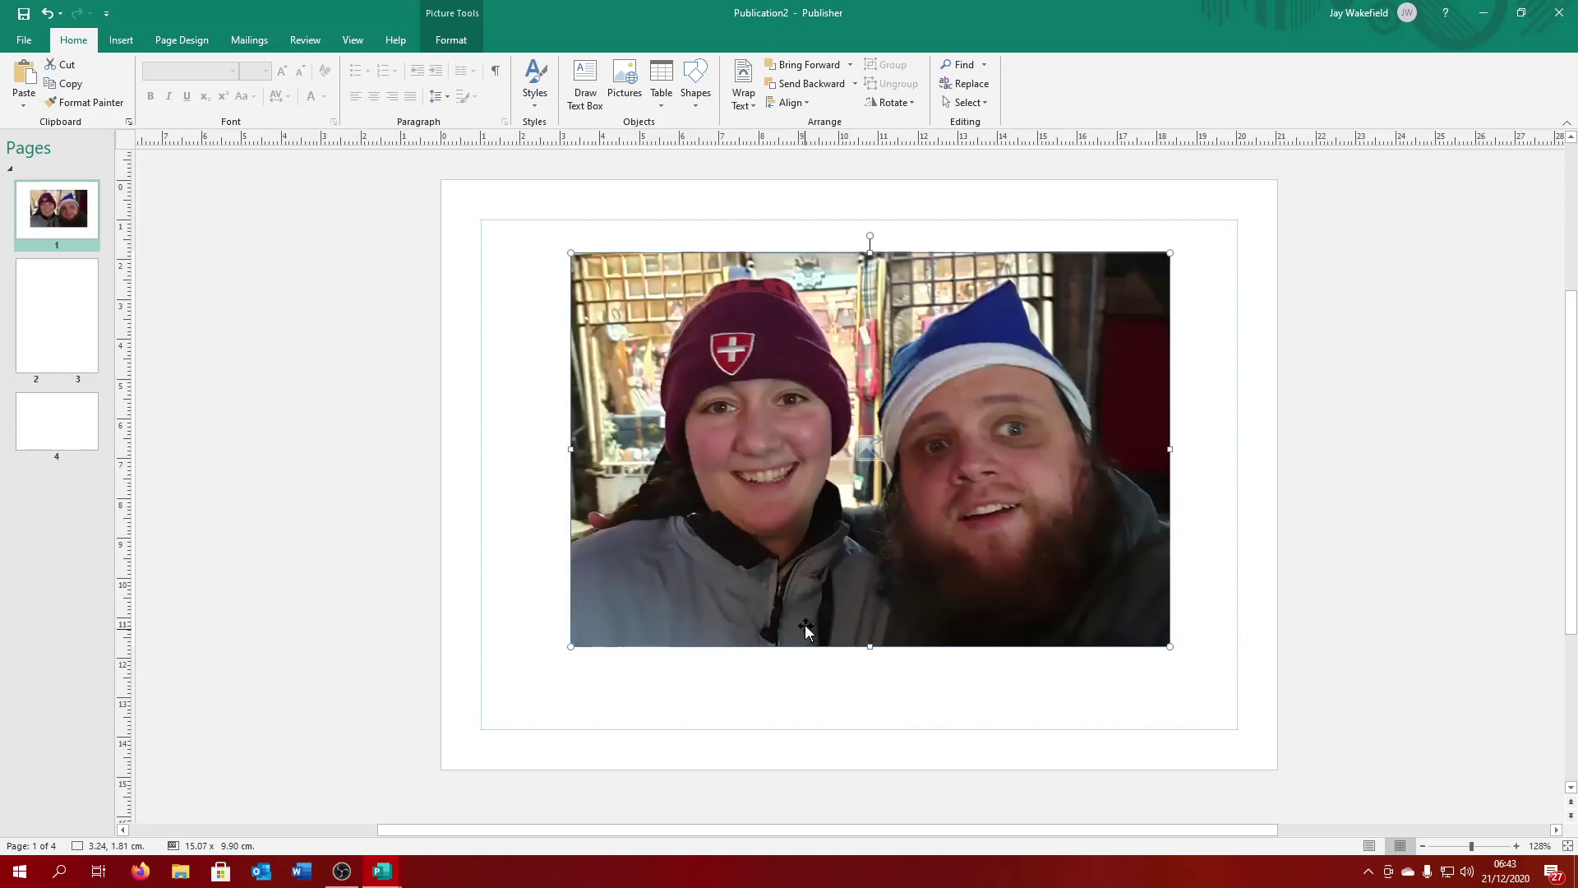
left_click_drag(801, 629, 785, 633)
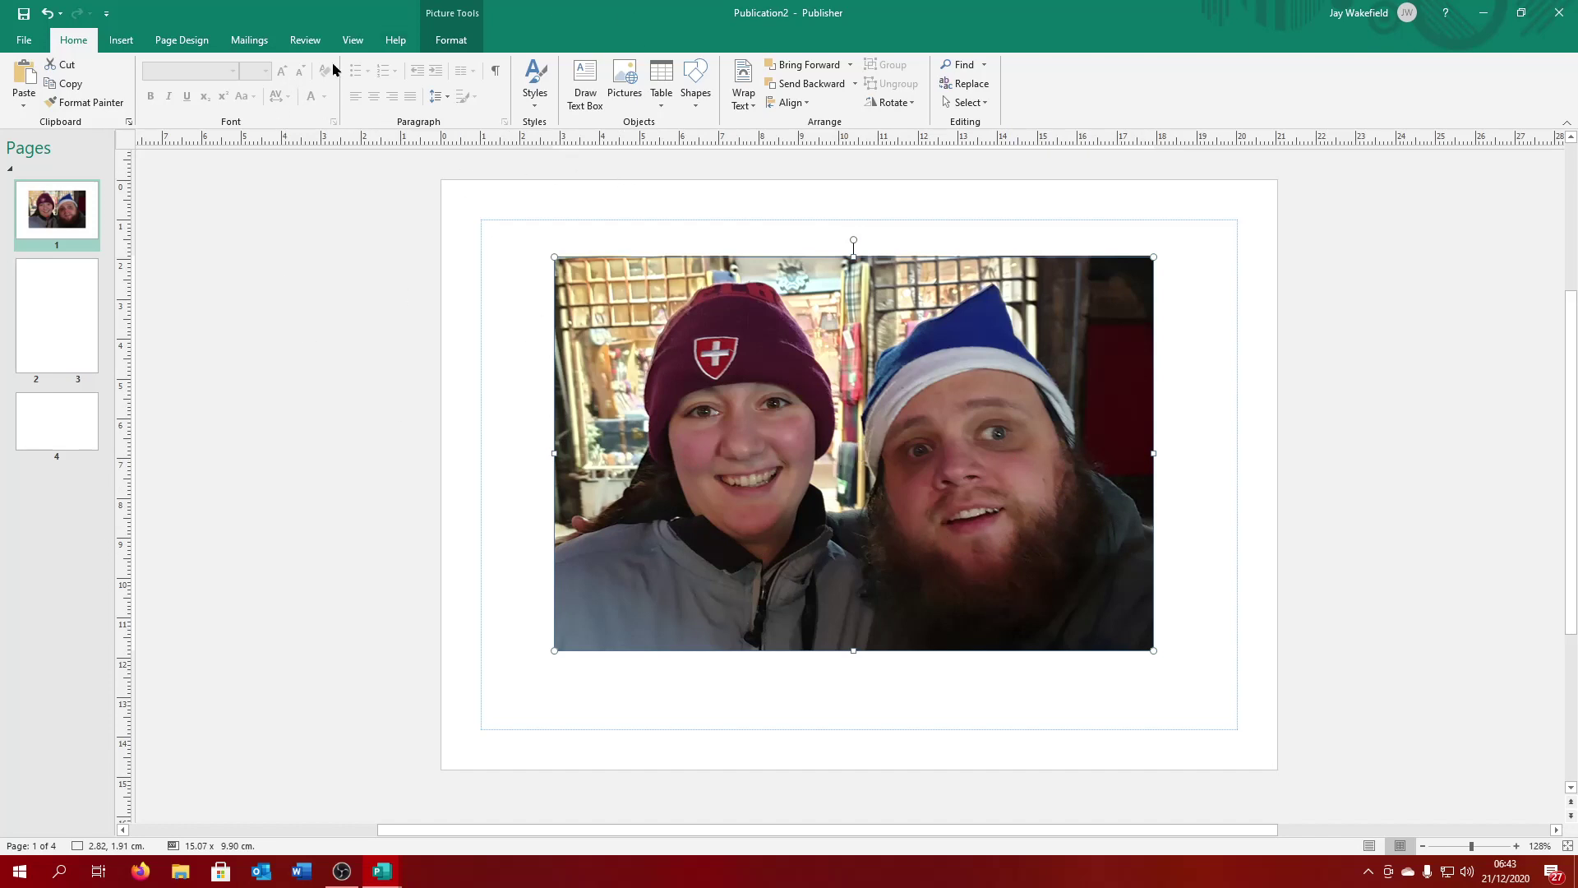
Step: Apply the soft-edged oval picture style to the photo
left_click(459, 43)
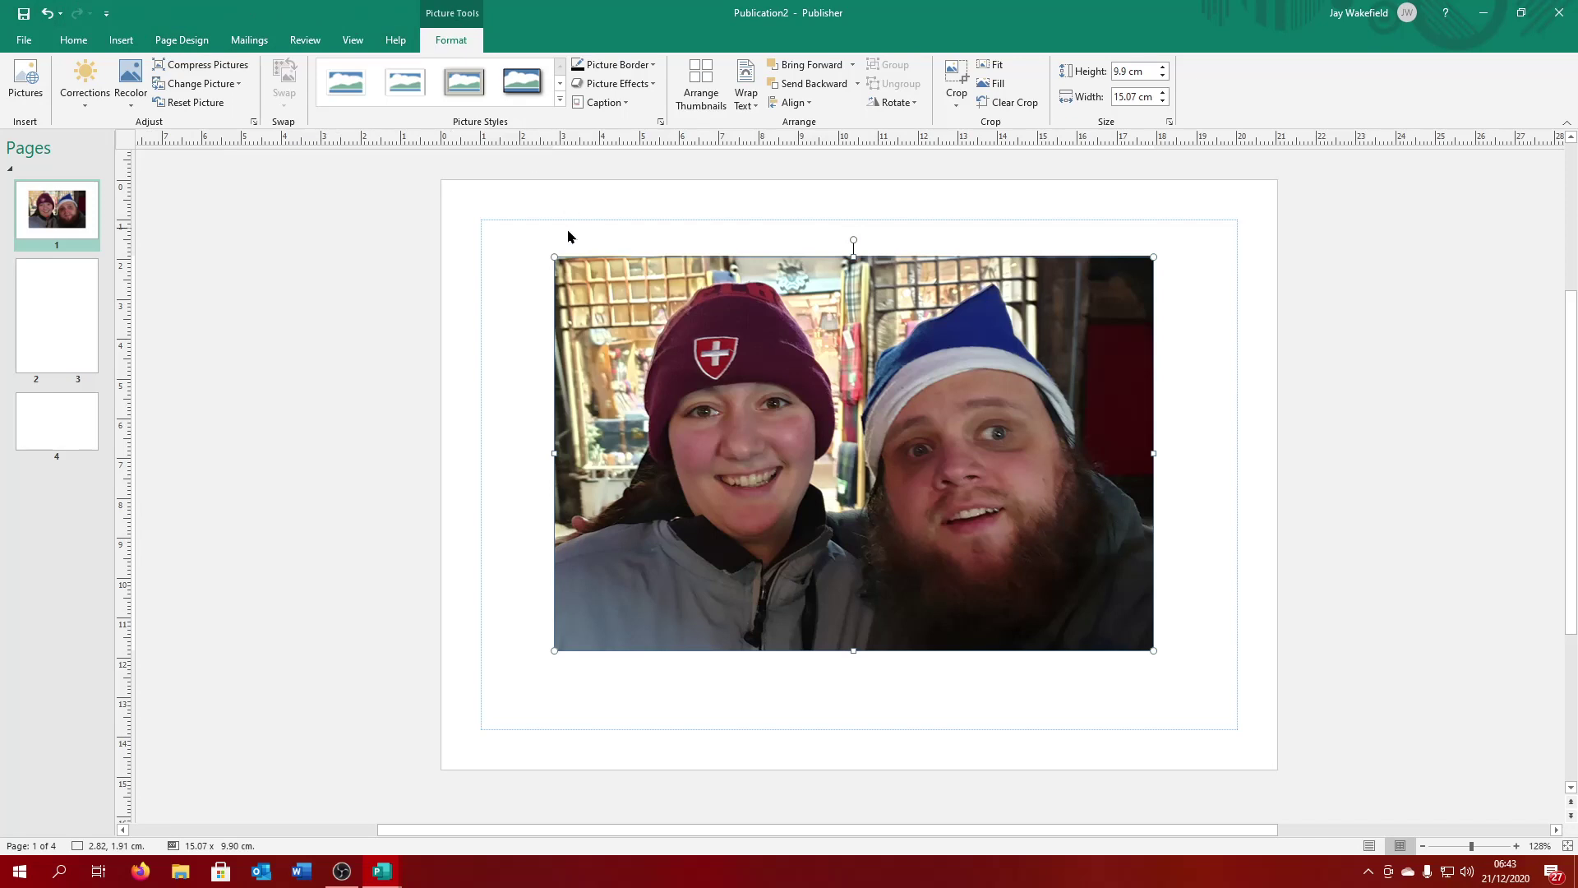
left_click(480, 264)
left_click(731, 349)
left_click(560, 101)
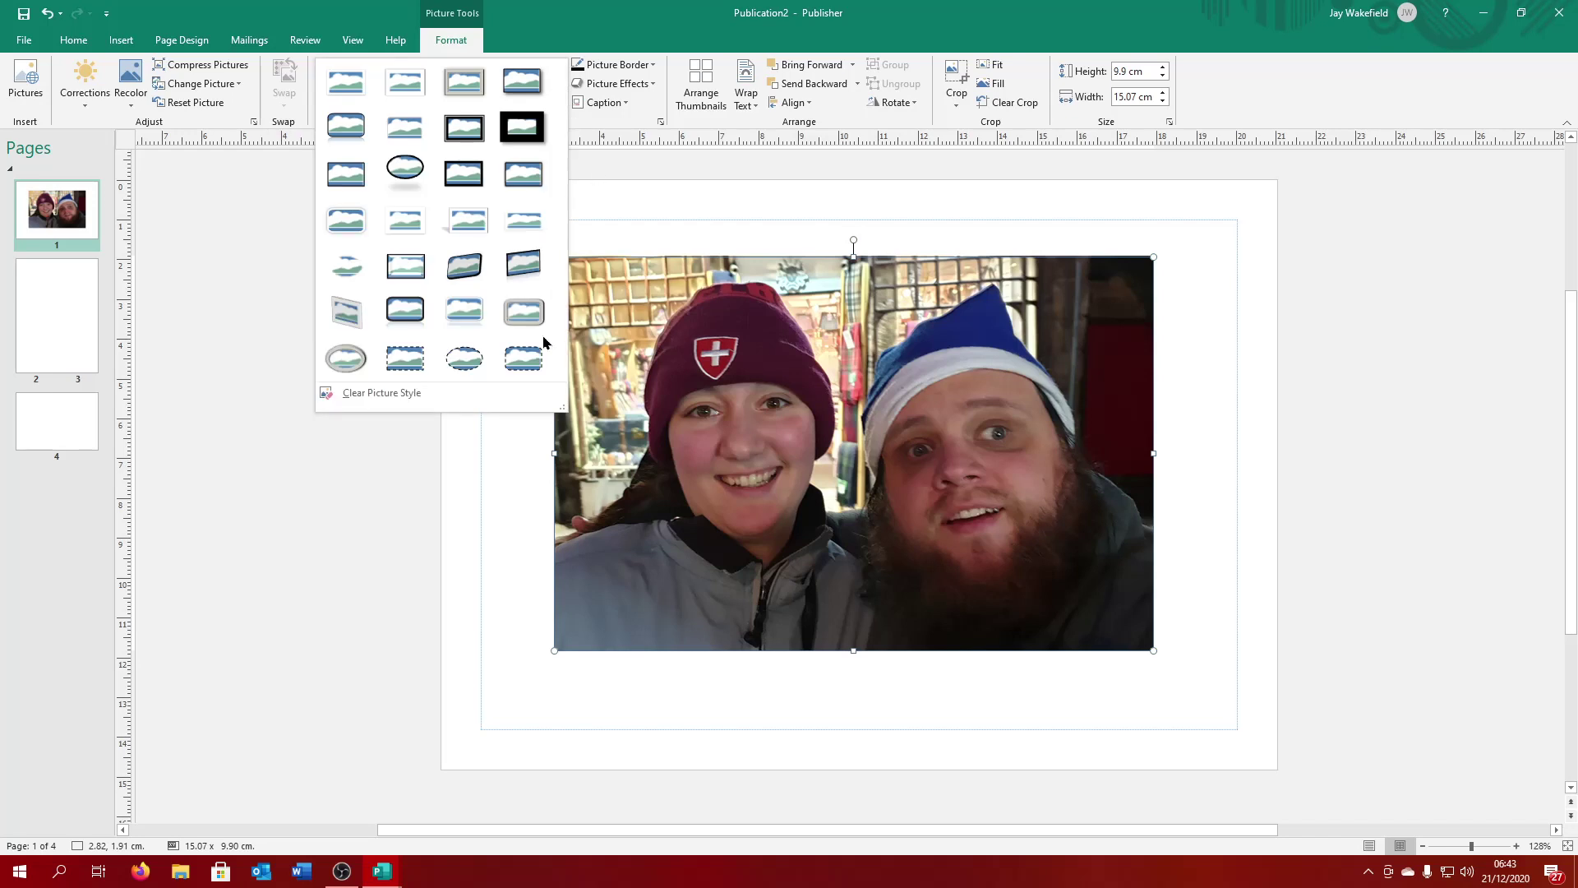
left_click(340, 262)
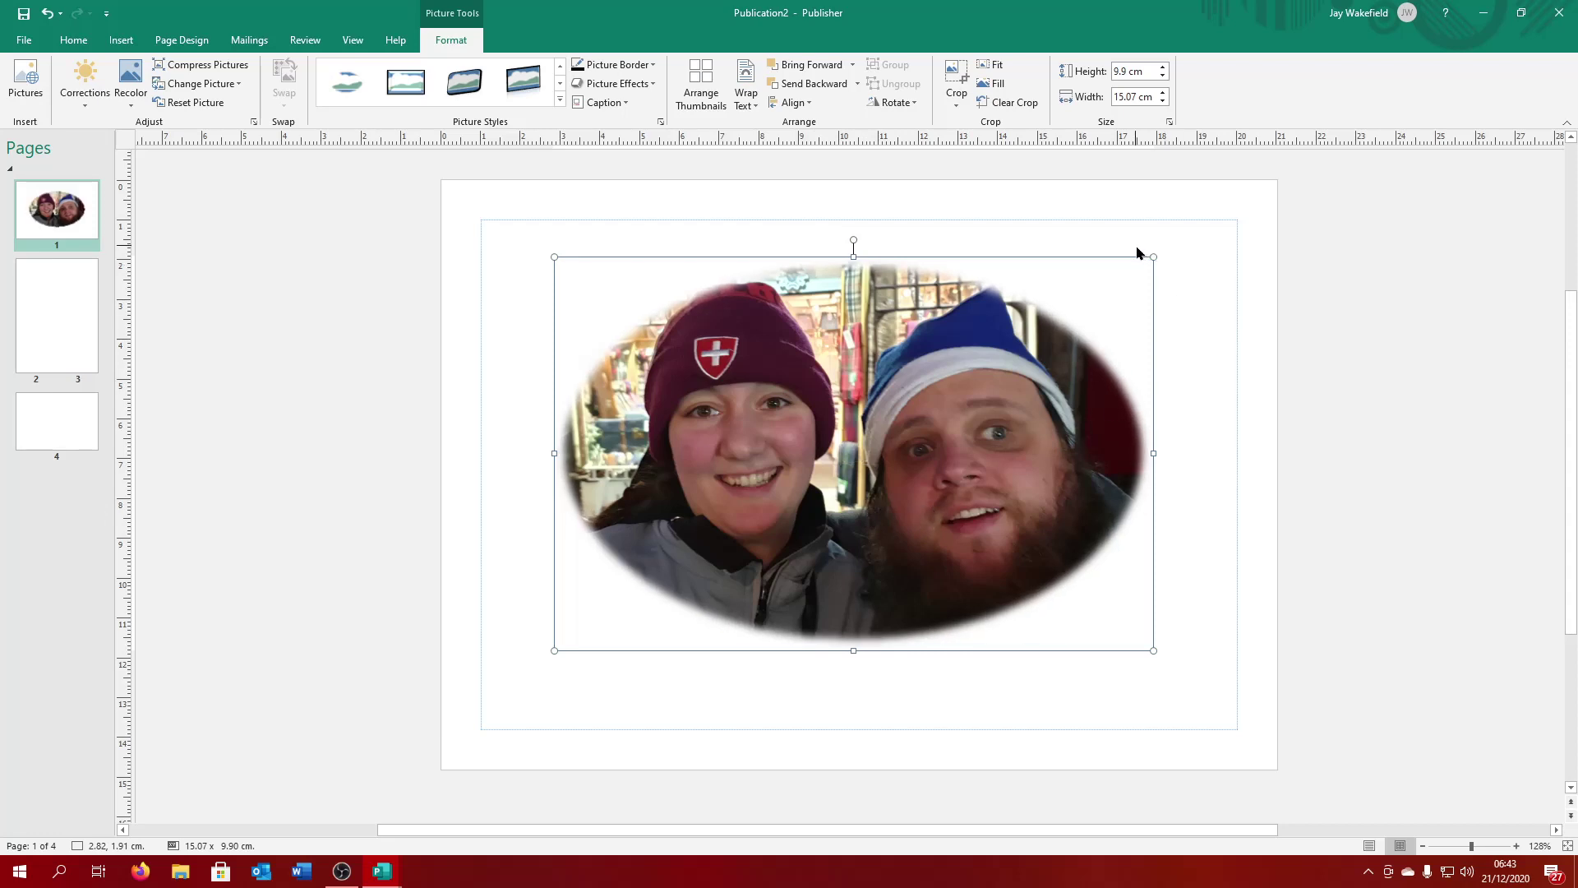
Step: Resize the oval photo to about 16.24 x 10.66 cm and centre it horizontally with its upper edge on the top margin guide
left_click_drag(1149, 258, 1207, 221)
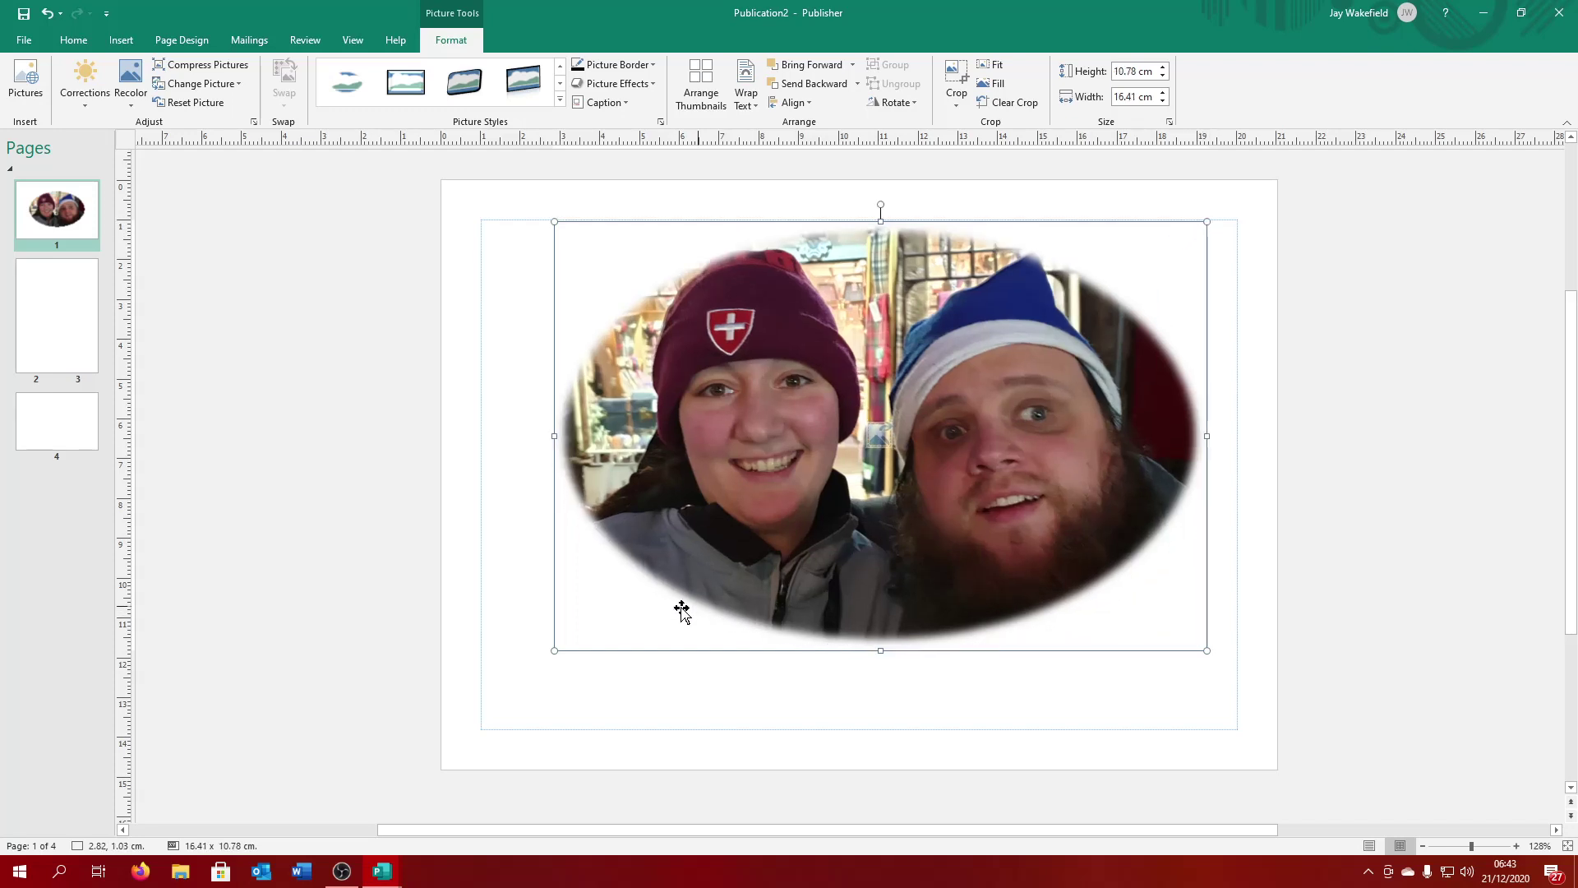
mouse_move(547, 646)
left_mouse_down()
mouse_move(469, 694)
mouse_move(544, 657)
left_mouse_up()
left_click_drag(1205, 223, 1153, 258)
left_click_drag(1011, 384, 1027, 359)
left_click_drag(564, 623, 540, 639)
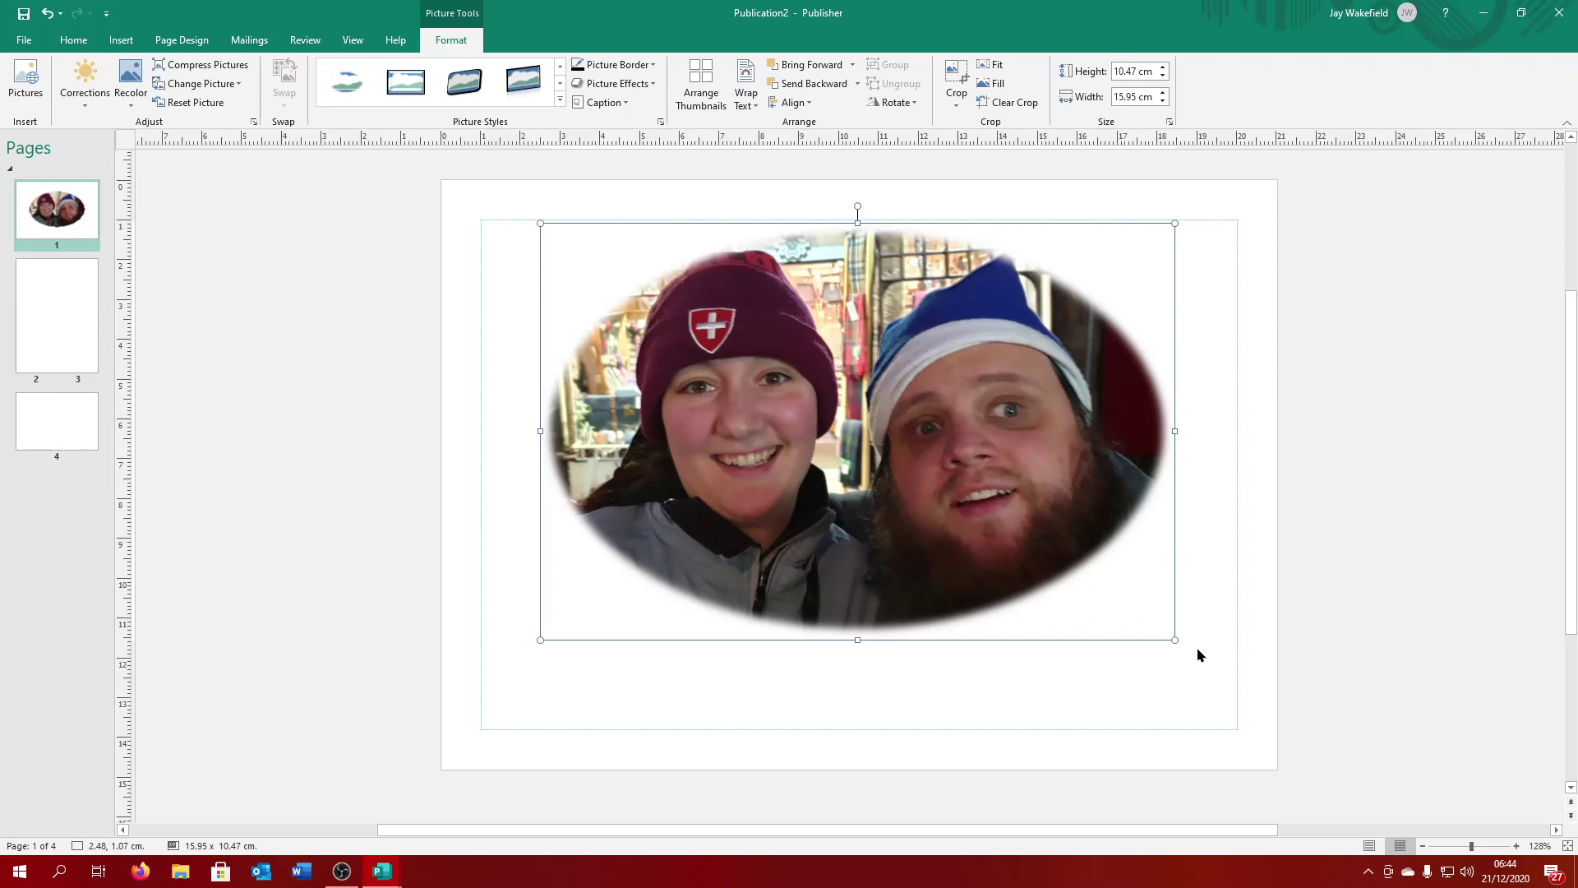
mouse_move(1172, 642)
left_mouse_down()
mouse_move(1205, 659)
mouse_move(1185, 645)
left_mouse_up()
left_click(1110, 591)
mouse_move(1031, 543)
left_mouse_down()
mouse_move(965, 542)
mouse_move(1046, 543)
mouse_move(844, 539)
mouse_move(1043, 539)
mouse_move(1003, 529)
left_mouse_up()
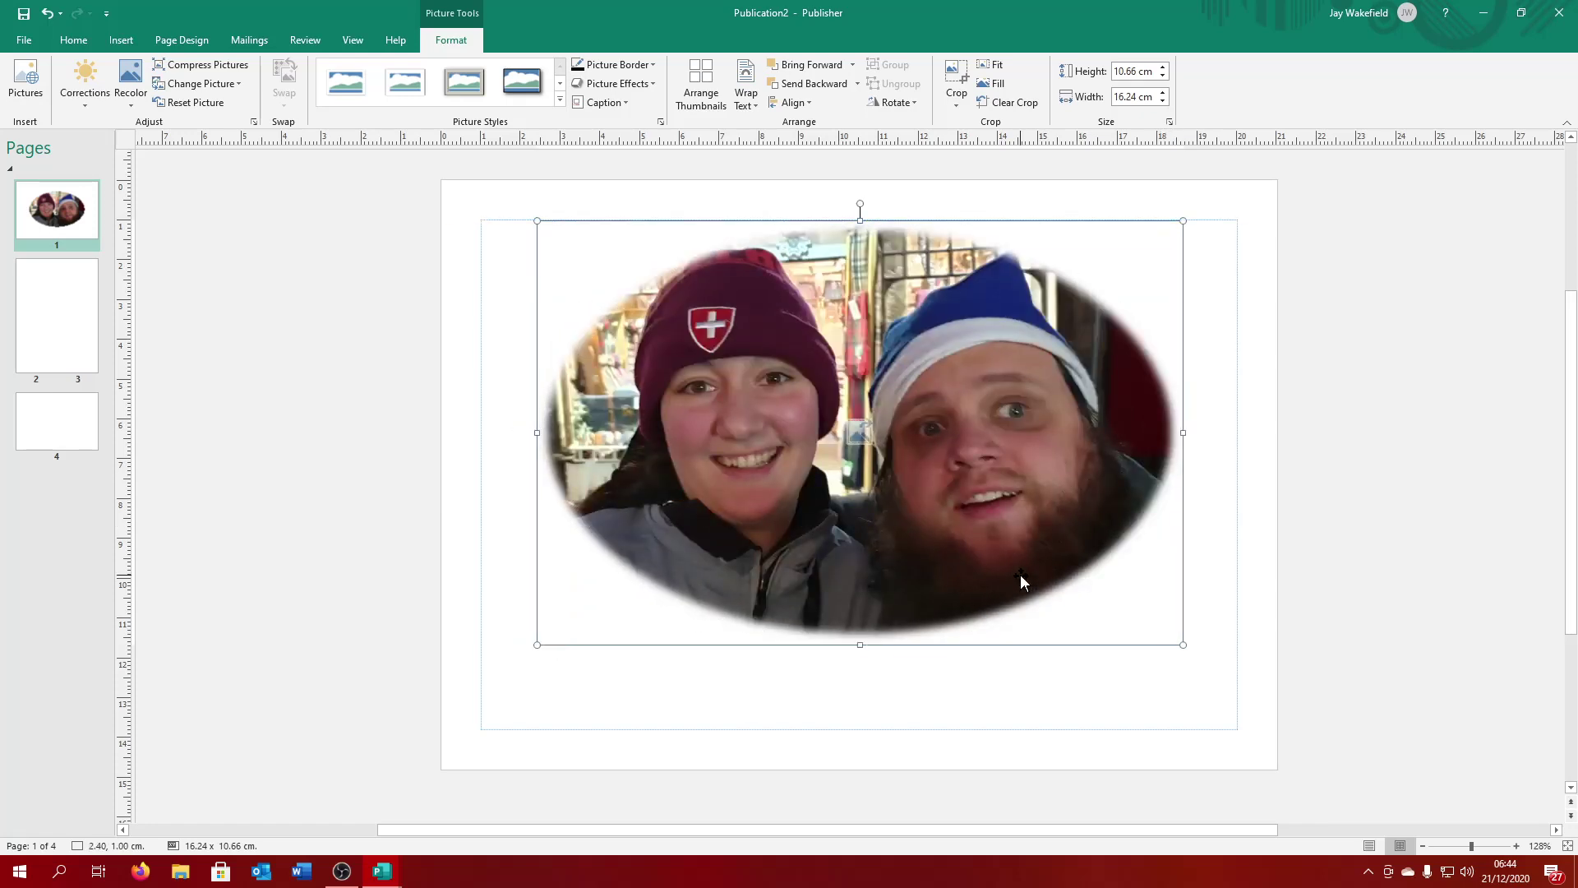
right_click(1033, 579)
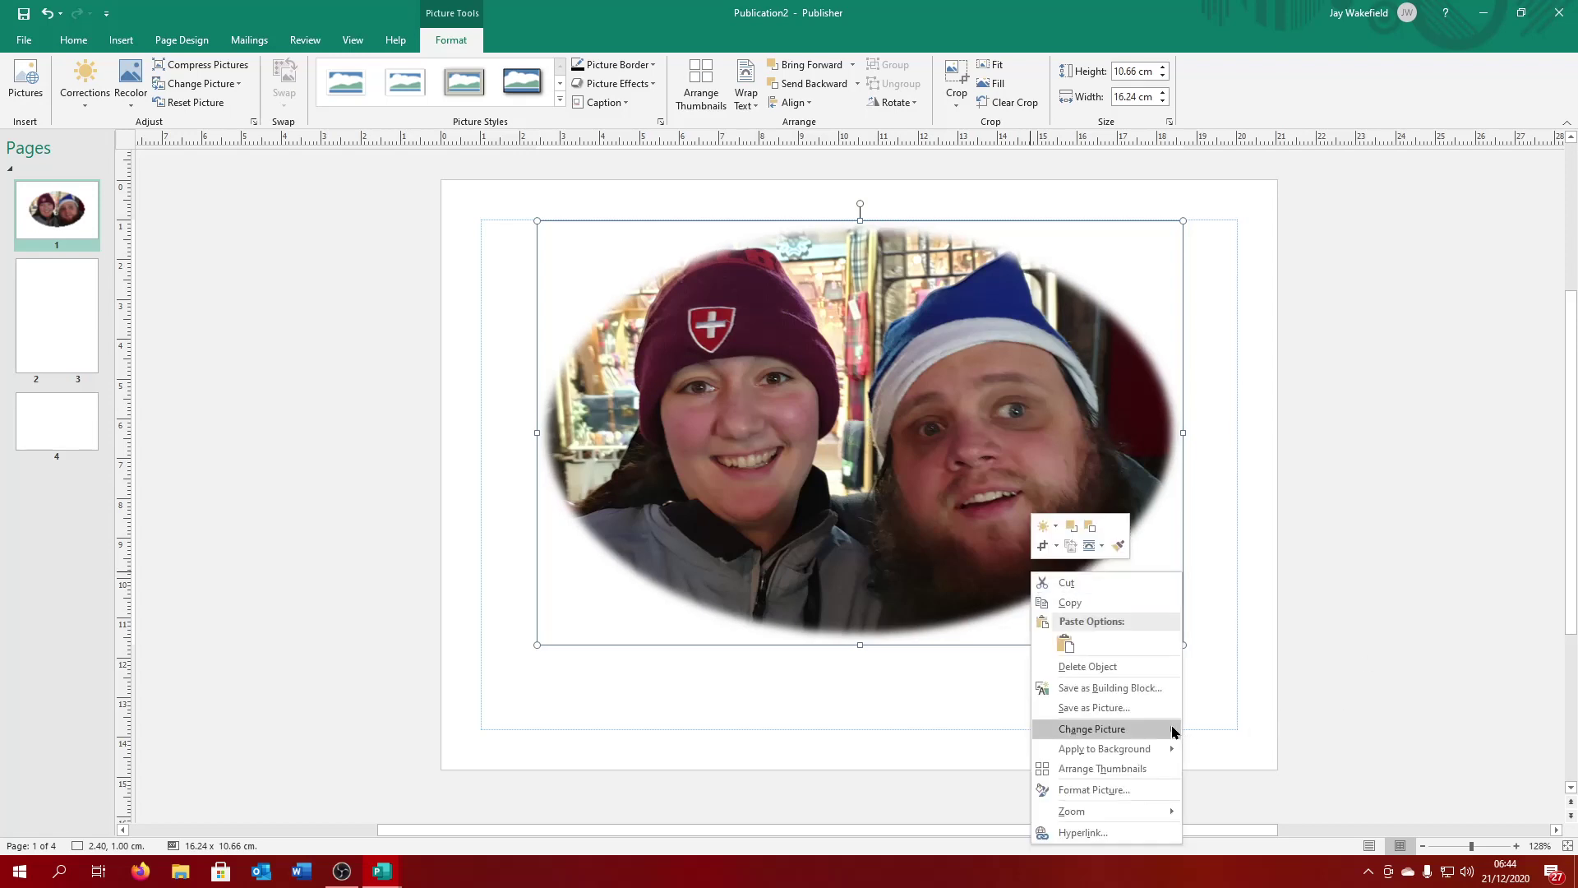
mouse_move(1174, 731)
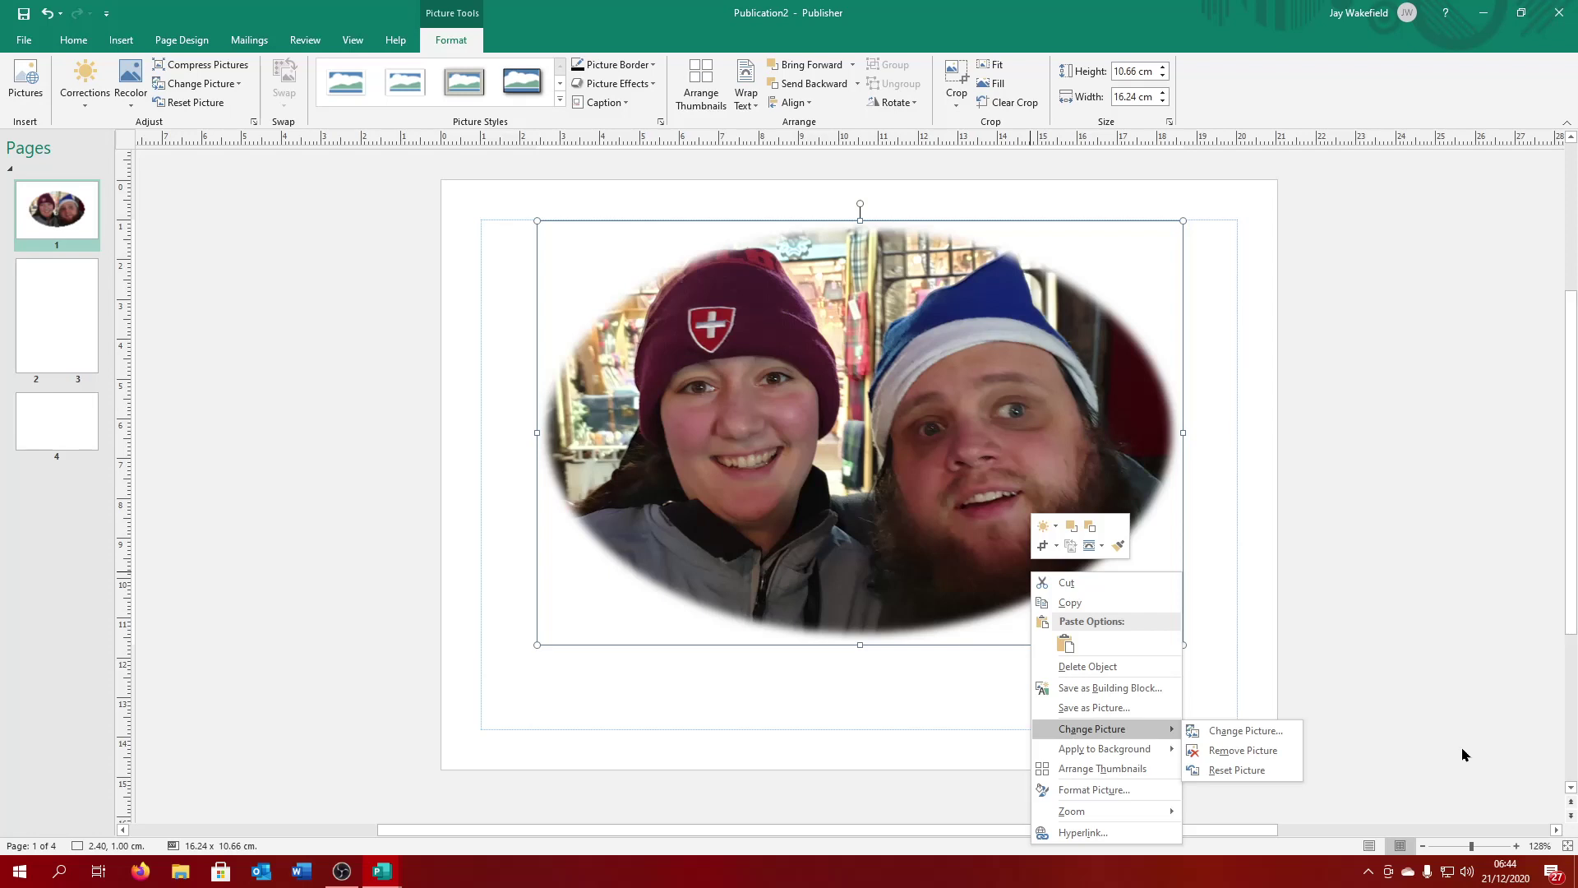
left_click(1242, 770)
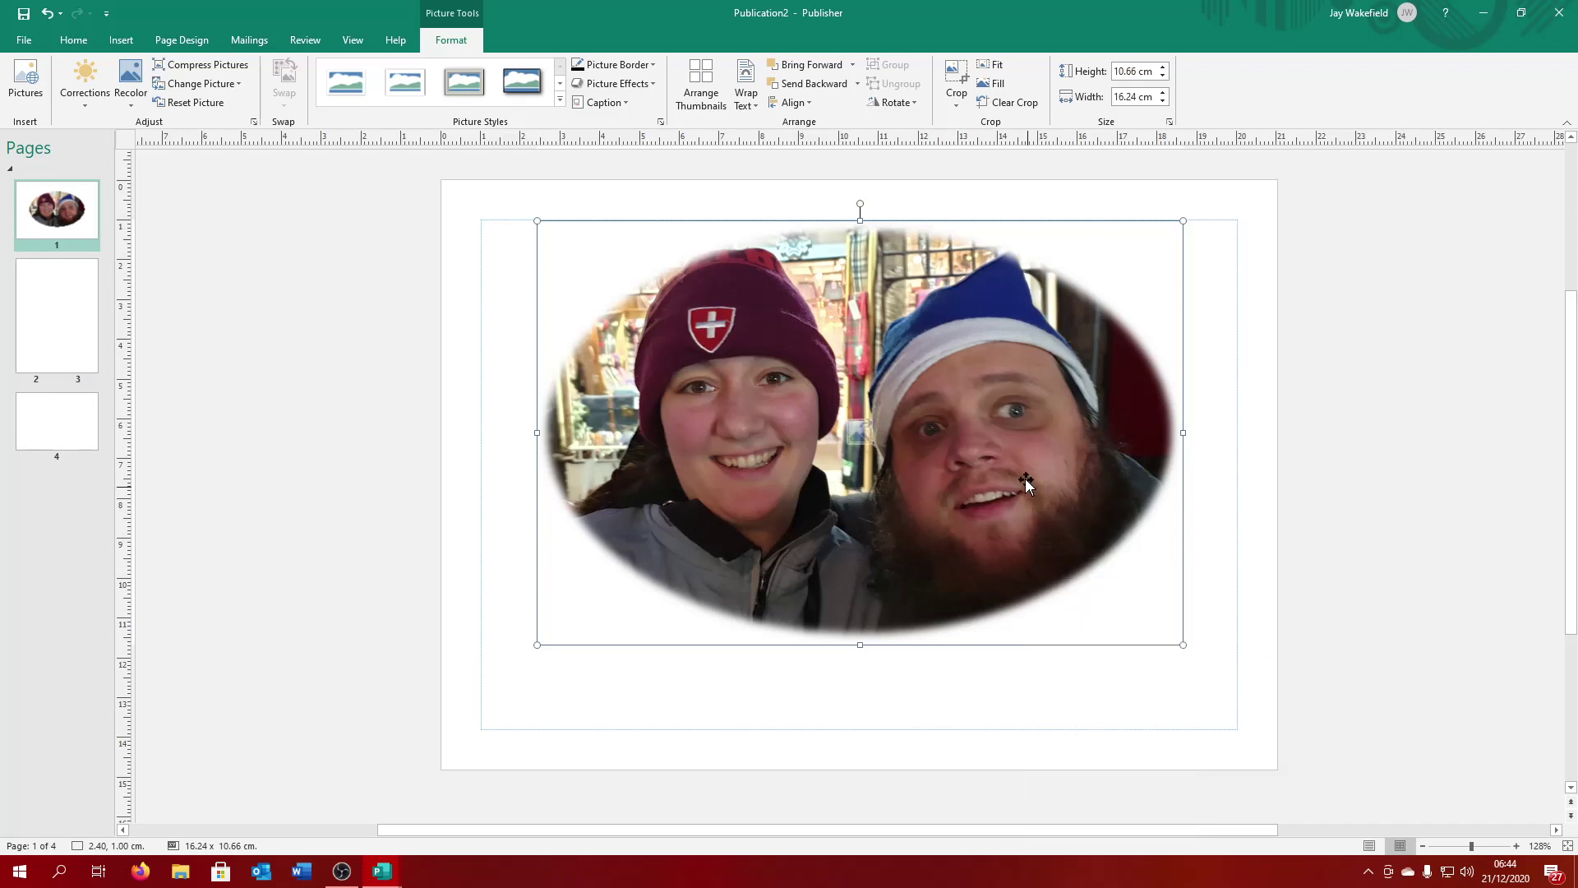
left_click(1054, 691)
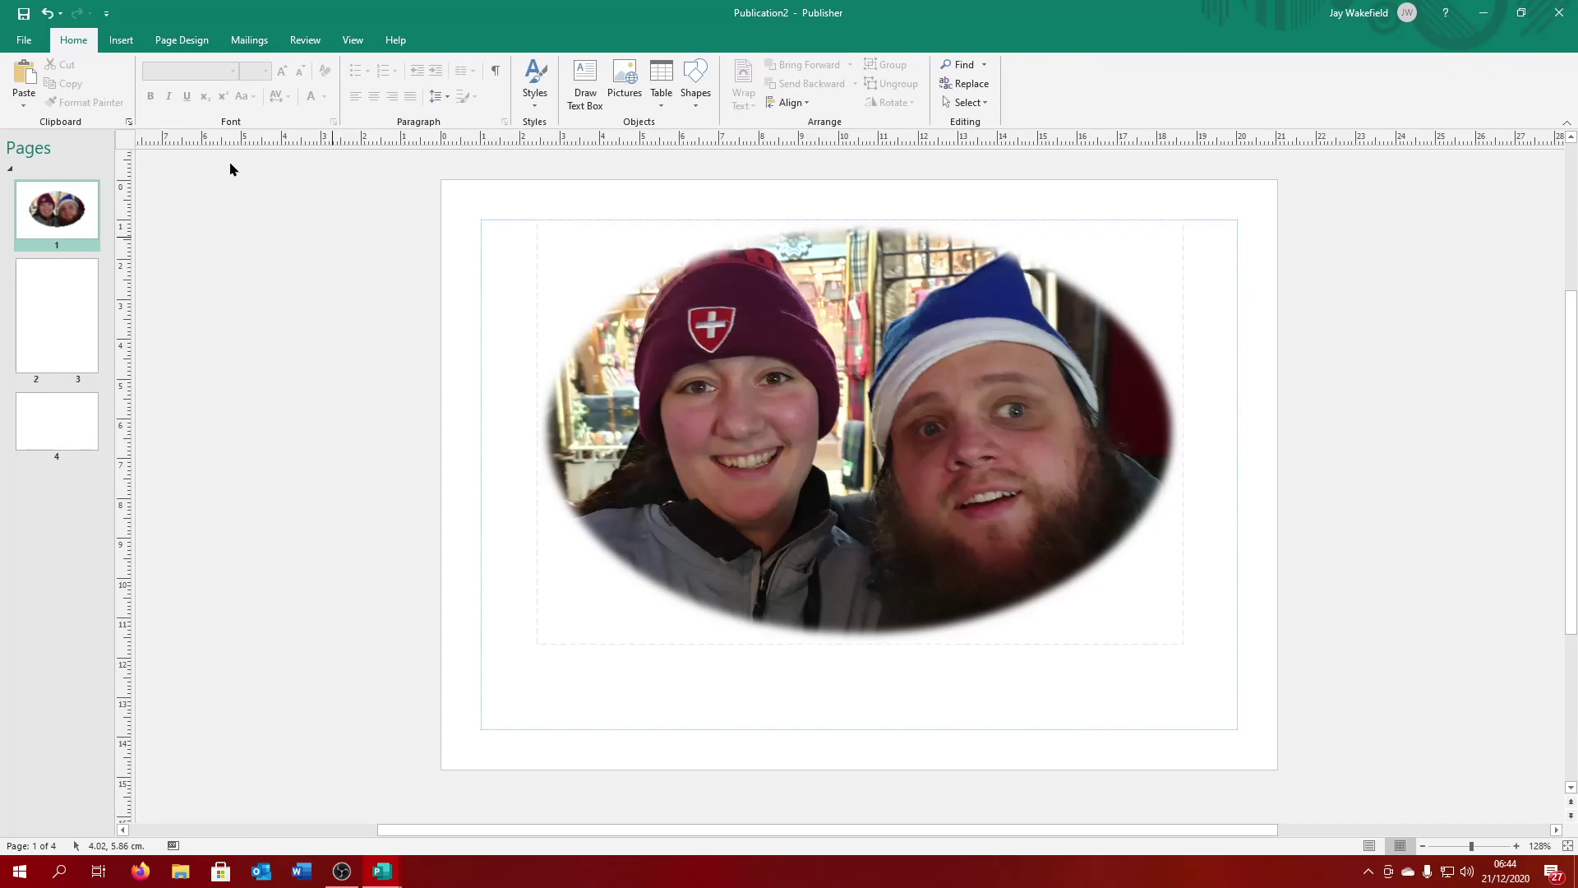
left_click(143, 39)
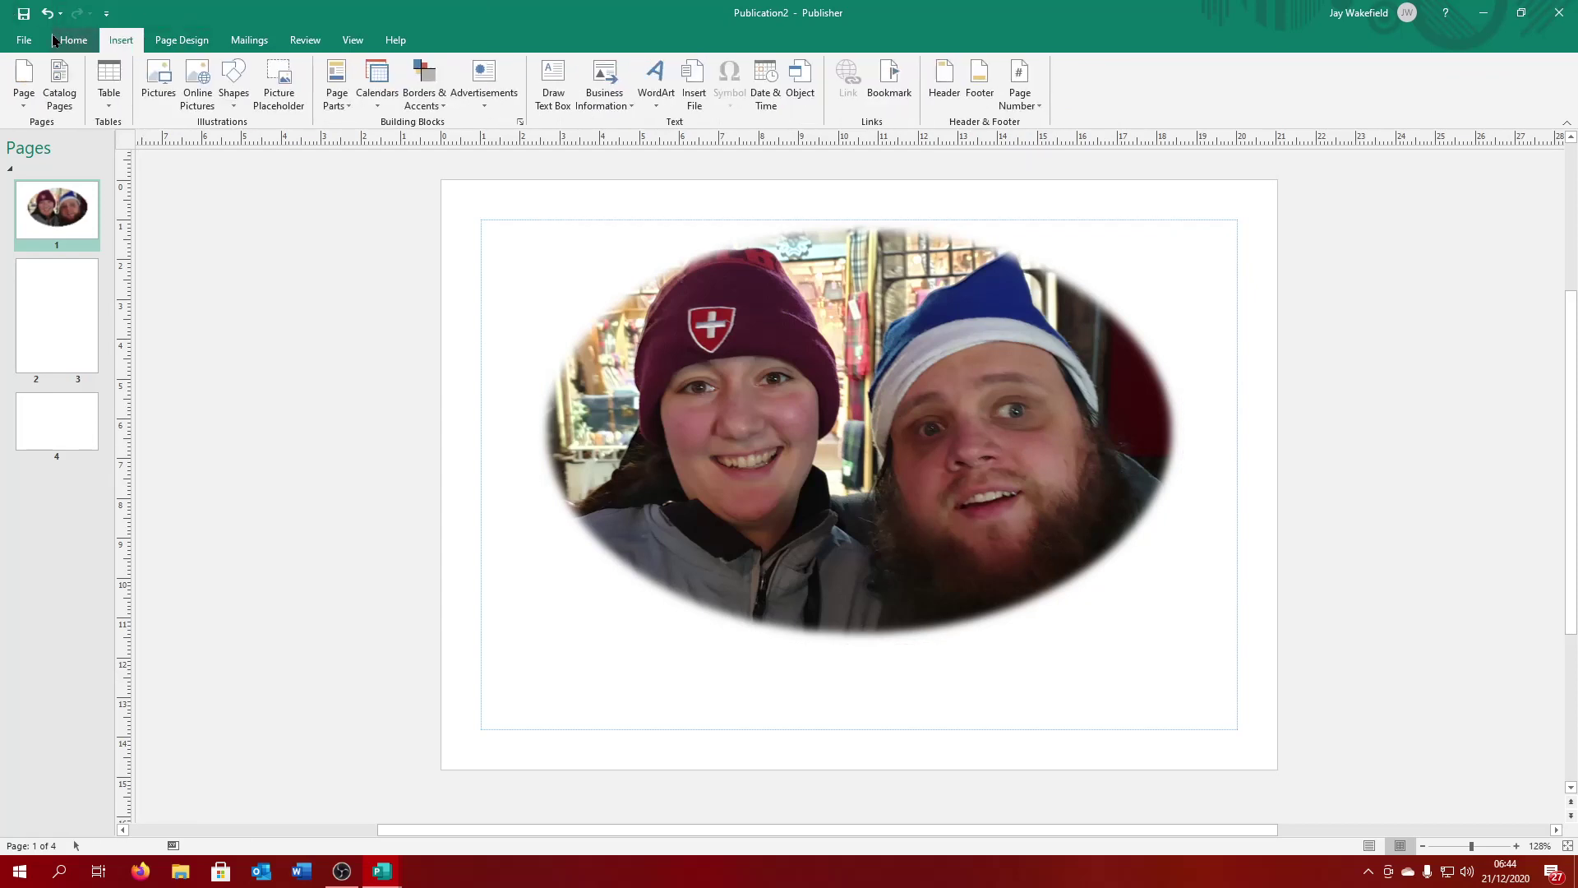
left_click(74, 40)
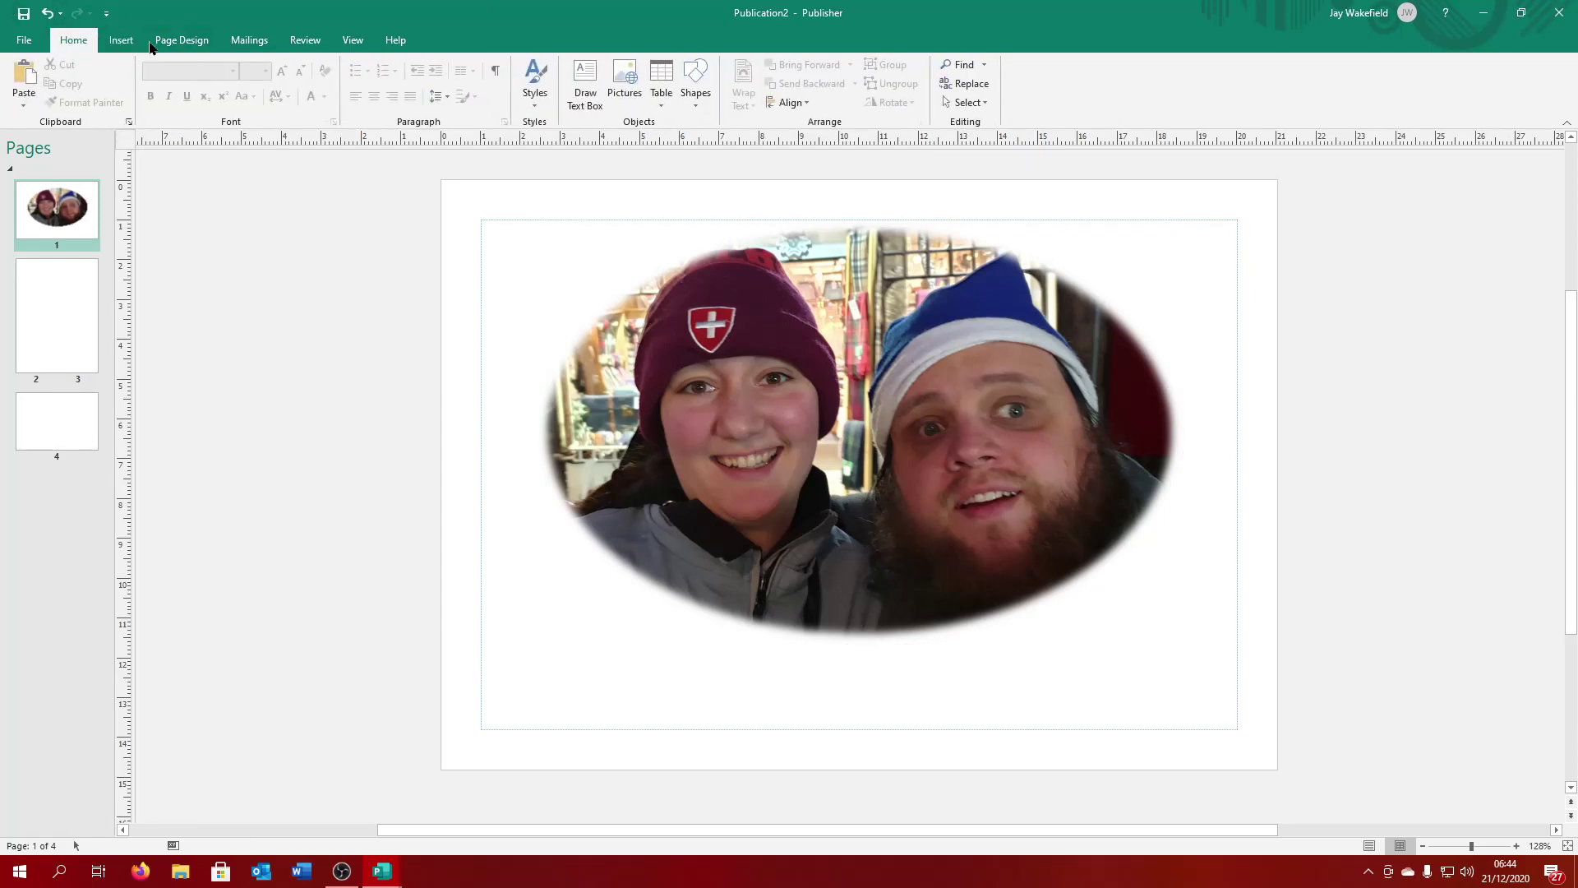
left_click(113, 41)
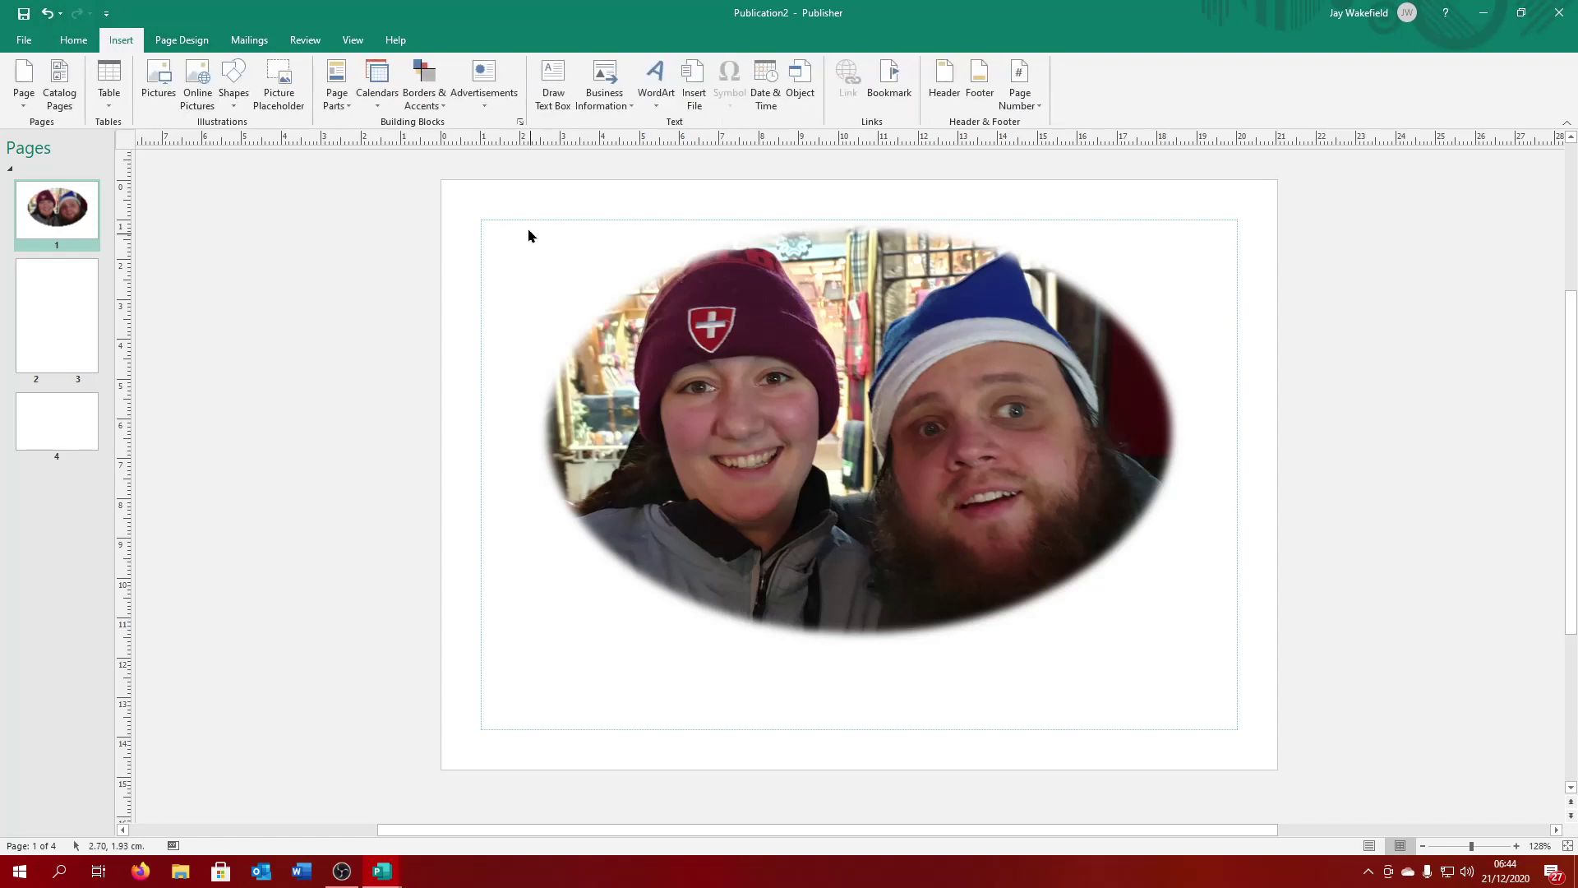
left_click(656, 82)
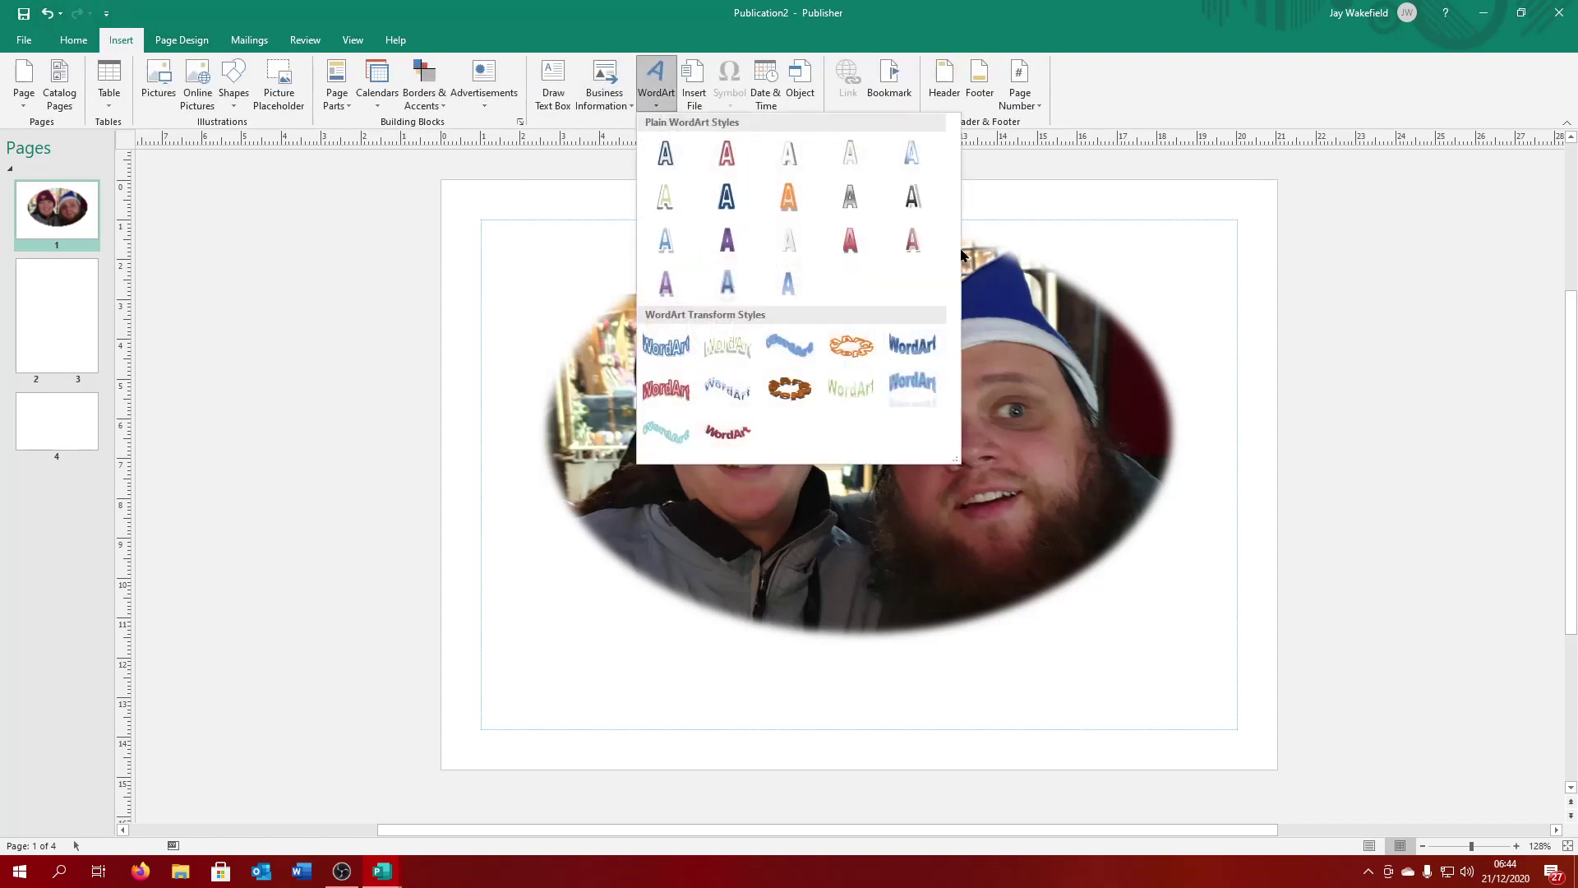
left_click(741, 181)
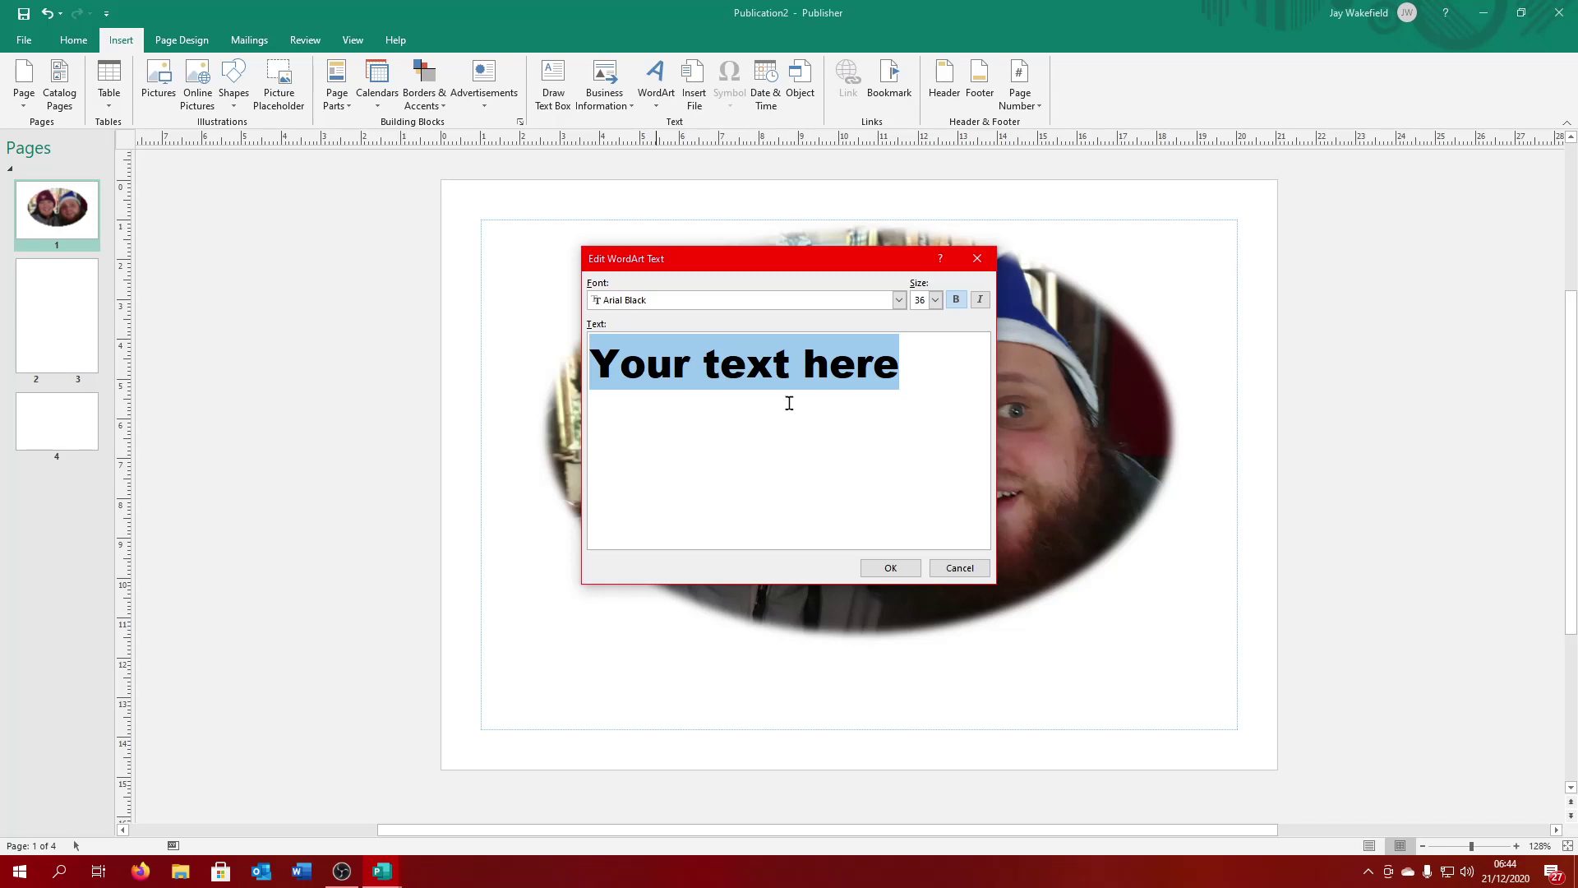
key("Escape")
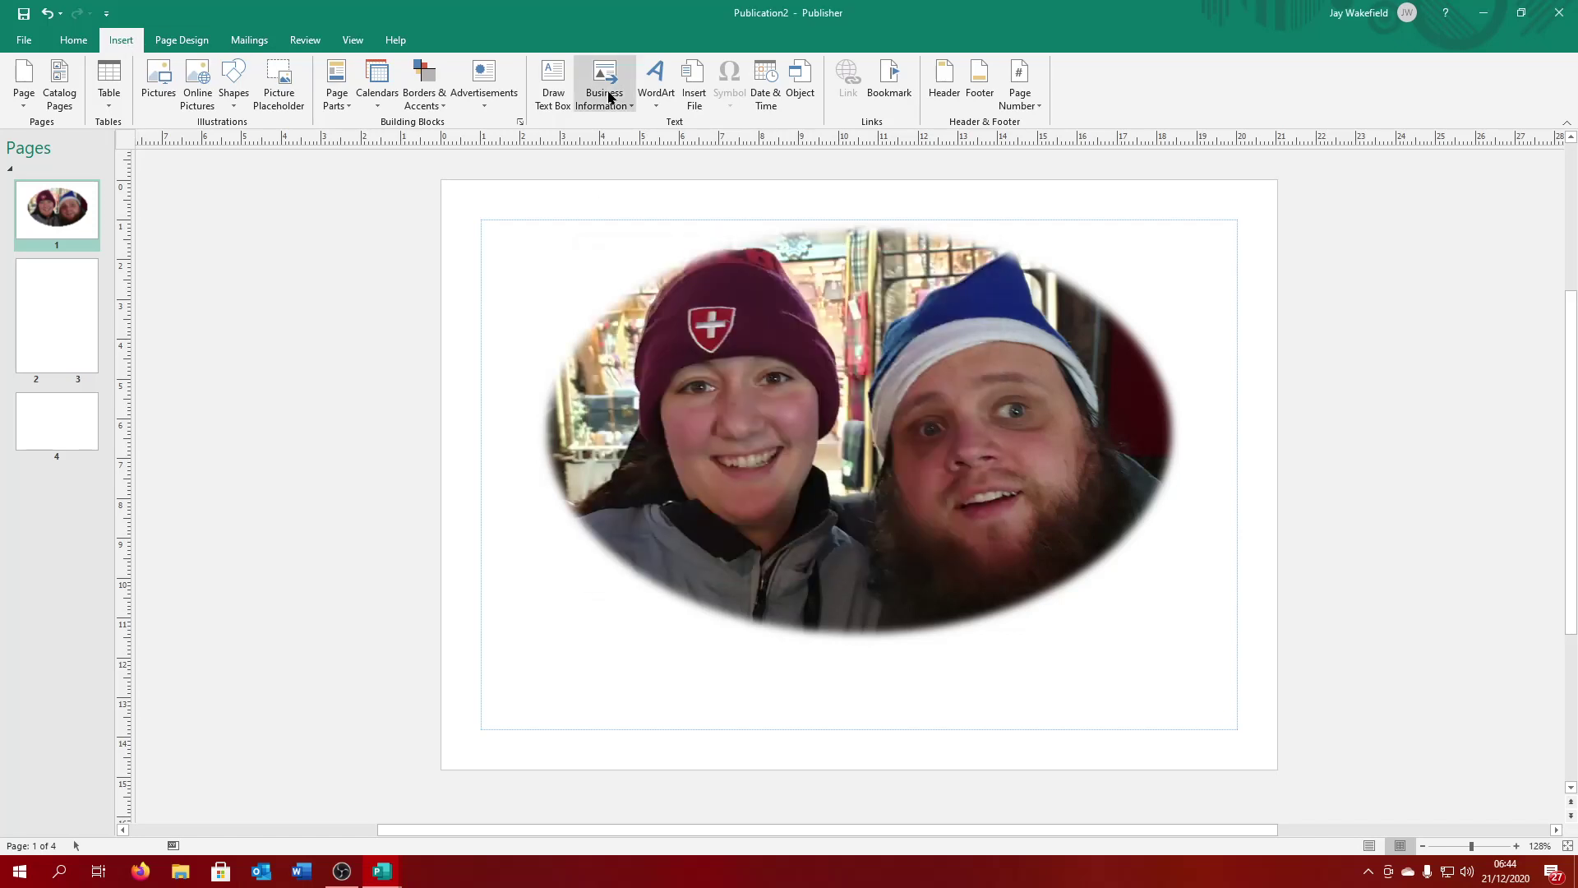
Step: Start a WordArt in the plain red outlined style and enter "Merry Christmas" with the recipient's first name on a new line
left_click(659, 99)
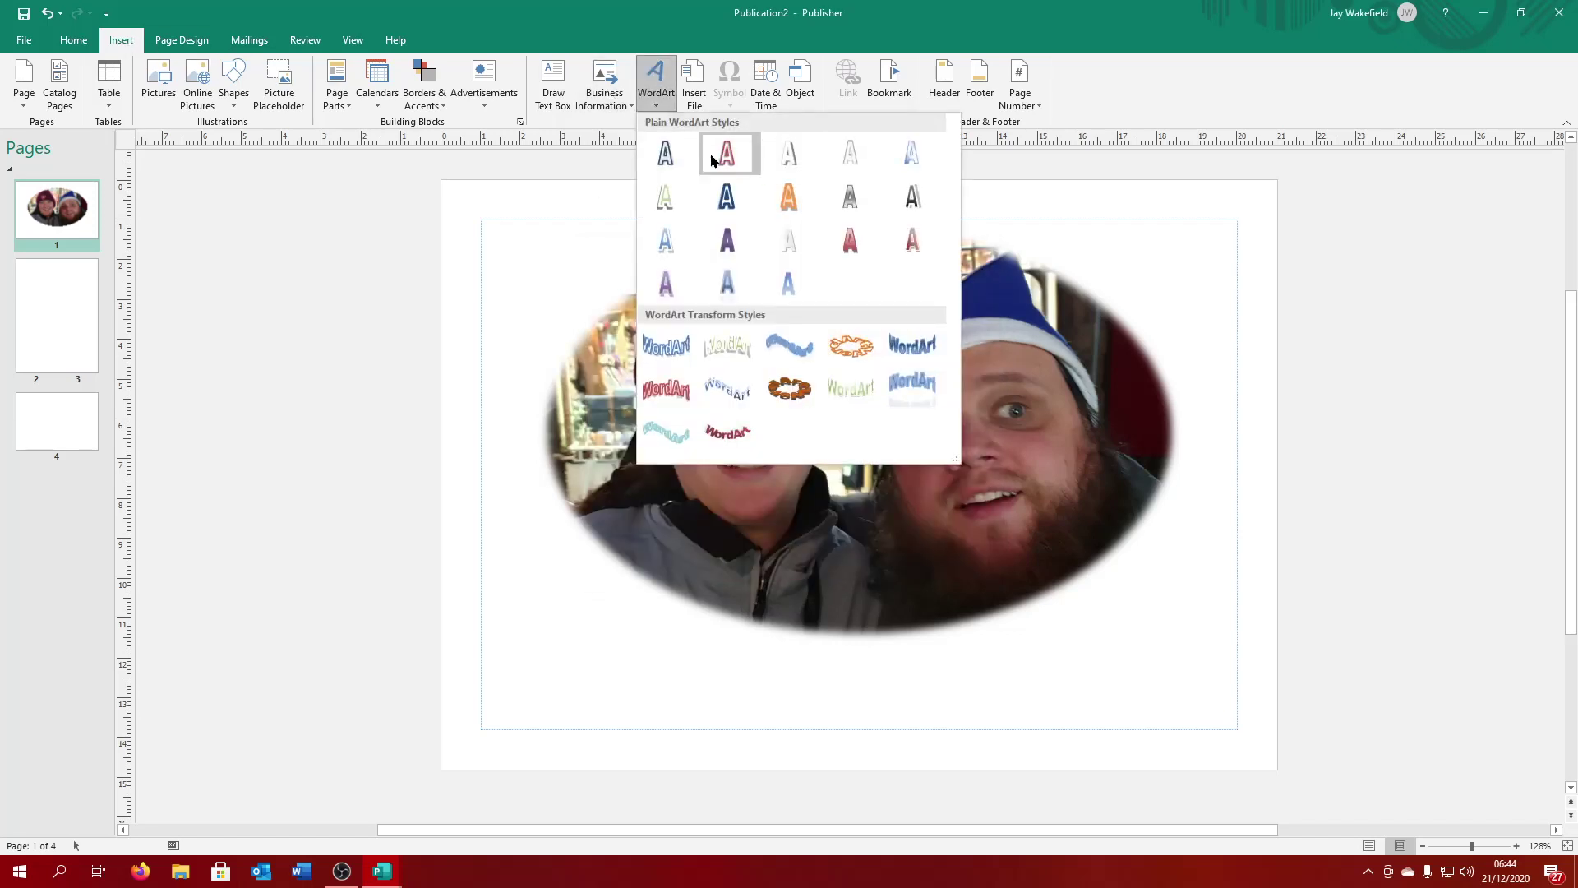
left_click(726, 154)
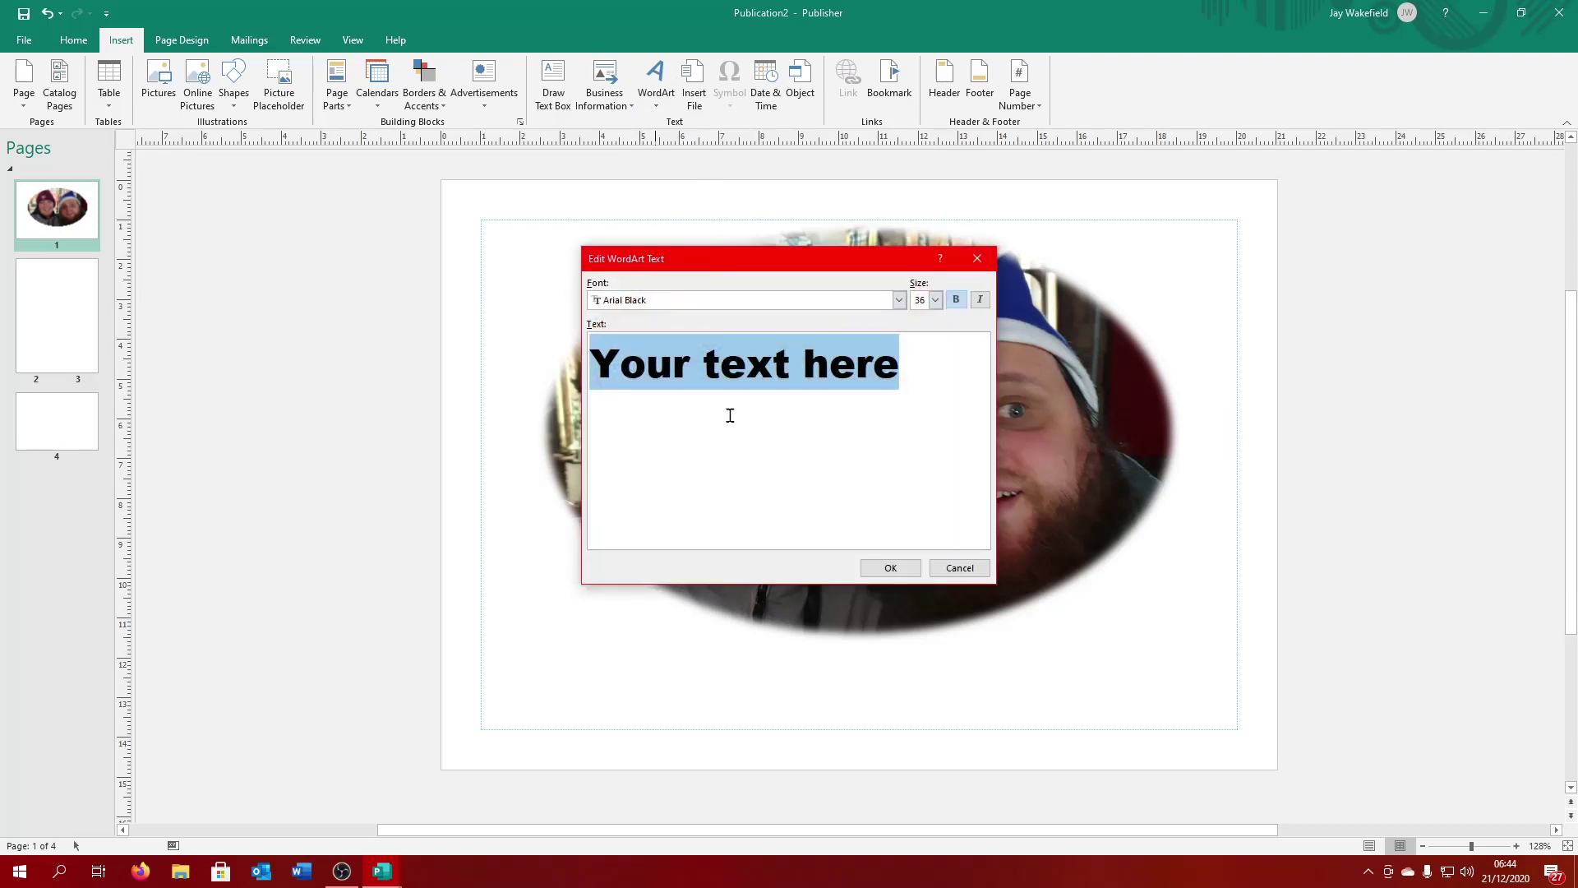
type("Me")
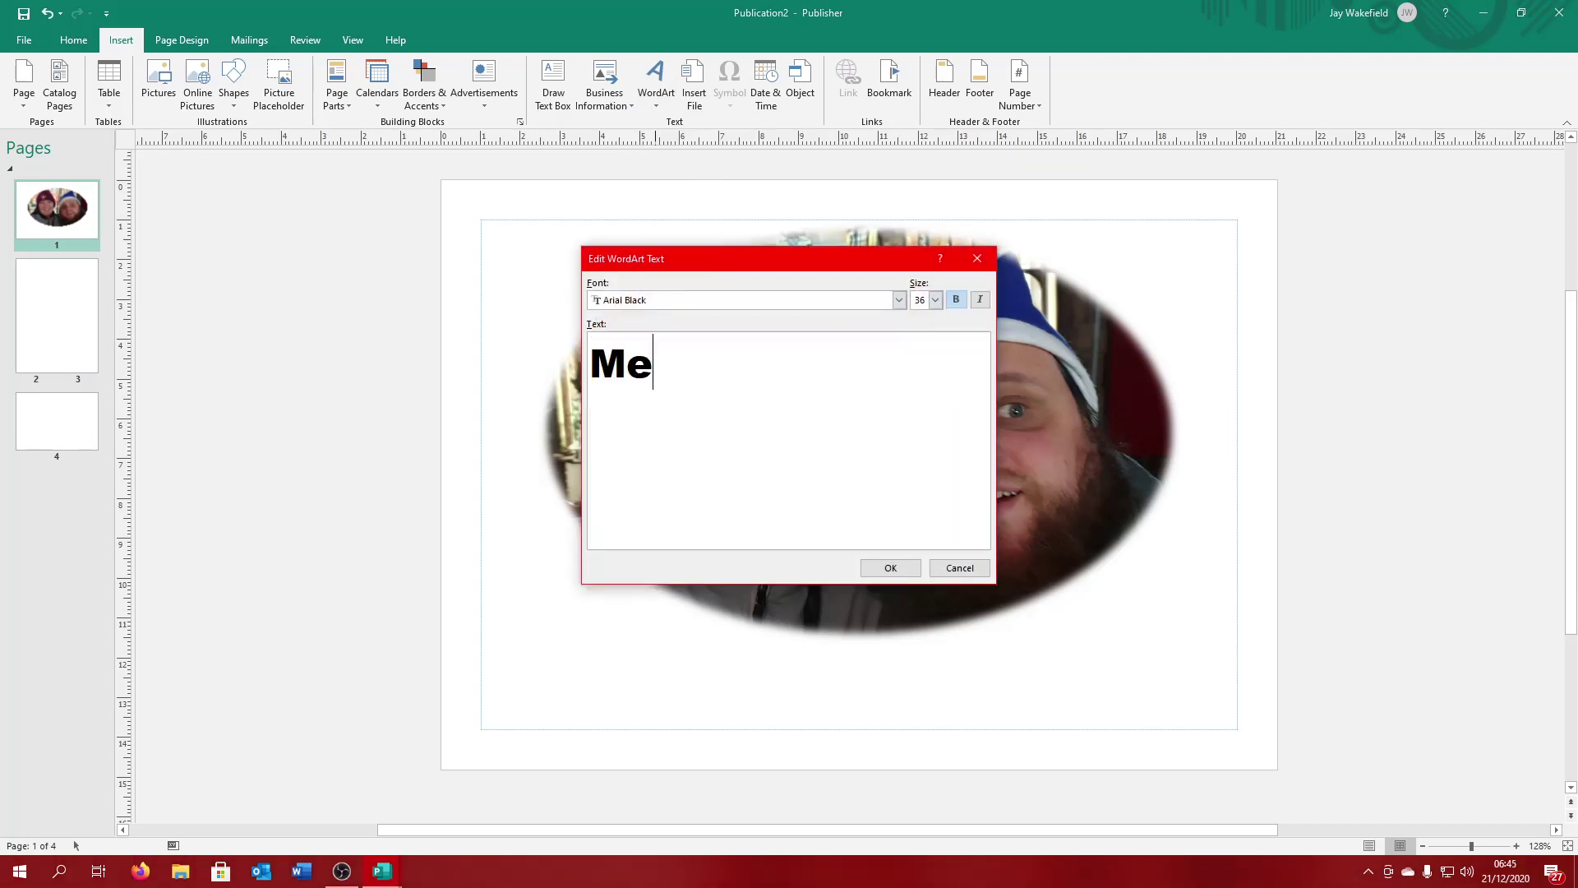
type("rry Christmas")
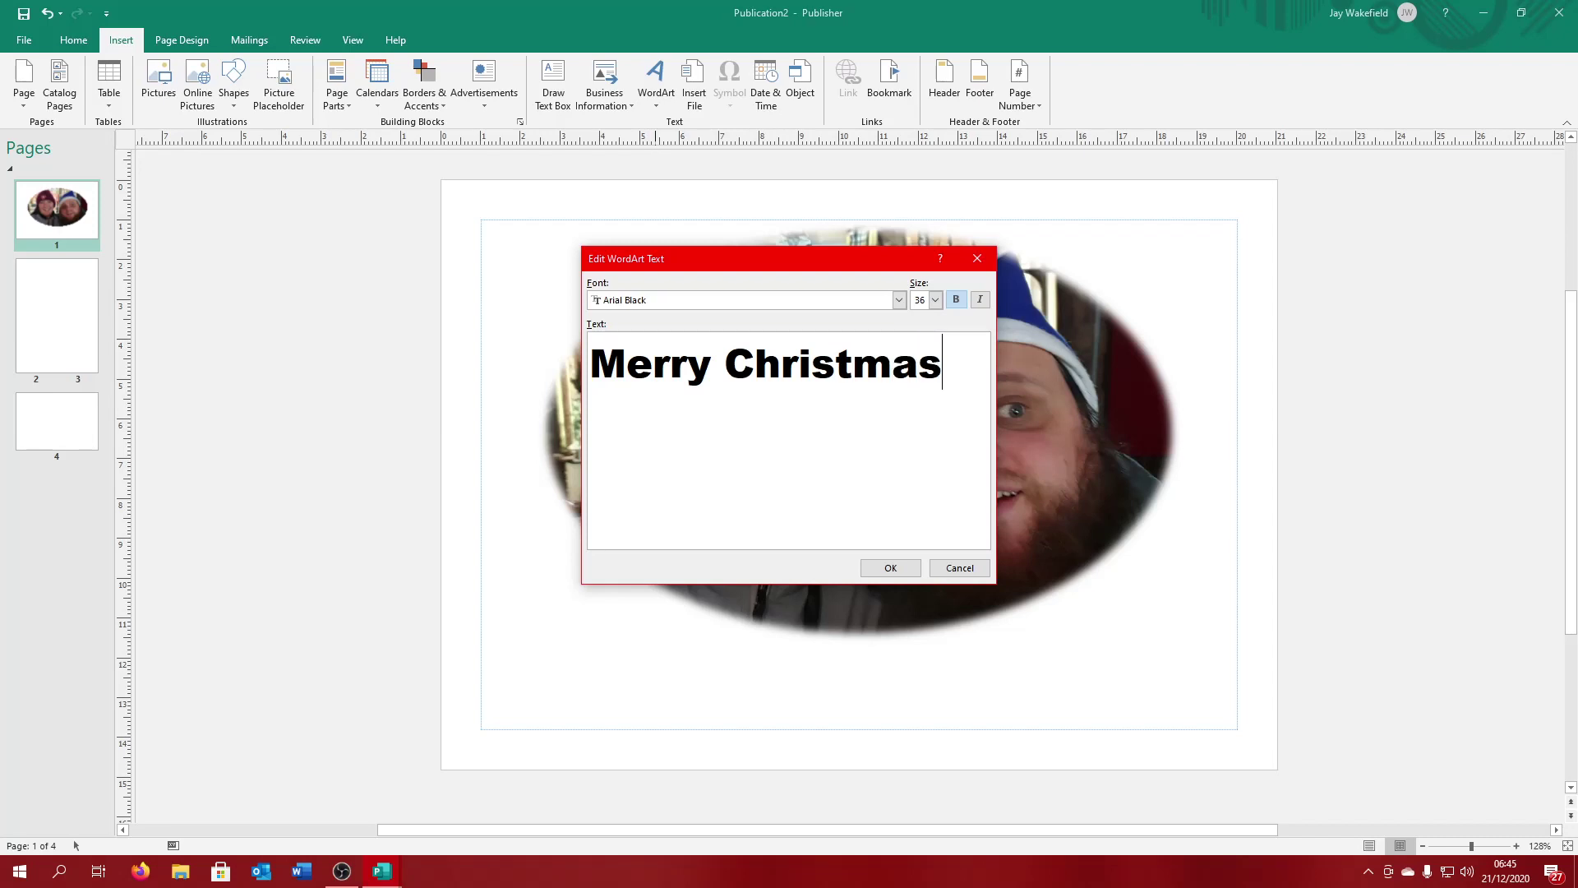
key("Return")
type("Izzy")
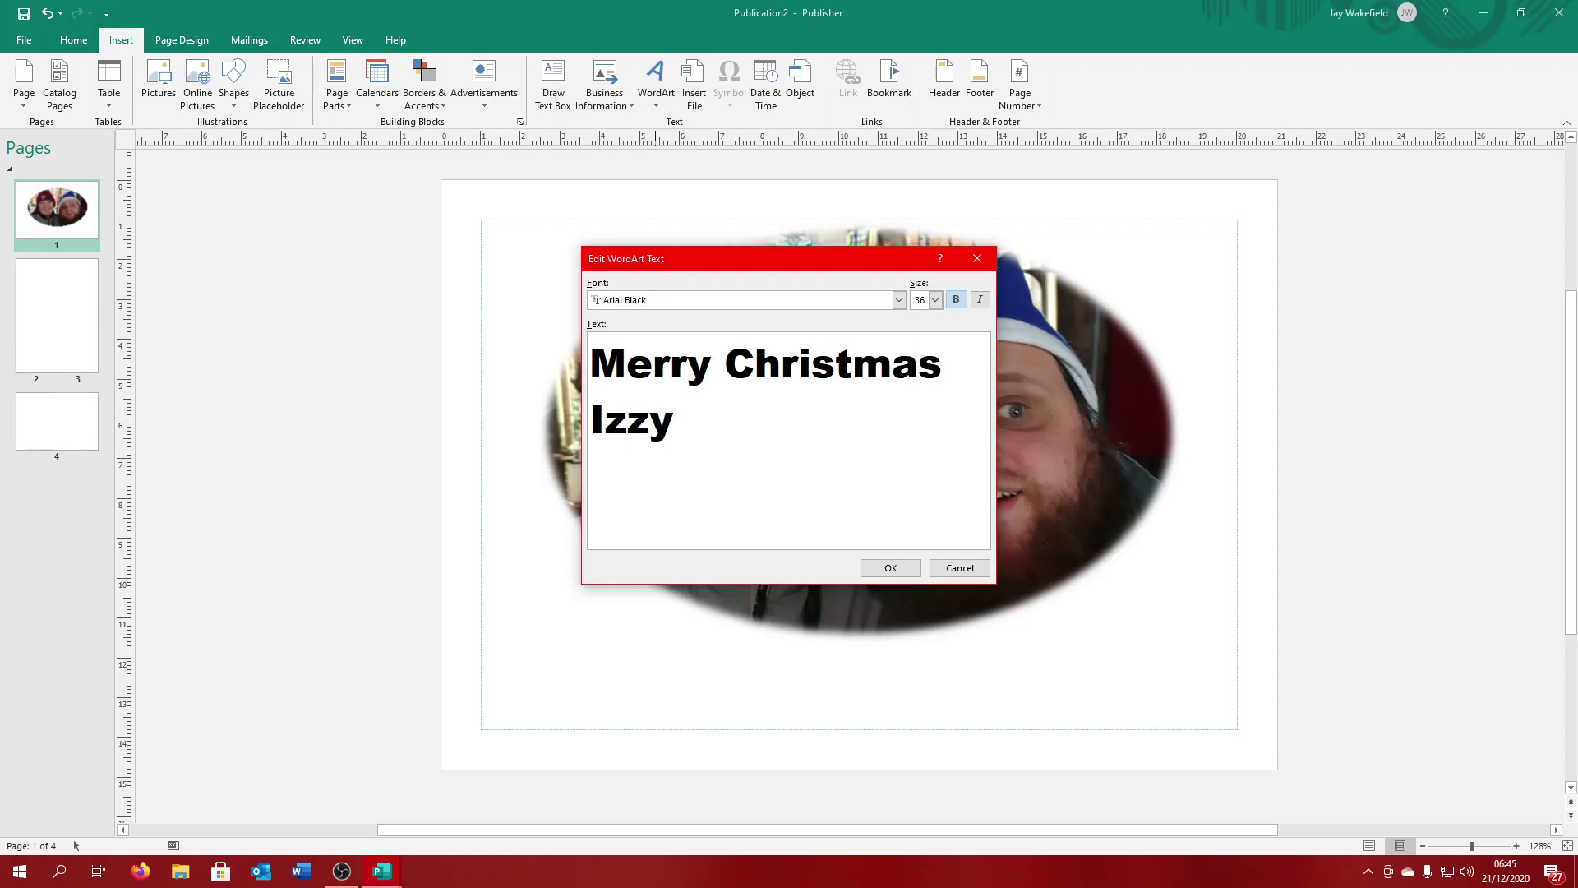
Step: Try the fonts Arial and Gill Sans MT Condensed on the WordArt greeting
left_click(933, 300)
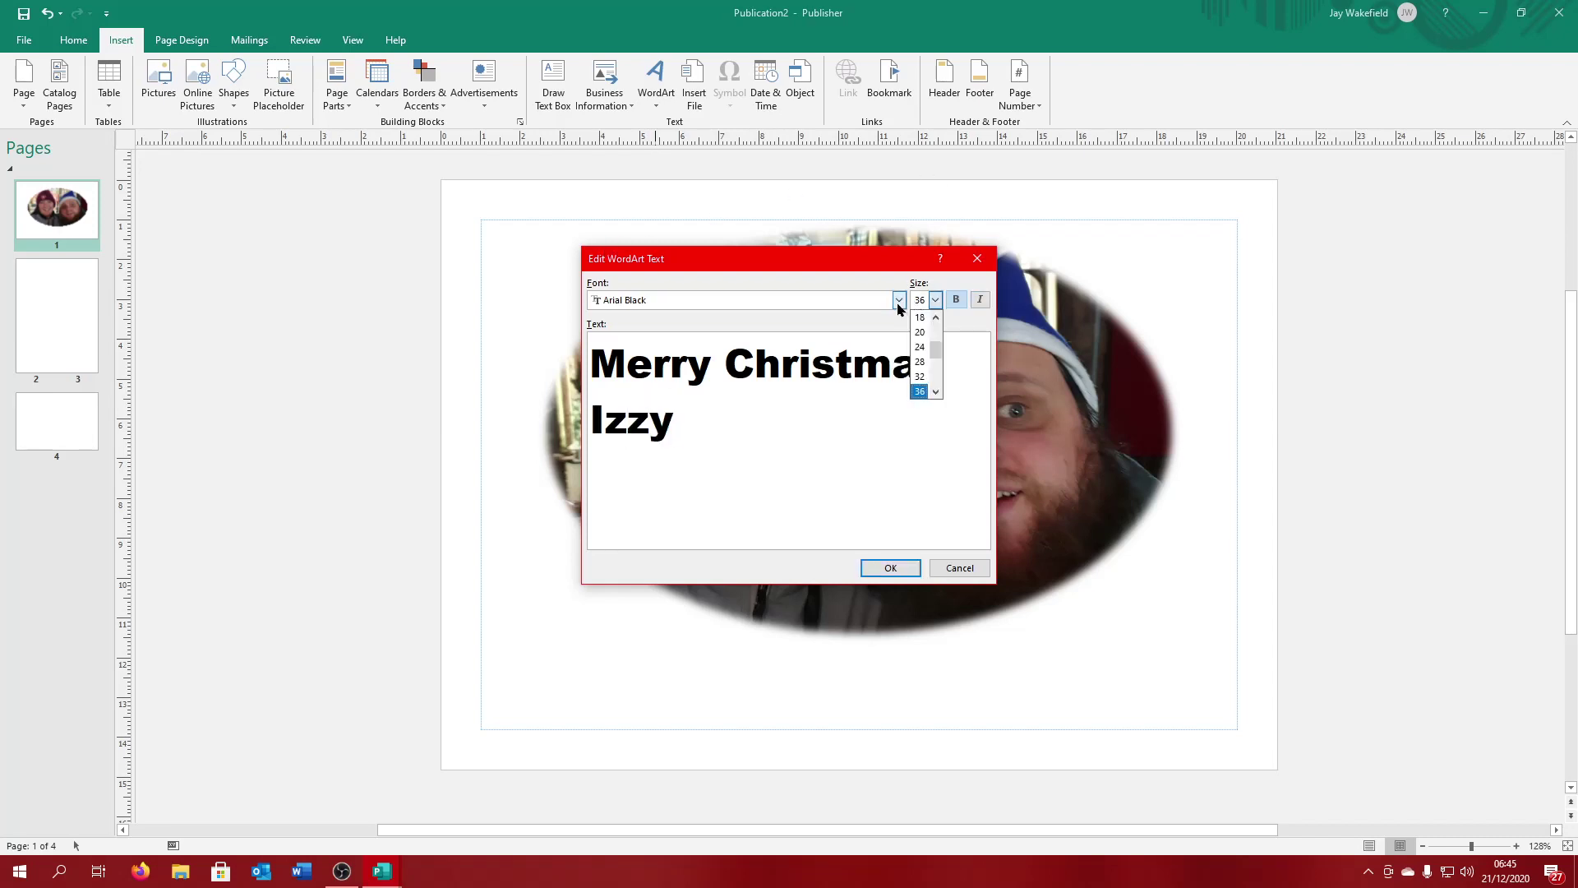
left_click(898, 306)
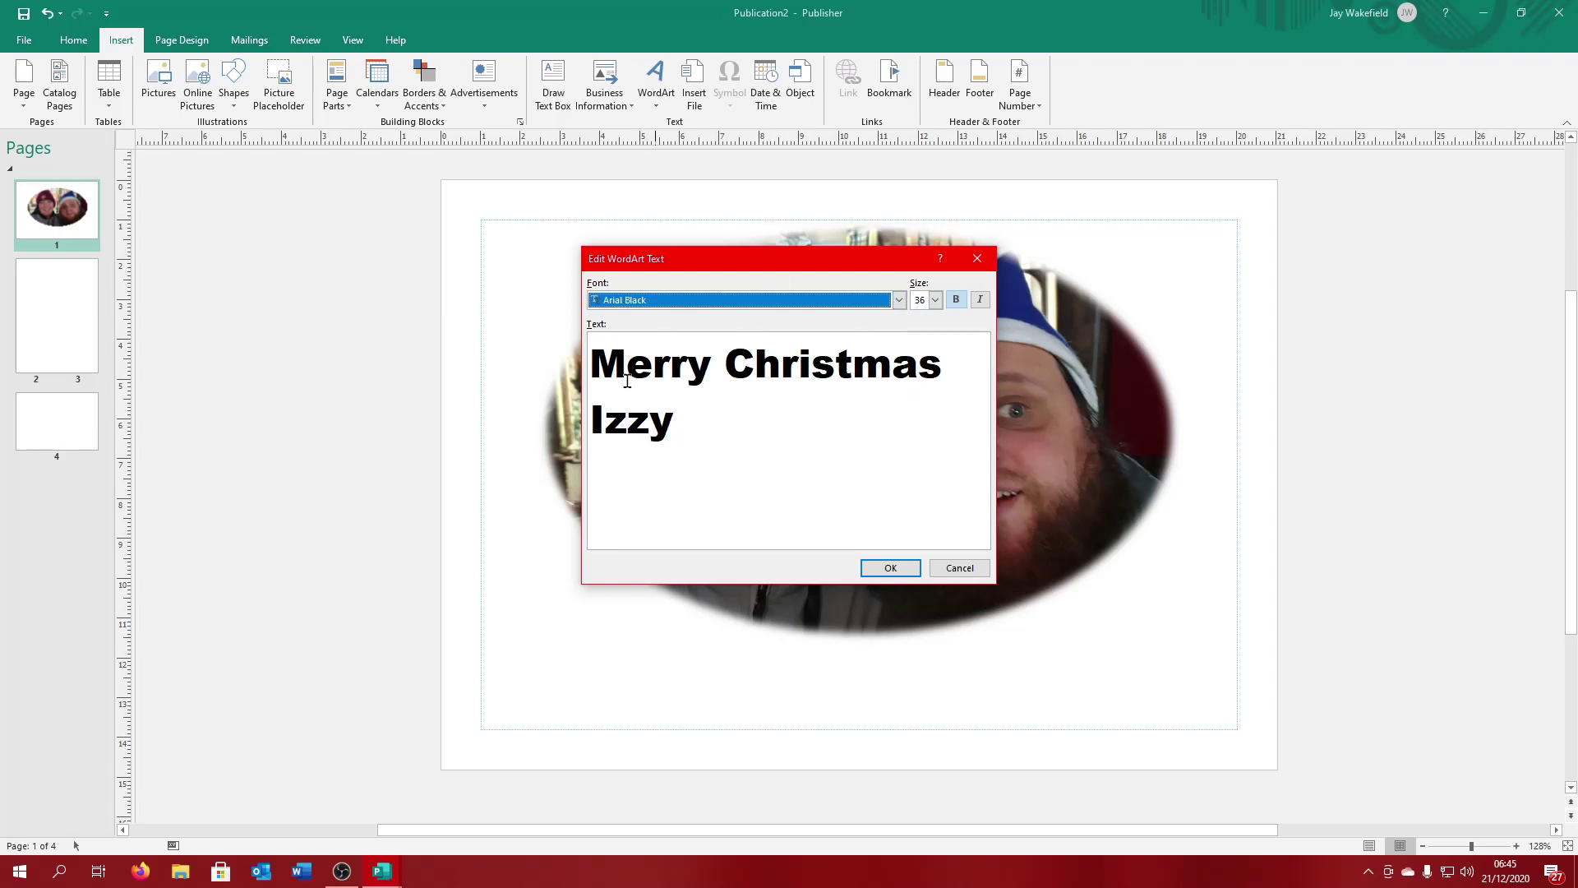
left_click(676, 306)
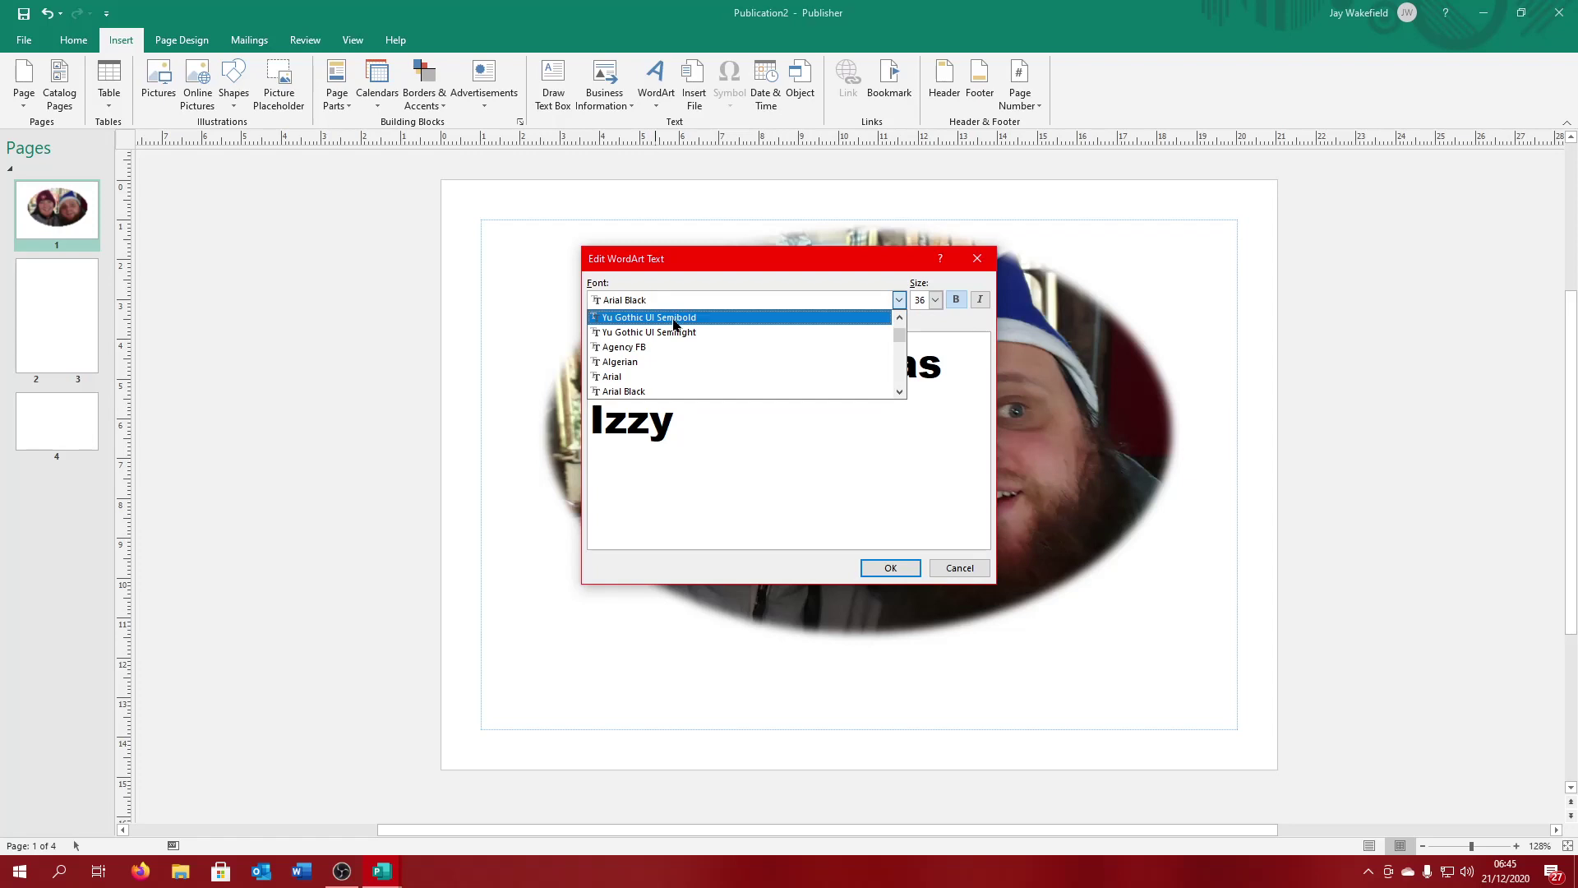
left_click(733, 377)
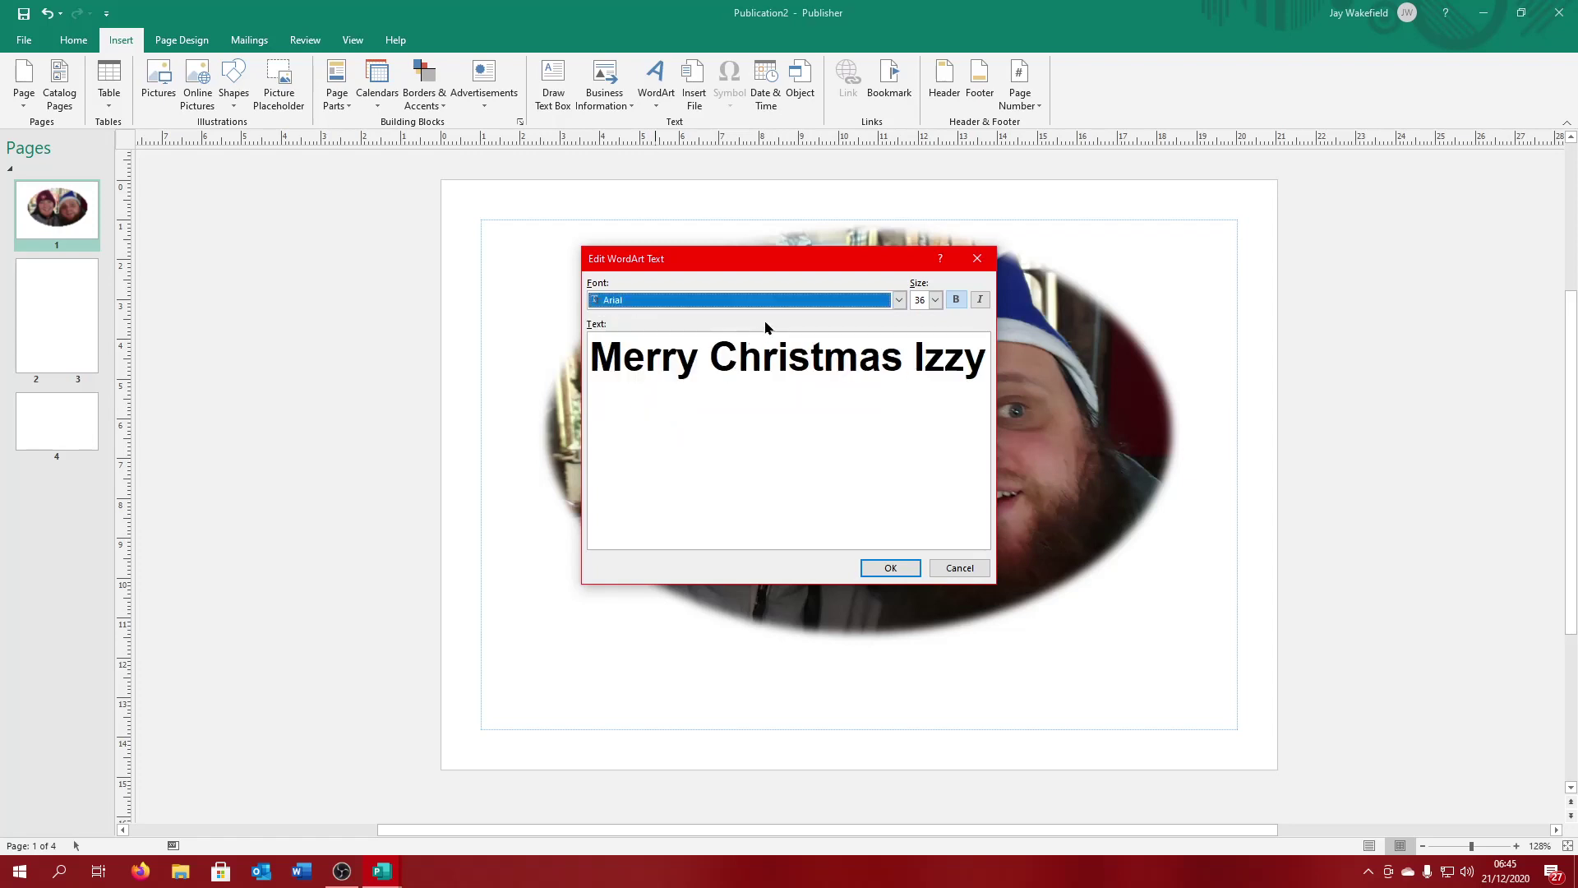
key("alt+Down")
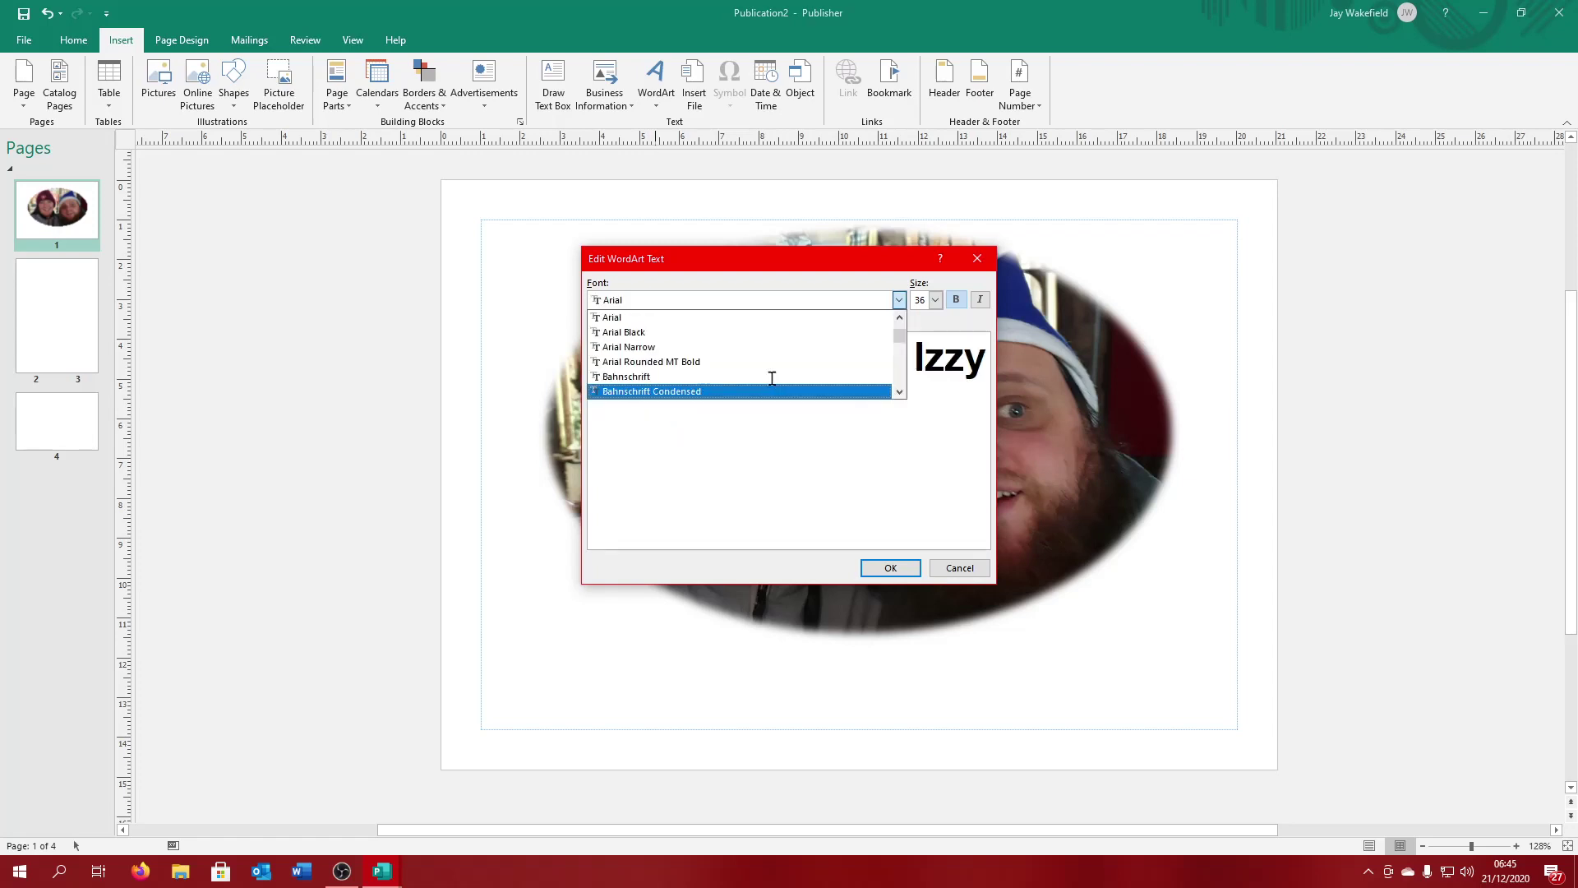
scroll(772, 378, "down", 8)
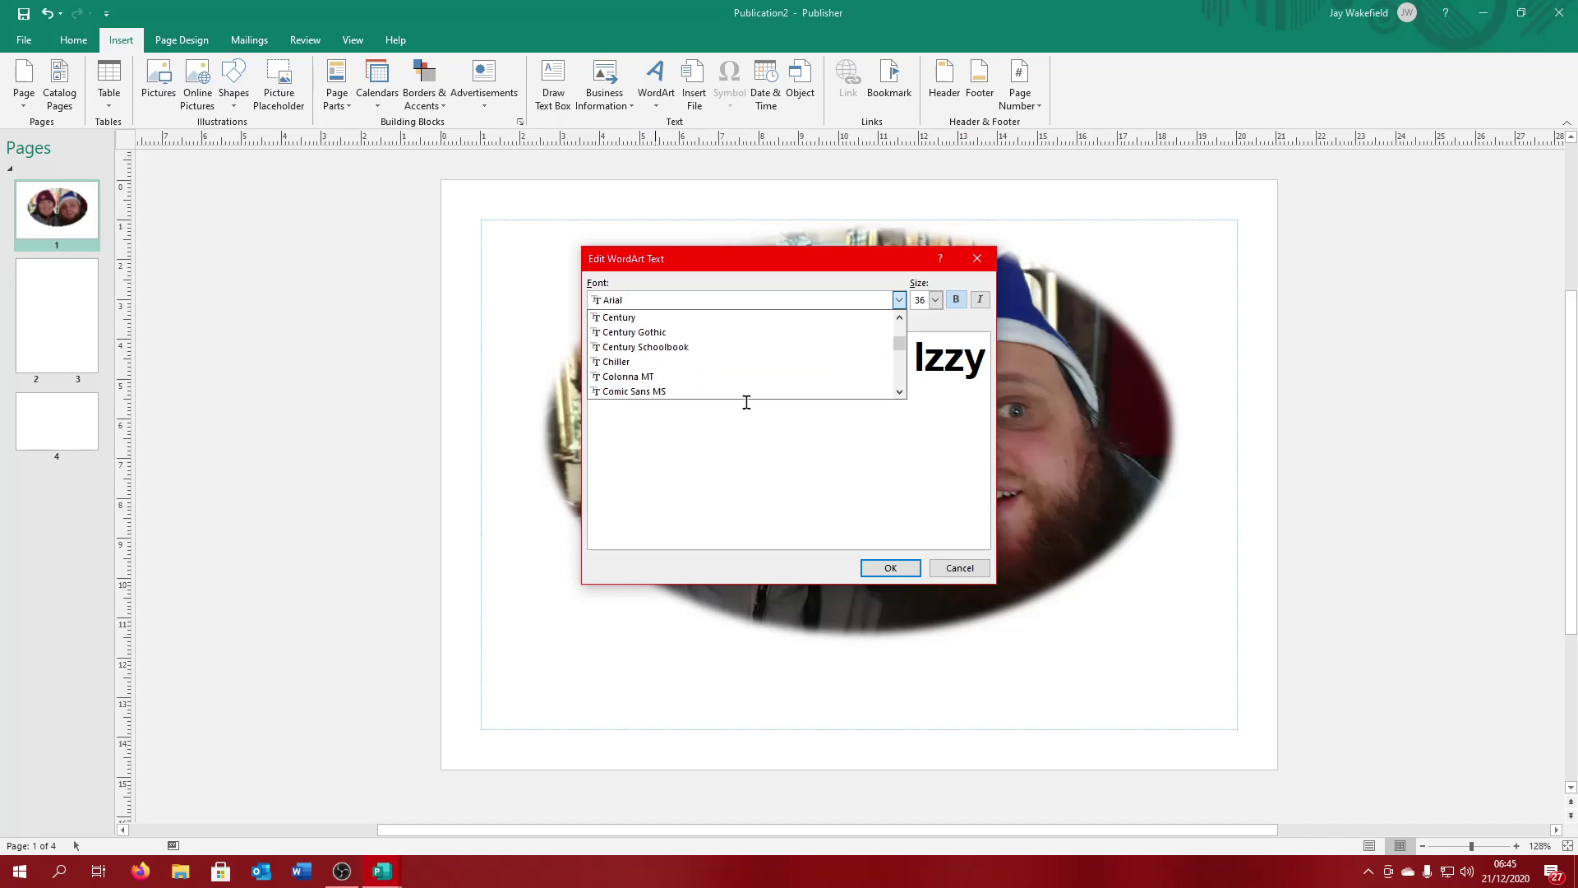
scroll(744, 375, "down", 12)
left_click(744, 376)
left_click(730, 307)
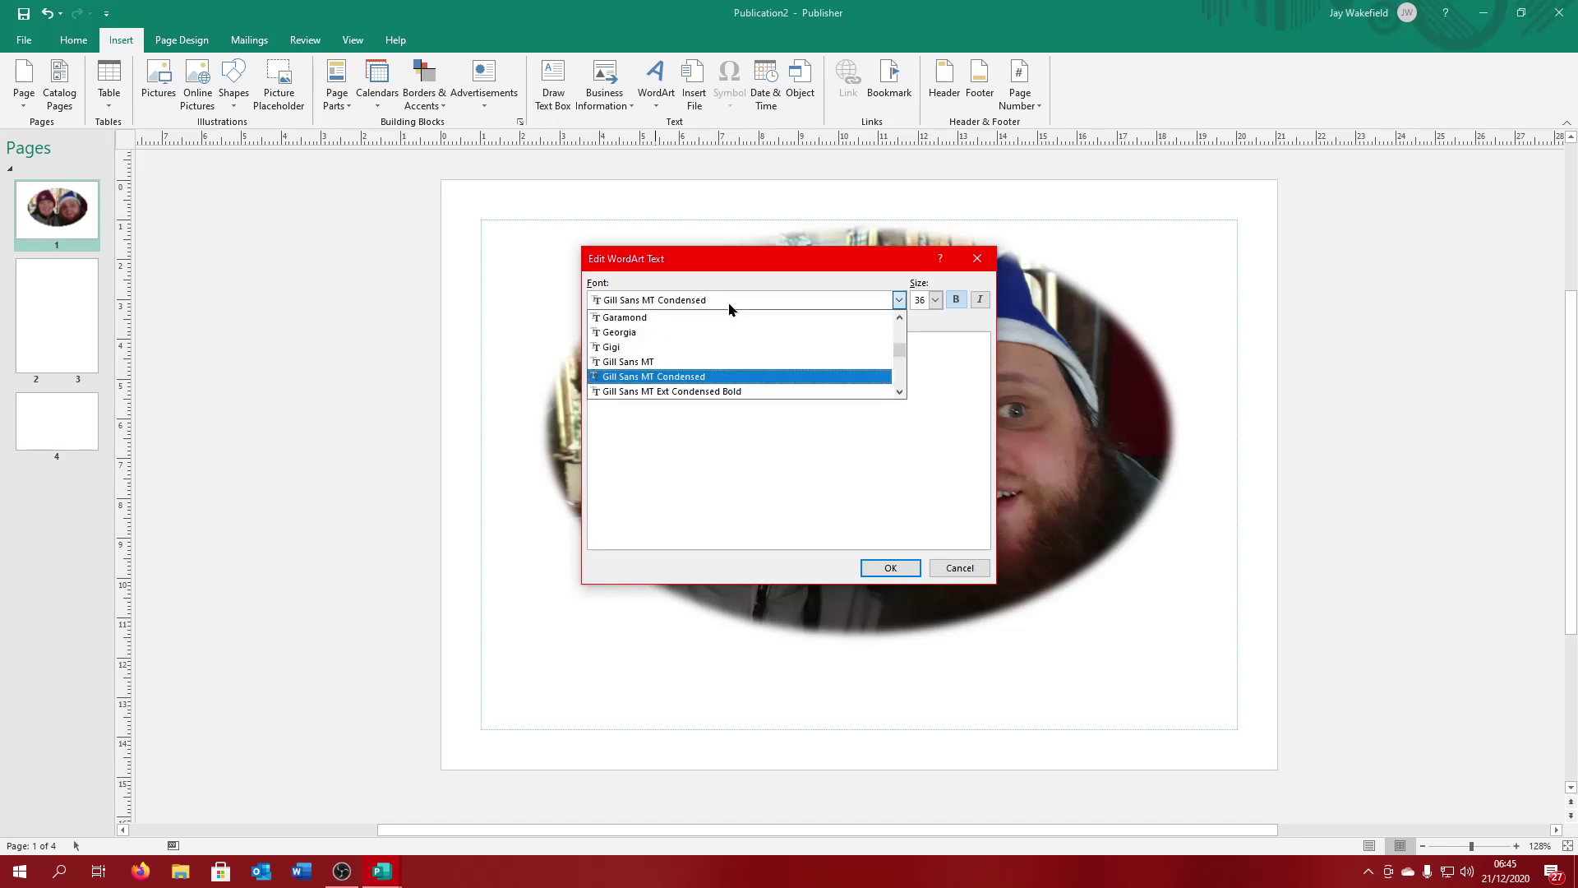
left_click(742, 382)
Step: Try the decorative fonts Harlow Solid Italic and Harrington on the WordArt greeting
key("Down")
key("Down")
key("Down")
key("Down")
key("Down")
key("Down")
key("Down")
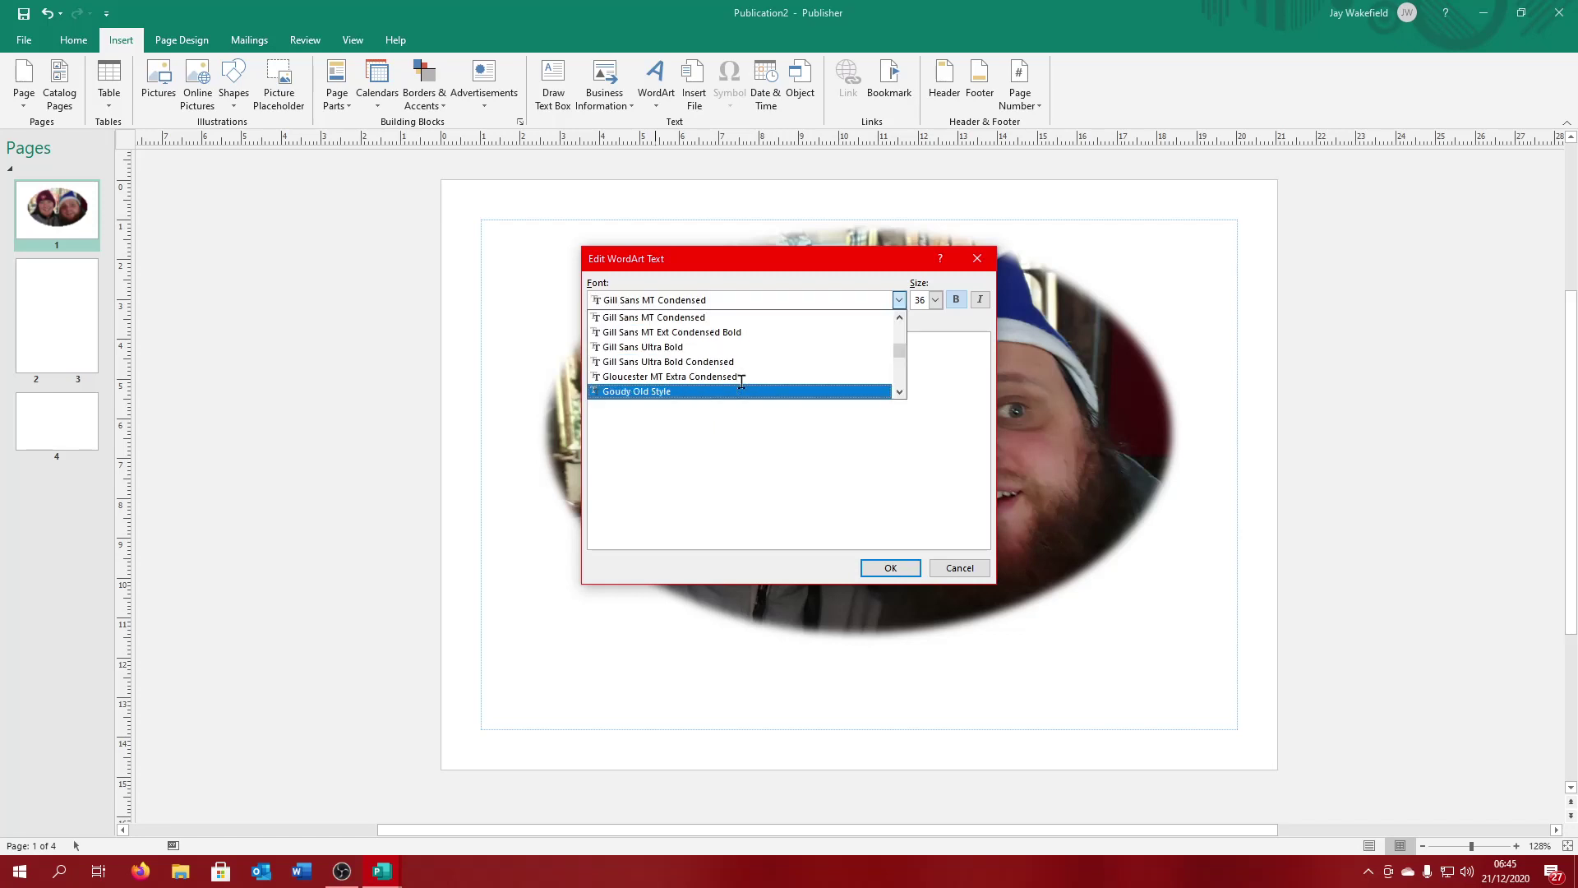
key("Return")
key("Down")
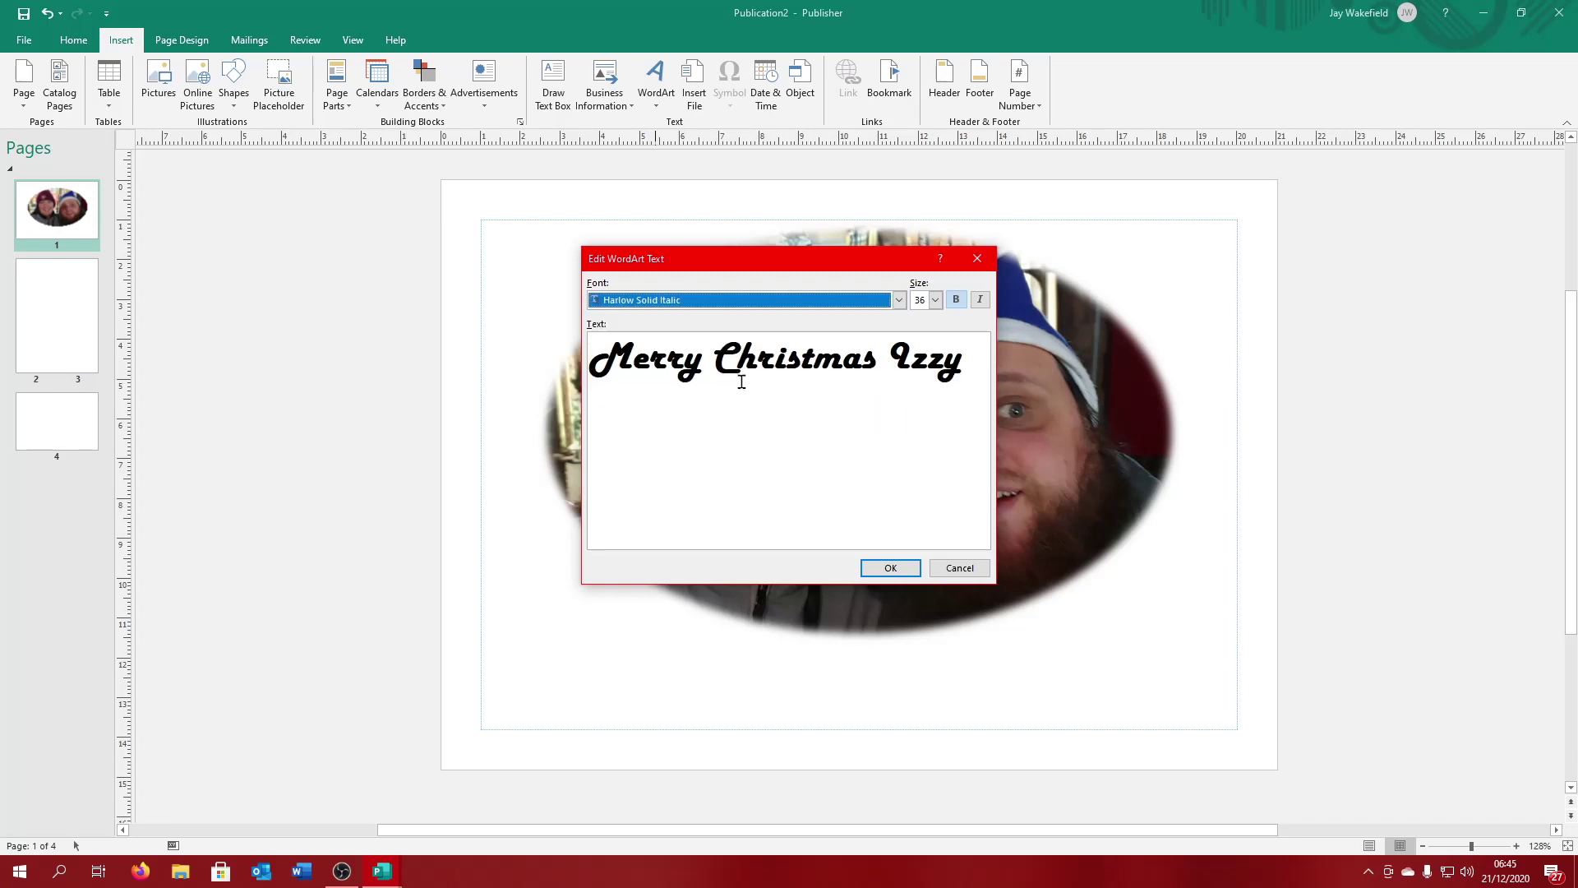
key("Down")
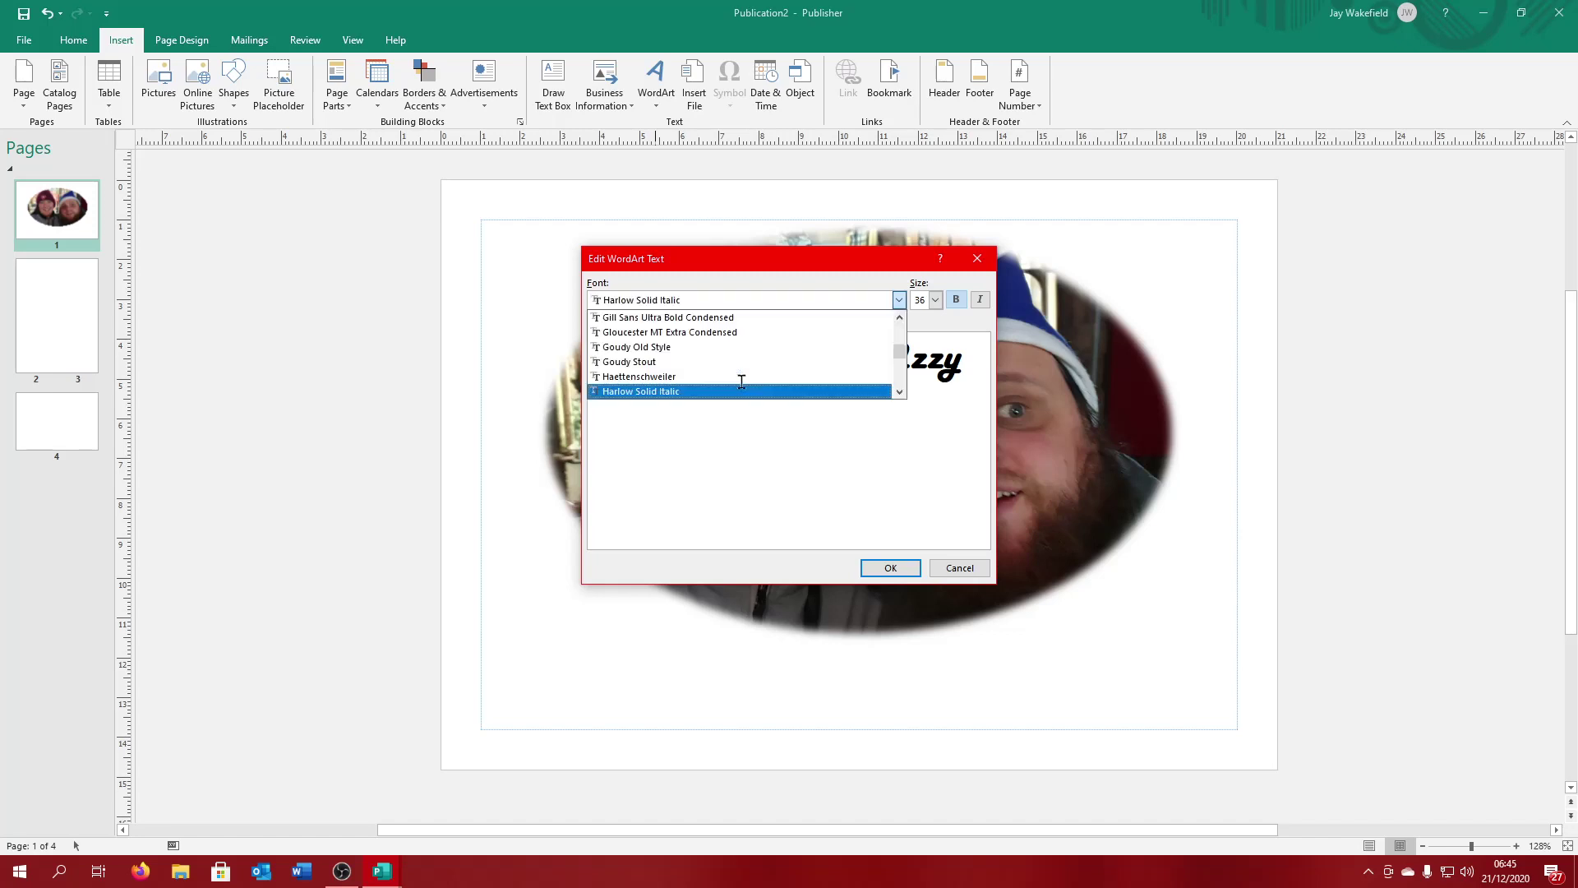
key("Return")
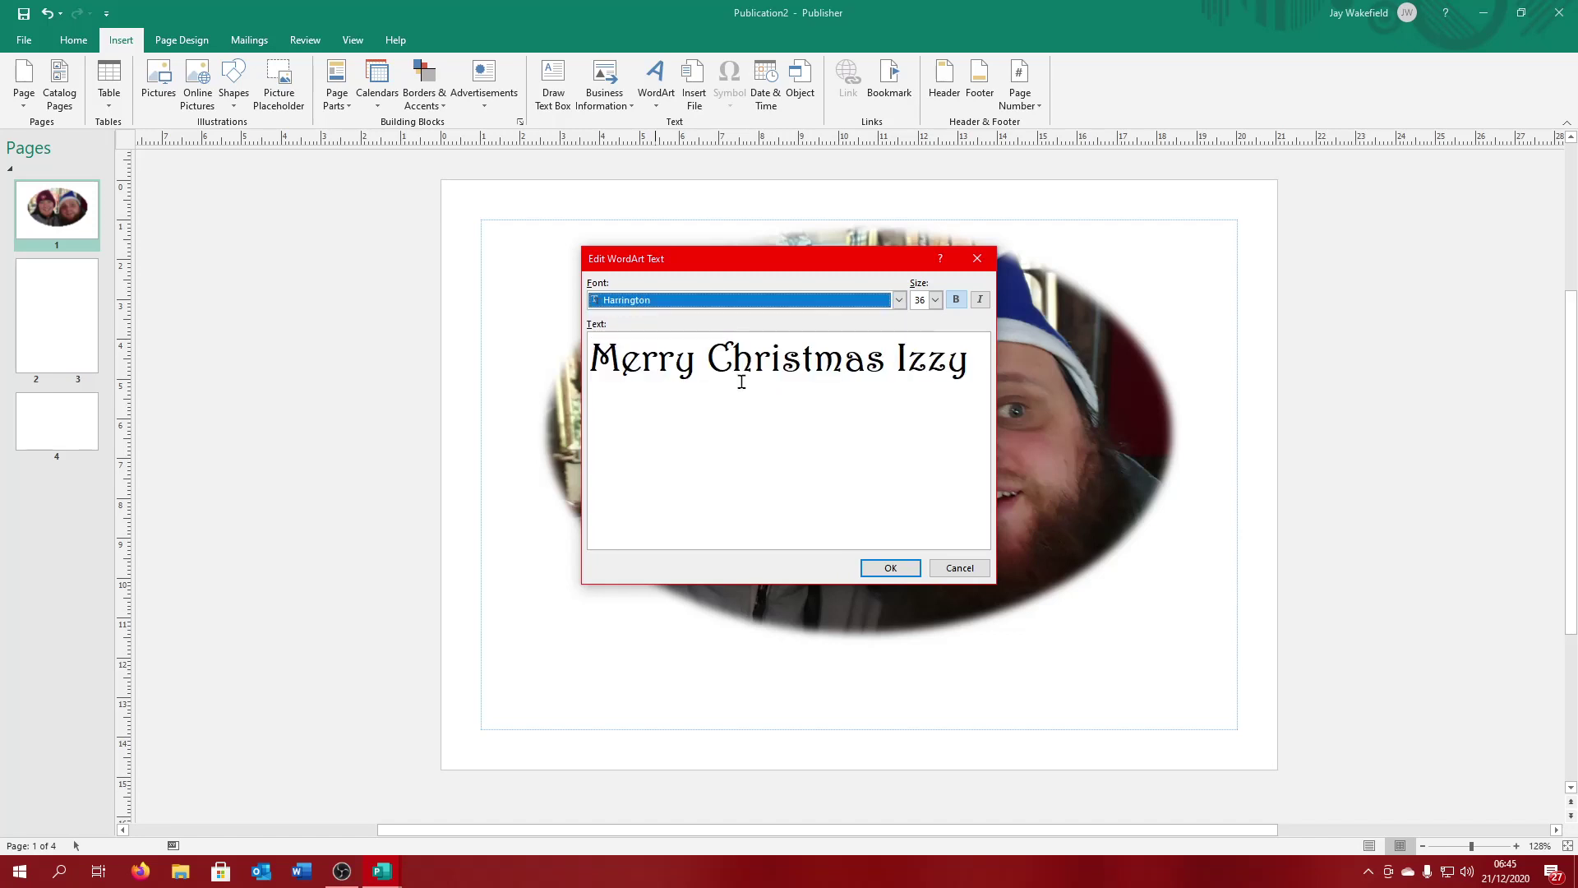
Step: Try several Helvetica fonts on the WordArt greeting, including Helvetica LT Std Fractions and HelveticaNeueLT Com 45 Lt
key("Down")
key("Down")
key("Down")
key("Down")
key("Down")
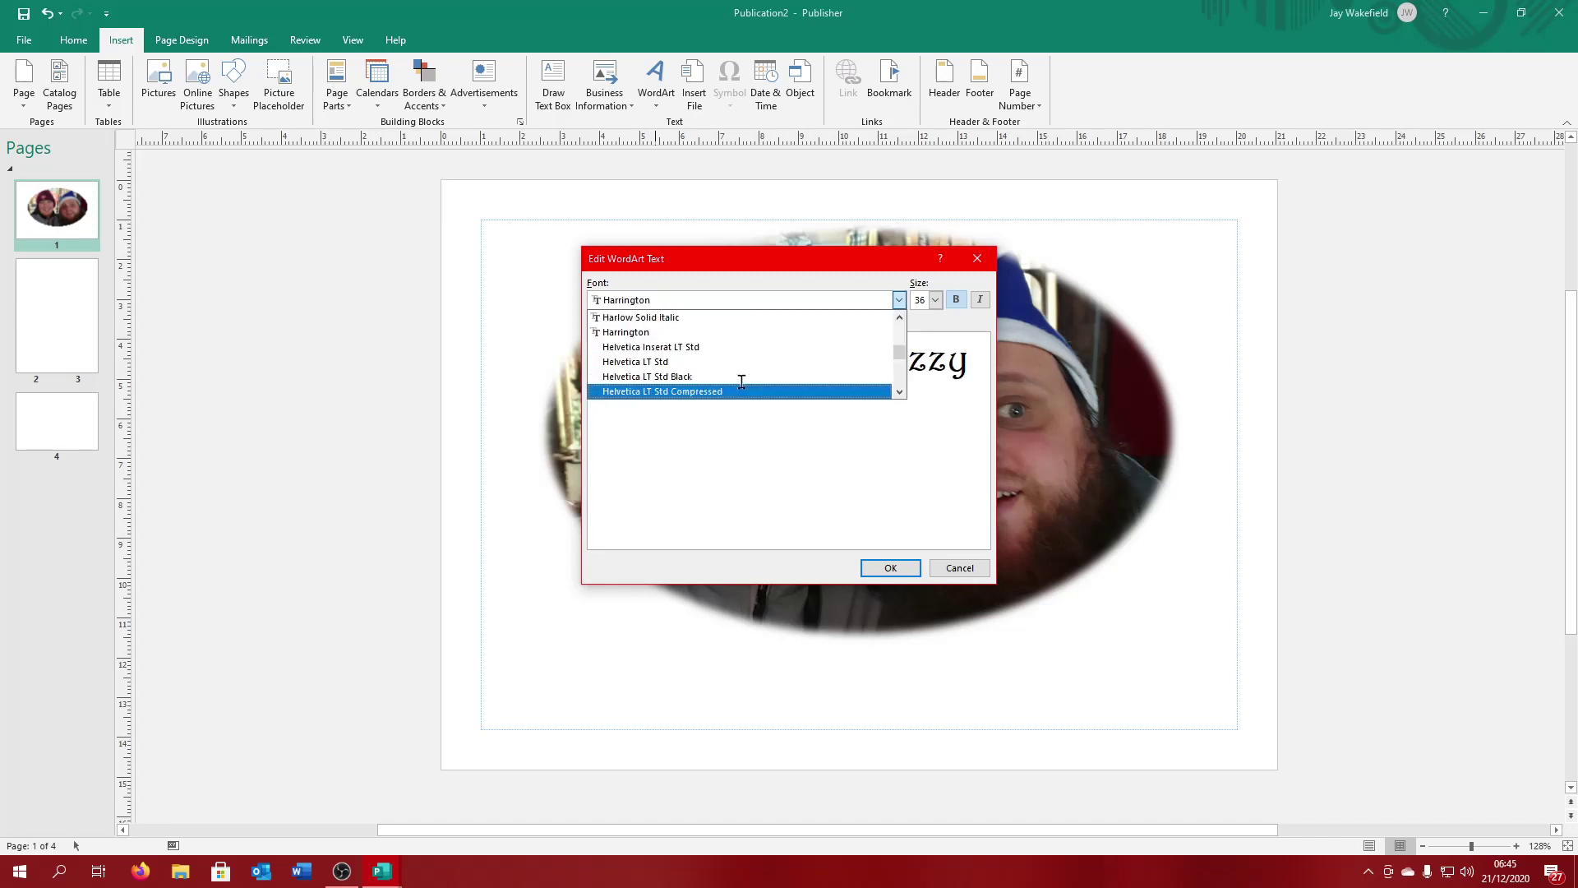
key("Return")
key("Down")
key("Return")
key("Down")
key("Down")
key("Return")
key("Down")
key("Down")
key("Return")
key("Down")
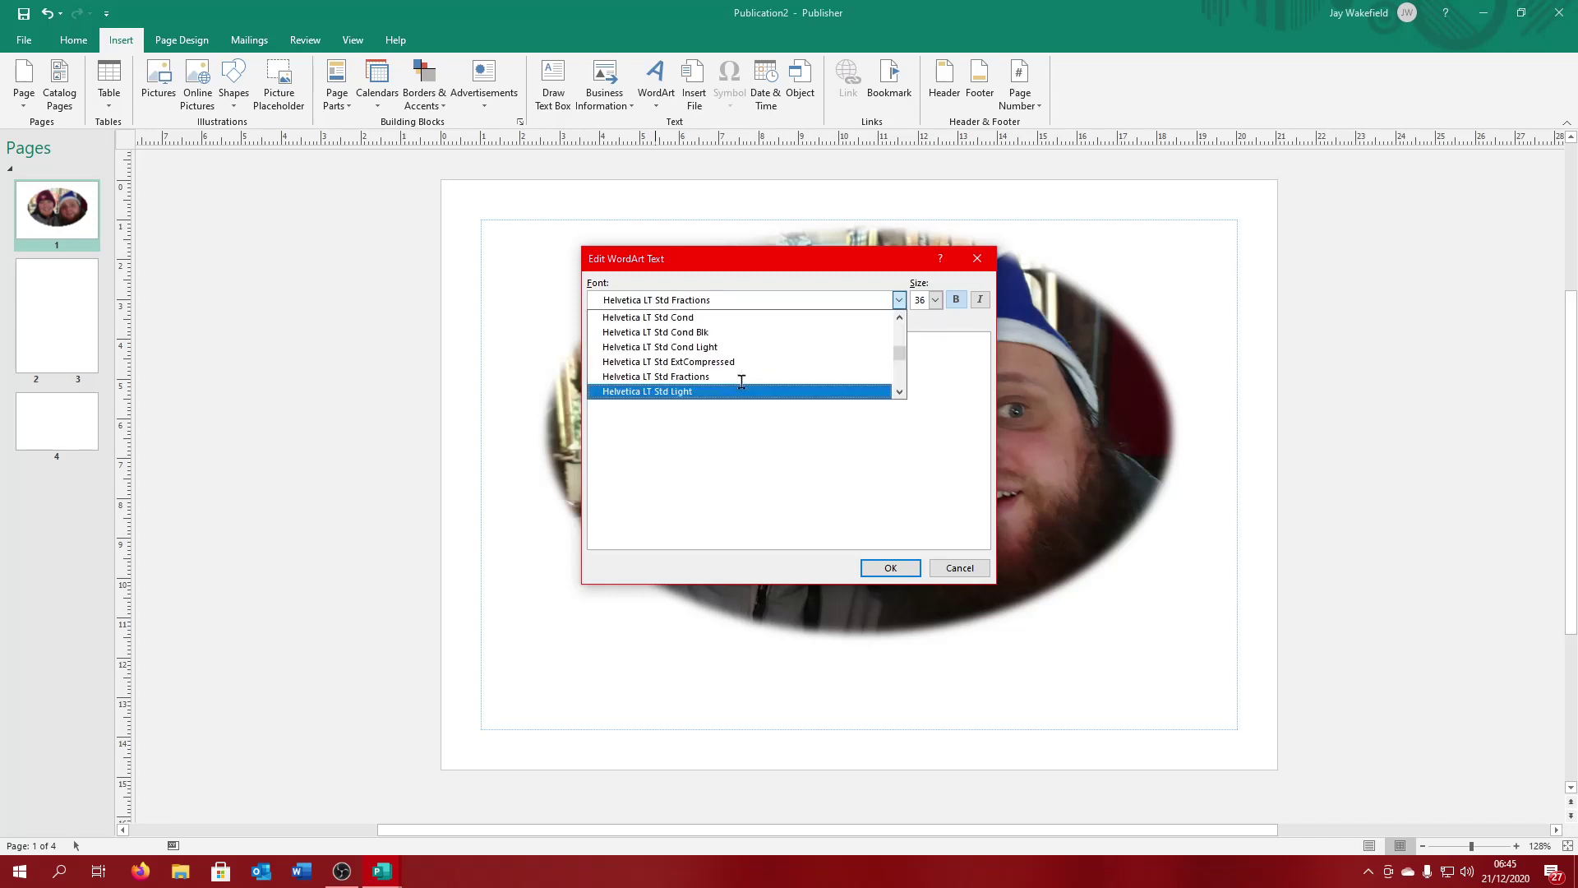
left_click(741, 382)
key("Down")
key("Return")
key("Down")
key("Down")
key("Return")
key("Down")
key("Down")
key("Return")
key("Down")
key("Return")
key("Down")
key("Return")
key("Down")
key("Down")
key("Return")
Step: Set the WordArt greeting's font to Kunstler Script and insert it on the front page
key("Down")
key("Down")
key("Down")
key("Down")
key("Down")
key("Down")
key("Down")
key("Down")
key("Down")
key("Down")
key("Down")
key("Down")
key("Down")
key("Down")
key("Down")
key("Down")
scroll(741, 381, "down", 5)
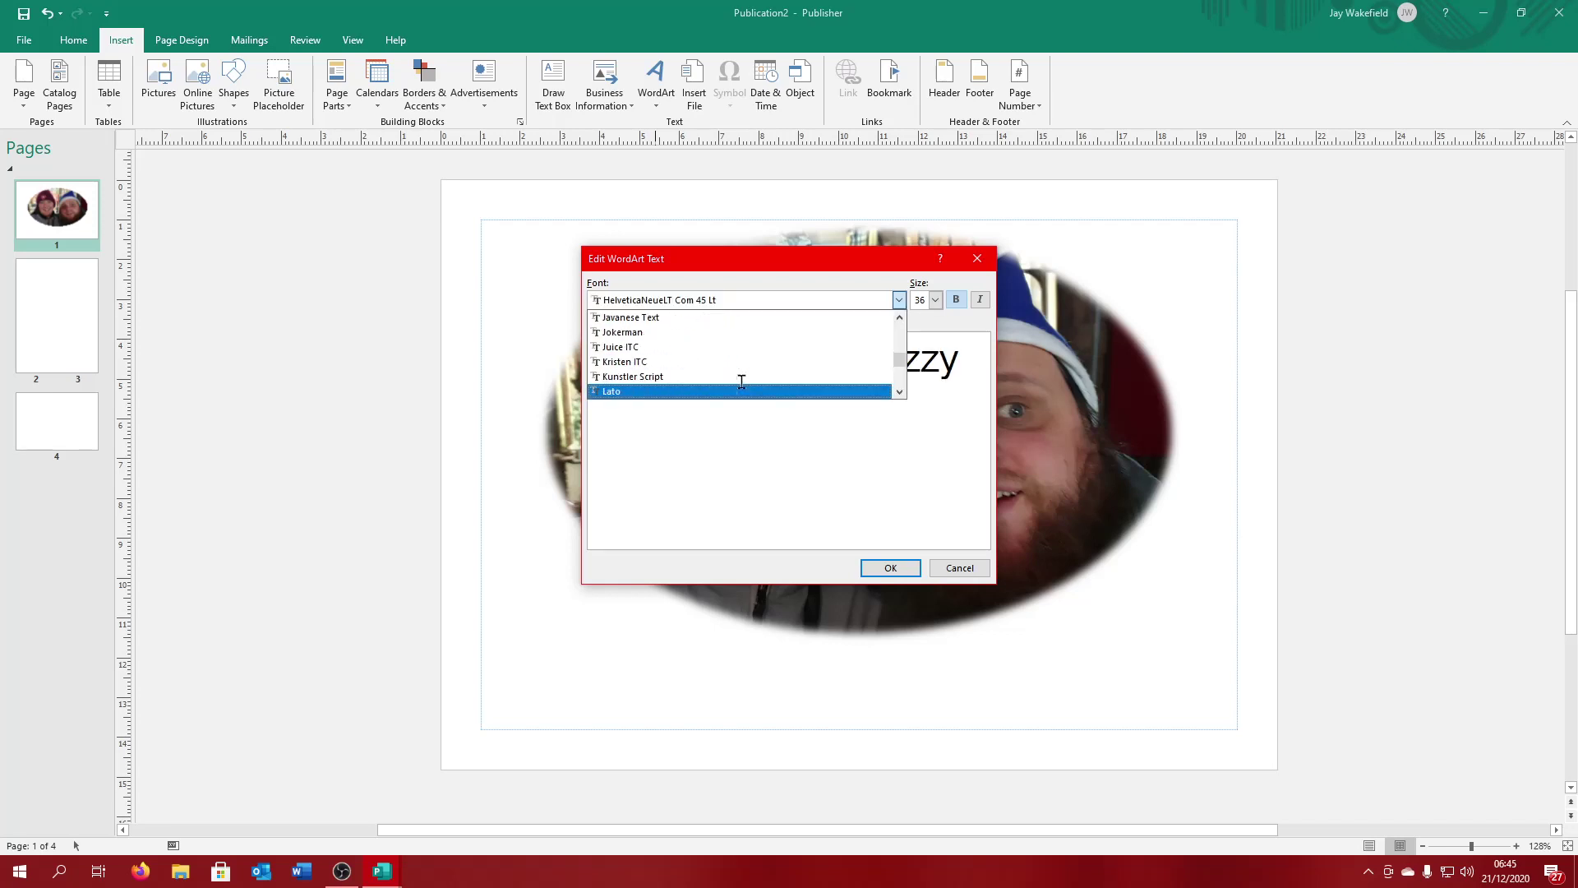
left_click(741, 377)
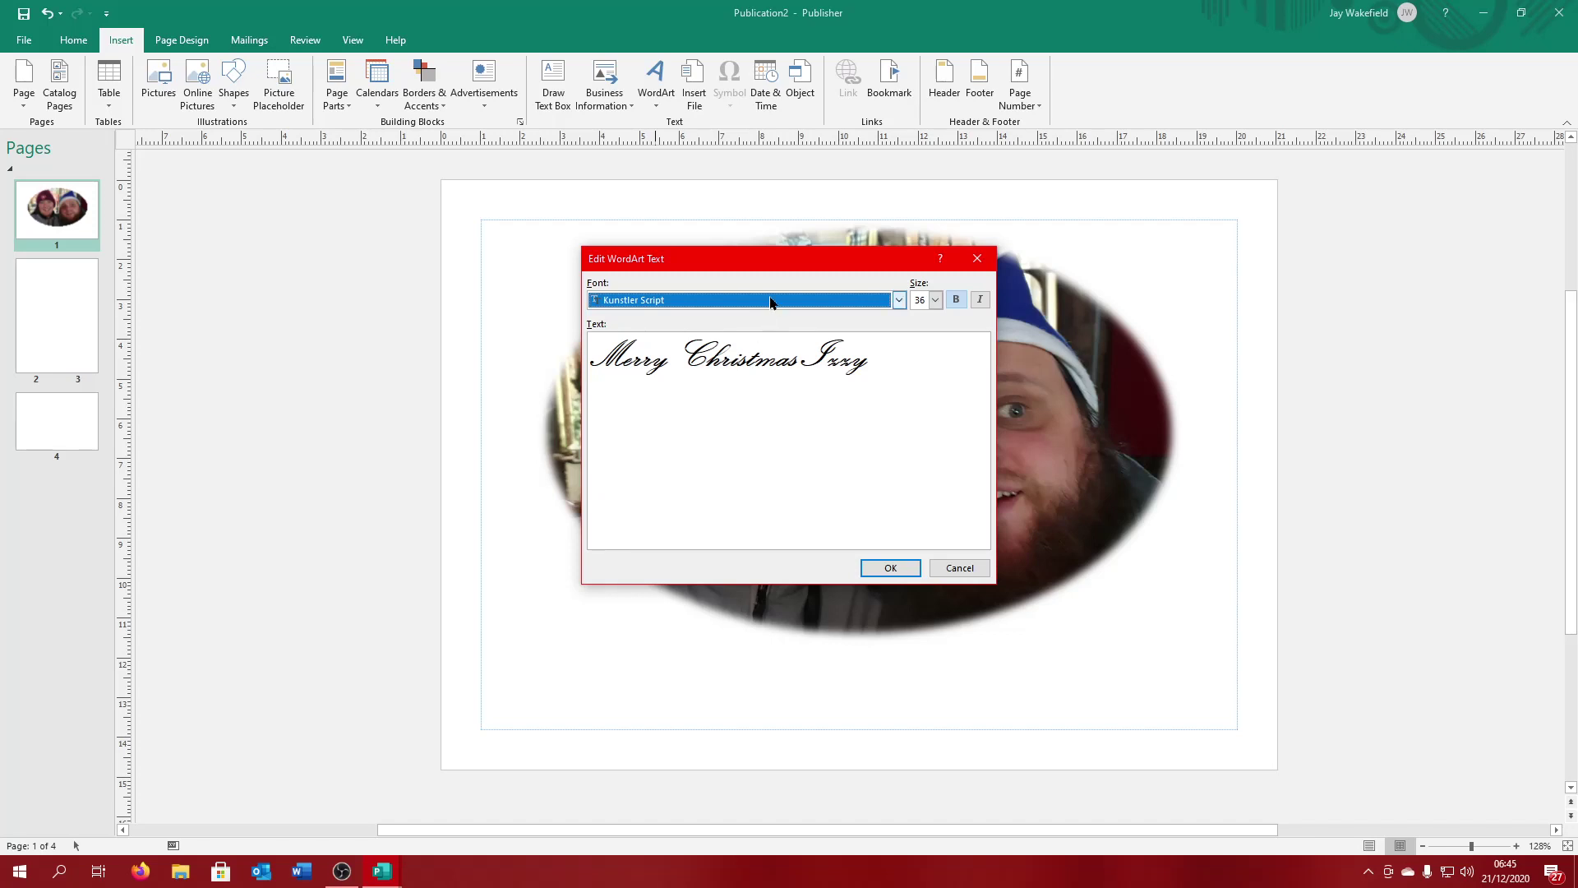
left_click(873, 568)
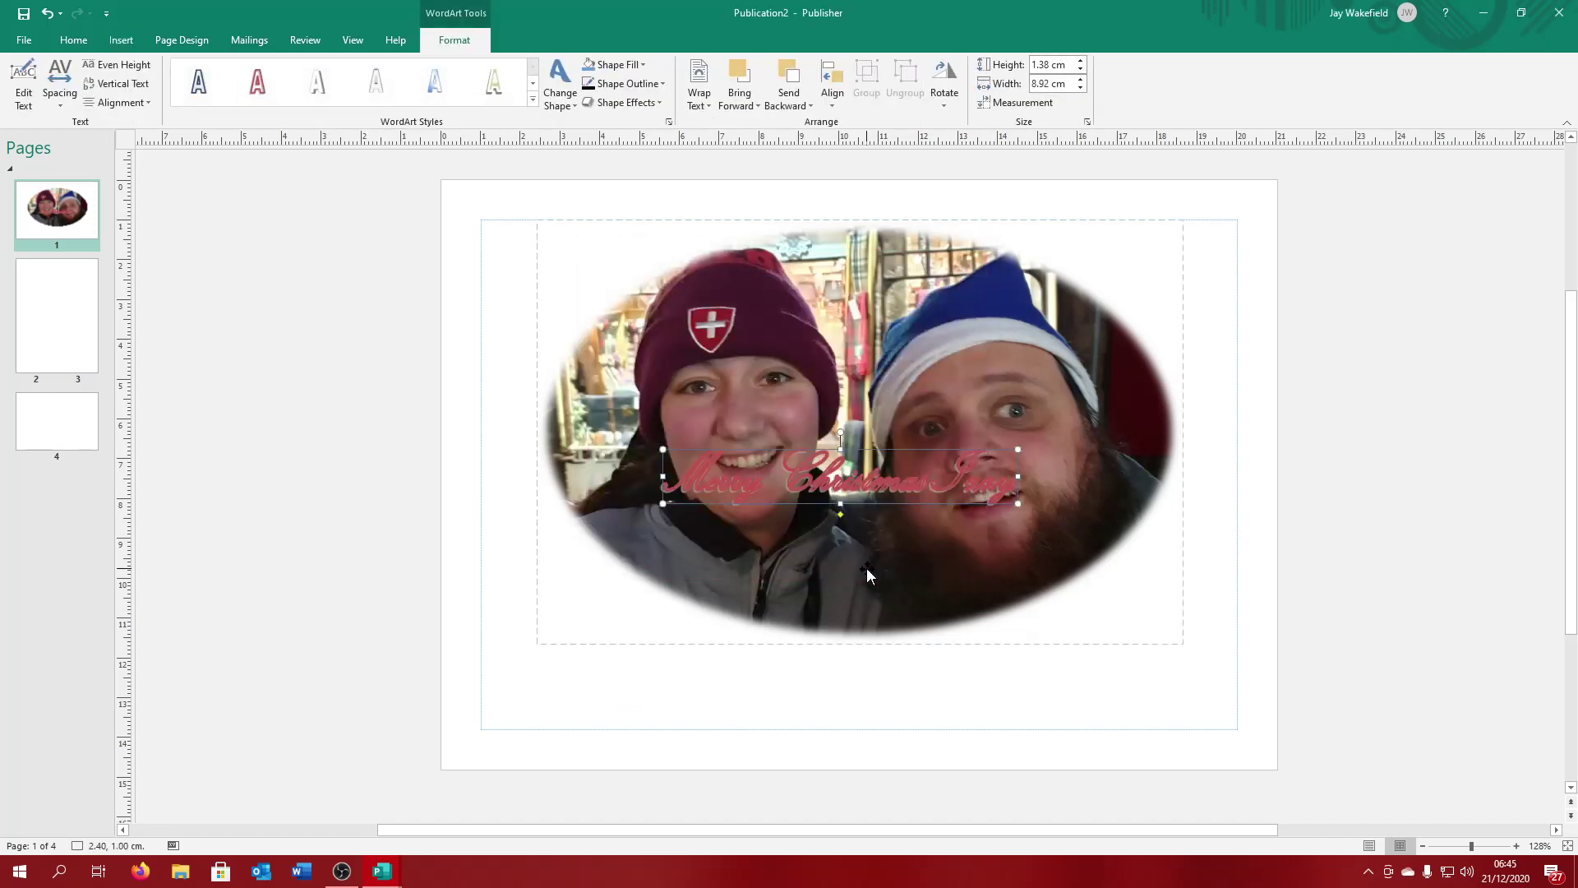
Step: Move the WordArt greeting below the oval photo, centred horizontally, to about 6.06, 11.97 cm
left_click_drag(887, 474, 879, 514)
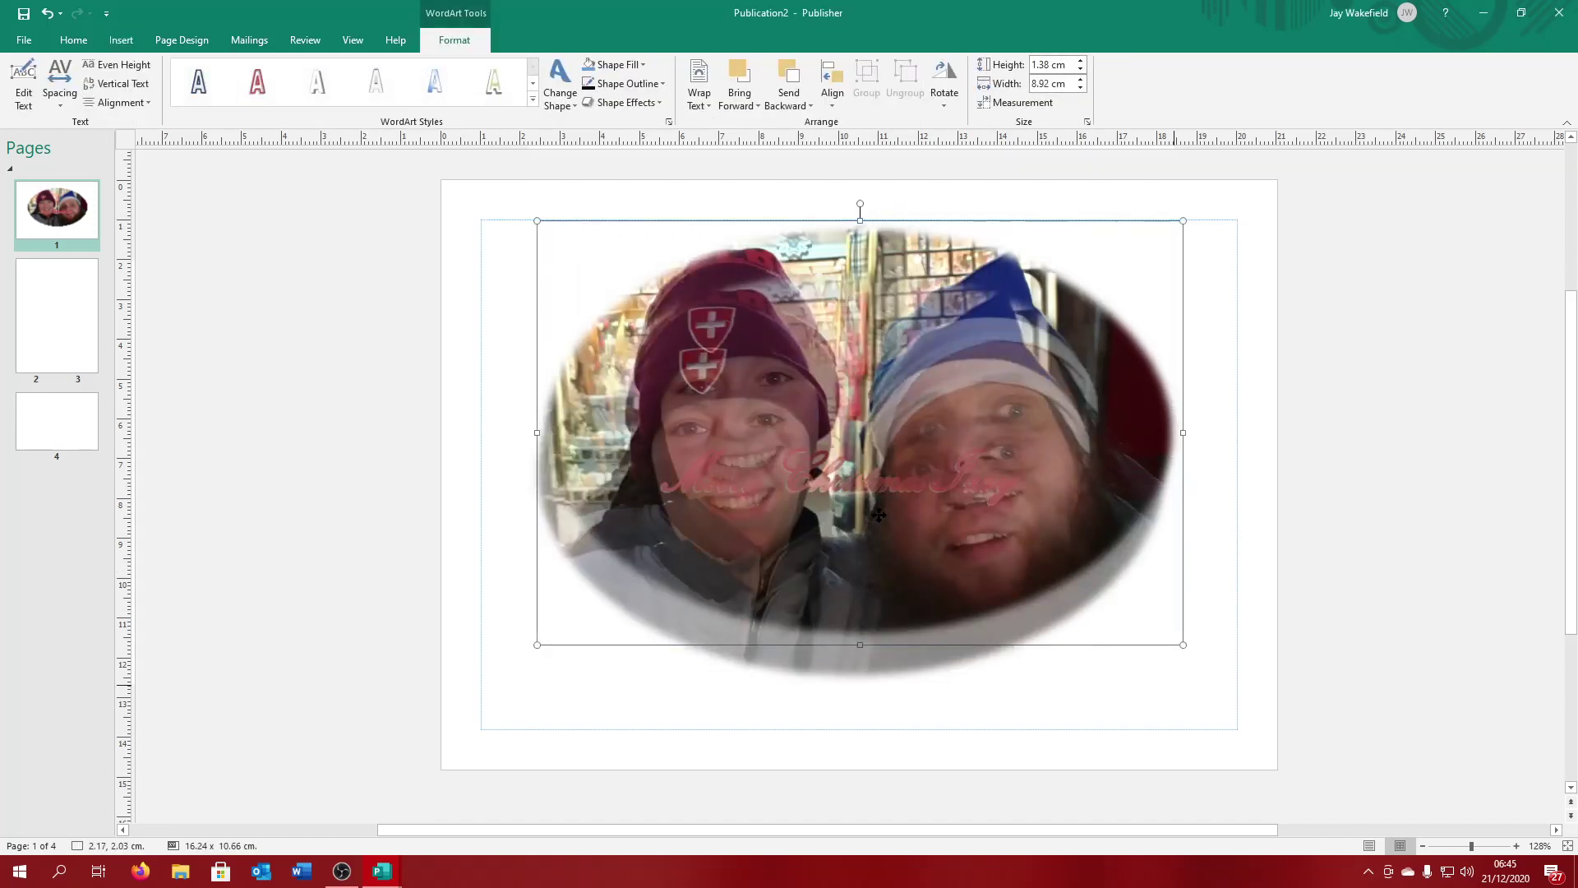
key("Escape")
left_click(879, 480)
left_click_drag(879, 480, 899, 684)
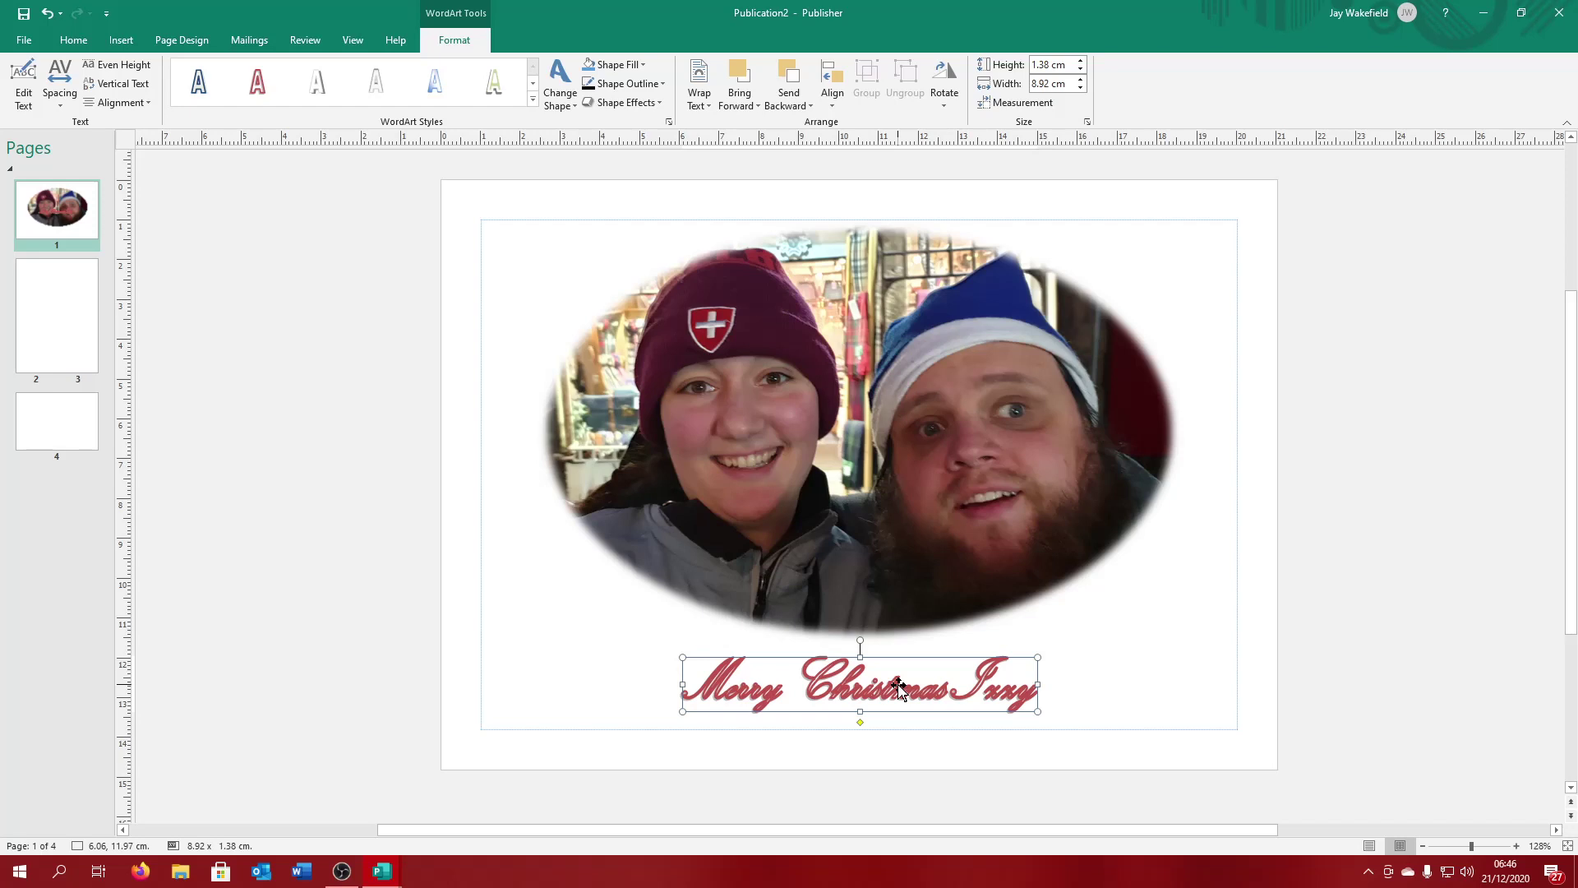
Step: Set the WordArt greeting's font size to 44
right_click(899, 687)
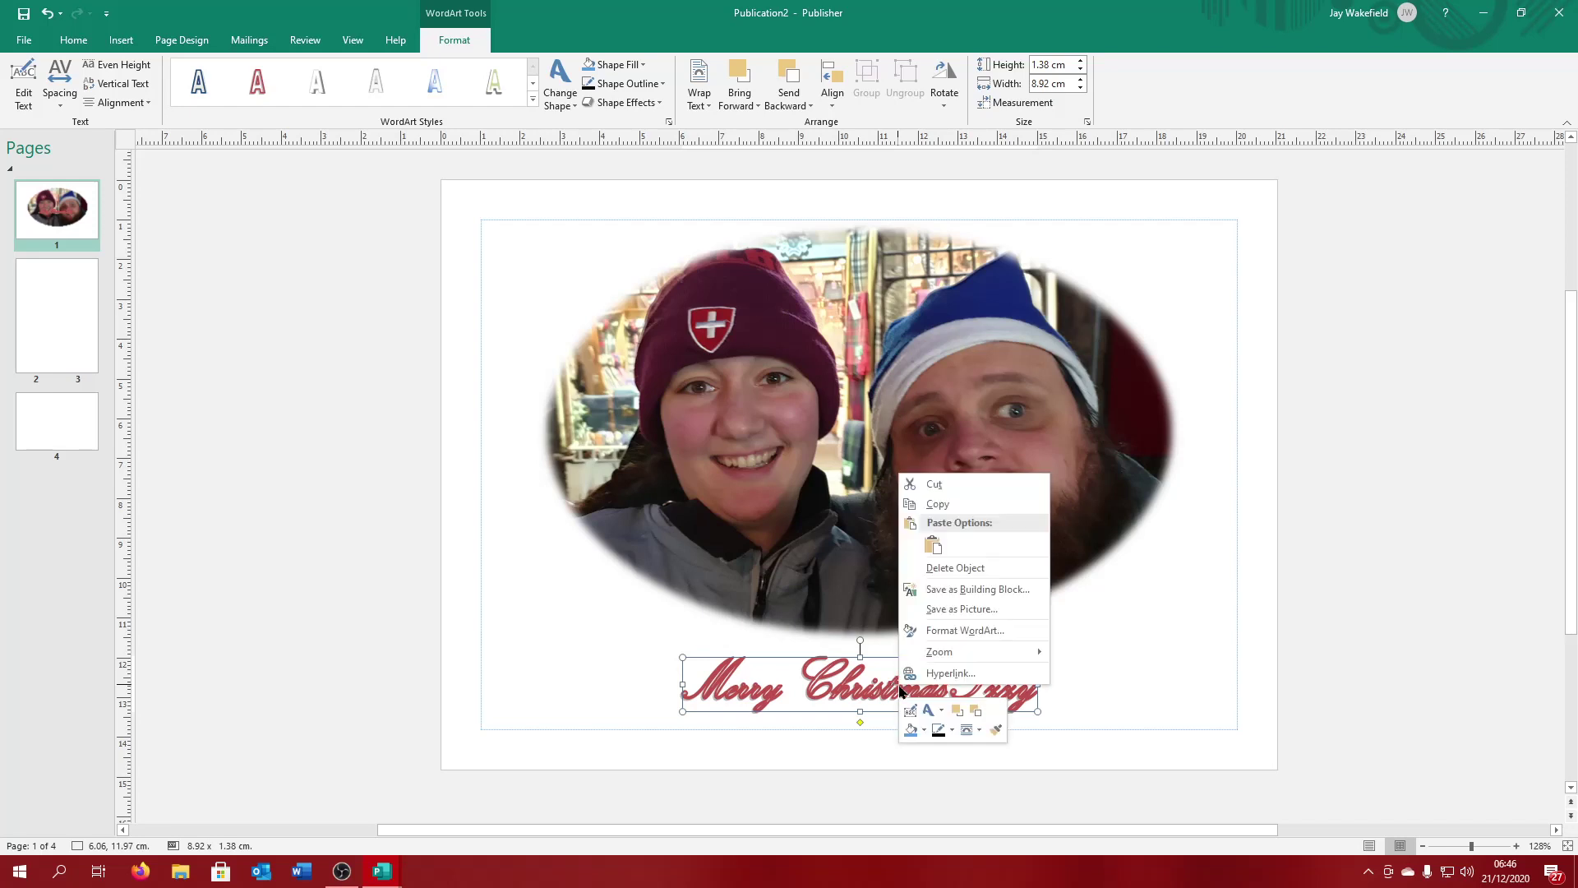
left_click(27, 78)
left_click(935, 300)
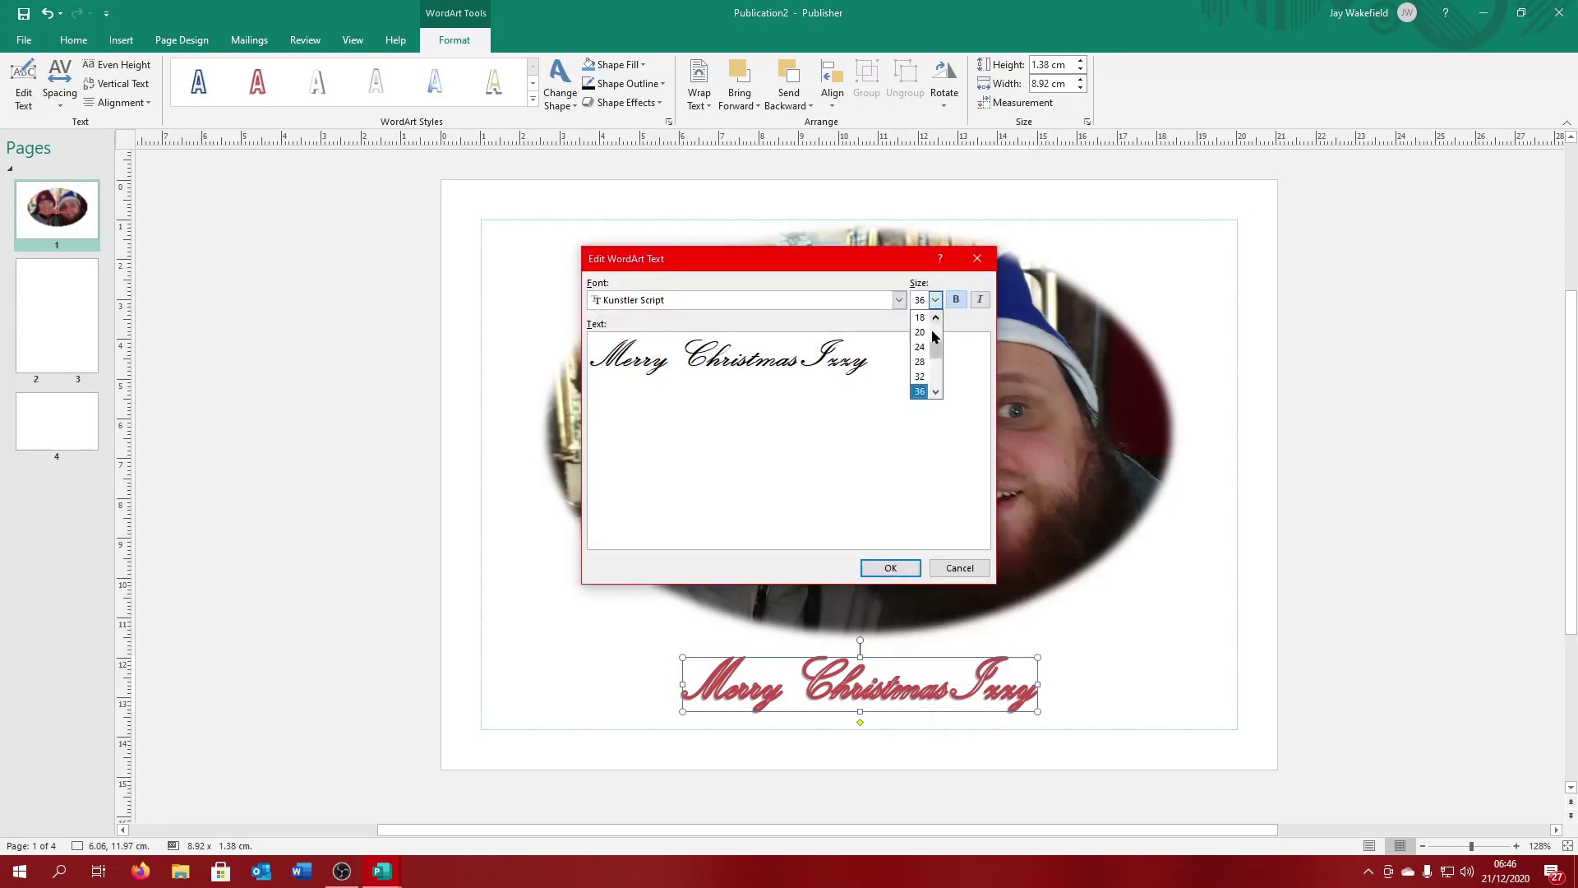
left_click(924, 389)
left_click(935, 300)
scroll(937, 391, "down", 2)
left_click(921, 391)
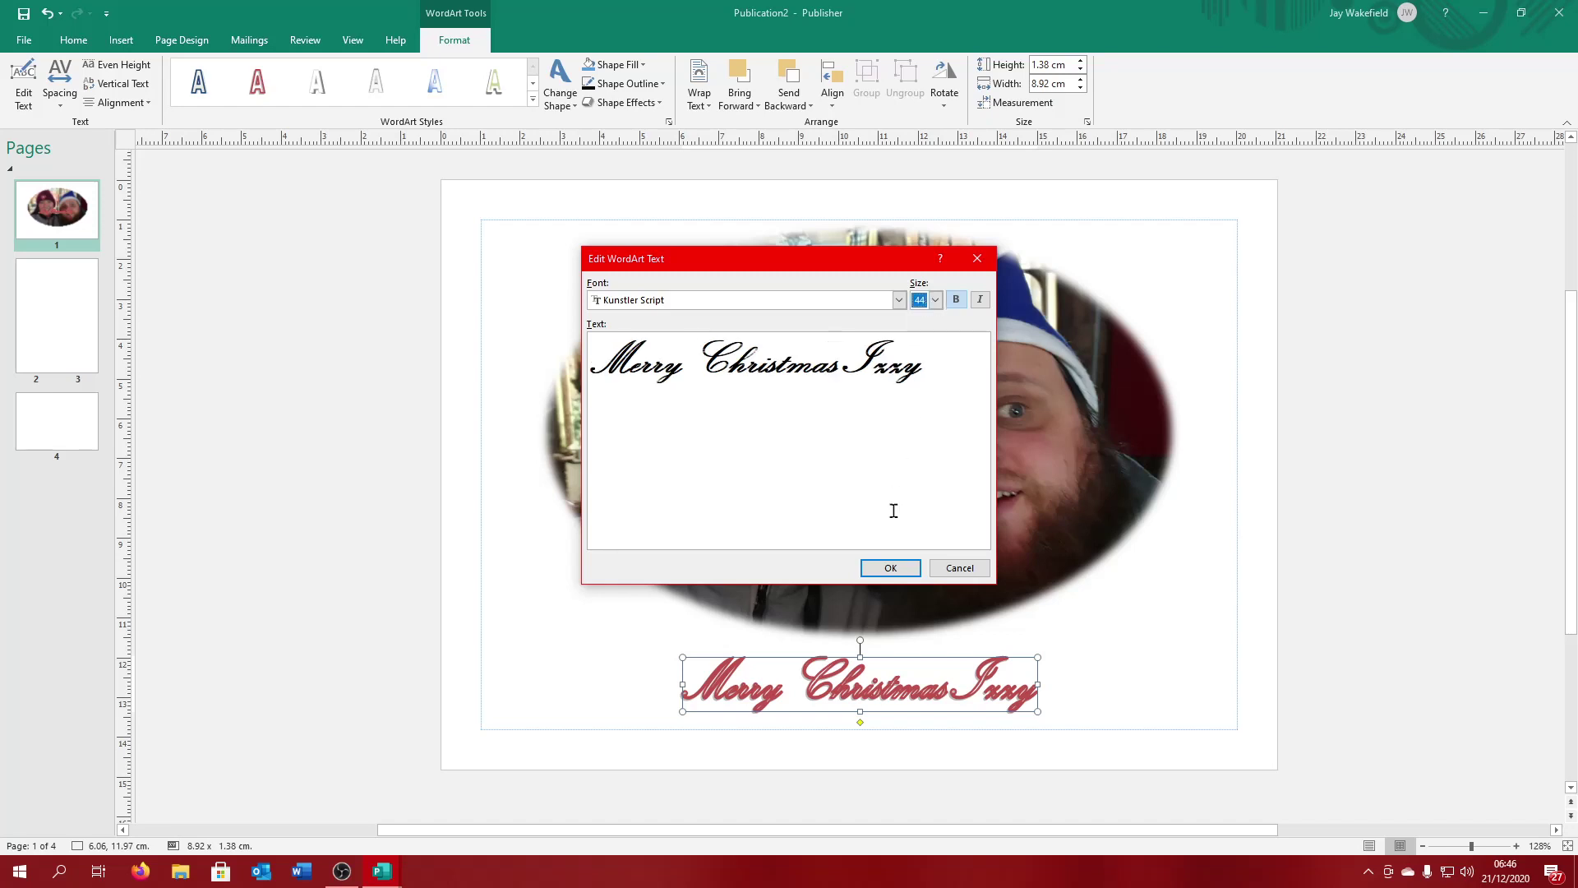
left_click(892, 565)
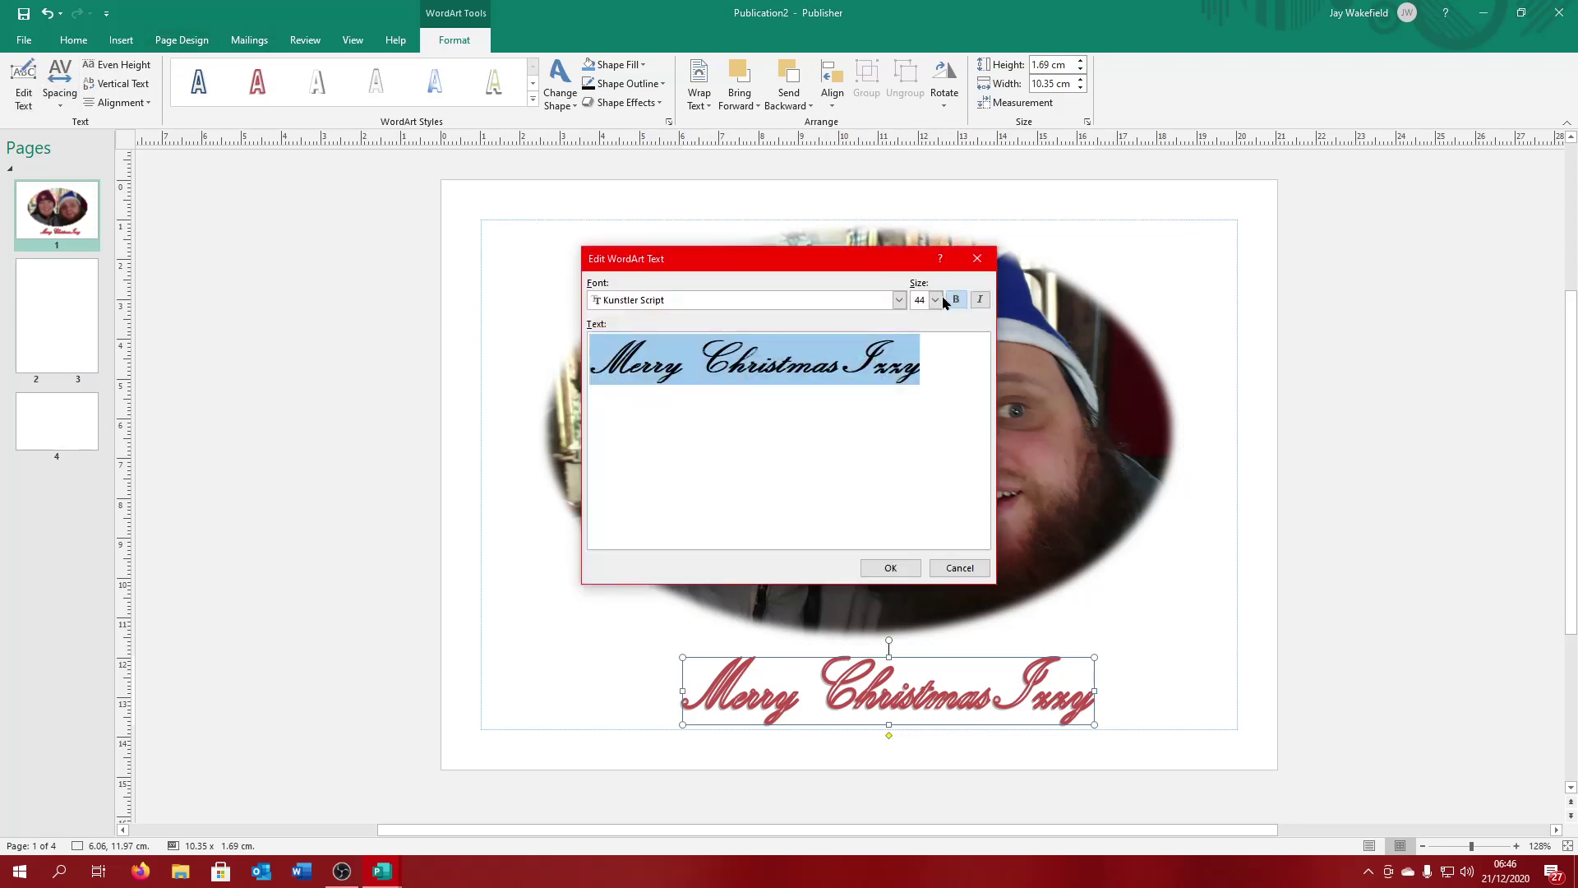
Step: Enlarge the WordArt greeting's font size to 54 and recentre it horizontally under the photo at about 4.22, 11.97 cm
left_click(935, 300)
left_click(935, 391)
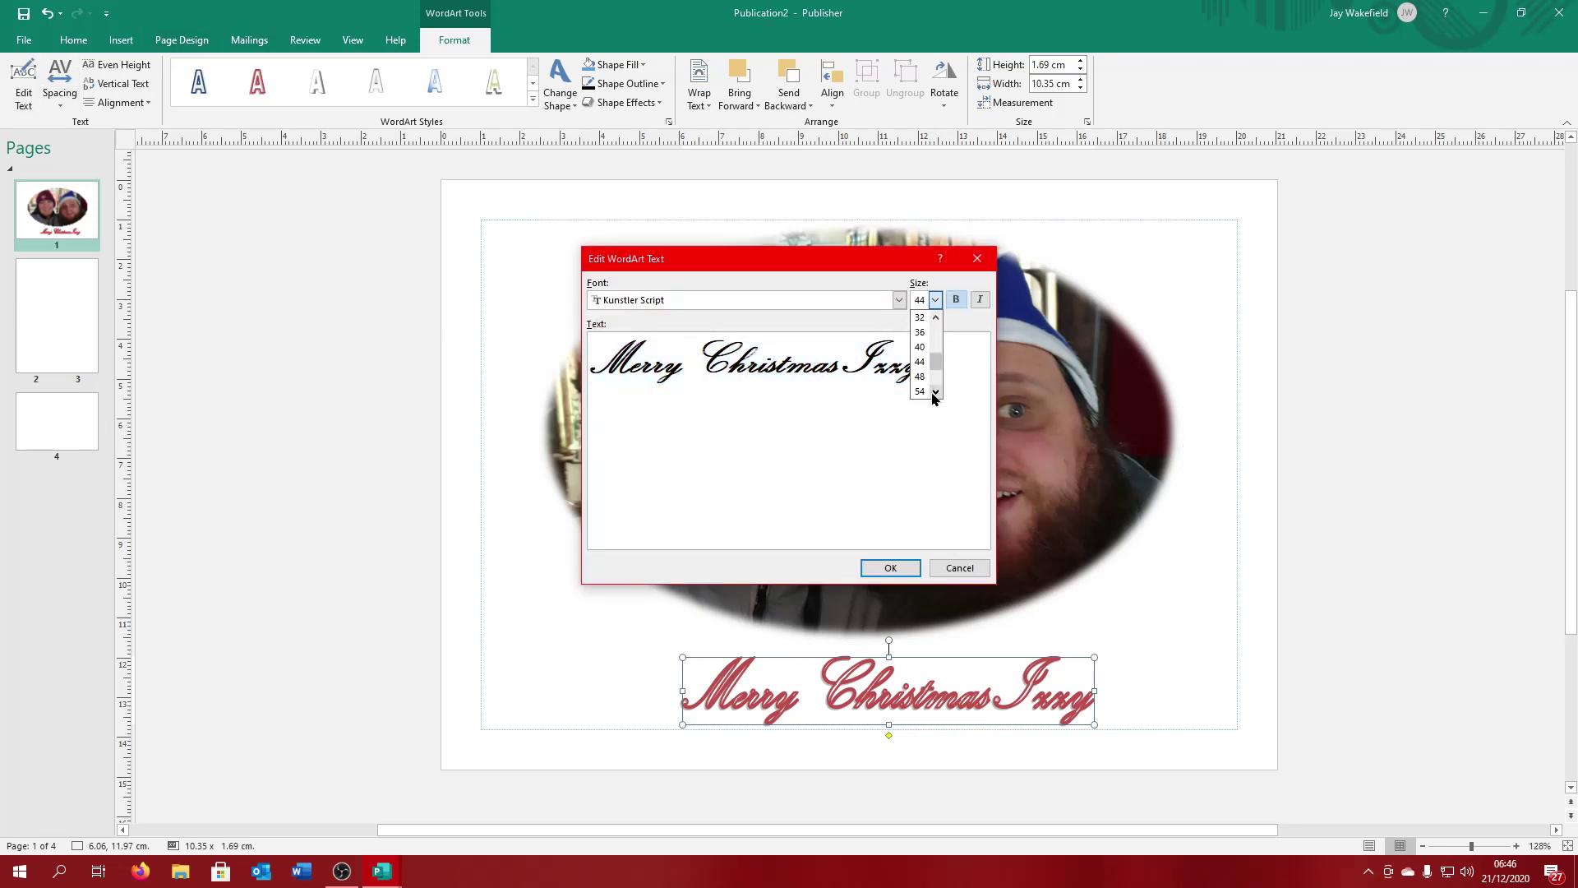
left_click(921, 391)
left_click(894, 567)
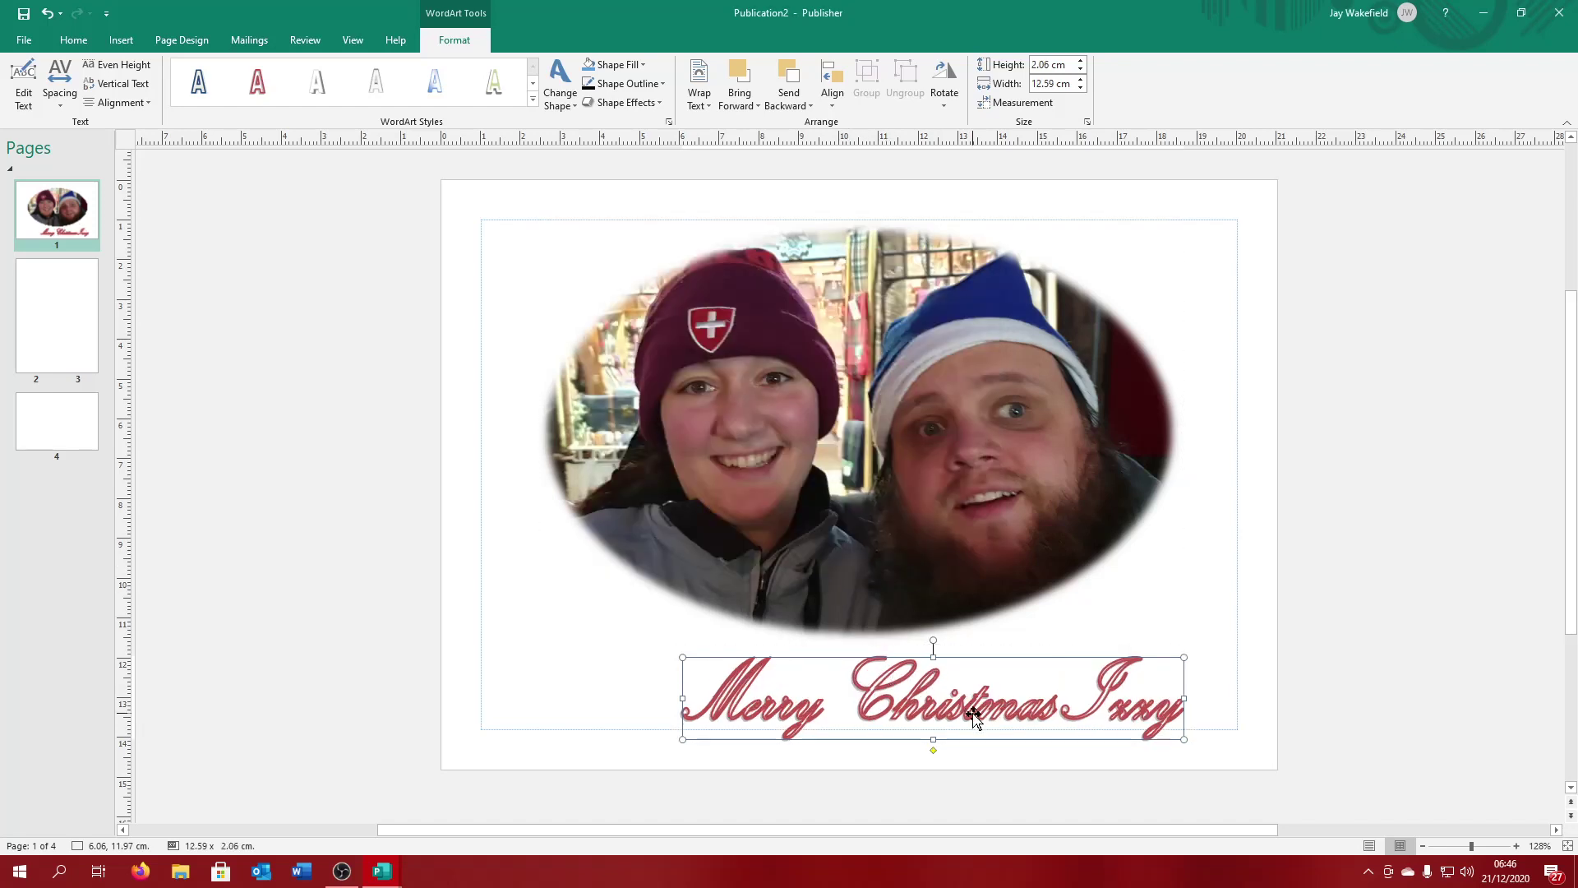
left_click_drag(960, 717, 888, 717)
Step: Set the WordArt greeting's font size to 80 and reposition it centred within the page margins at about 1.18, 10.73 cm
left_click(23, 82)
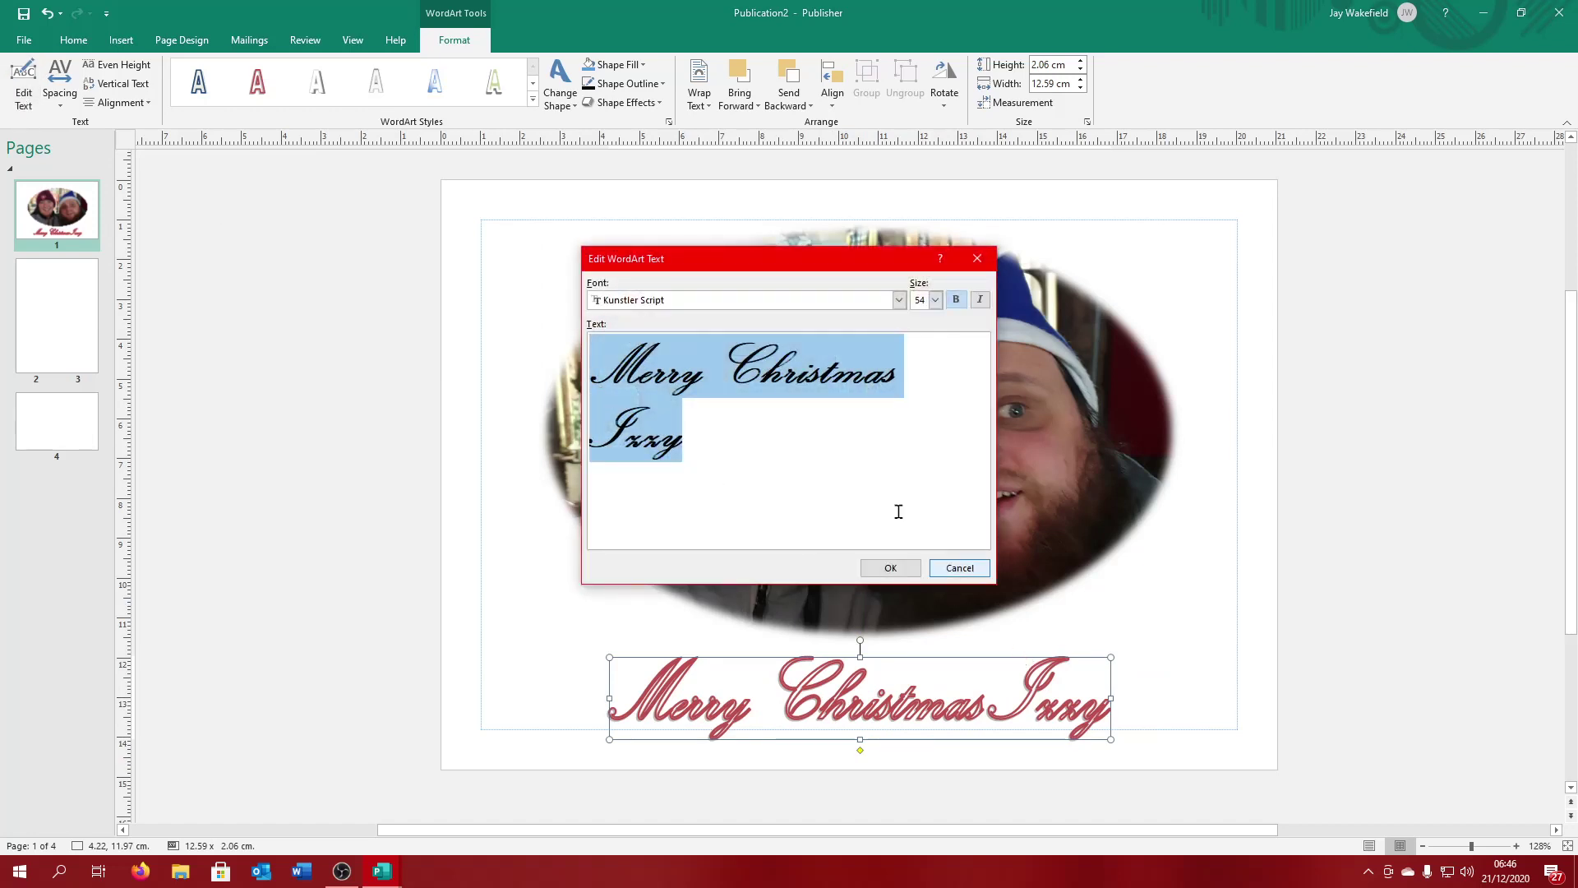
left_click(935, 301)
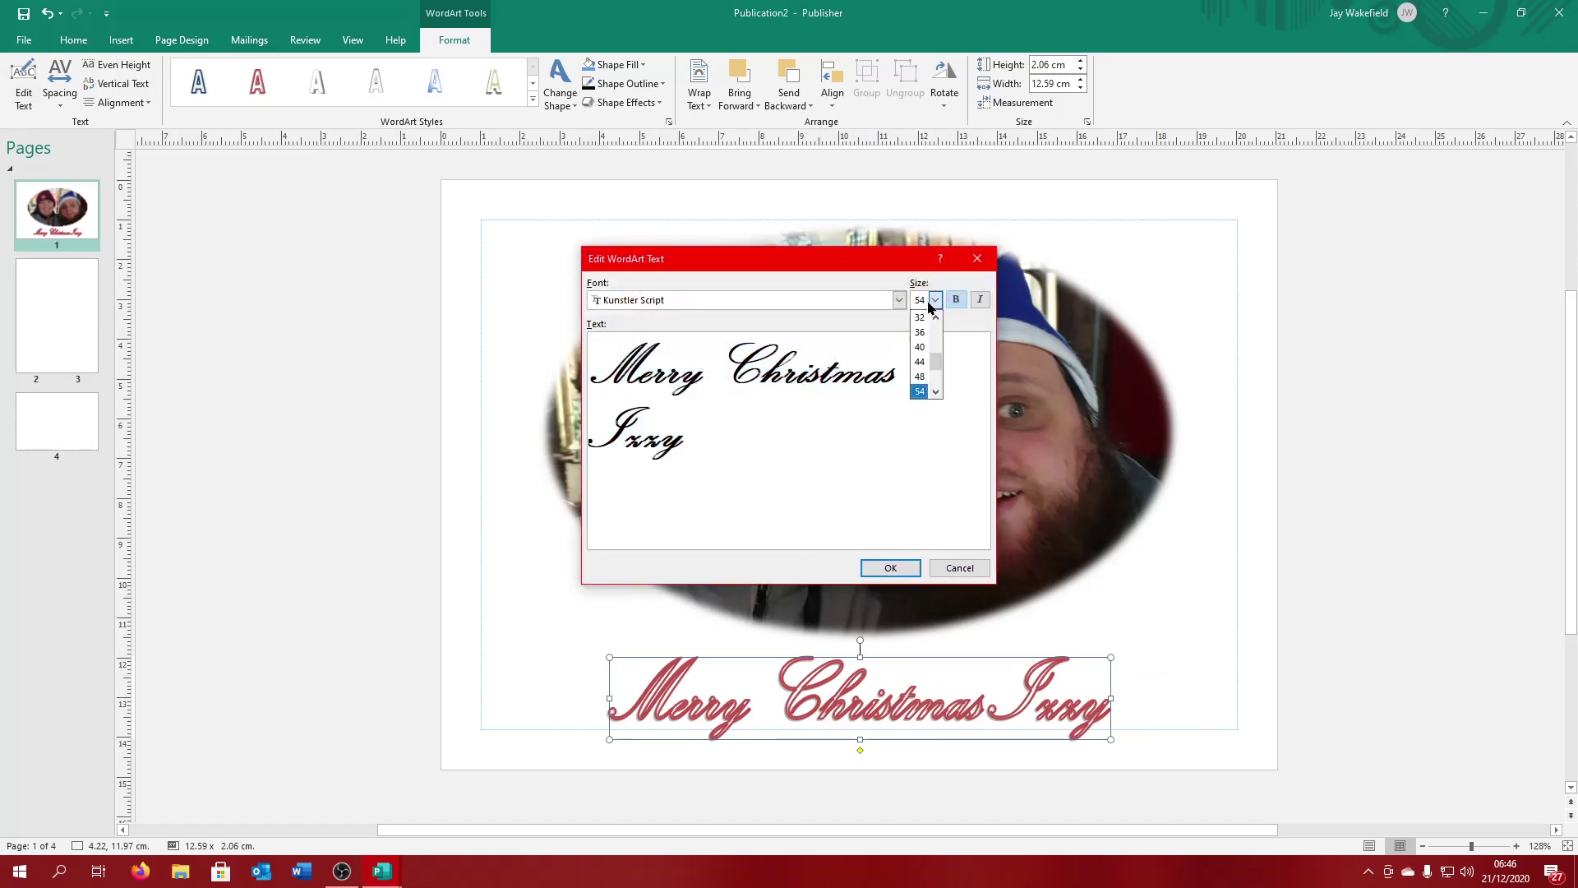
left_click(920, 392)
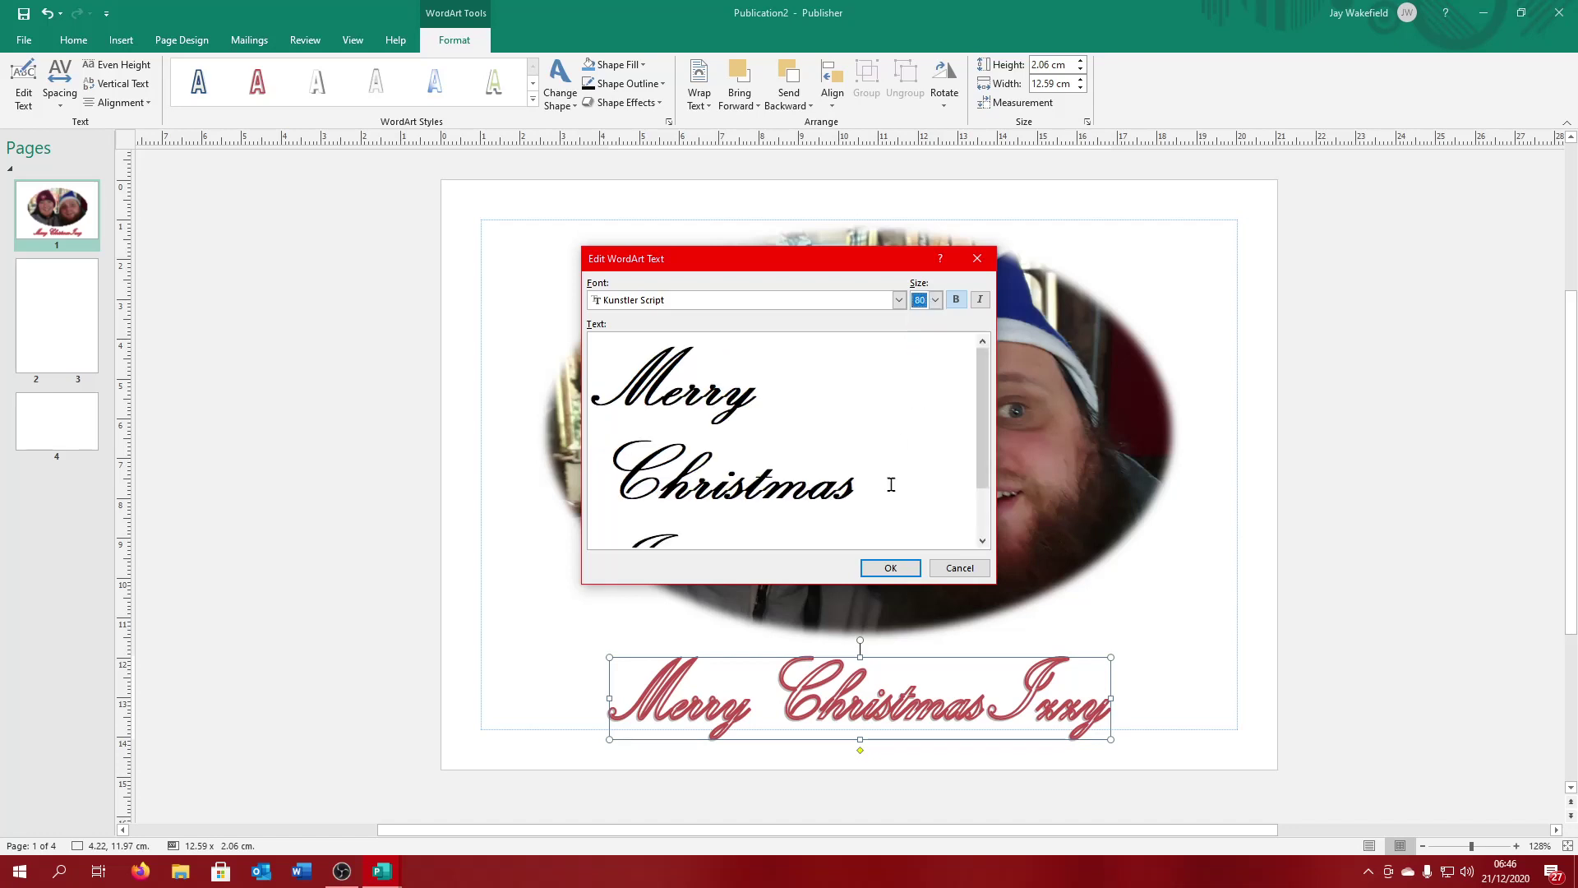
left_click(889, 567)
left_click_drag(915, 672, 795, 623)
left_click(1532, 662)
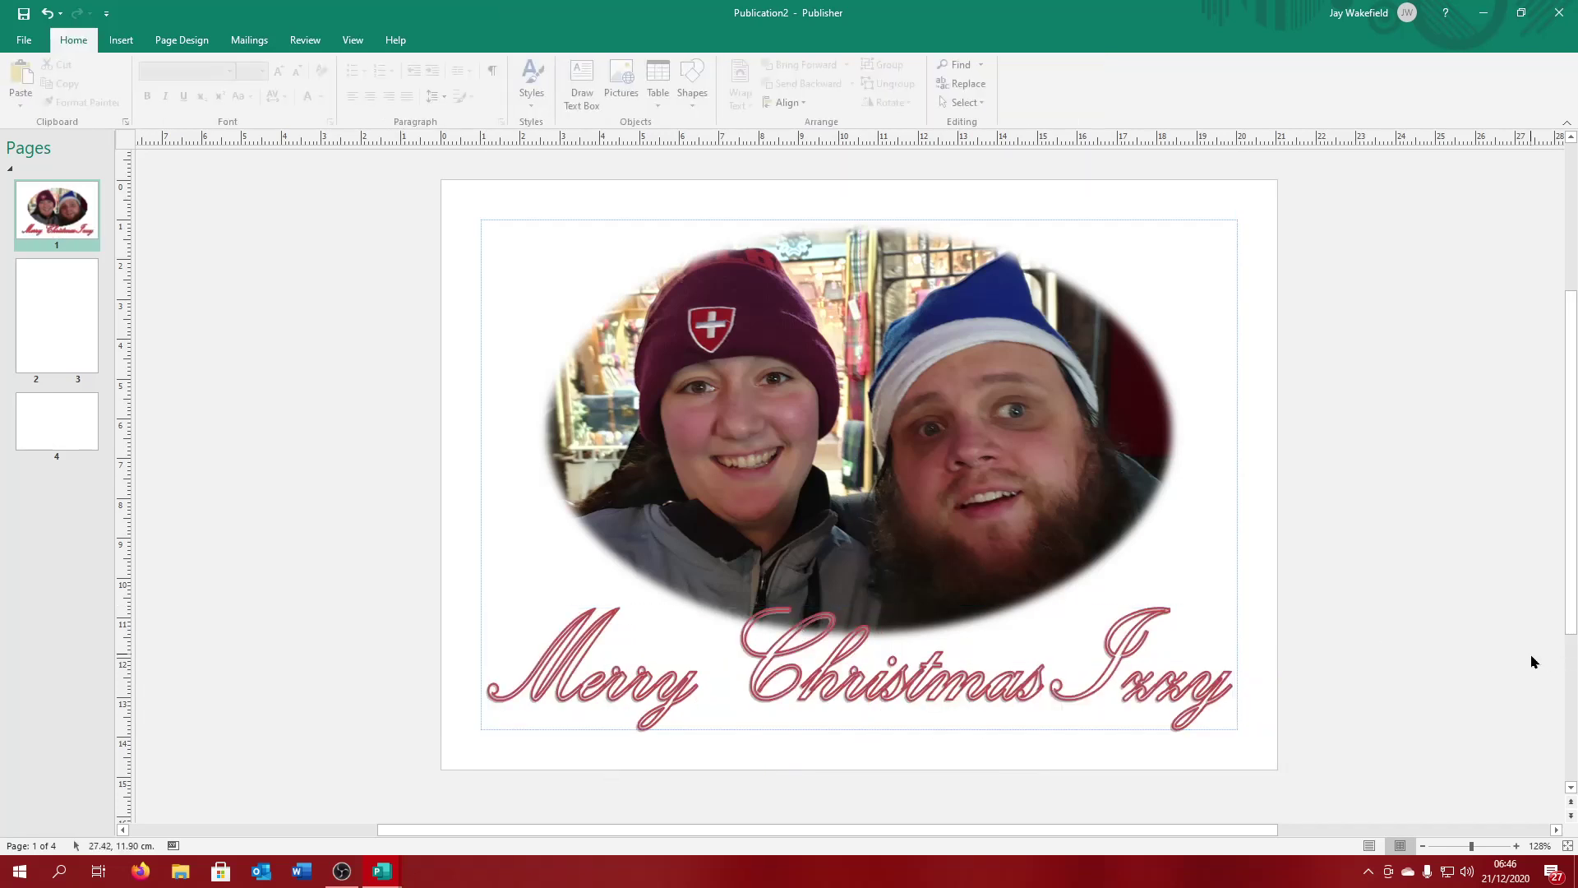
Step: Move the oval photo slightly up the front page to about 2.40, 0.77 cm
left_click(807, 646)
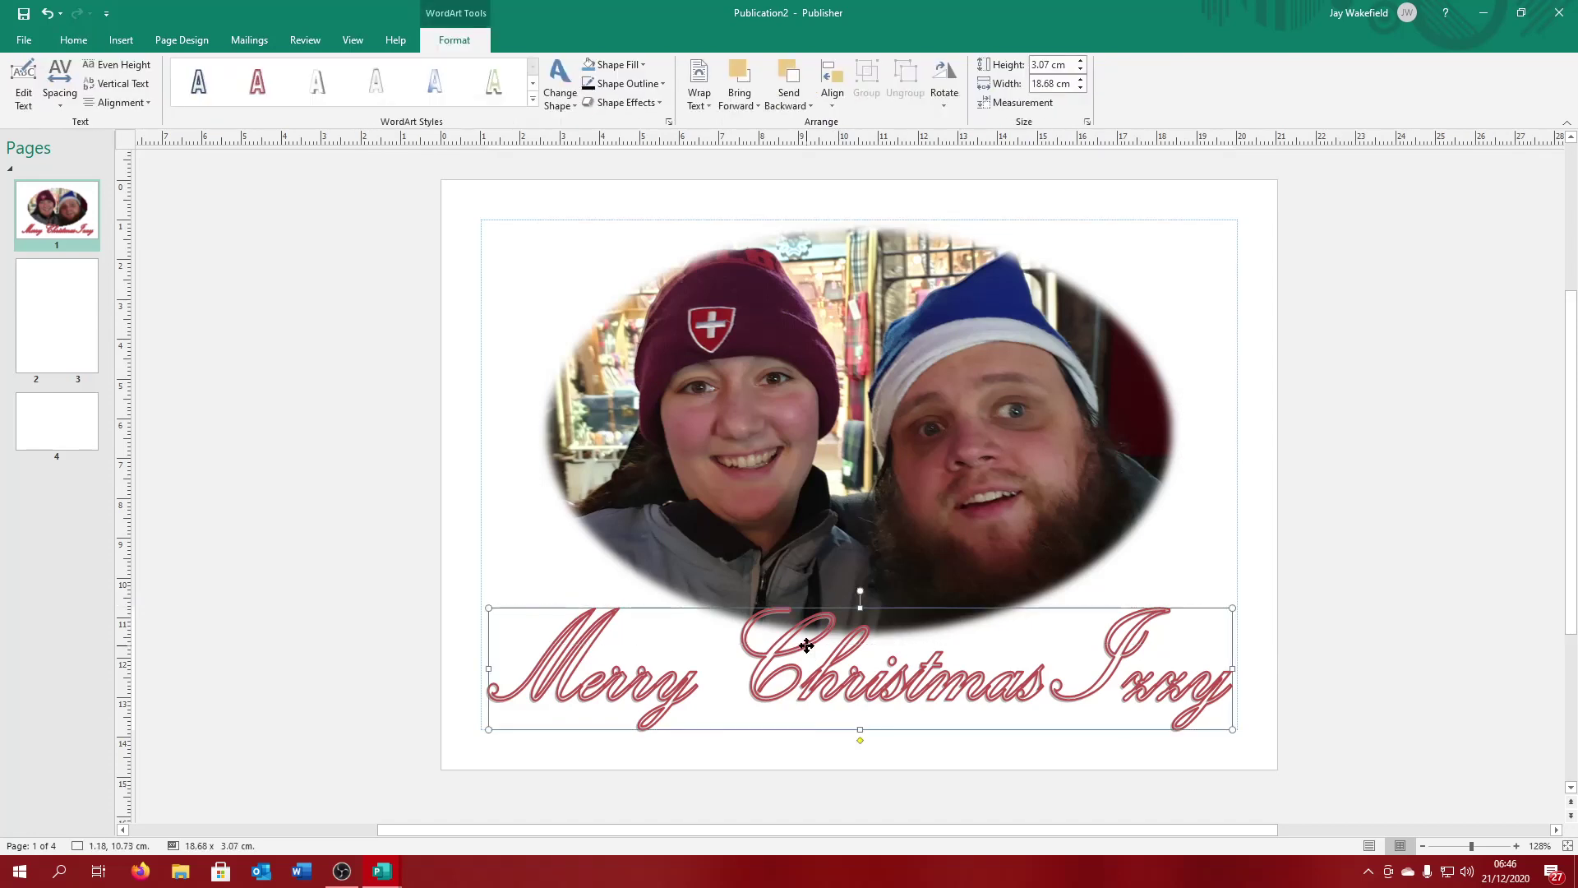
right_click(806, 645)
left_click(1044, 319)
left_click(984, 320)
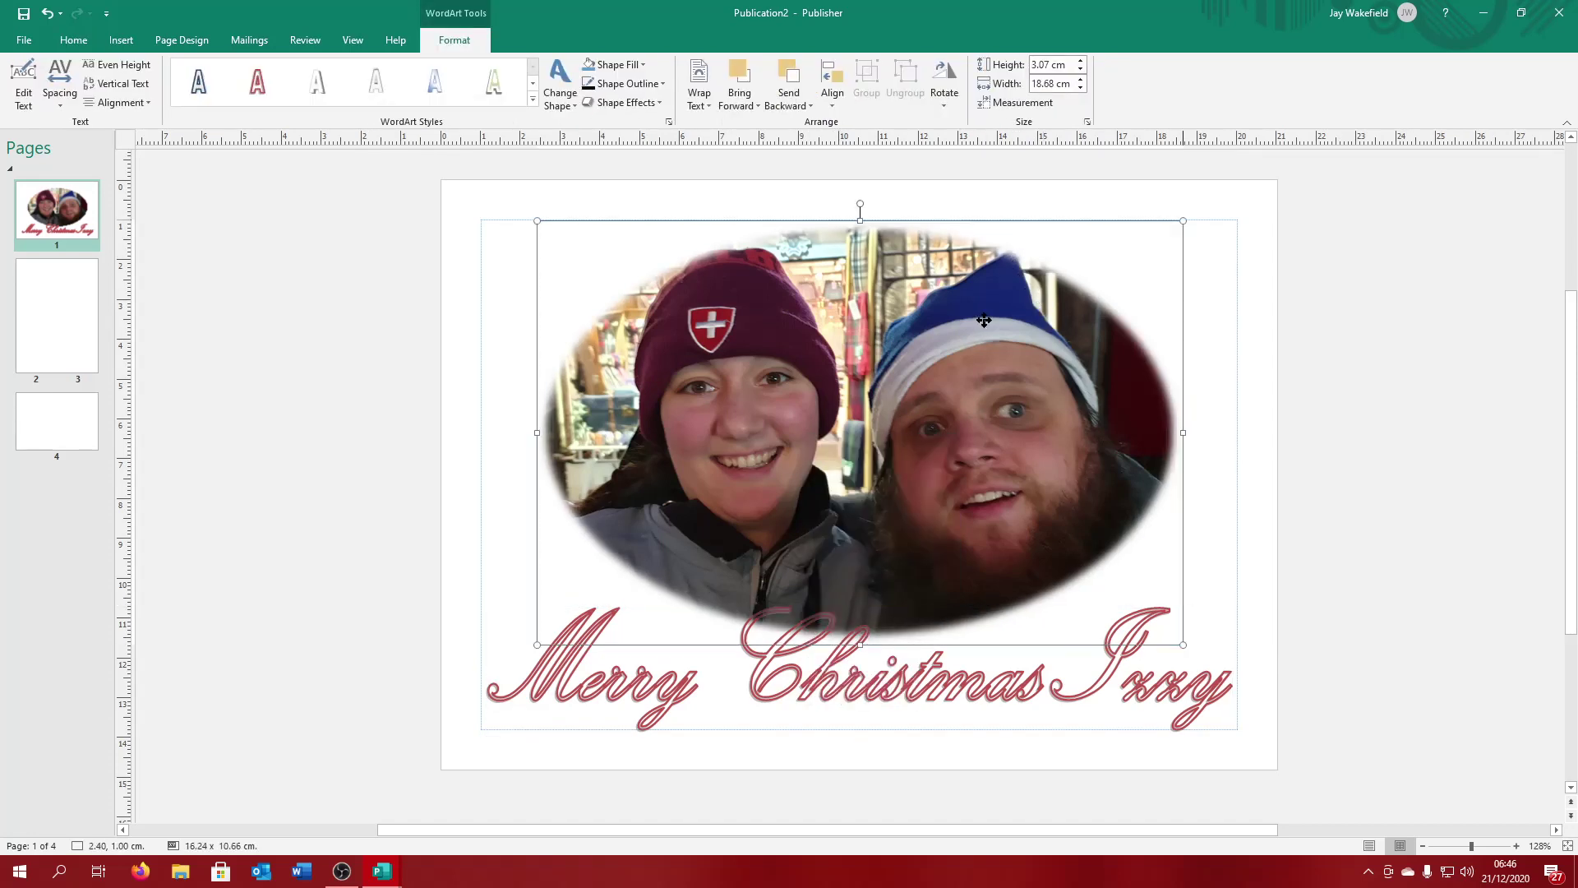
left_click_drag(984, 320, 984, 311)
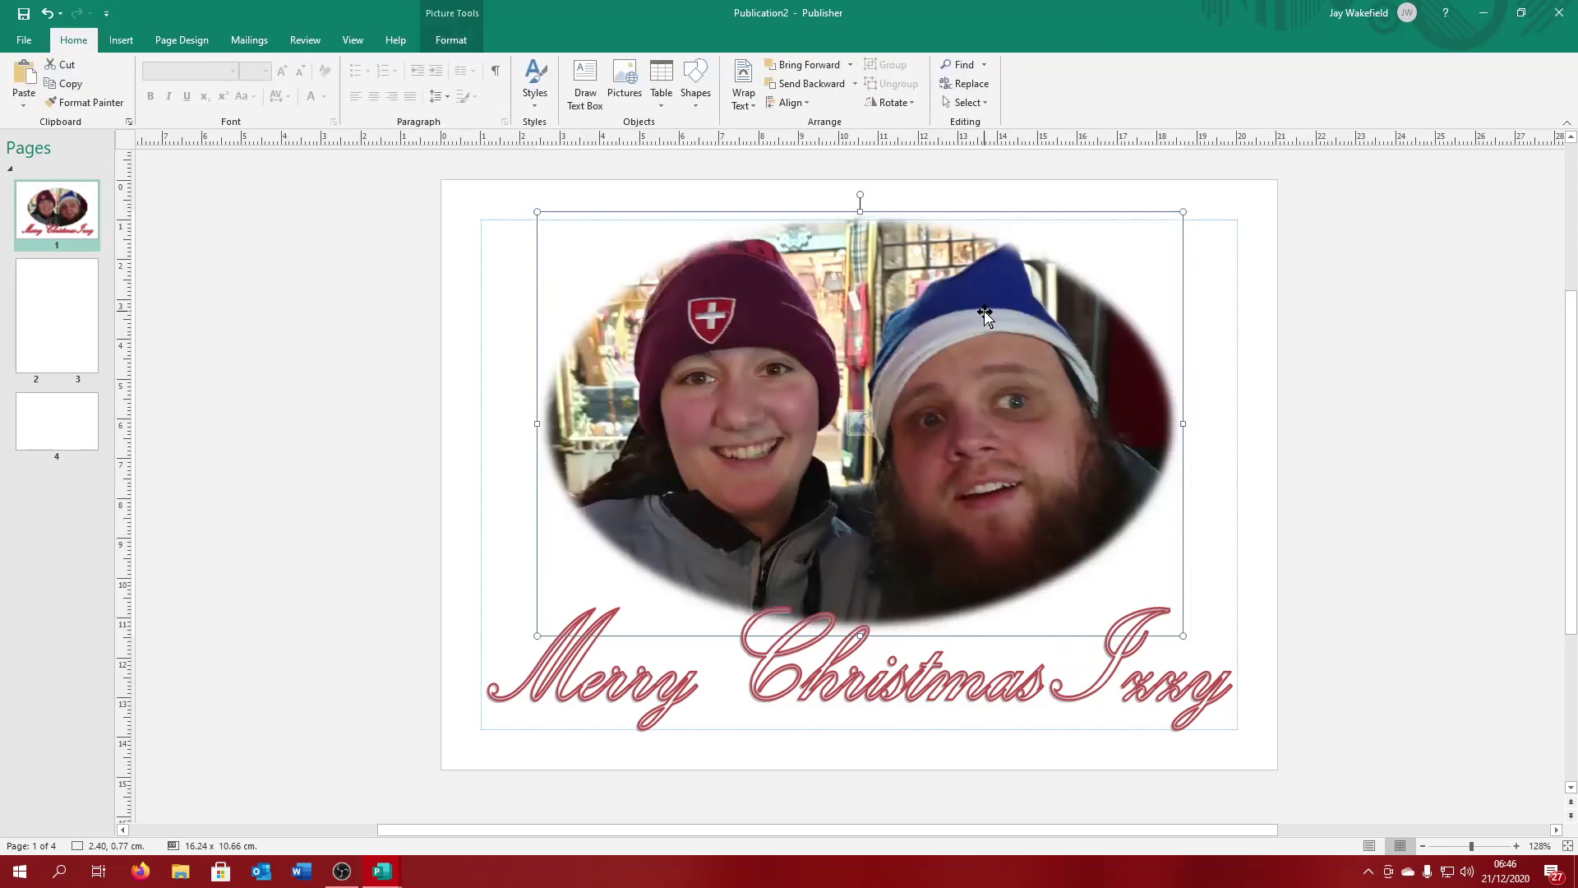
Step: Move the WordArt greeting down to about 1.18, 11.44 cm so it clears the oval photo
left_click(814, 679)
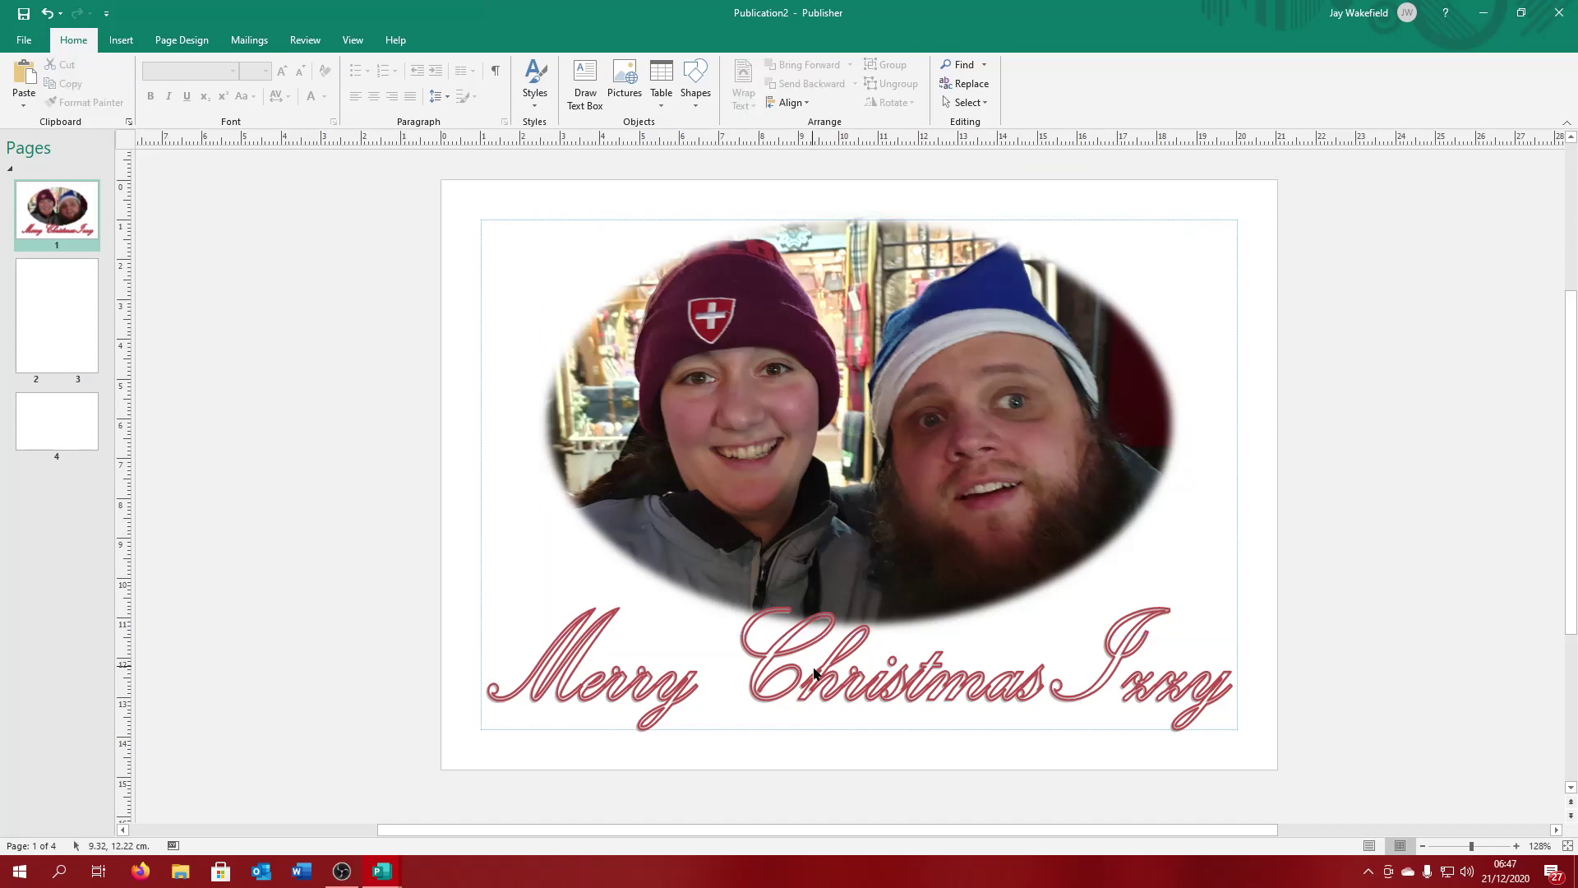
left_click_drag(813, 679, 817, 704)
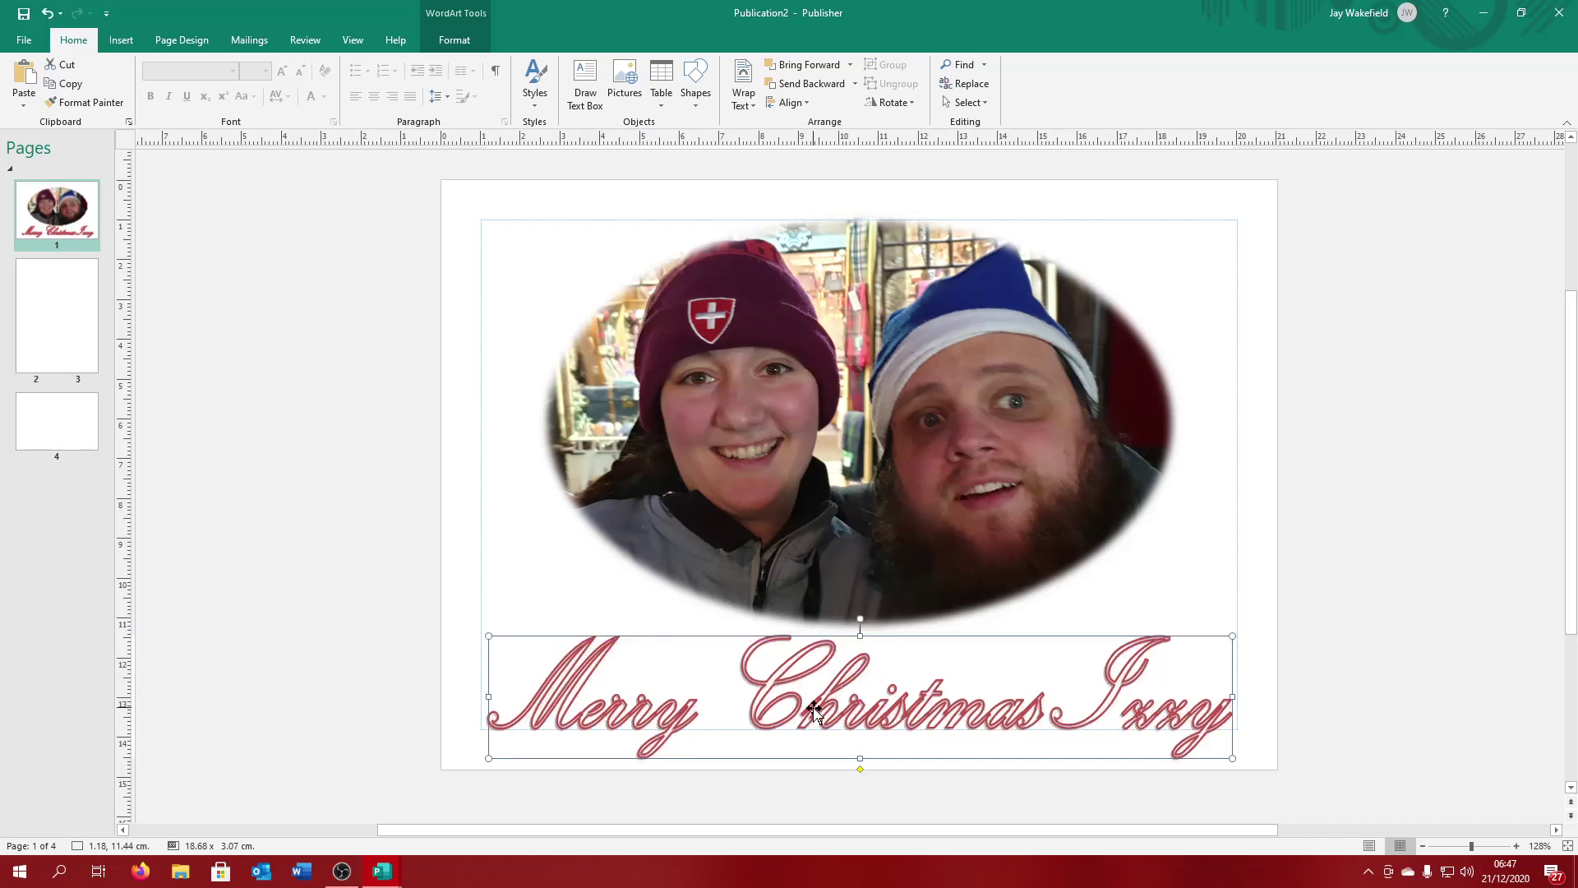
left_click(1513, 682)
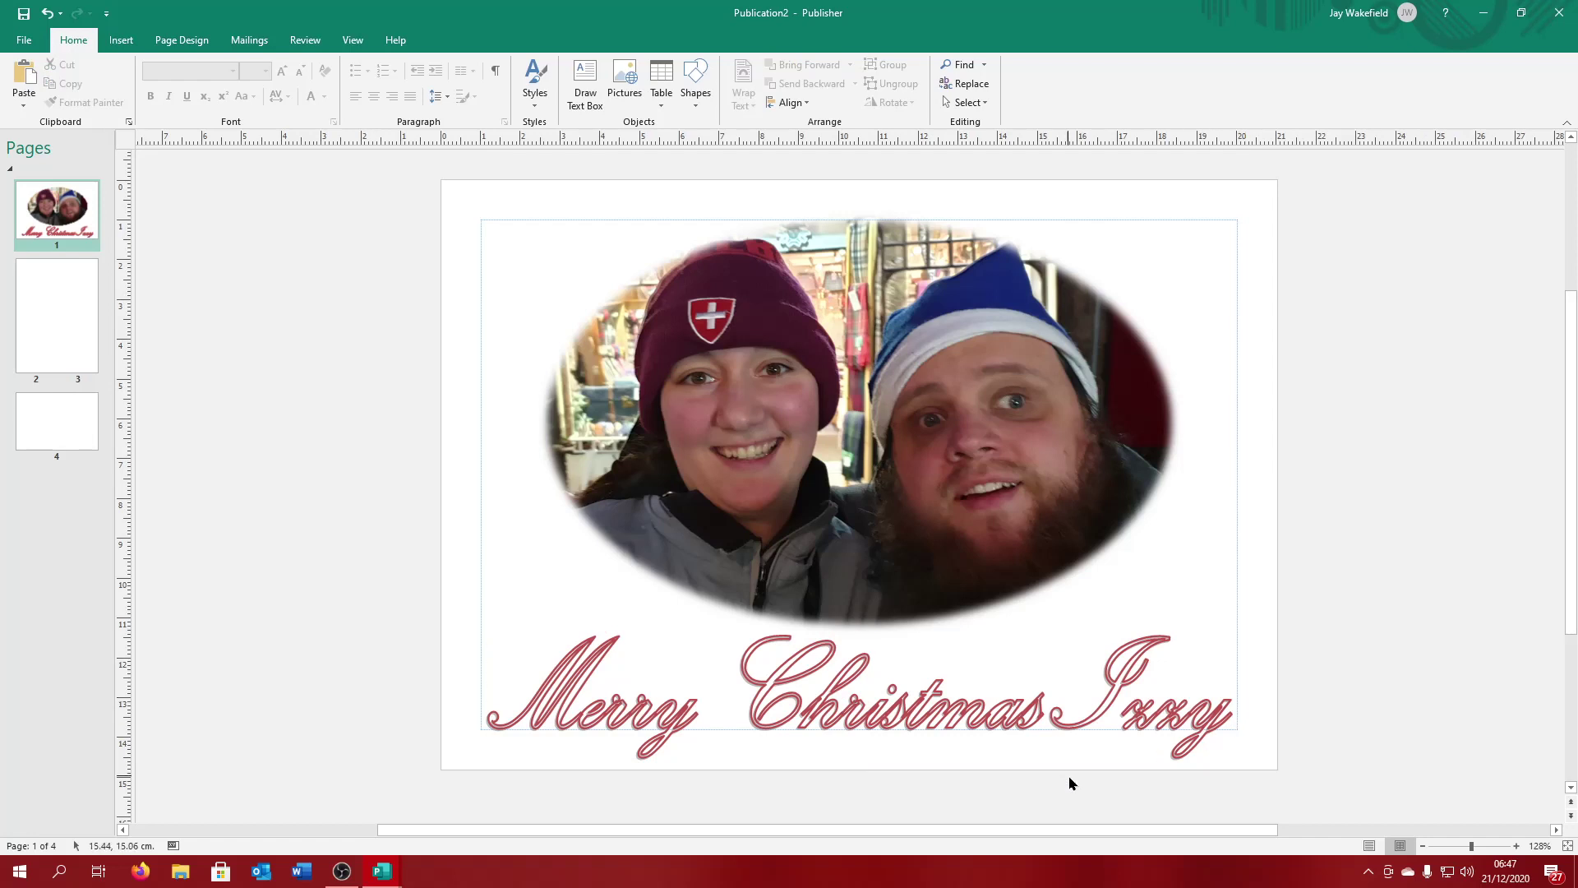
Step: Fill the WordArt greeting's letters with the standard green colour
left_click(935, 712)
right_click(935, 711)
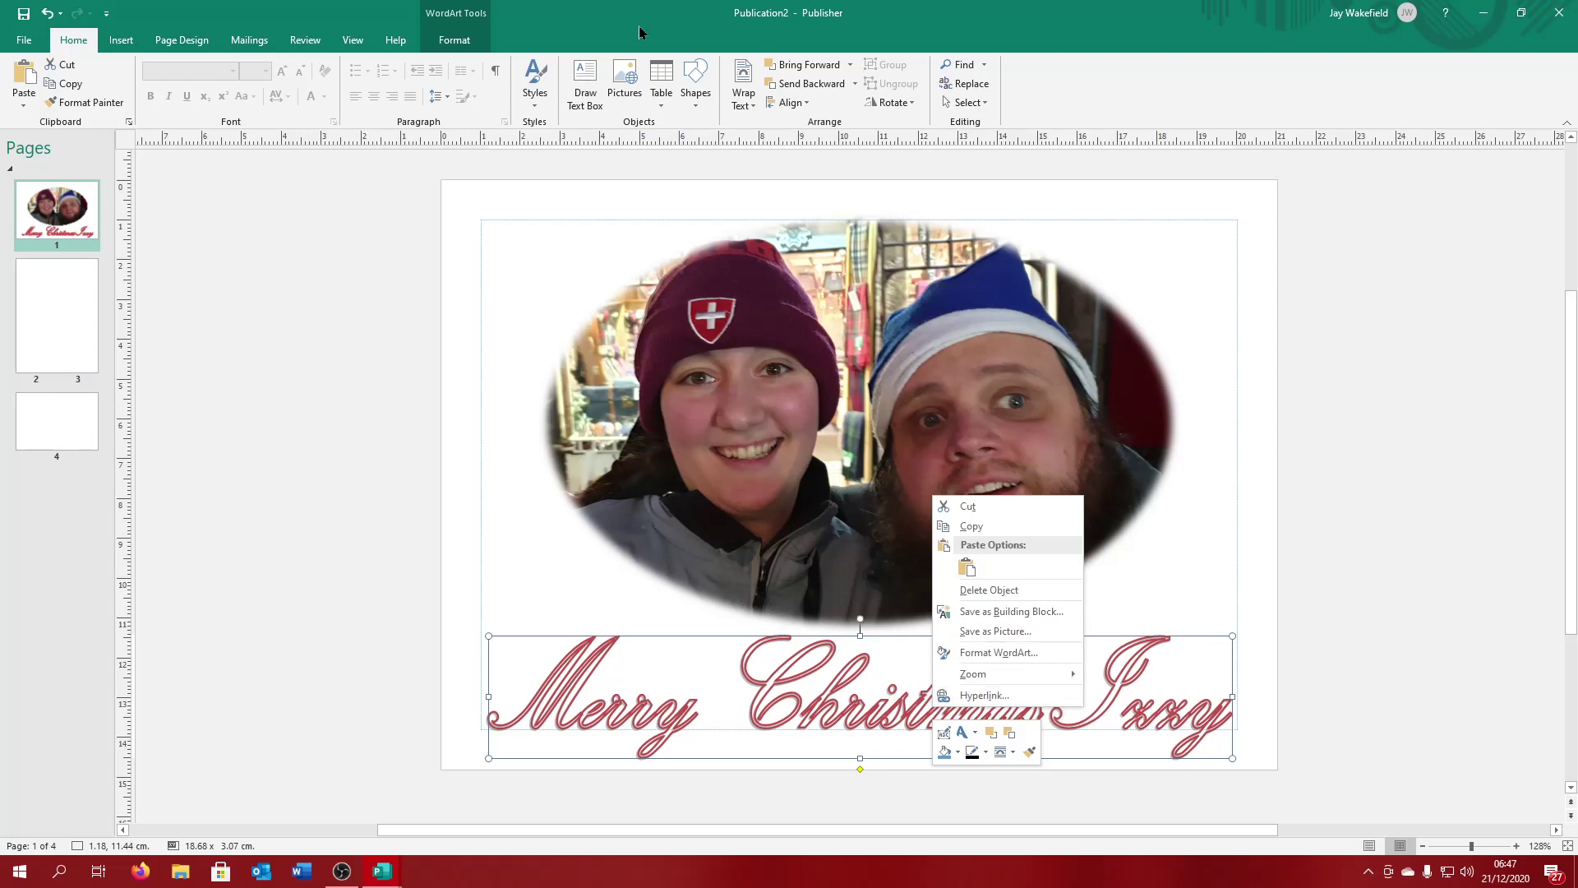
left_click(658, 8)
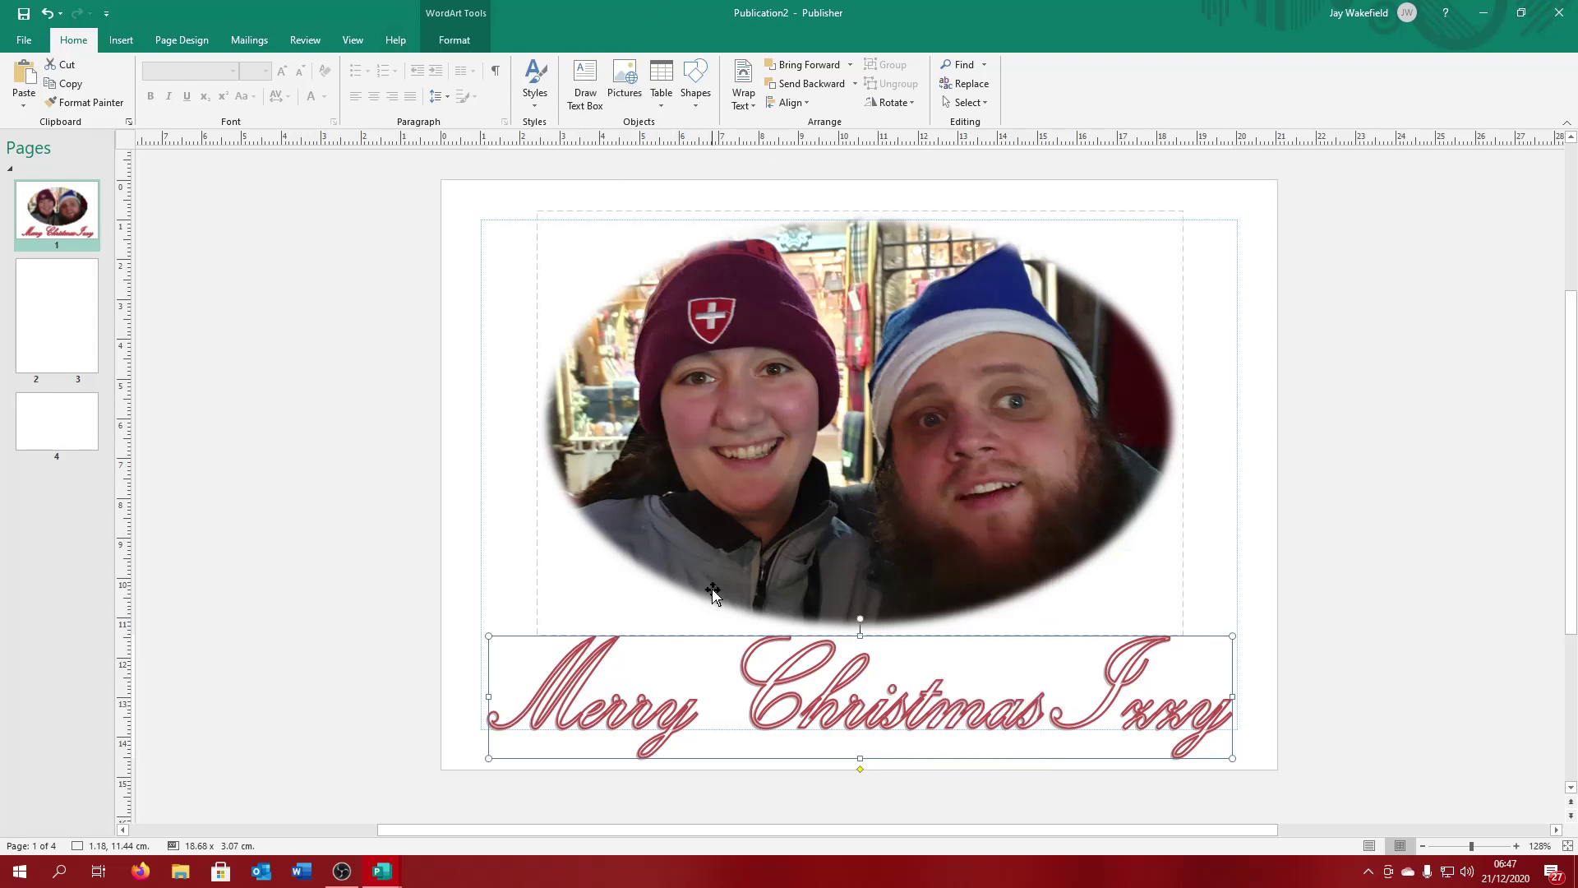
right_click(768, 693)
left_click(764, 695)
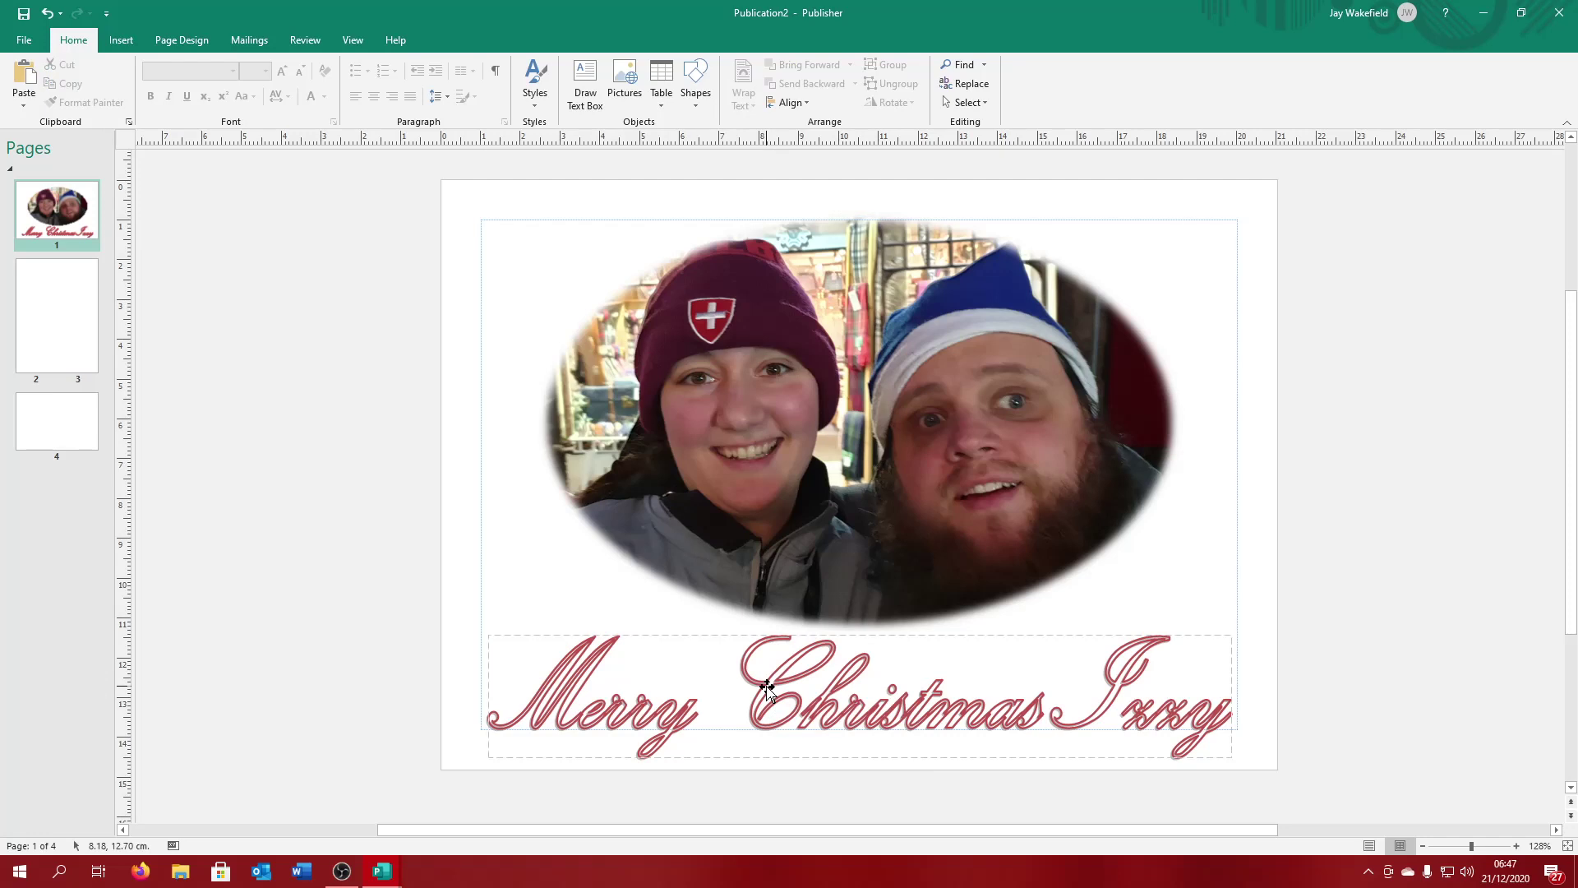
right_click(769, 692)
left_click(882, 636)
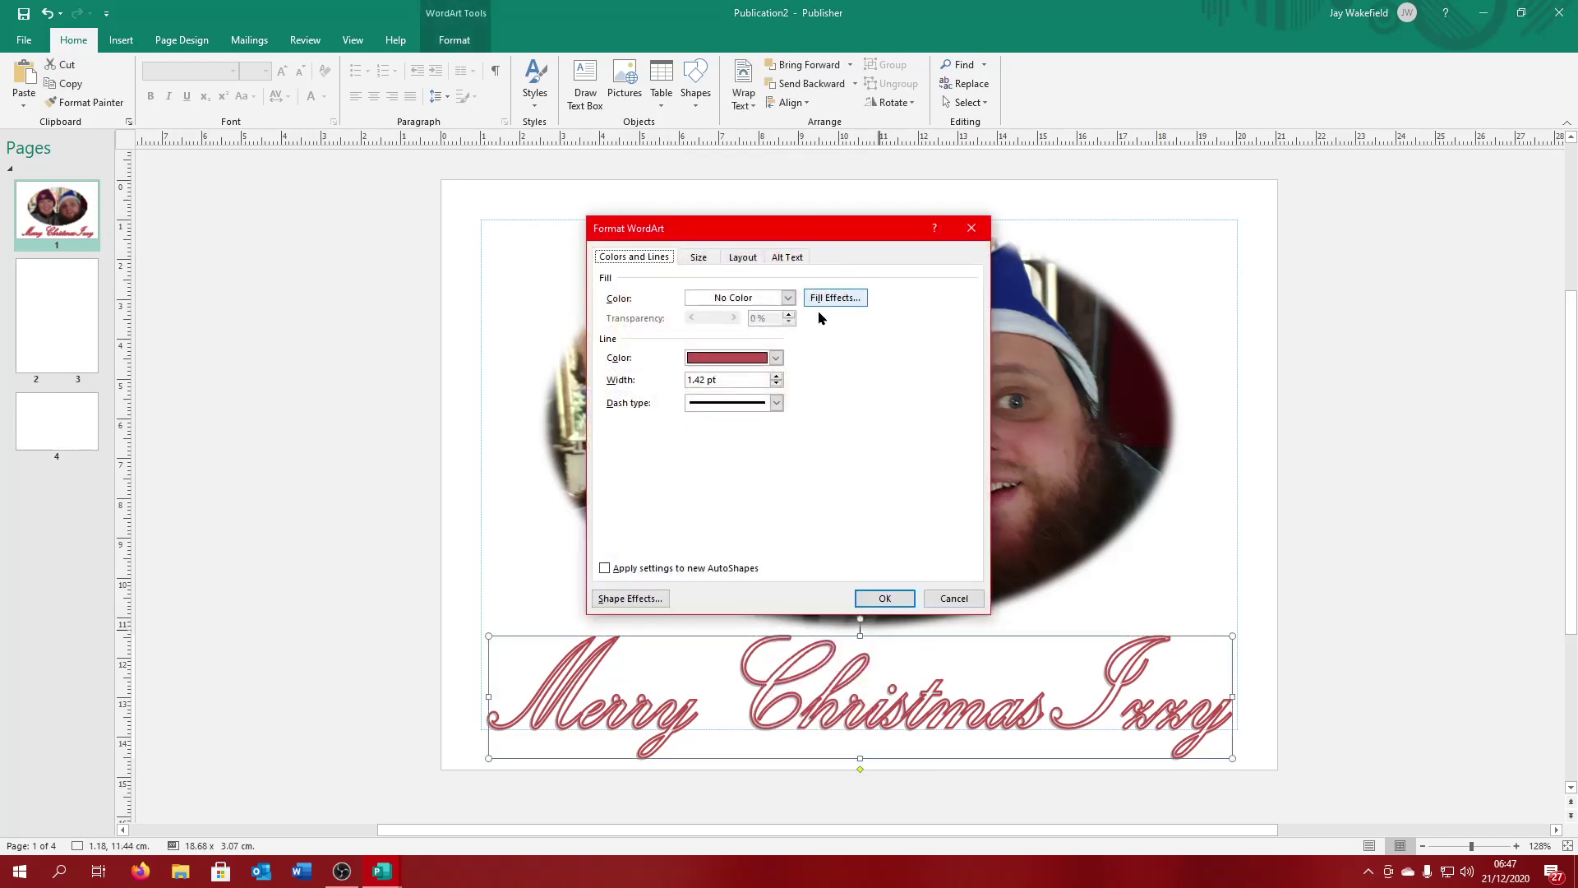
left_click(751, 299)
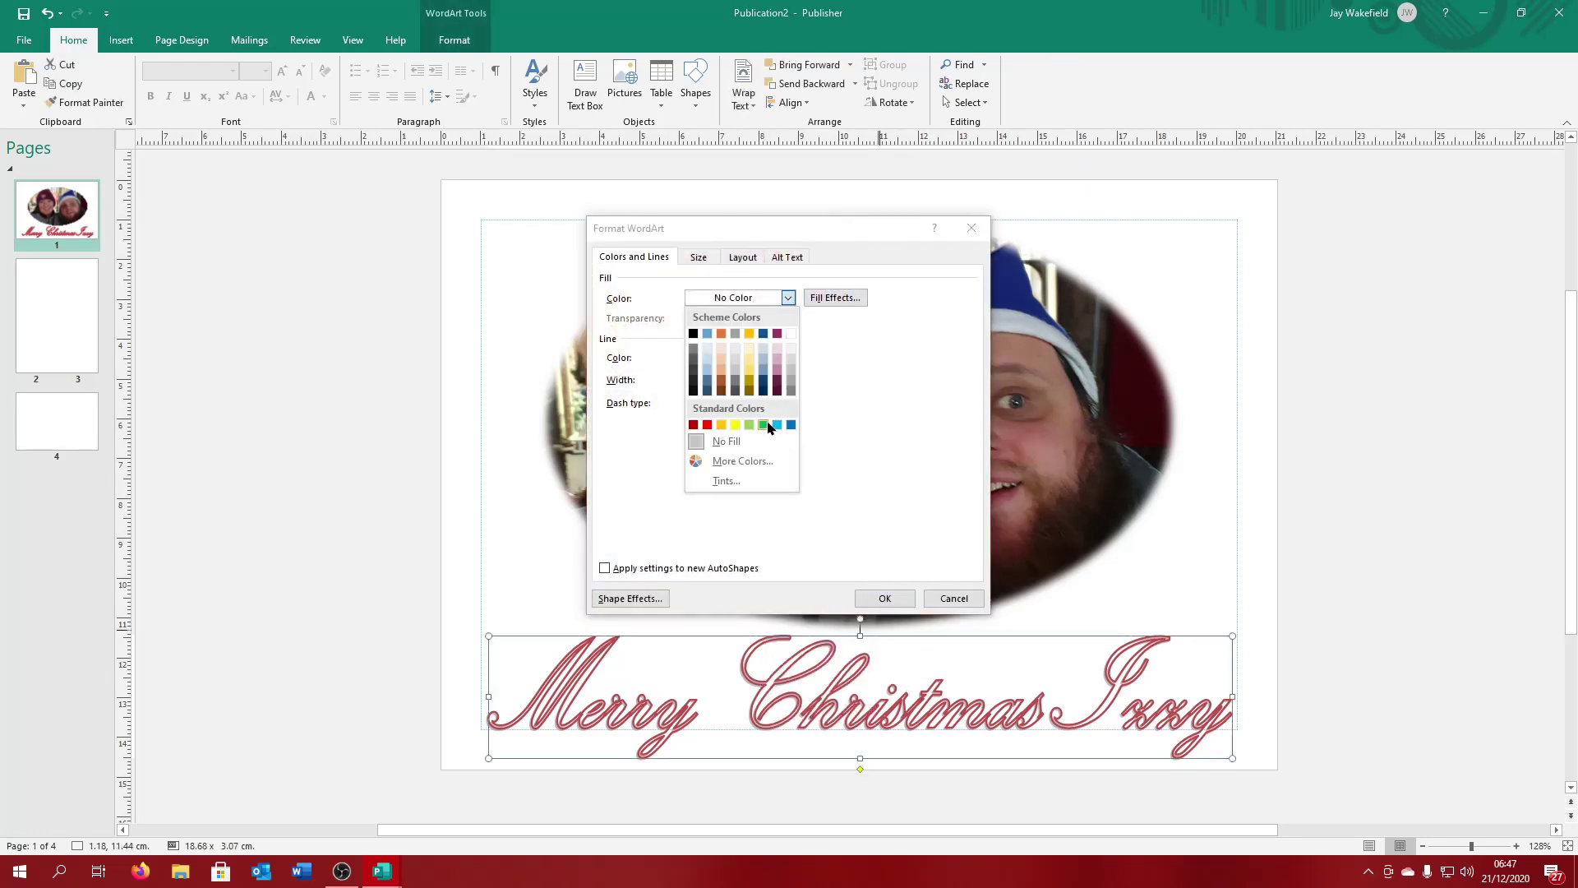
left_click(763, 424)
left_click(893, 598)
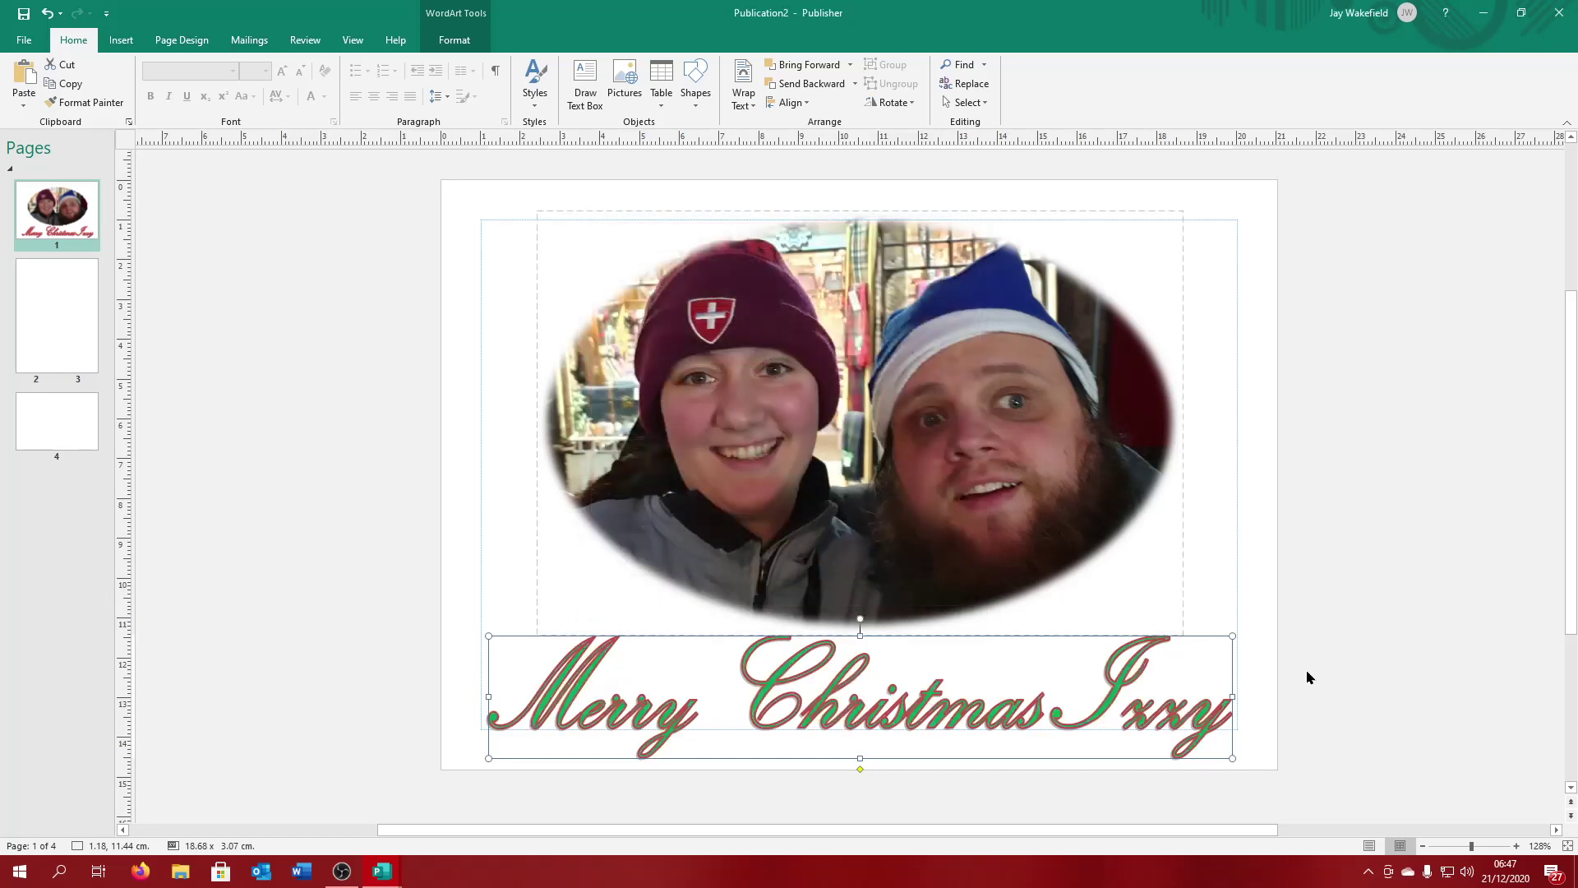
left_click(1352, 672)
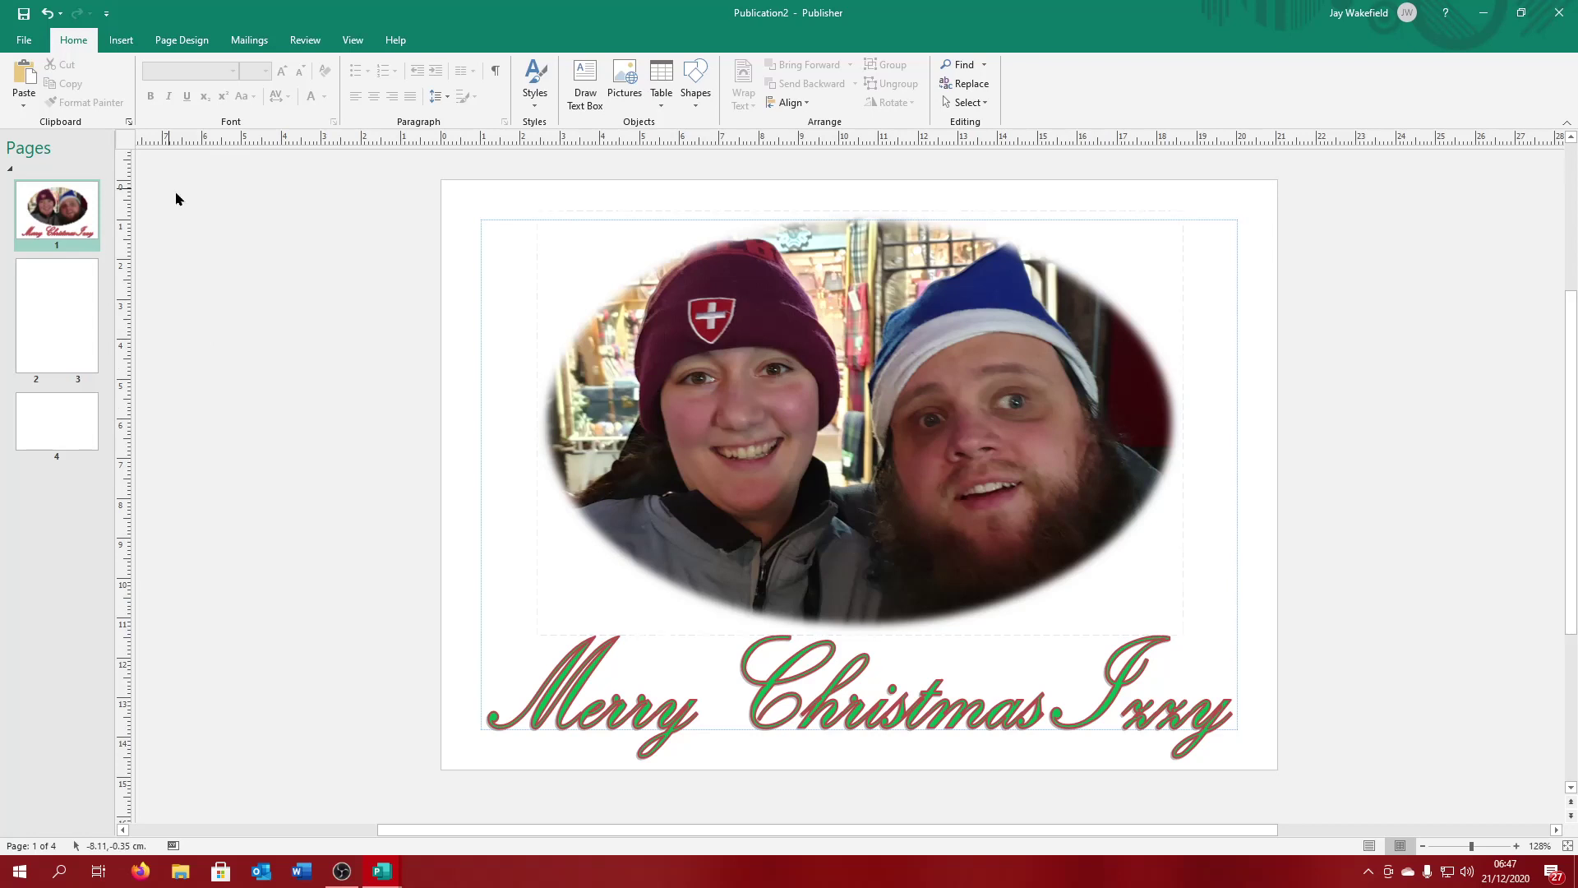
Step: Draw a text box about 19.00 x 3.24 cm across the upper margin of page 3, the lower inside page
left_click(58, 300)
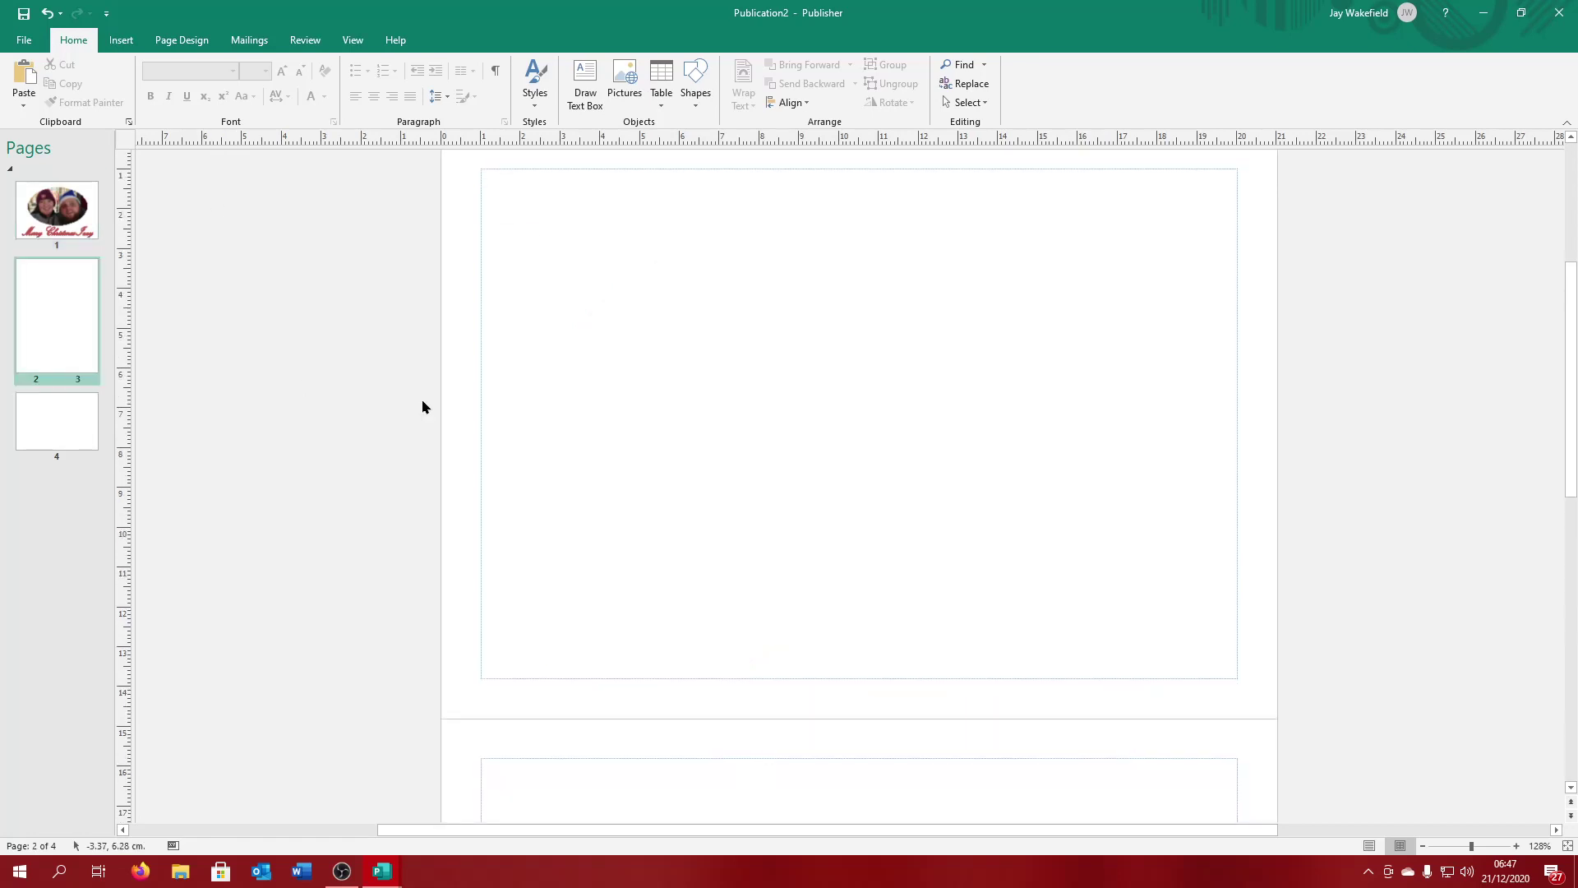
scroll(543, 411, "down", 4)
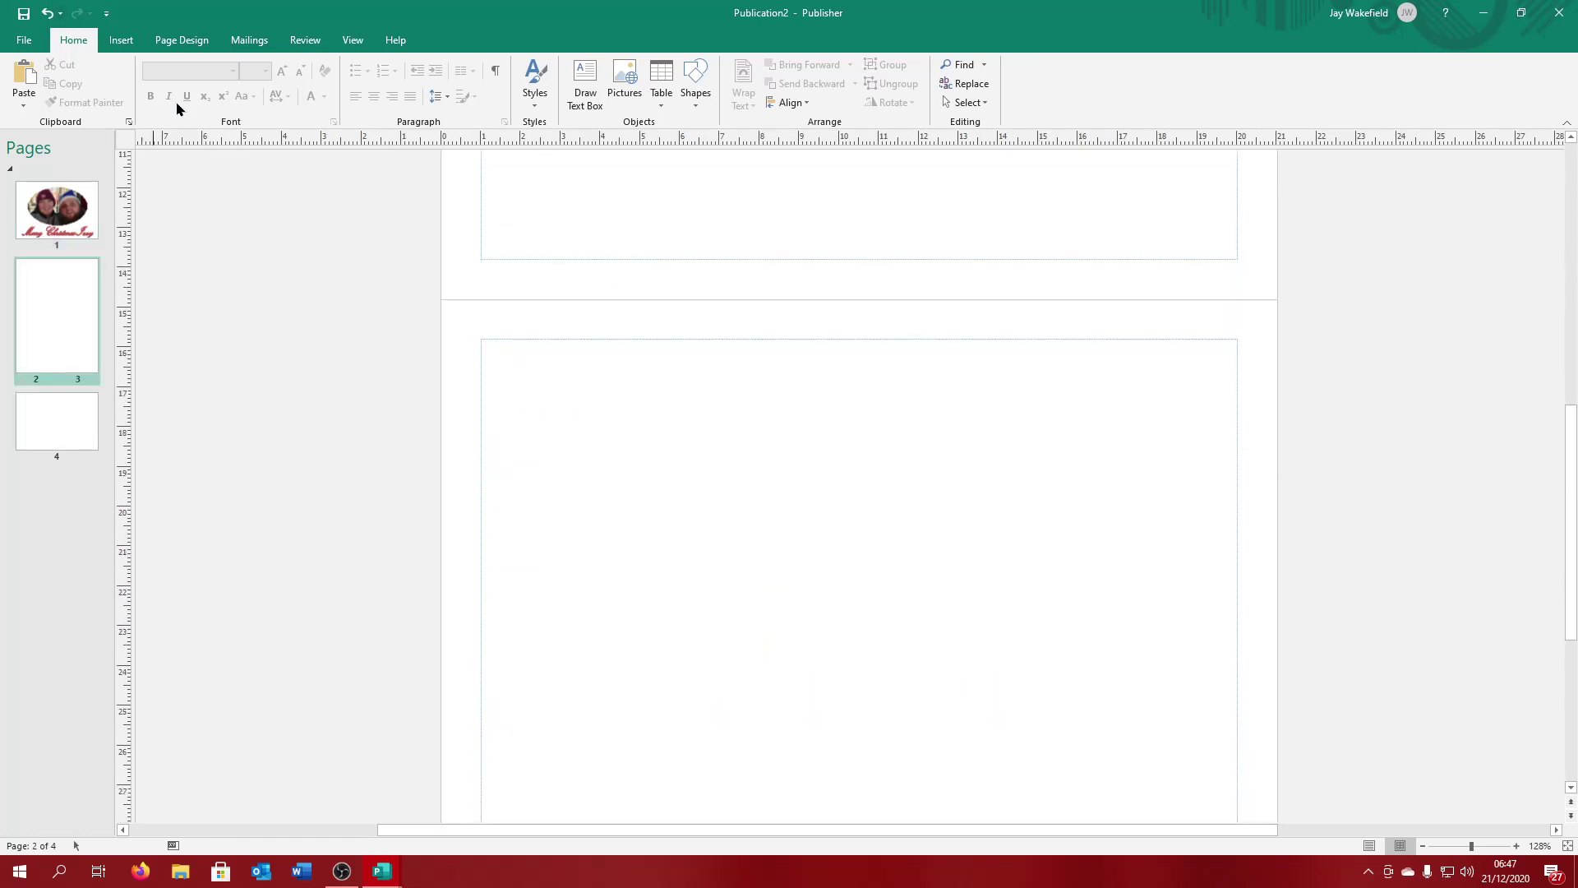
left_click(121, 40)
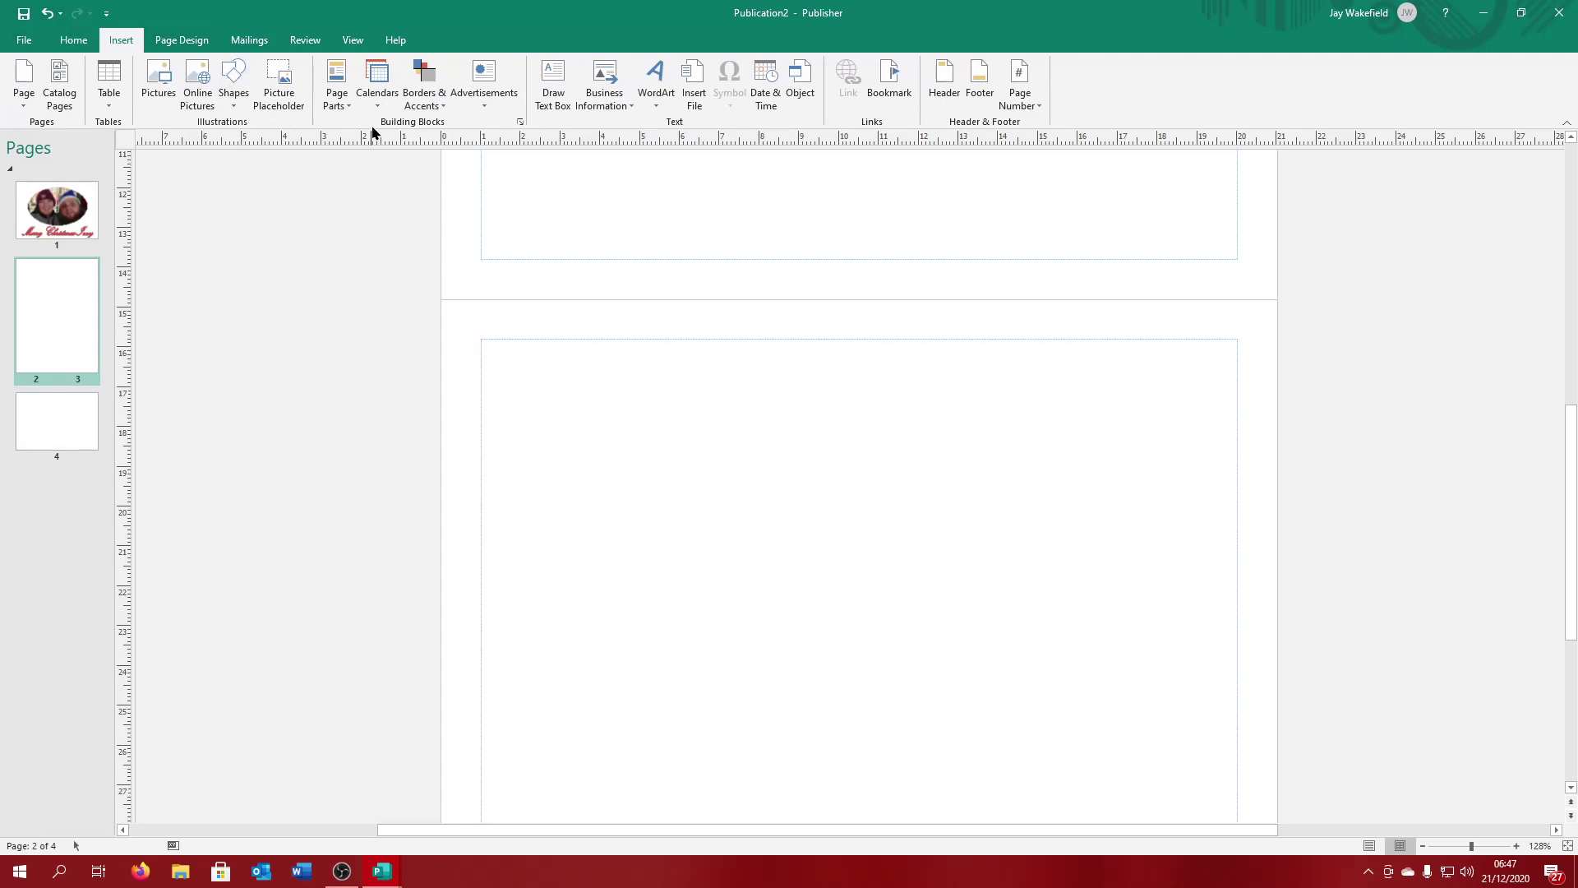
left_click(549, 97)
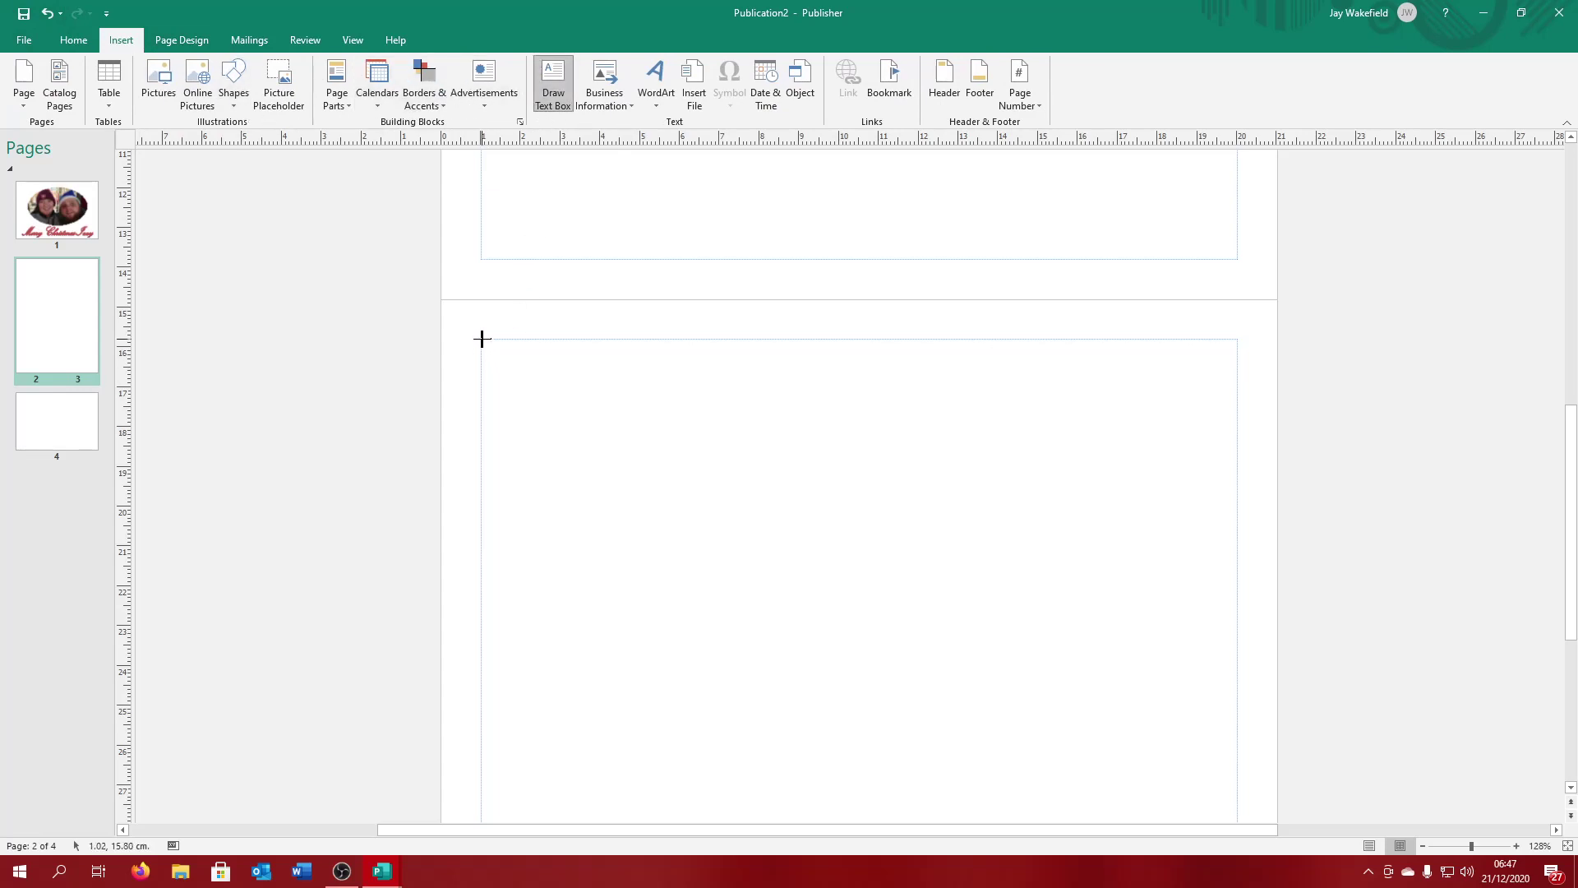
left_click_drag(482, 338, 1236, 470)
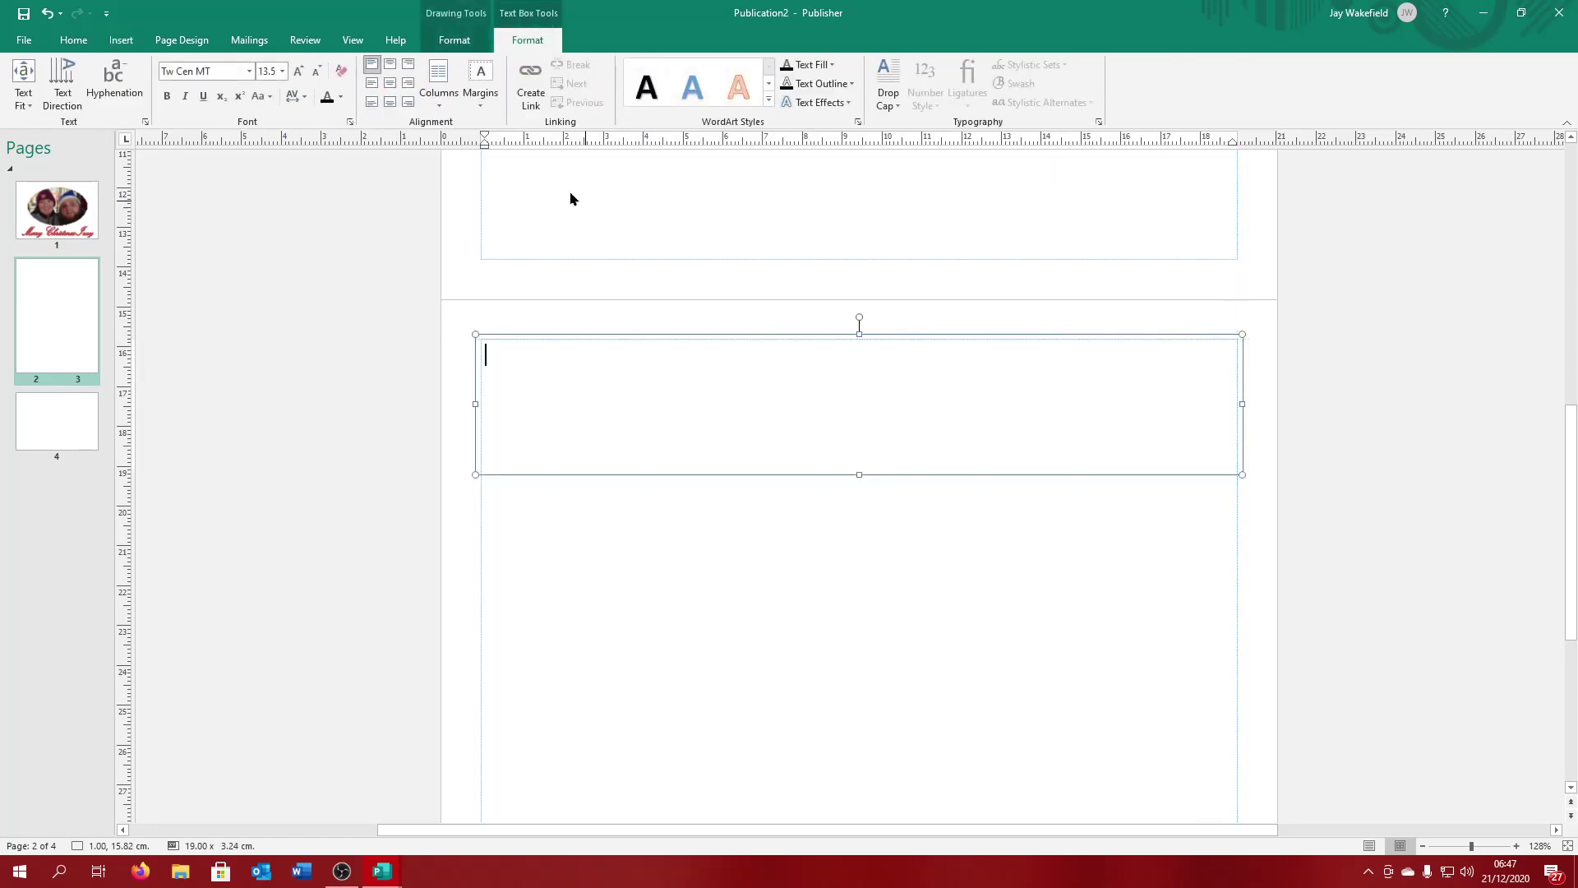
Step: Set the new text box's font to Kunstler Script
left_click(249, 70)
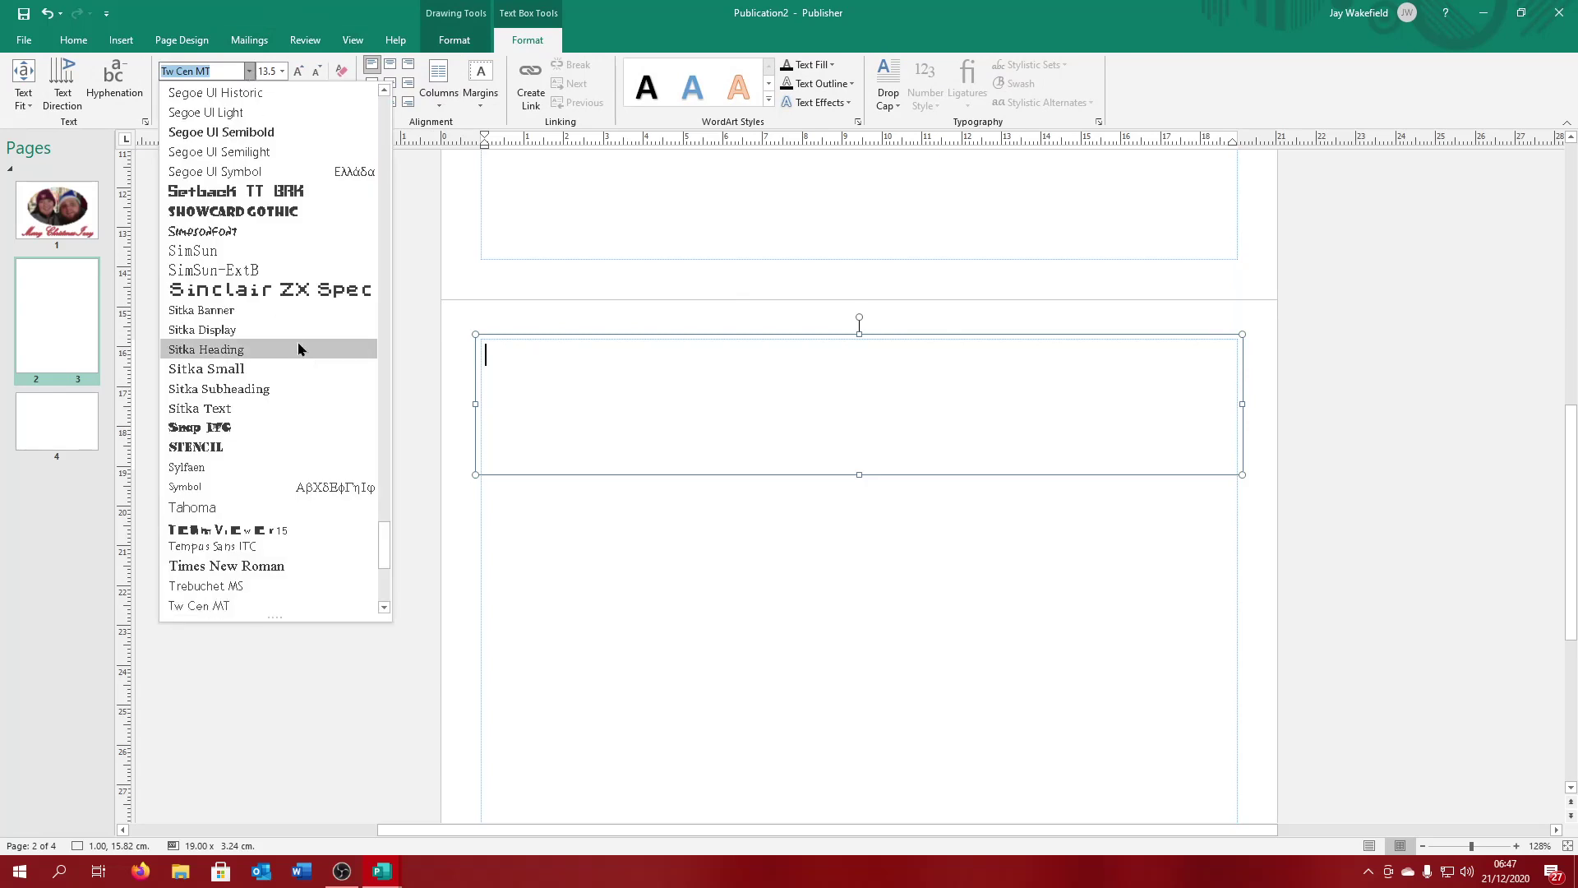
scroll(309, 352, "down", 6)
scroll(304, 352, "up", 15)
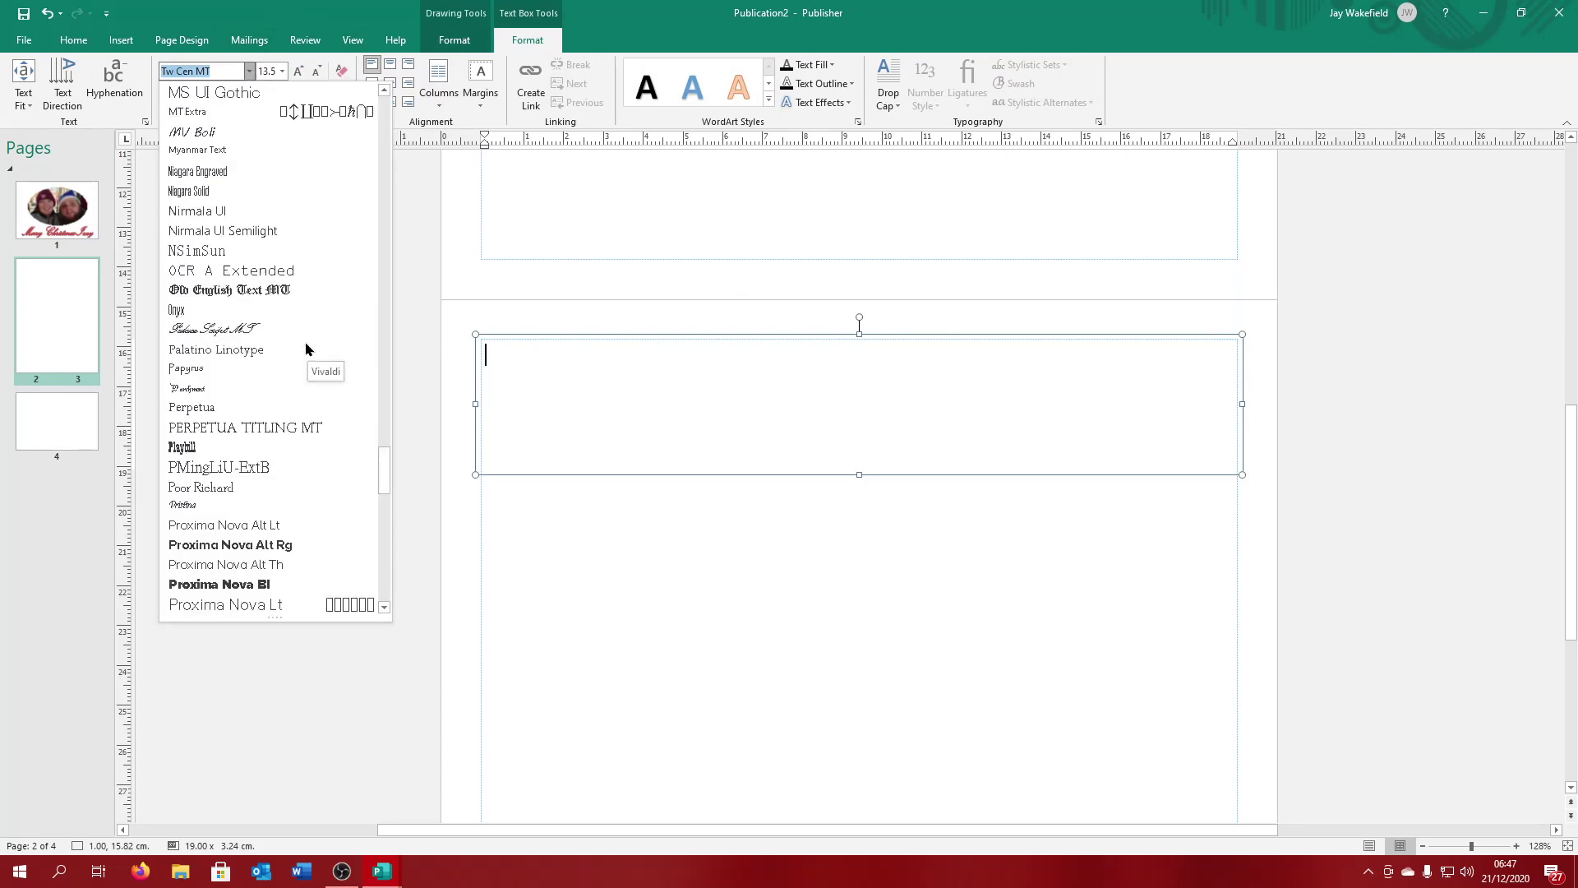
scroll(299, 351, "up", 5)
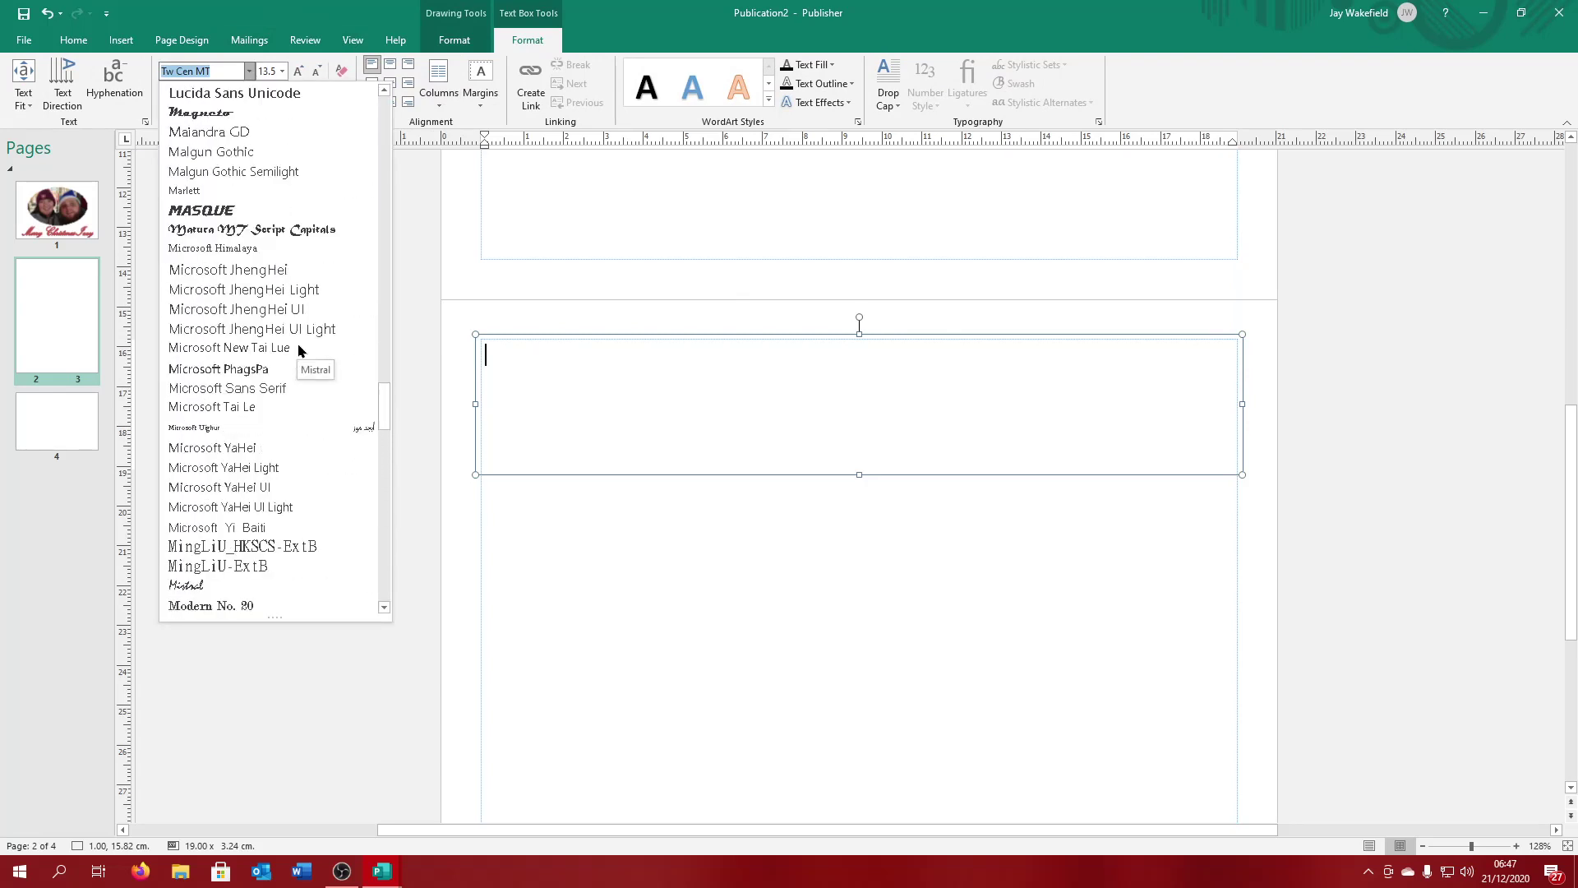
scroll(300, 351, "up", 3)
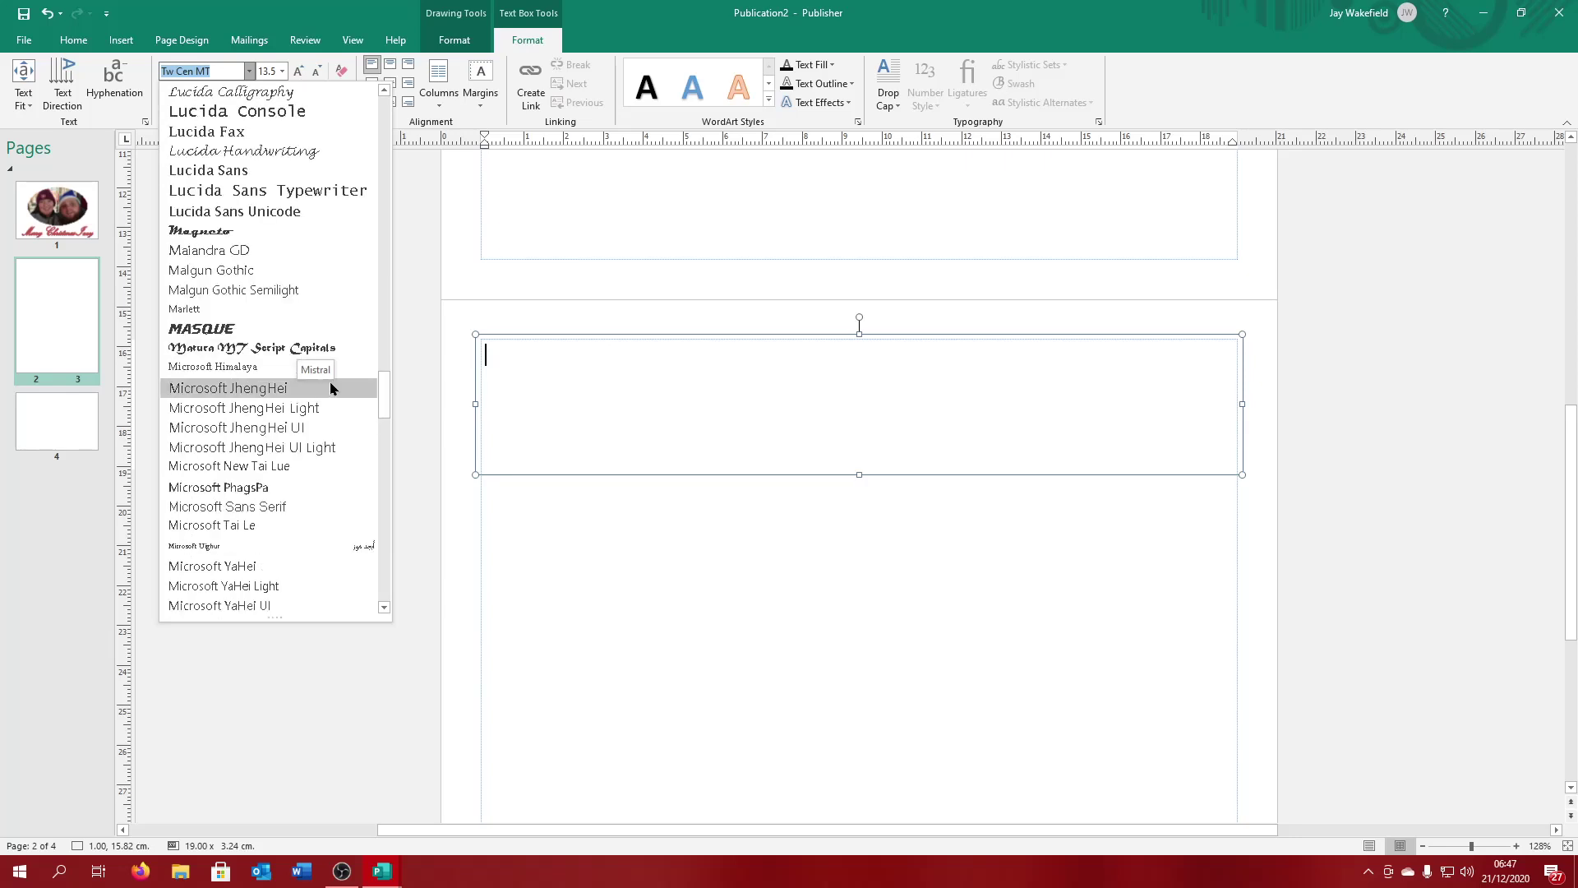
scroll(321, 247, "up", 3)
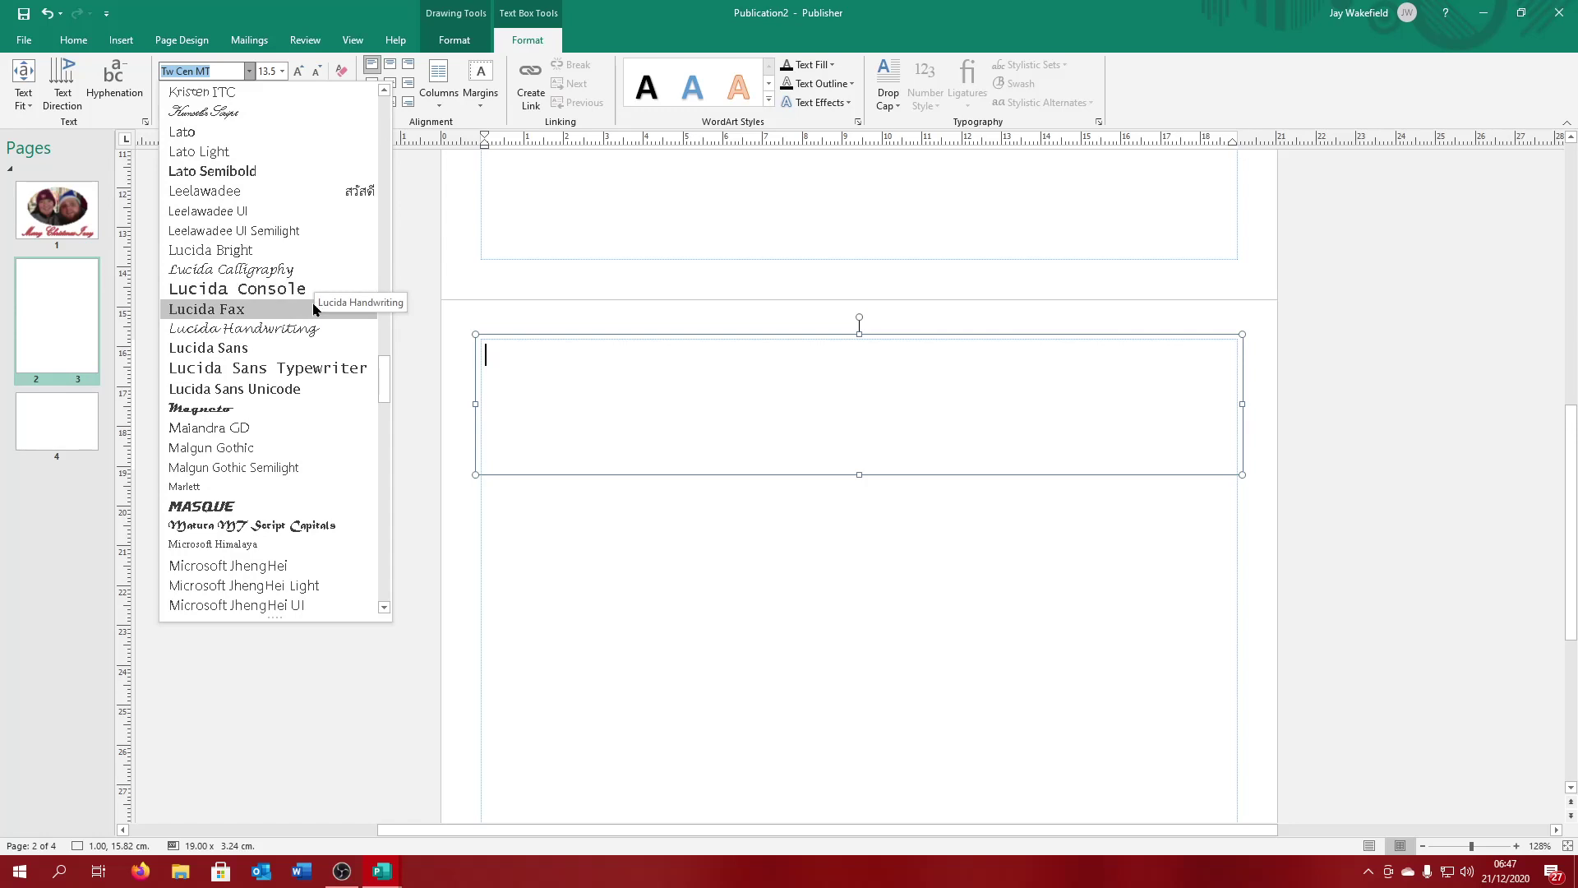
scroll(313, 309, "up", 2)
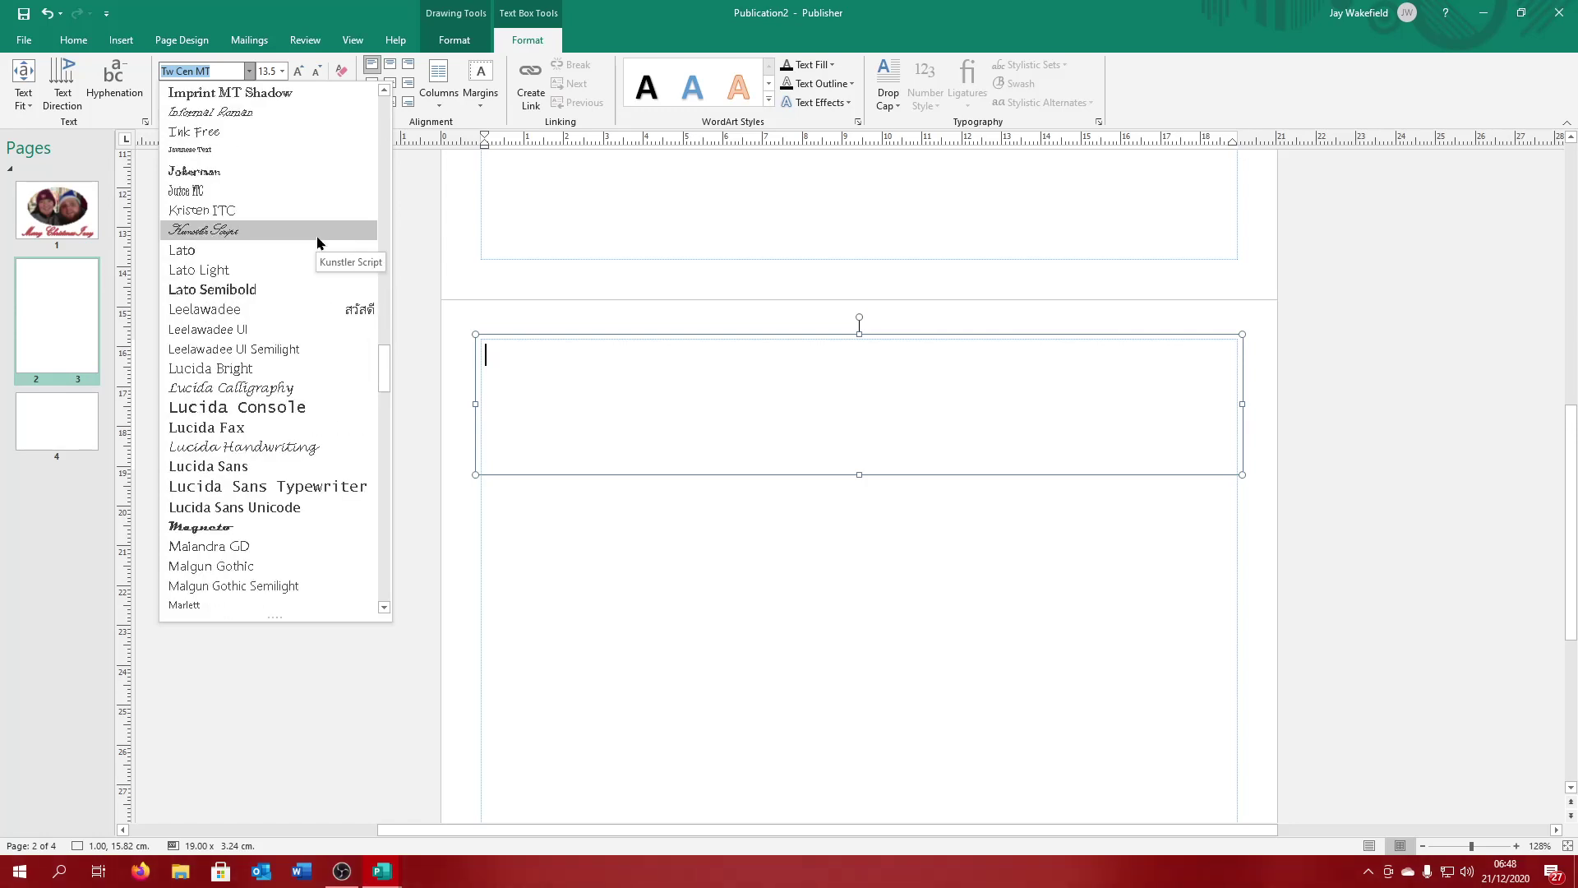
left_click(289, 235)
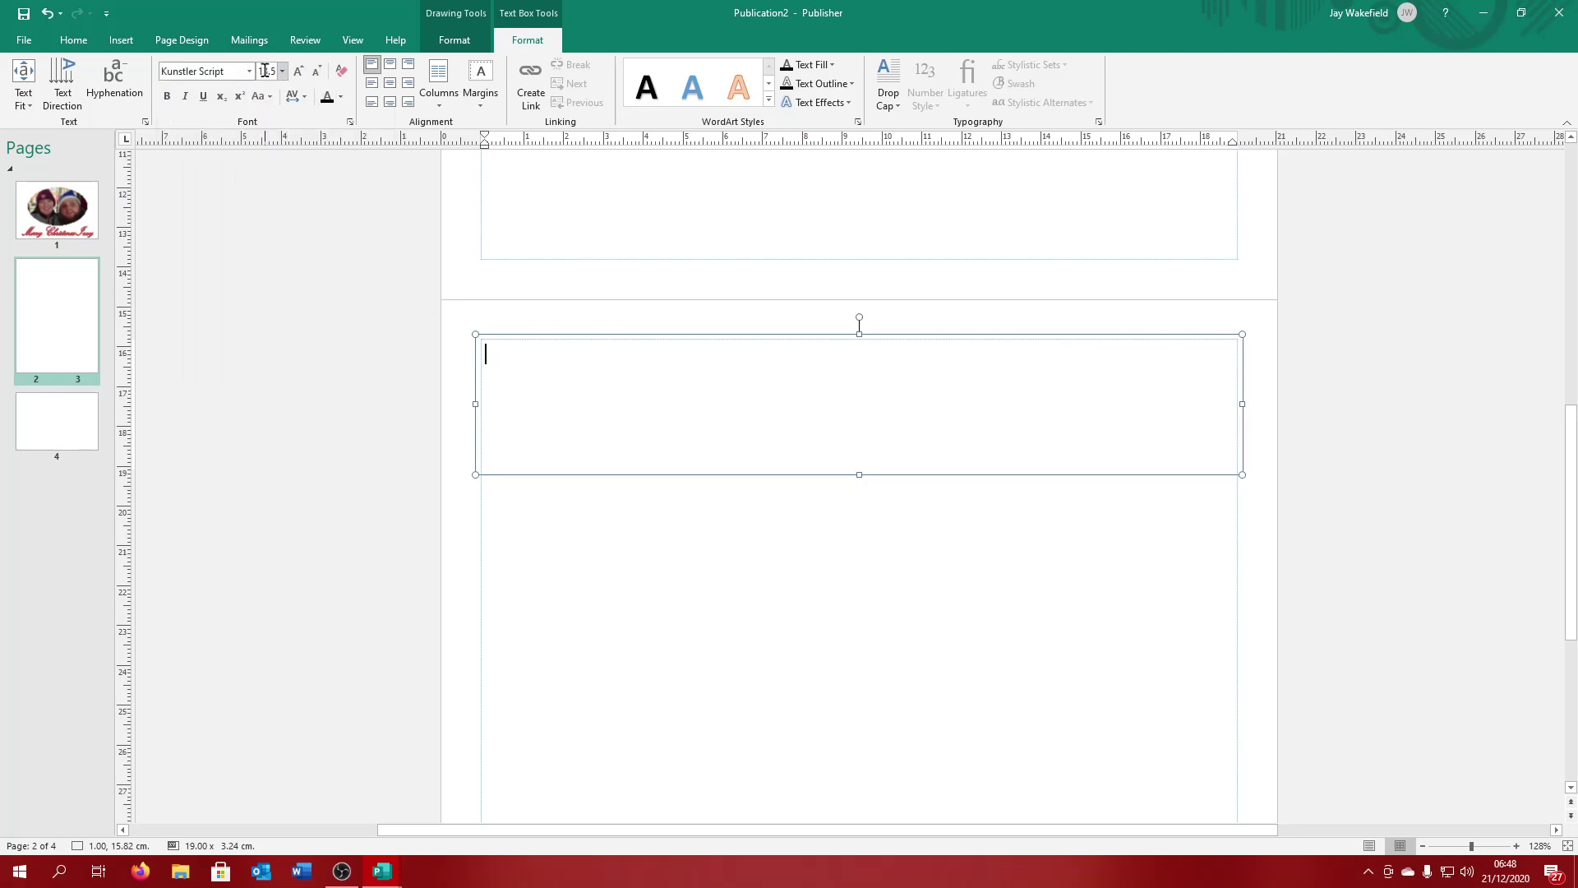
Step: Set the text box's font colour to standard dark red and its font size to 20
left_click(341, 98)
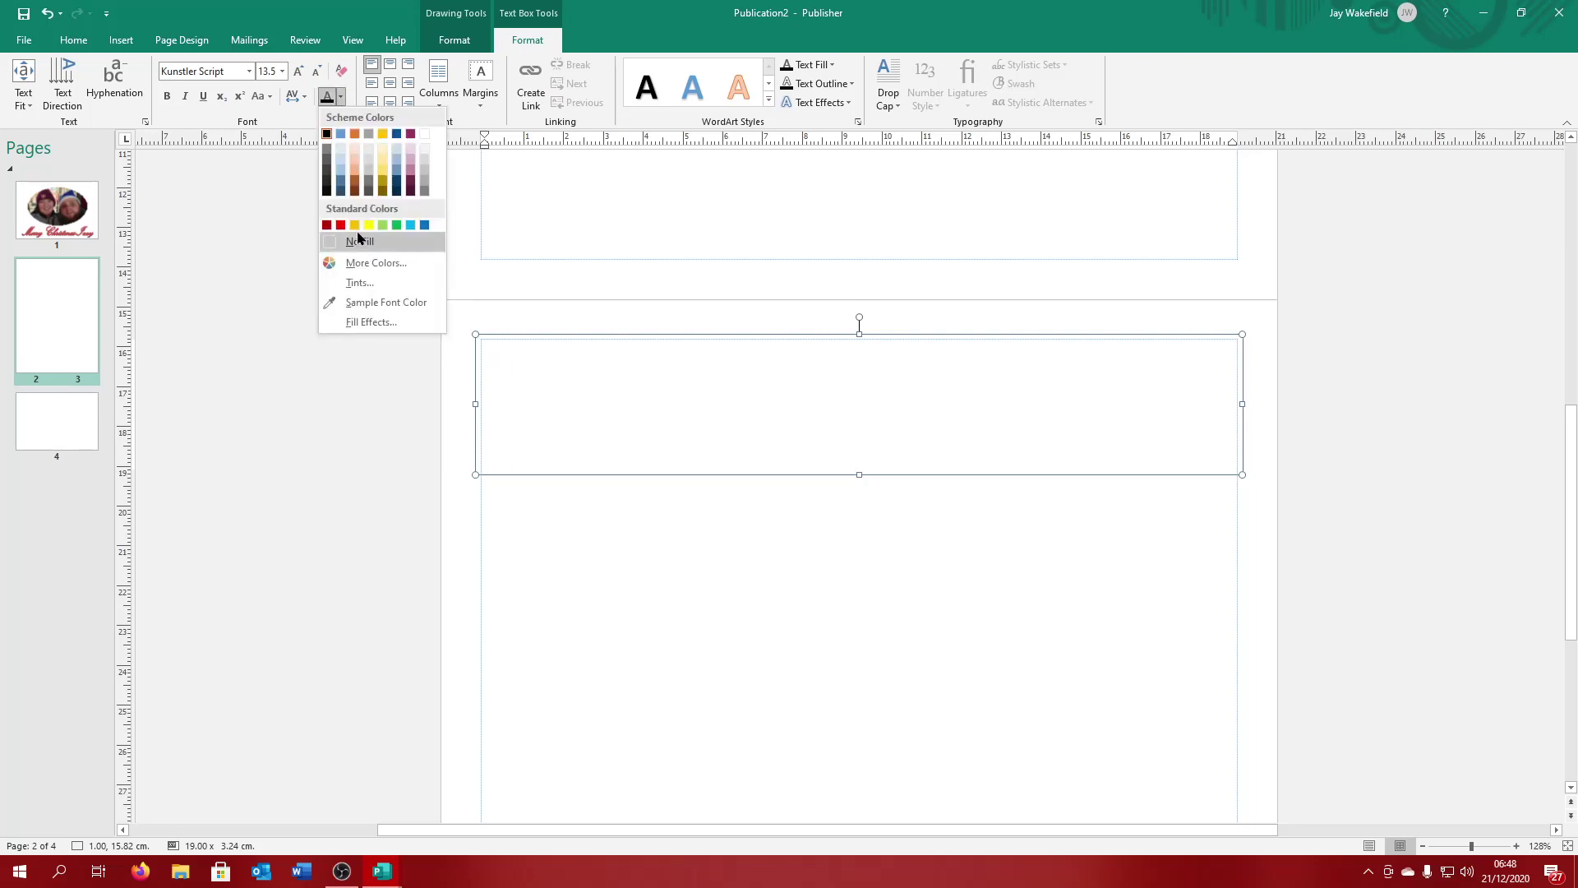
left_click(326, 224)
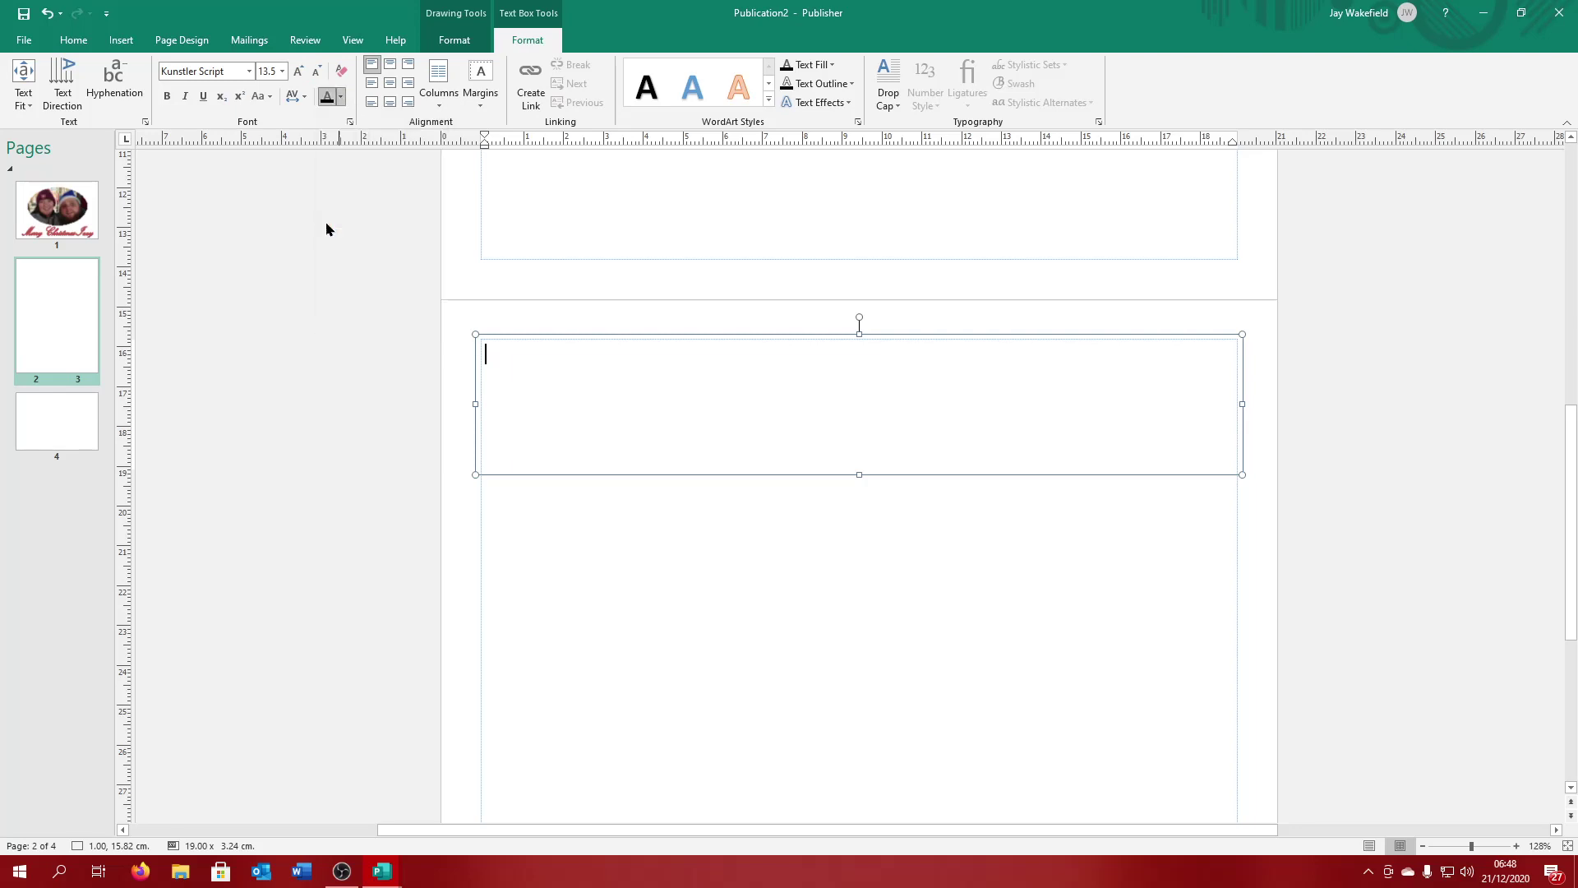
left_click(282, 72)
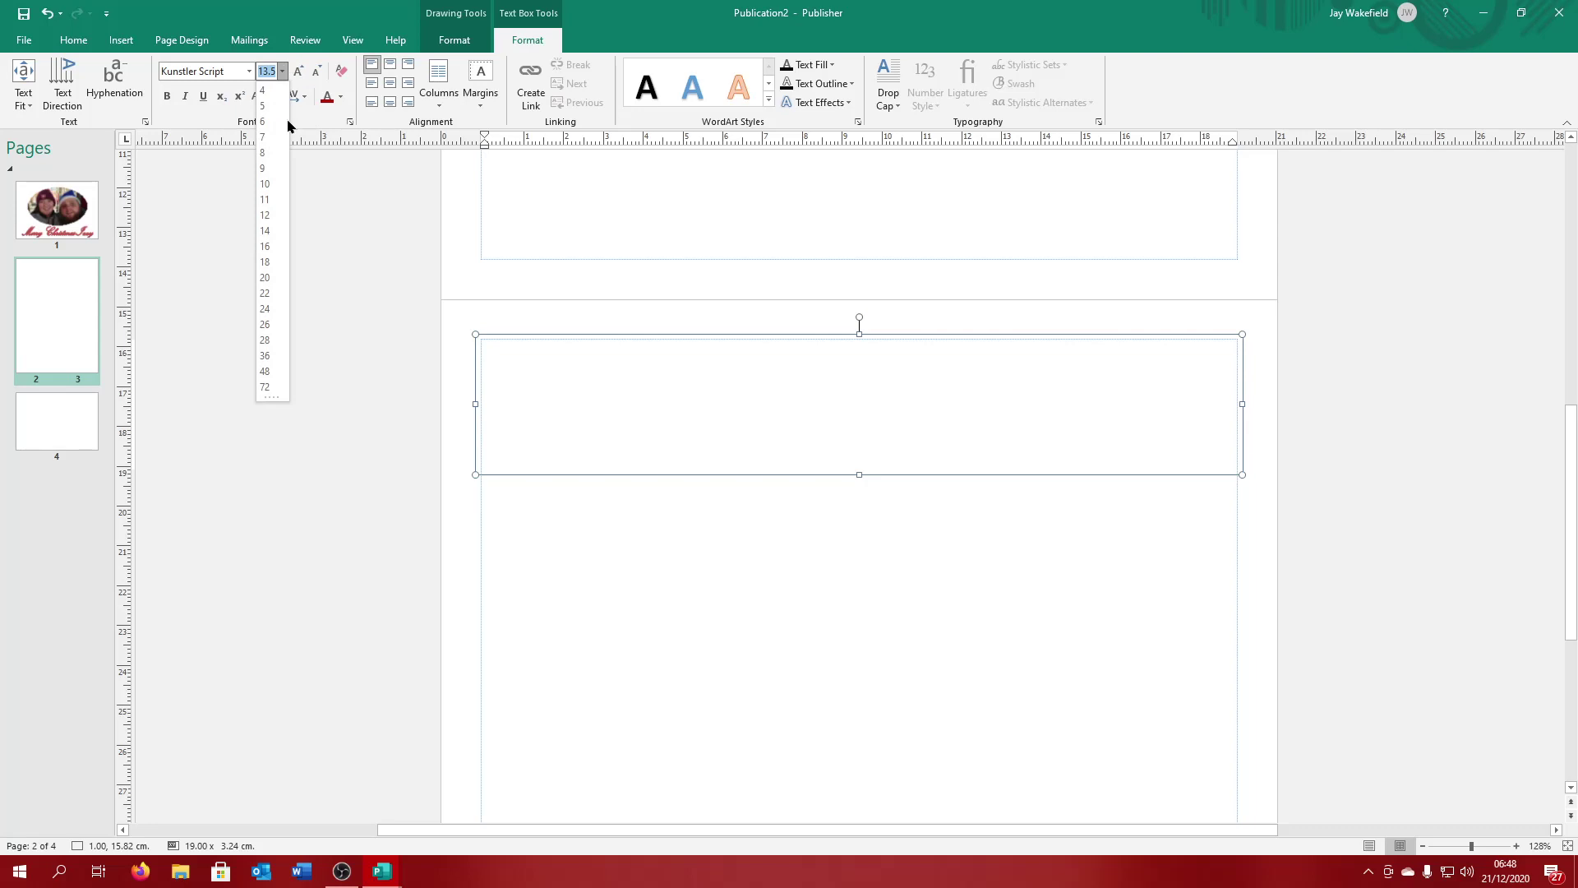
left_click(265, 277)
Step: Enter the salutation "Dear" followed by the recipient's first name in the text box and enlarge it to size 72
type("Dear Izzy")
key("ctrl+a")
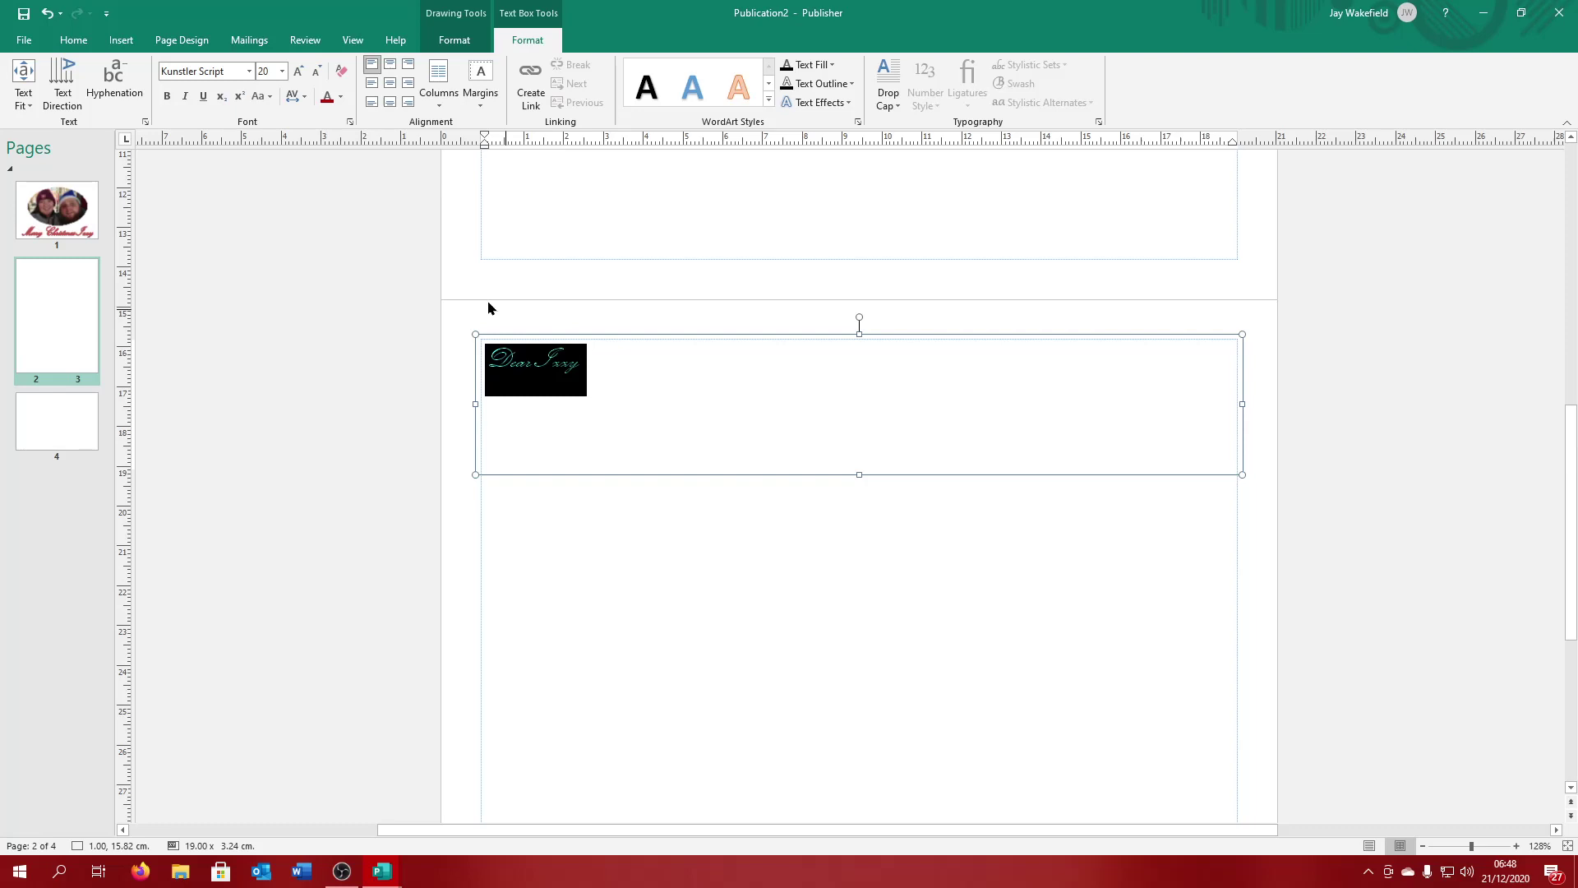
left_click(299, 73)
left_click(300, 73)
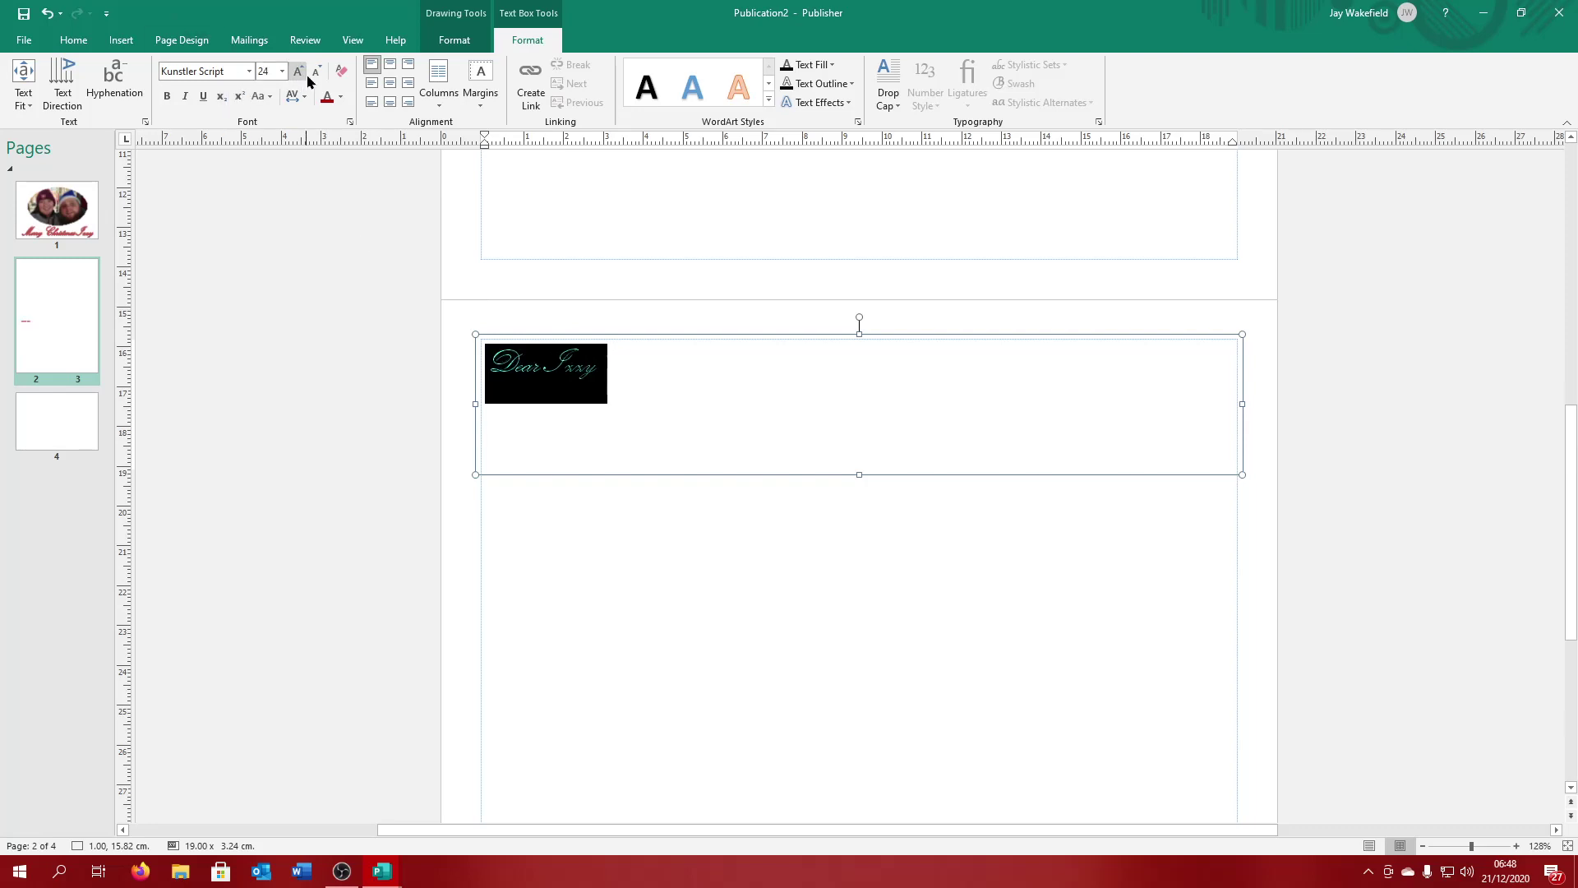
left_click(300, 72)
left_click(299, 73)
left_click(299, 72)
left_click(300, 73)
left_click(299, 73)
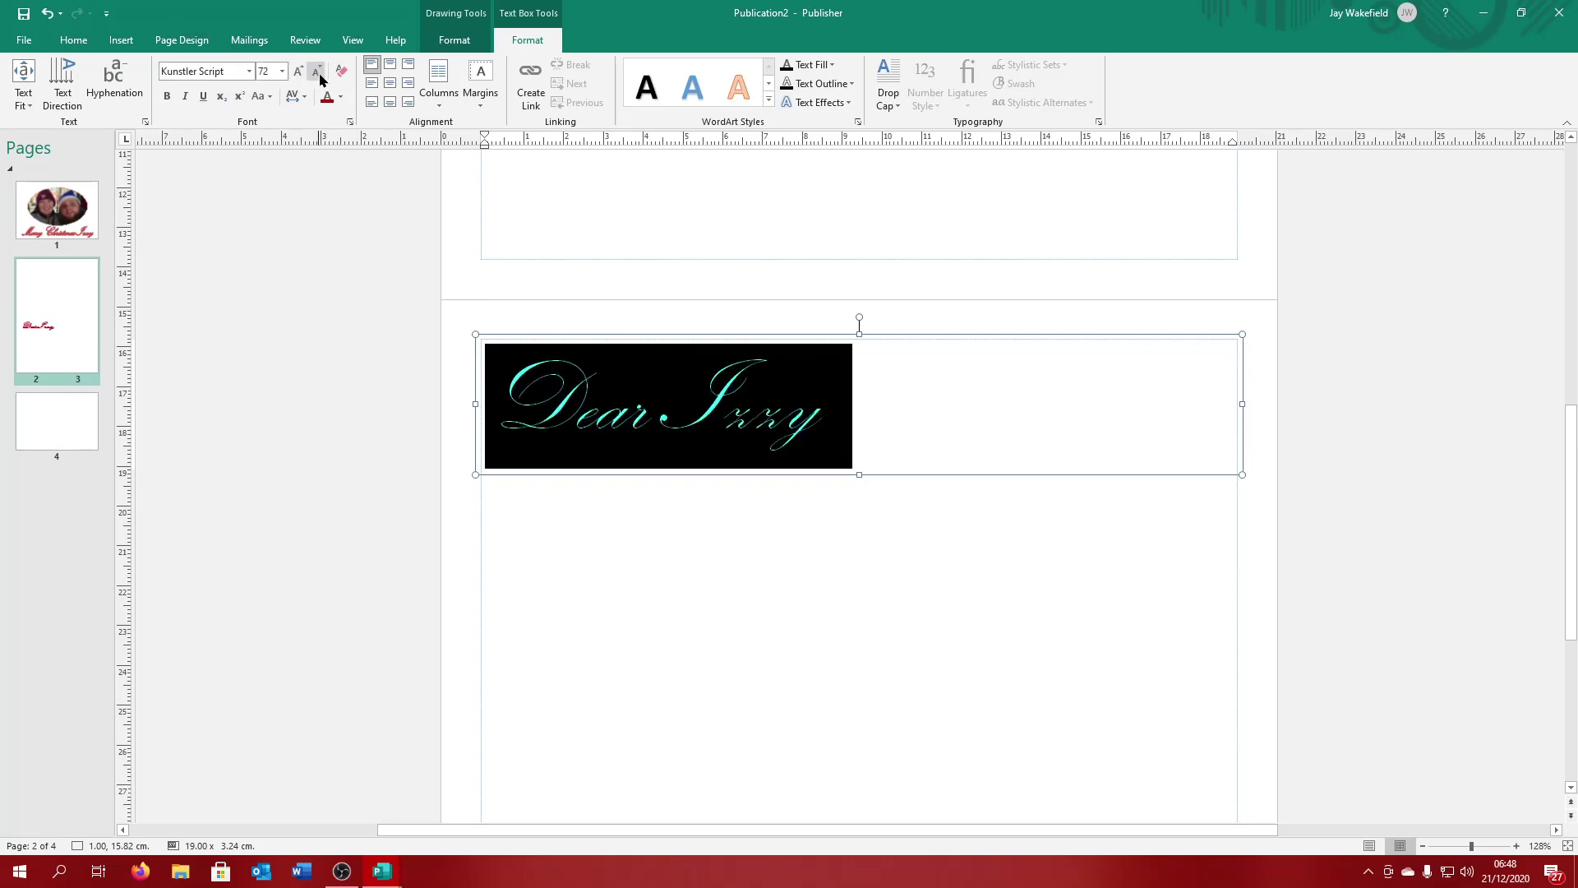
Step: Reduce the salutation text on page 3 to font size 48
left_click(320, 76)
left_click(681, 622)
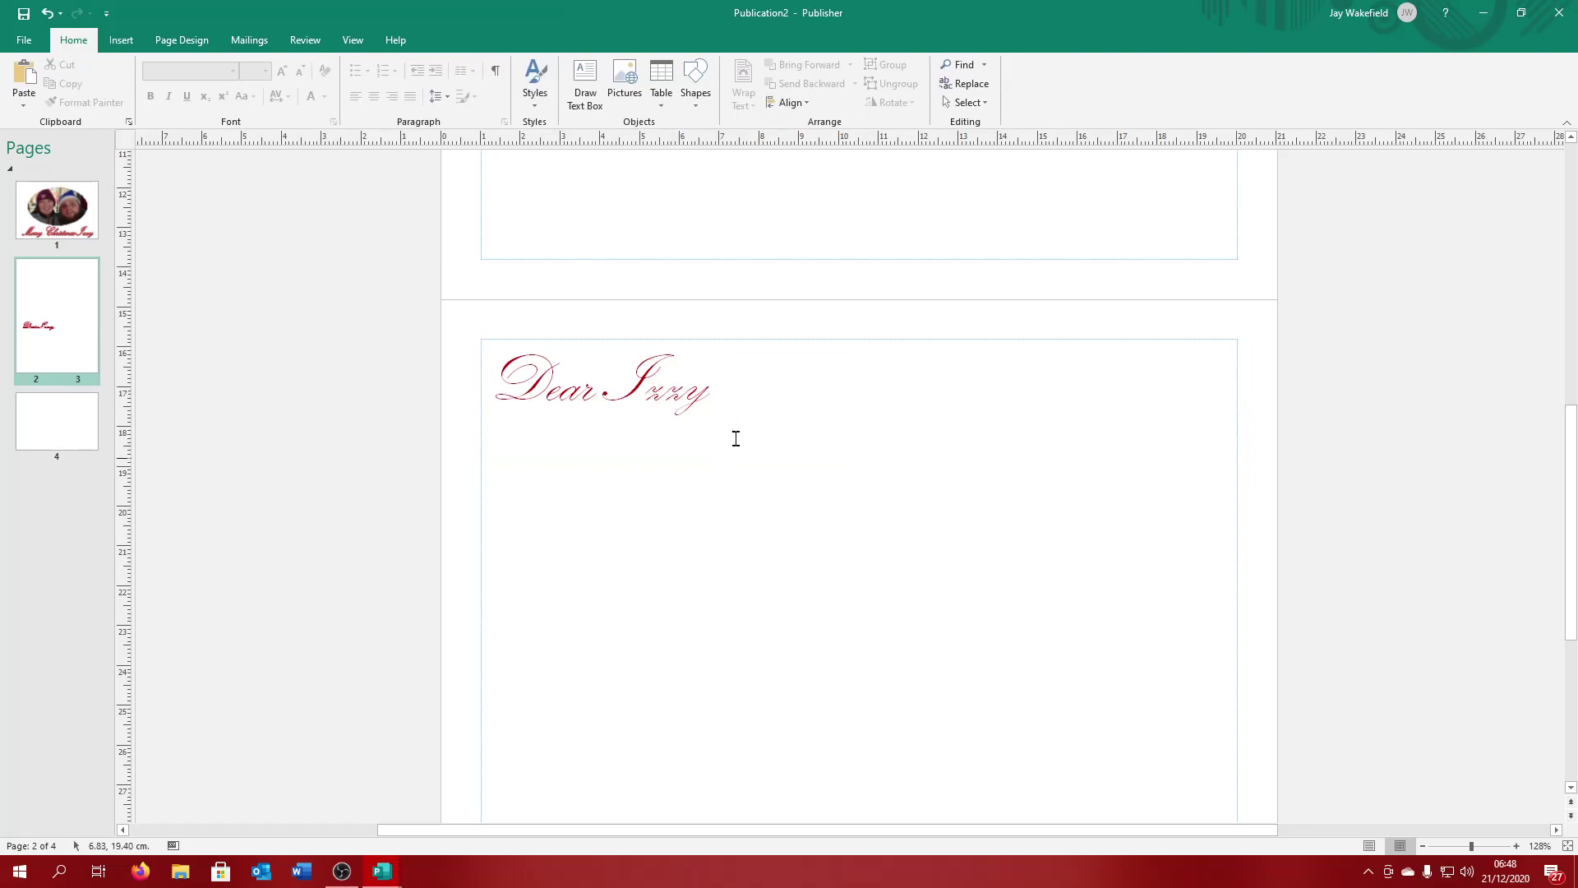
left_click(737, 413)
left_click(695, 609)
left_click(665, 417)
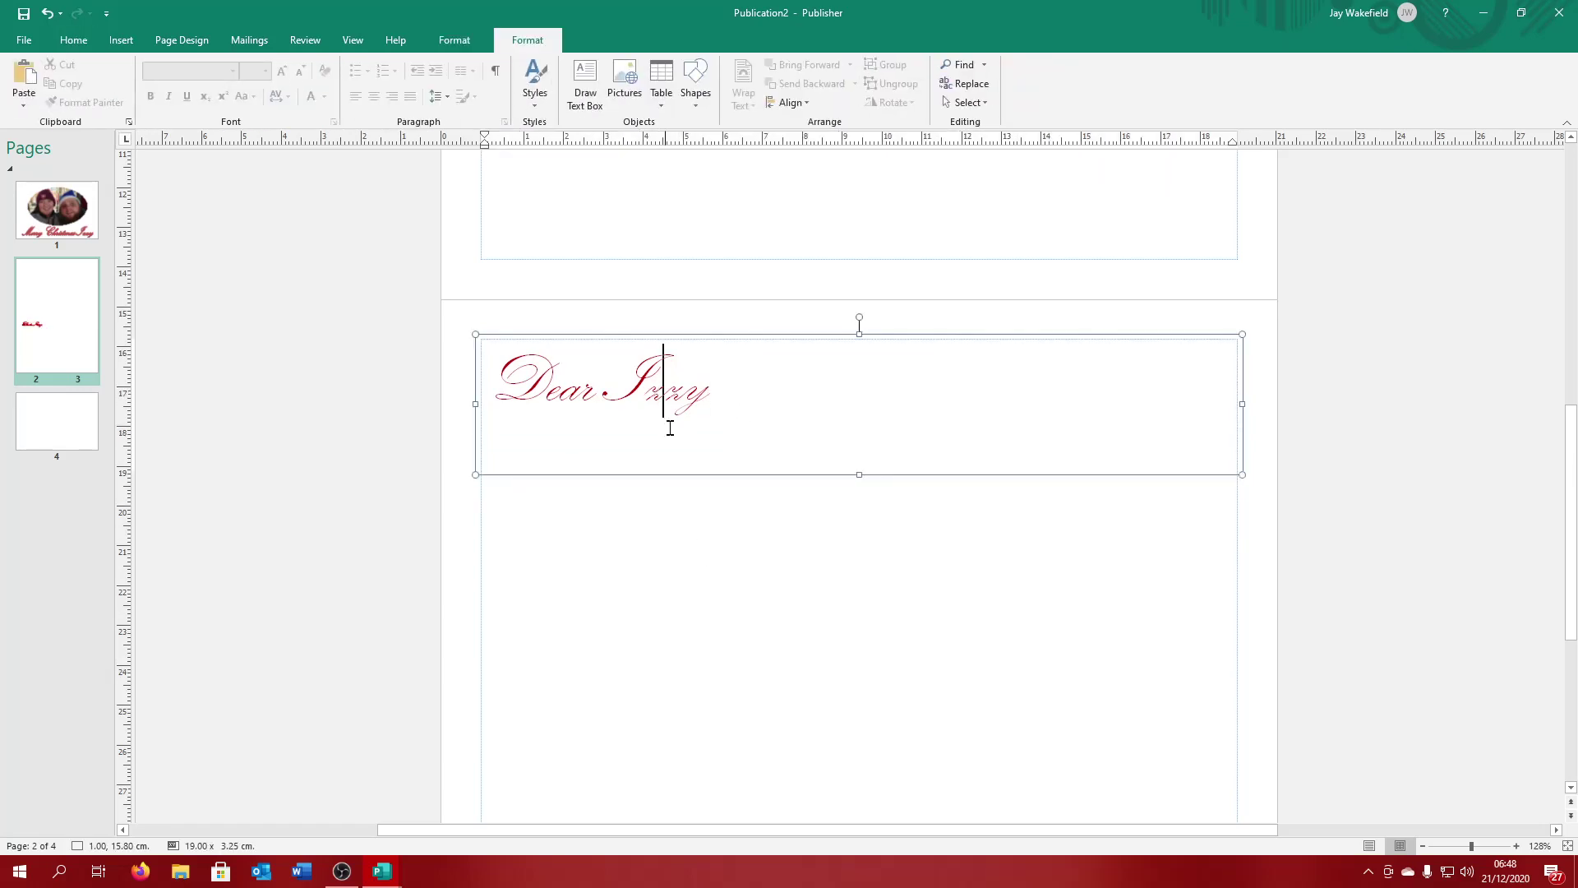
key("Right")
left_click(698, 553)
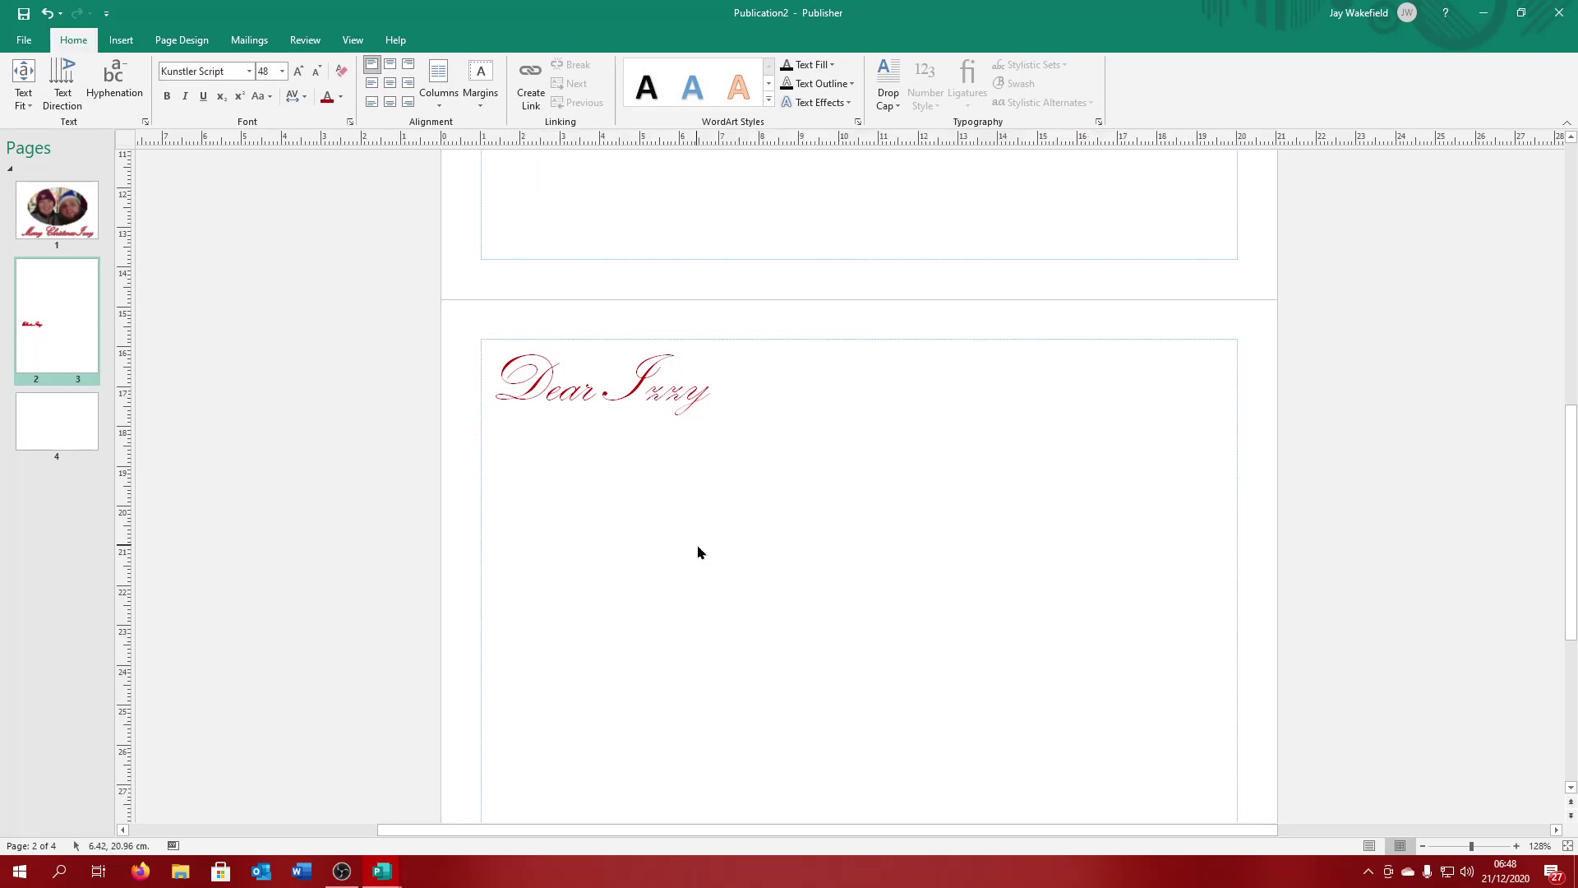
left_click(588, 455)
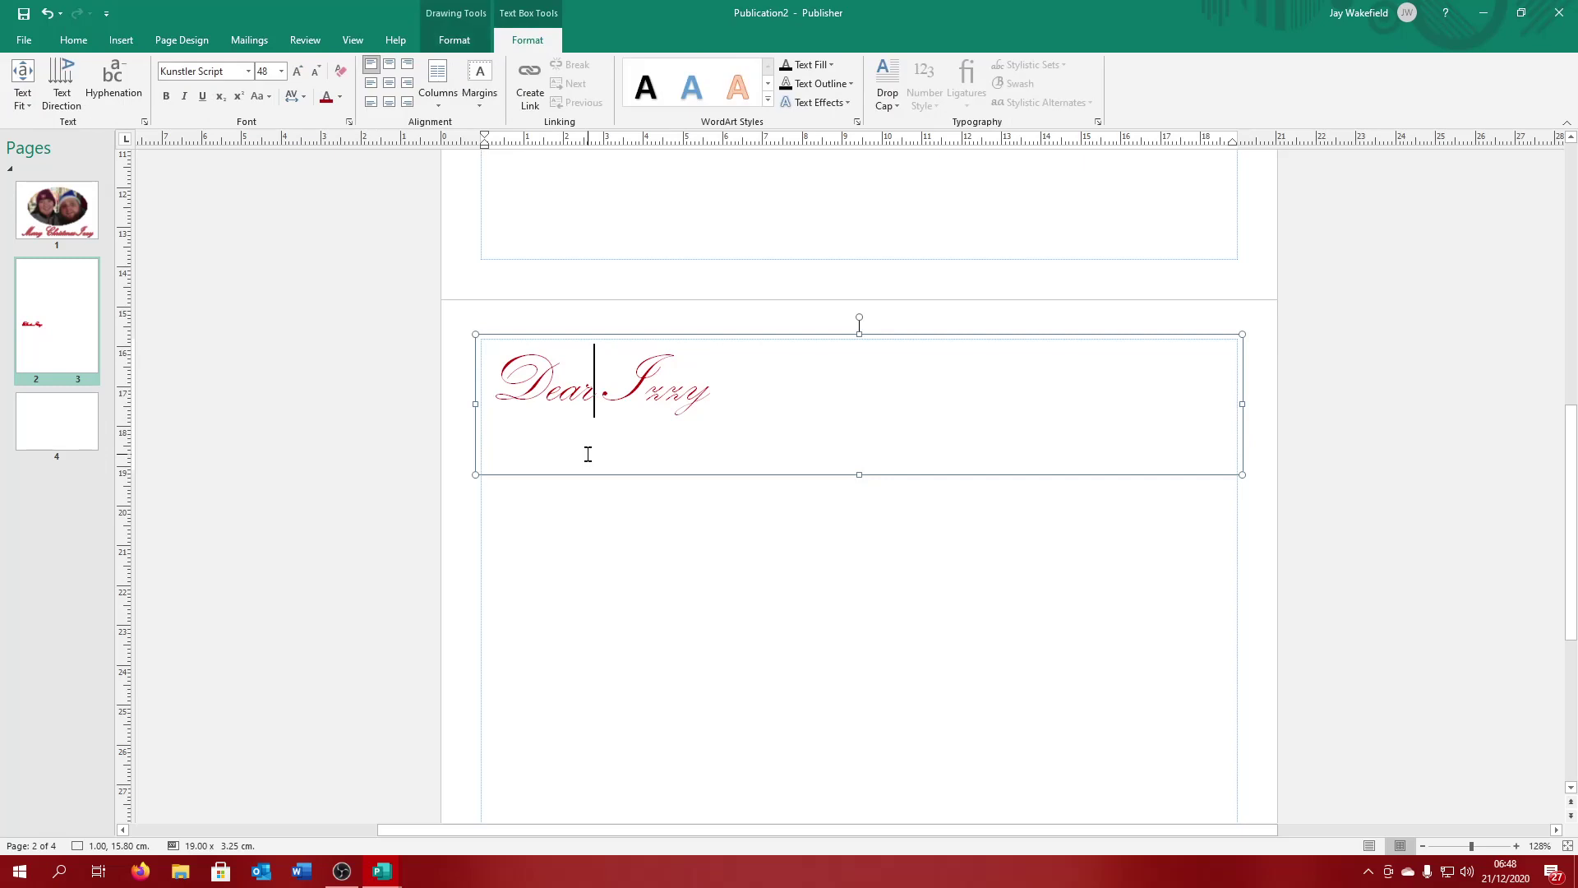
left_click(603, 536)
Step: Draw a text box about 19.02 x 8.35 cm directly below the salutation, spanning the width between the page margins
scroll(603, 539, "down", 2)
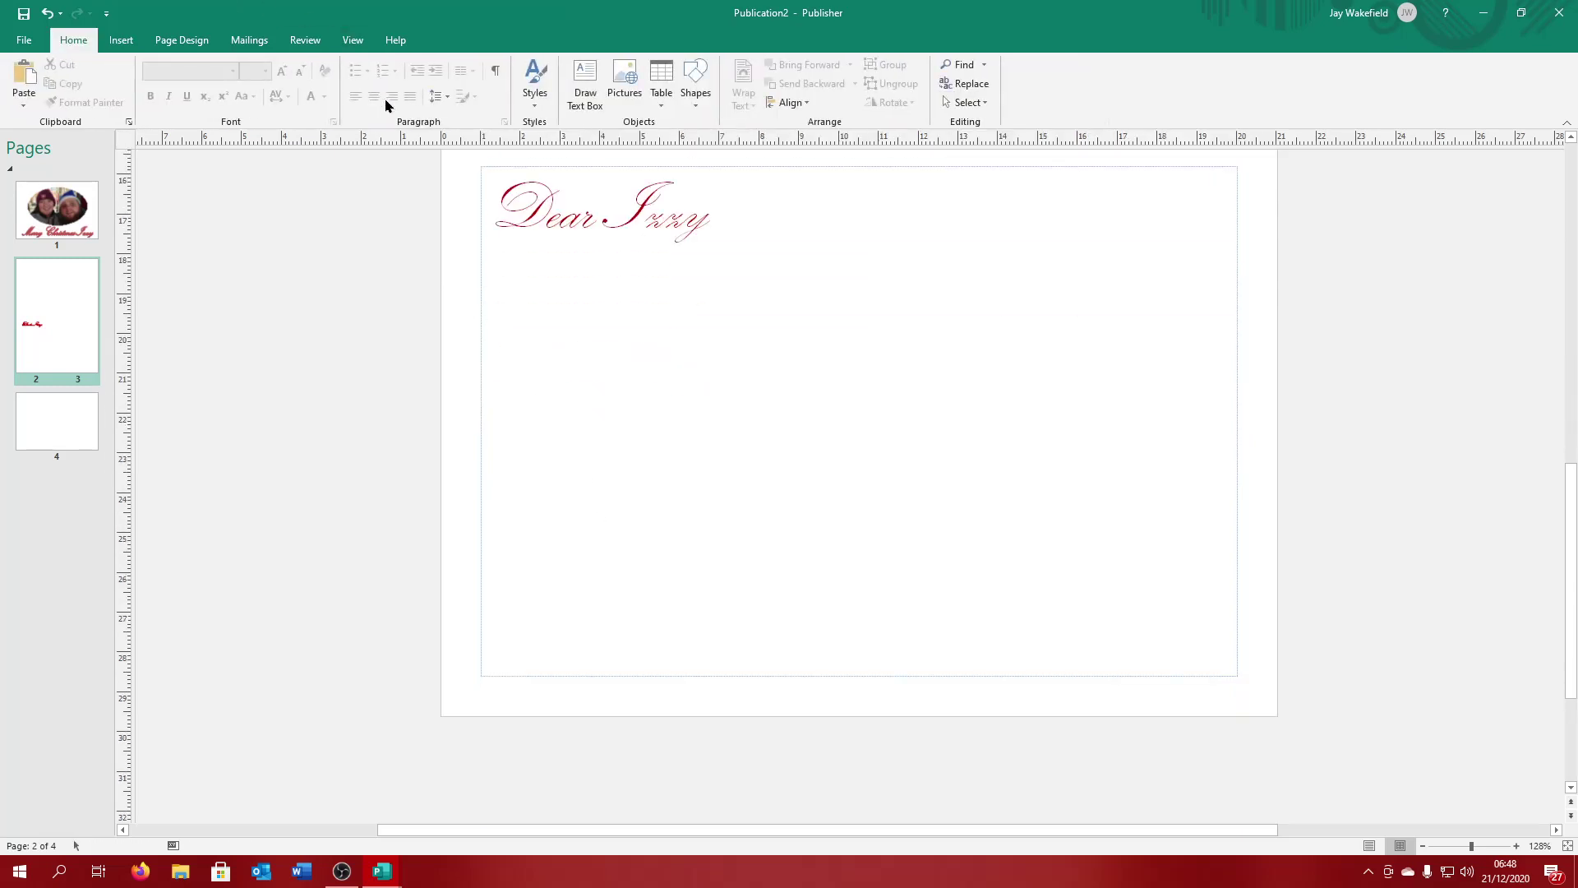
left_click(585, 89)
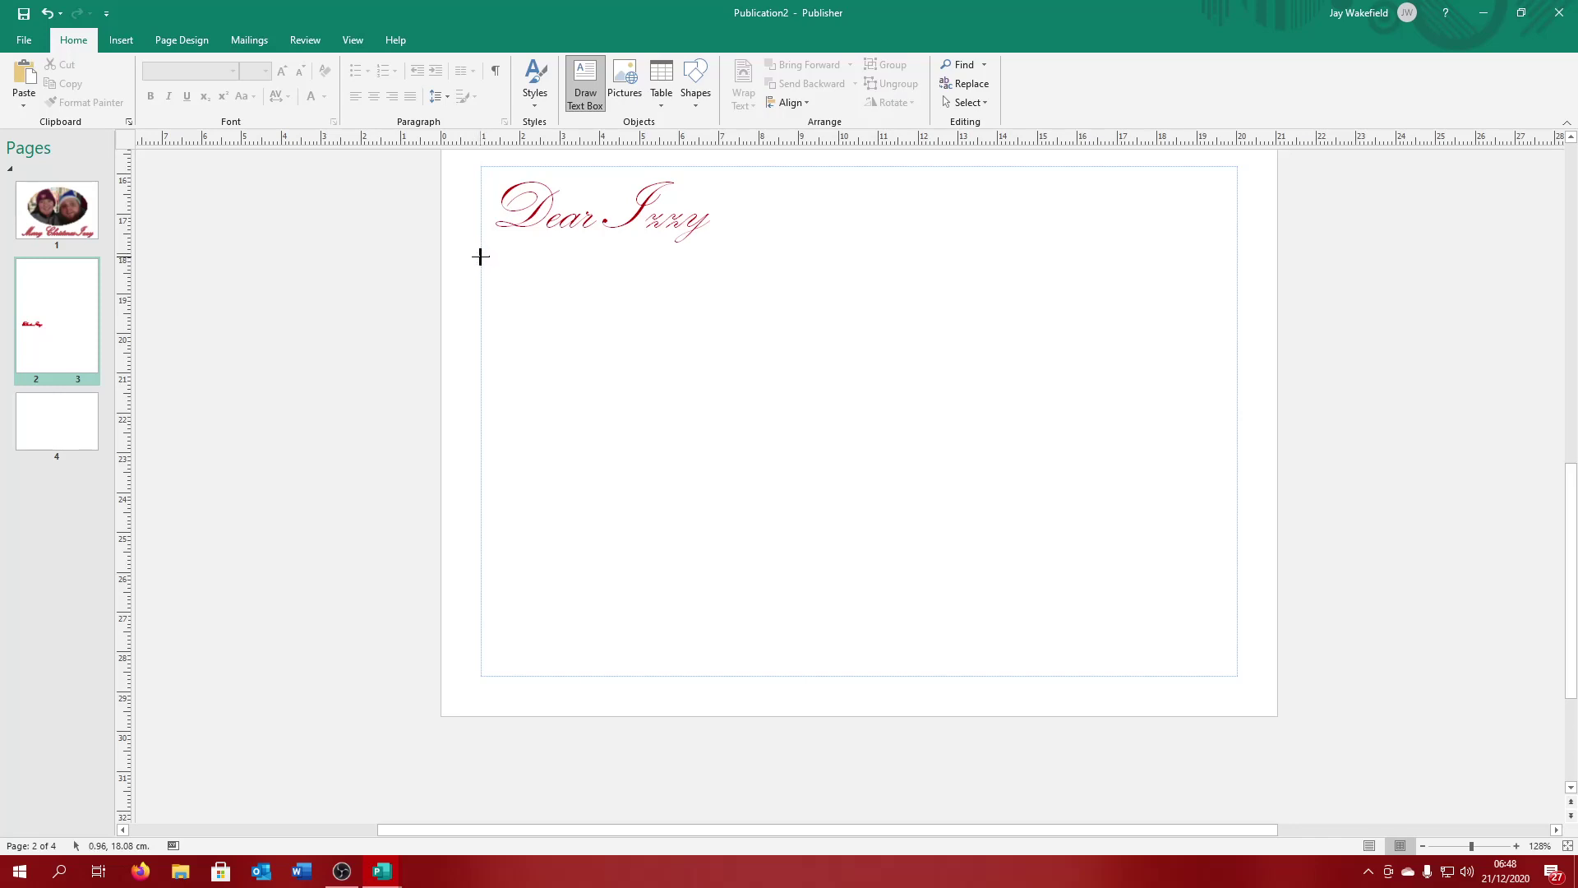
left_click_drag(481, 258, 1238, 589)
Step: Align the empty message text box's content to the centre both horizontally and vertically
right_click(845, 421)
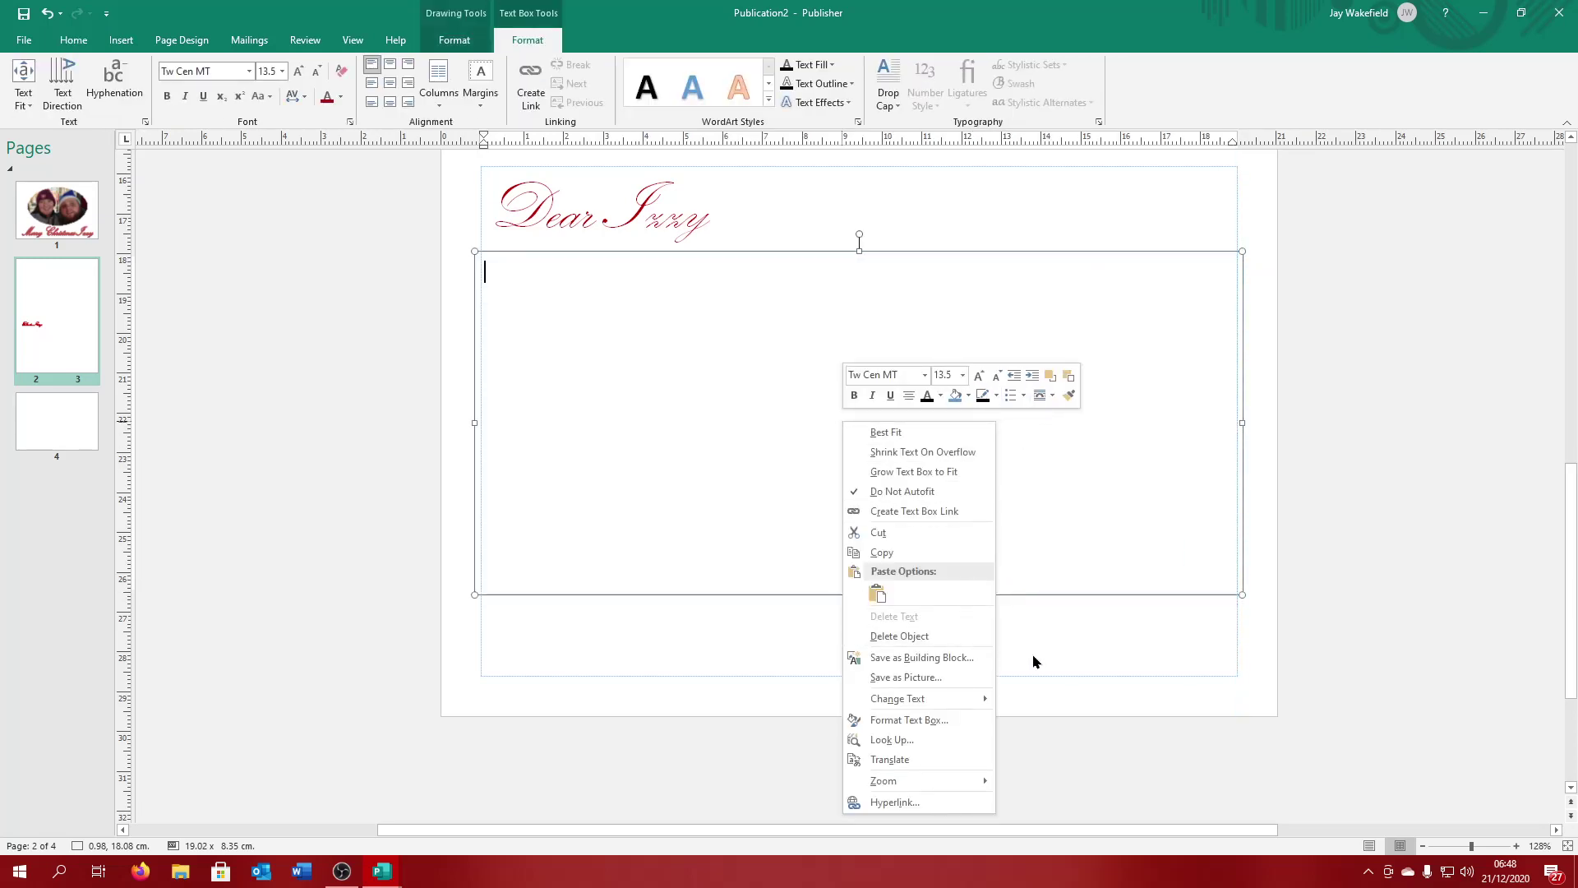
left_click(908, 395)
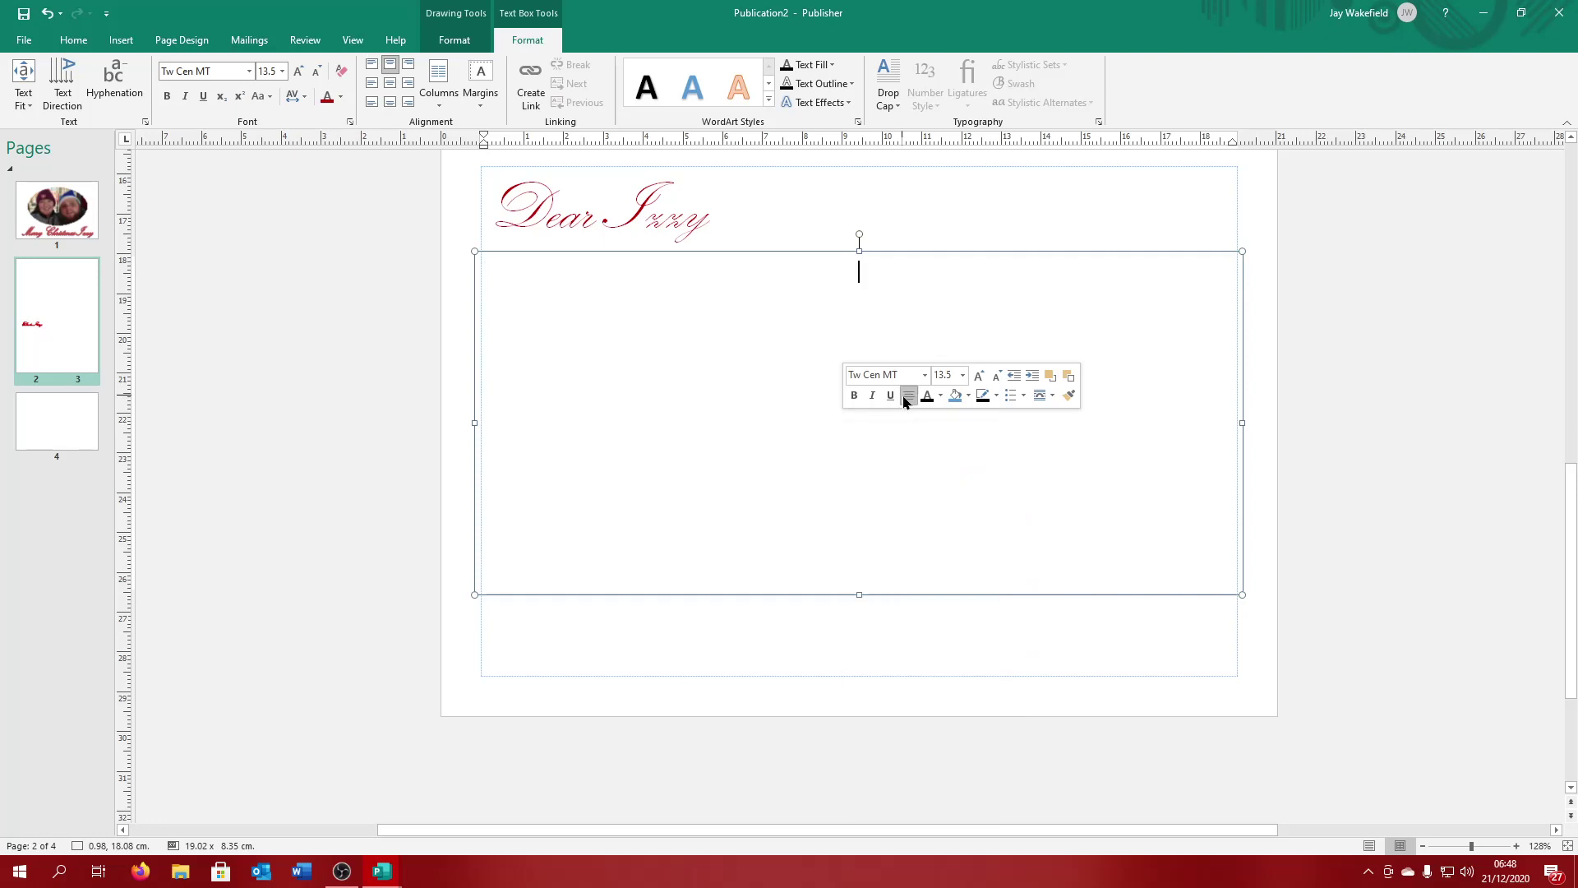
left_click(910, 396)
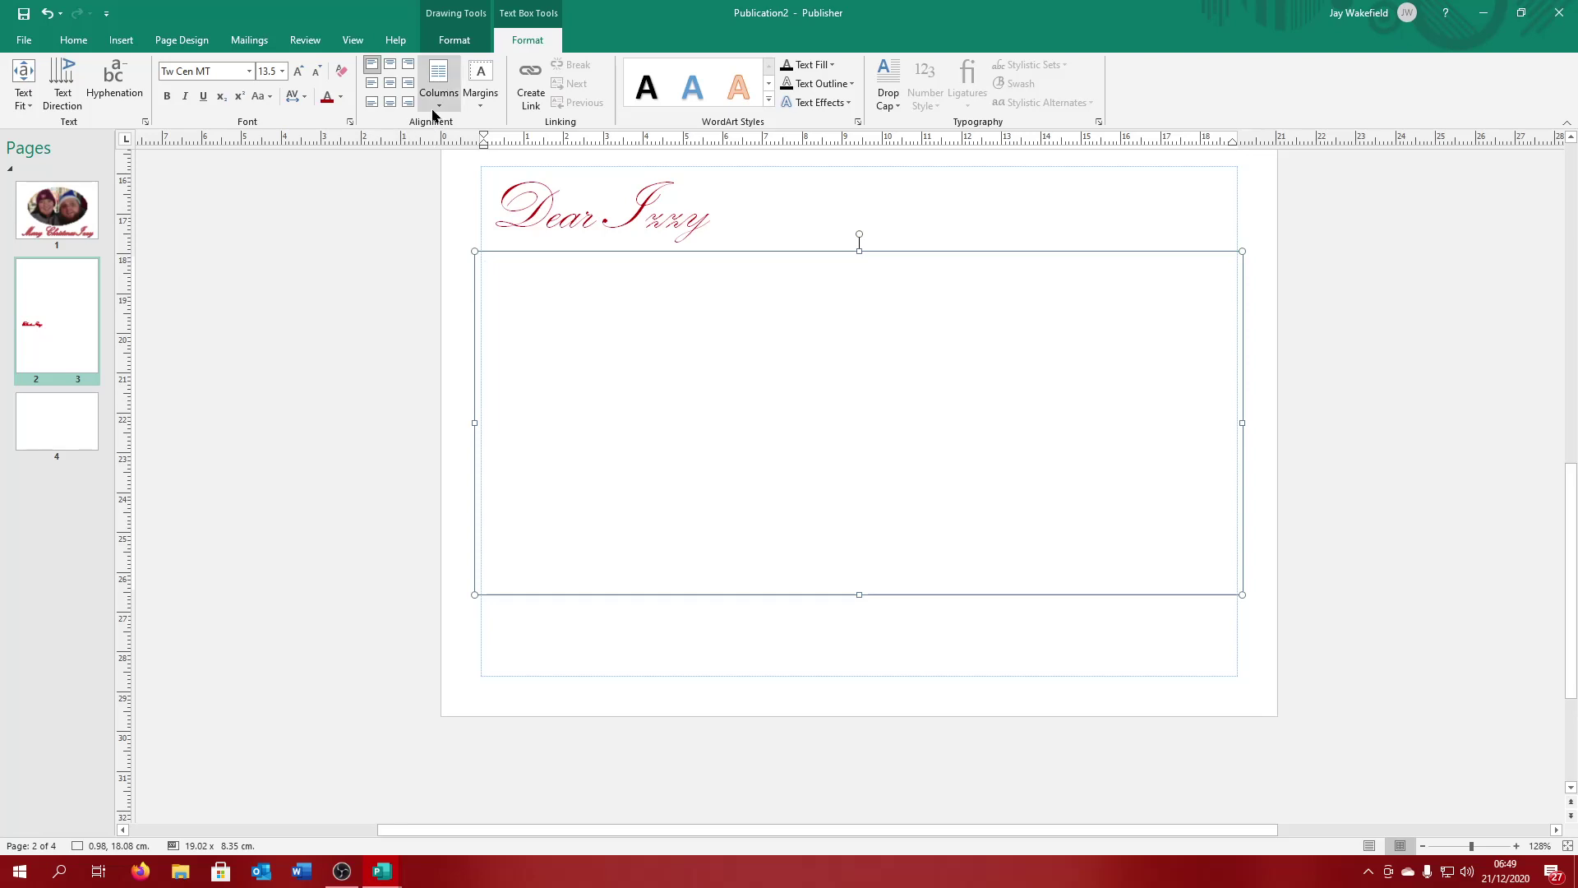
left_click(390, 86)
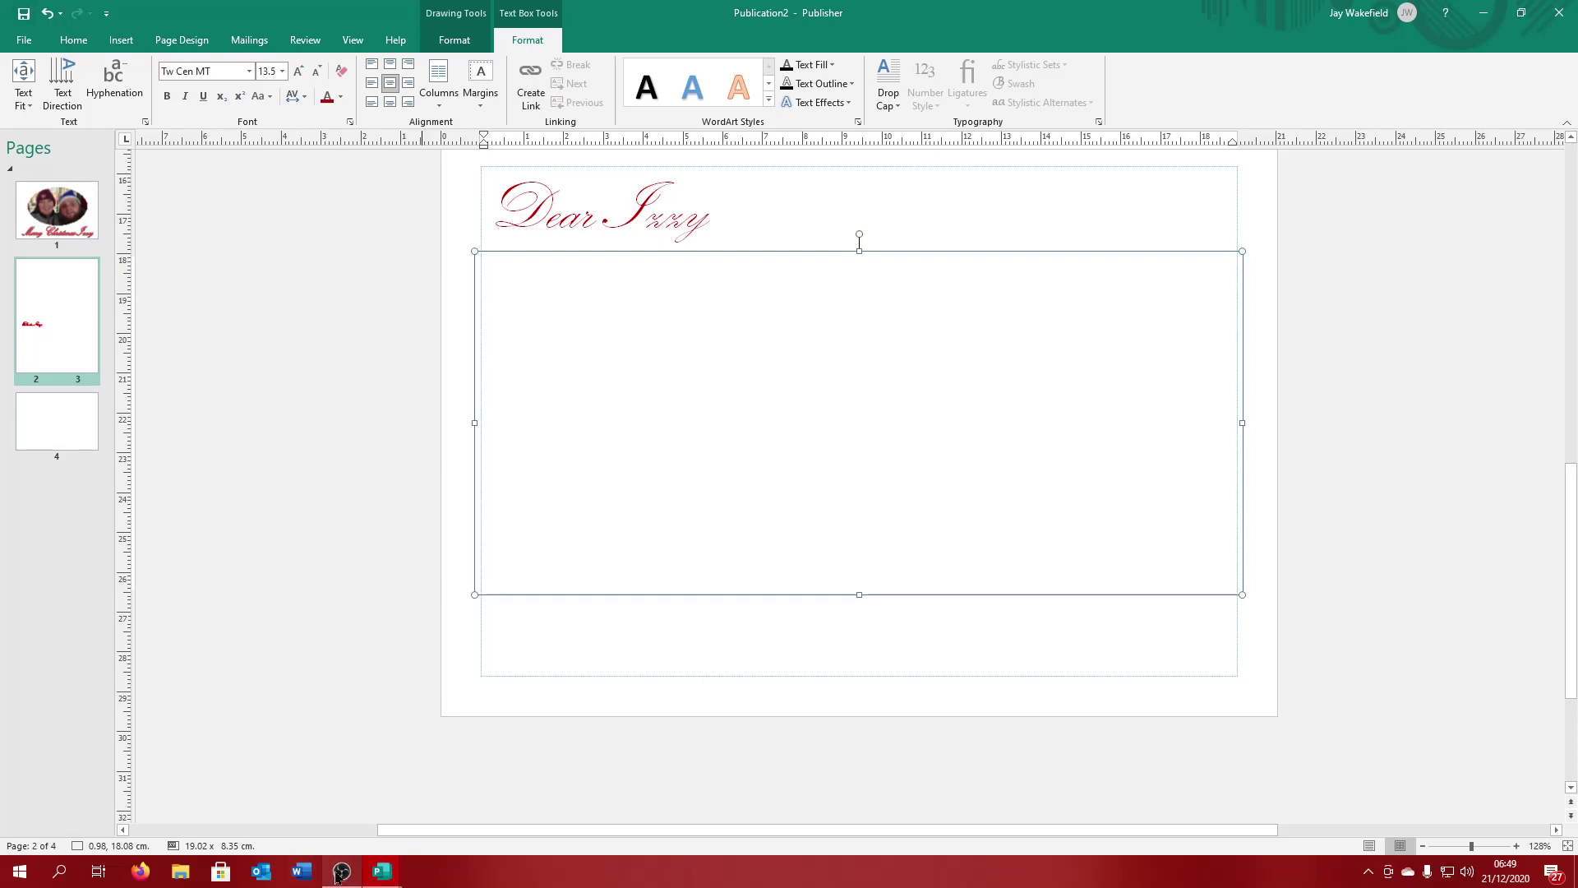
mouse_move(337, 878)
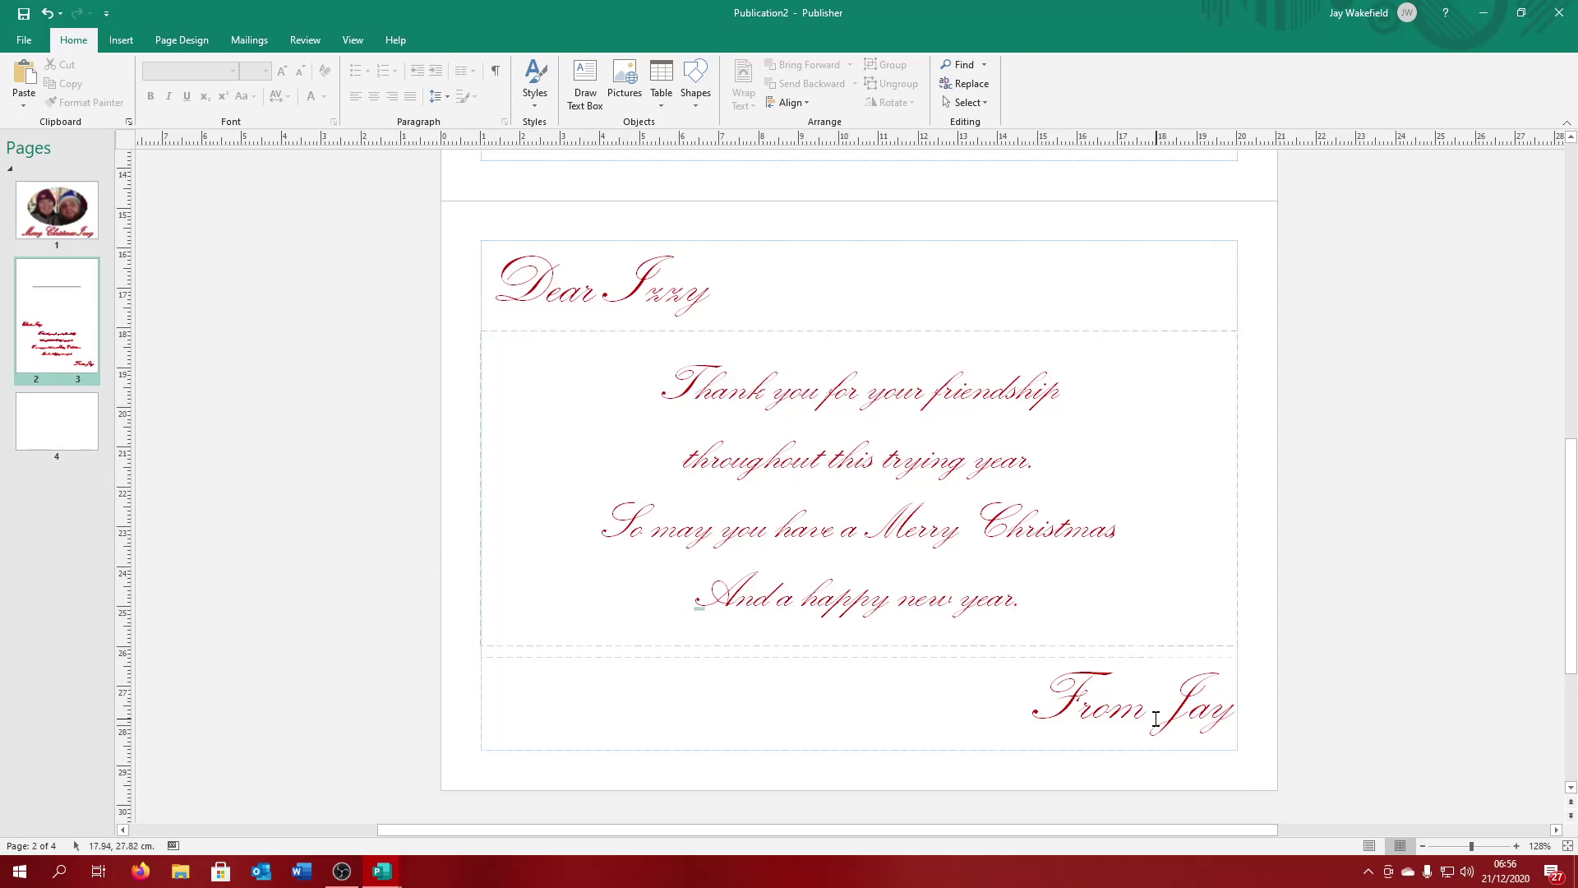
Step: Review the message layout on both inside pages of the card, from the upper thank-you line to the lower greeting
scroll(965, 450, "up", 5)
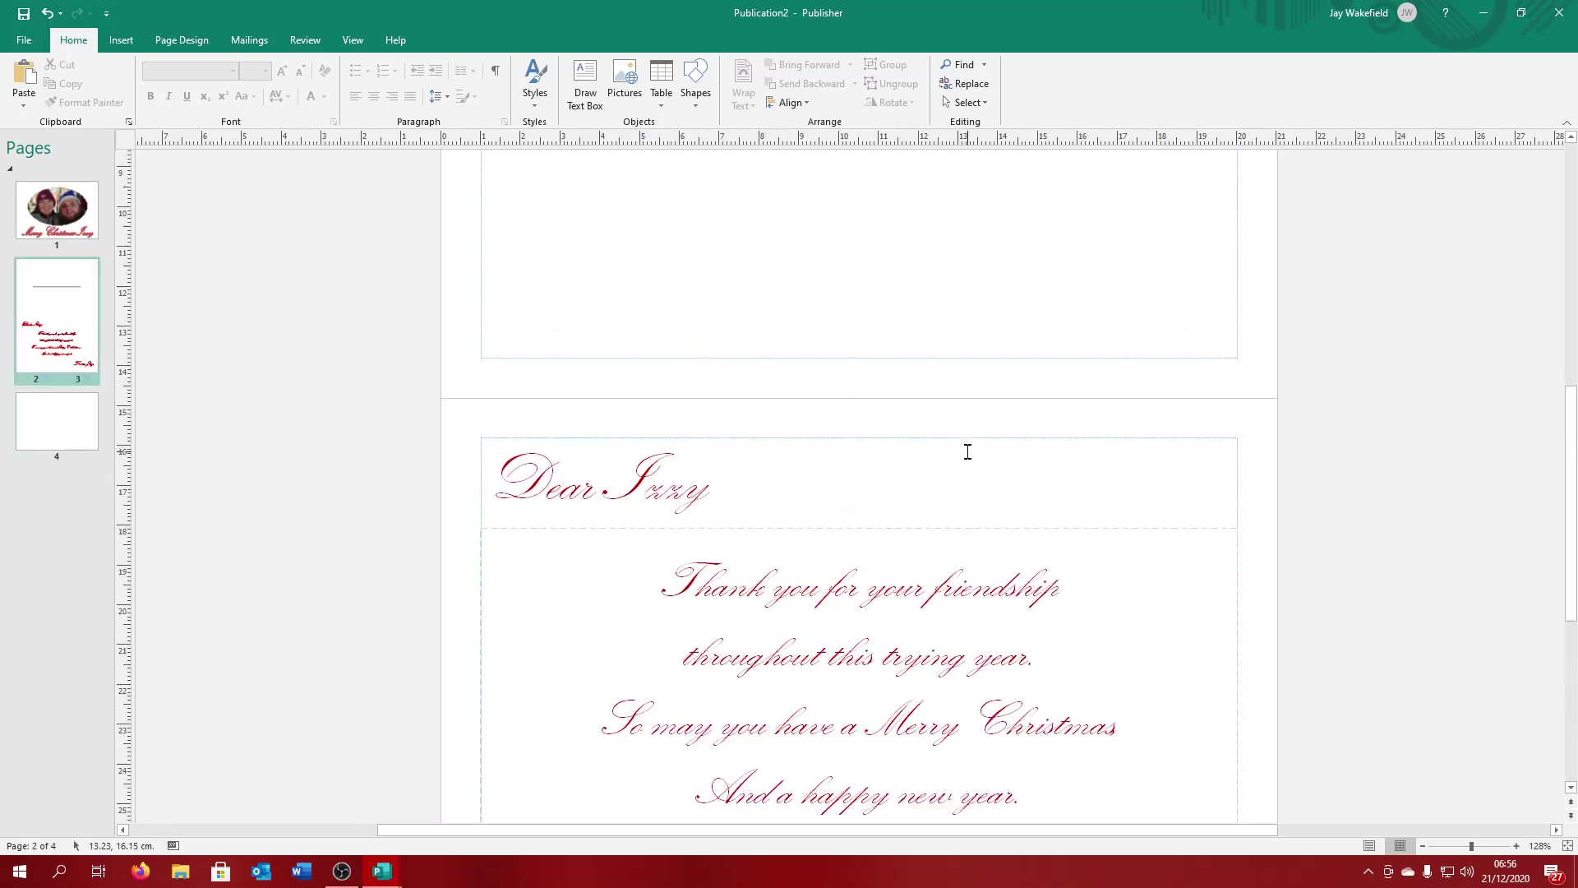
left_click(854, 347)
left_click(1550, 529)
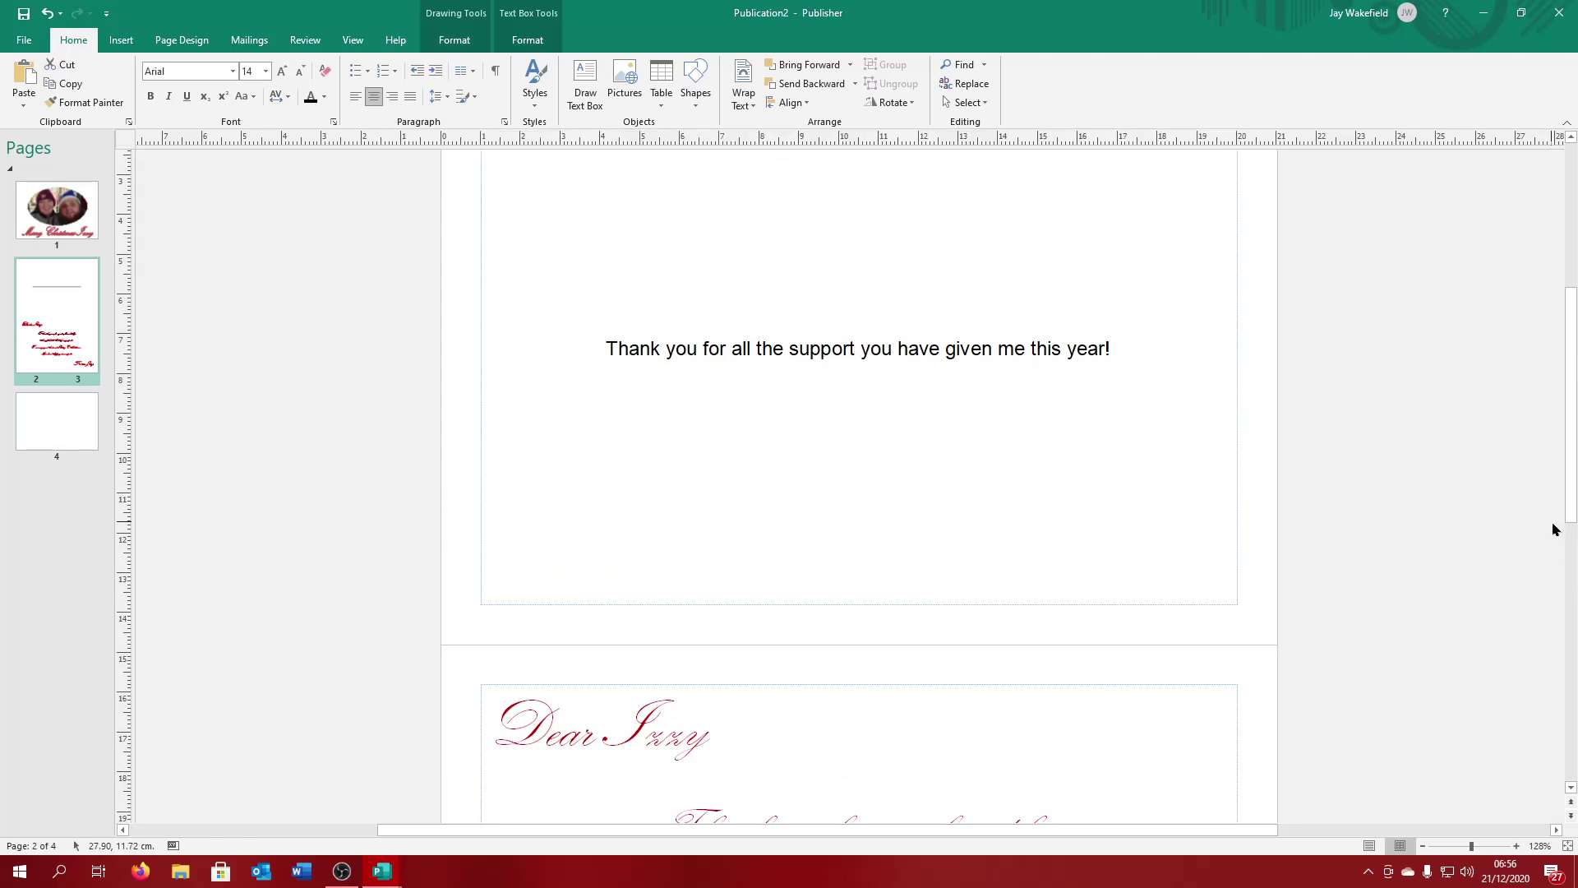
scroll(768, 346, "up", 3)
scroll(766, 349, "down", 5)
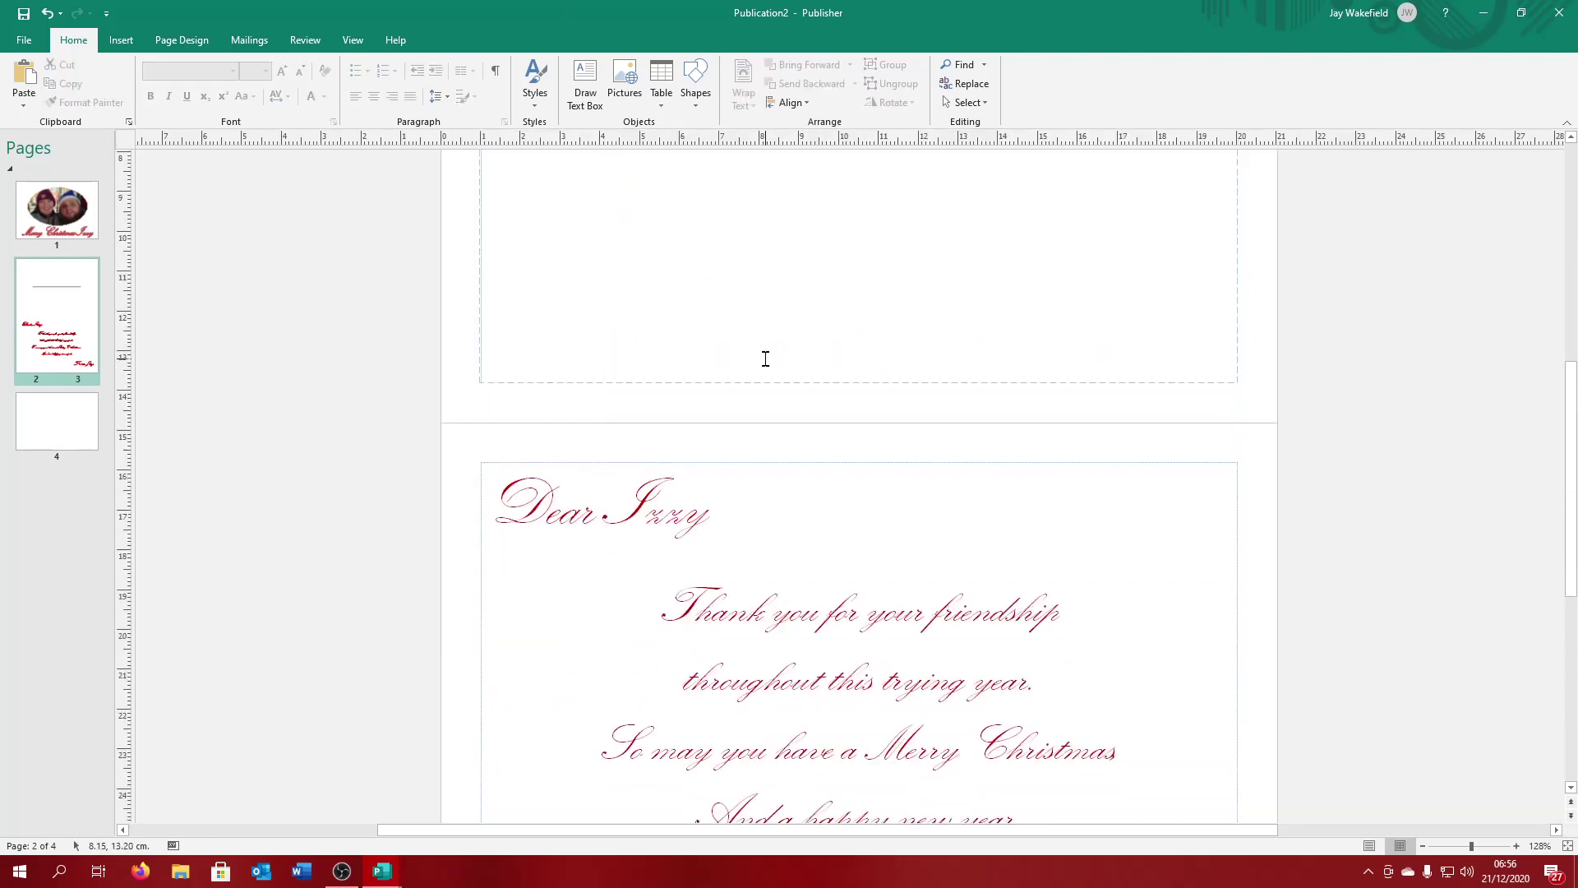
scroll(765, 356, "up", 3)
scroll(633, 370, "down", 3)
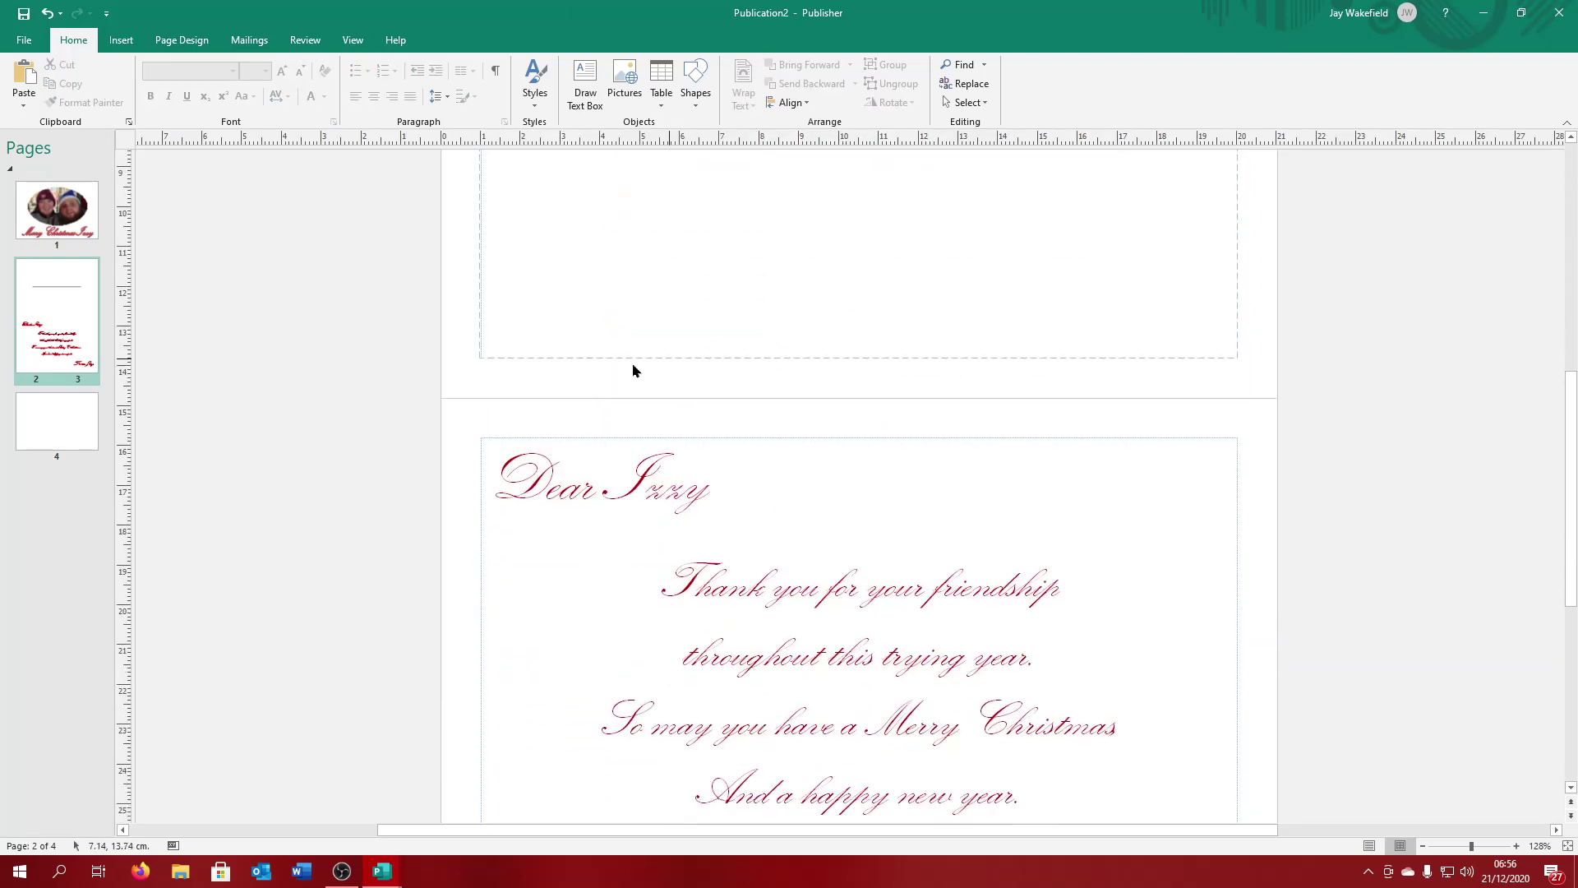
Step: Examine the photo and greeting caption on back page 4, and check the card's other pages
left_click(57, 423)
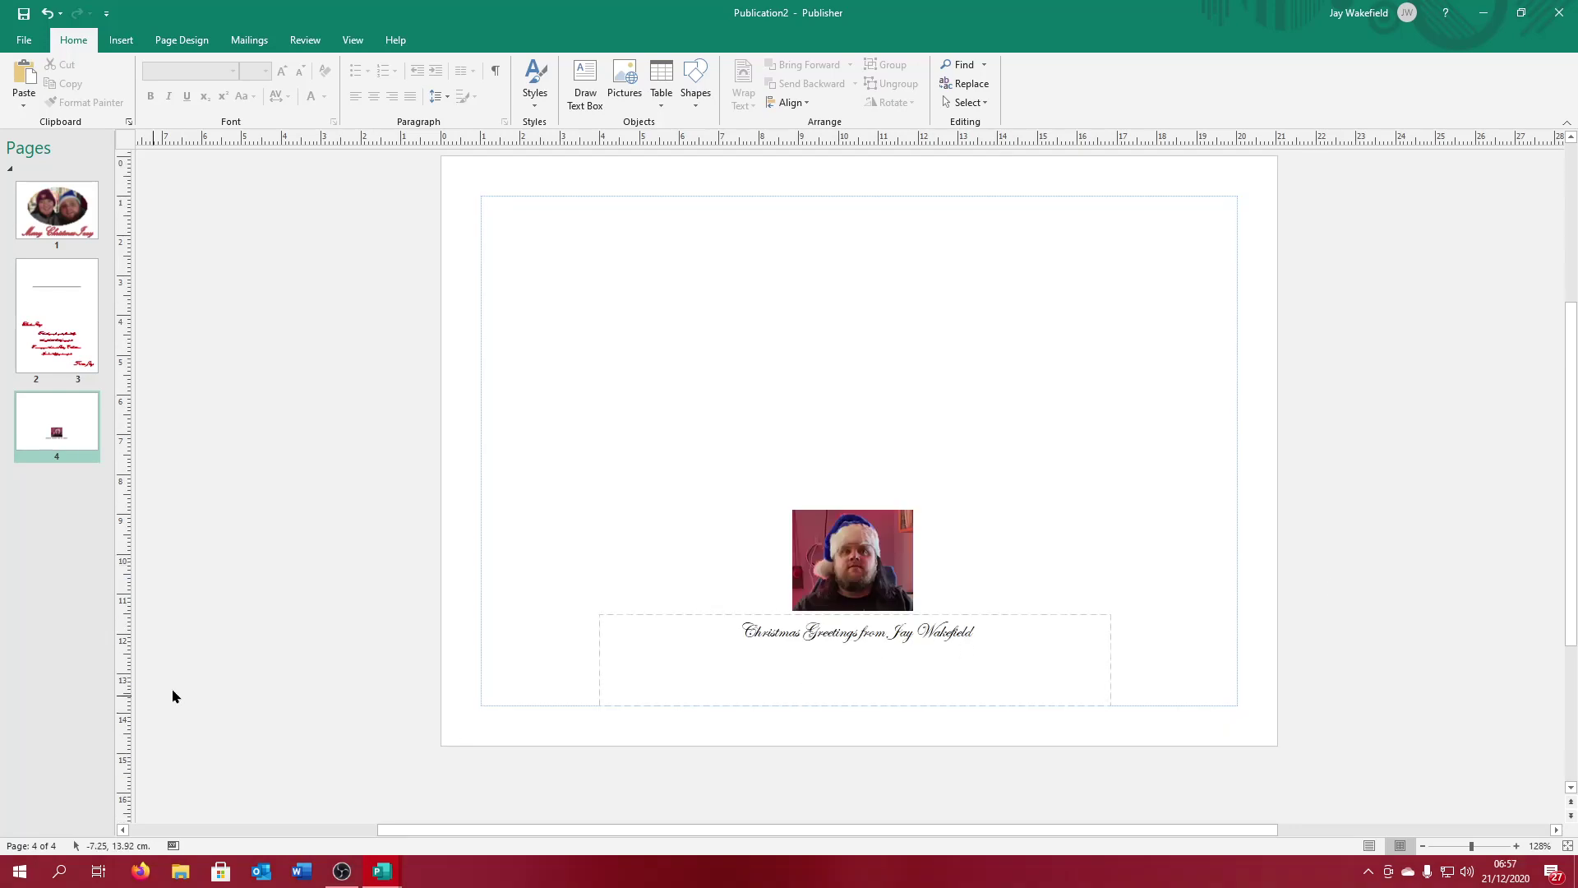
left_click(882, 678)
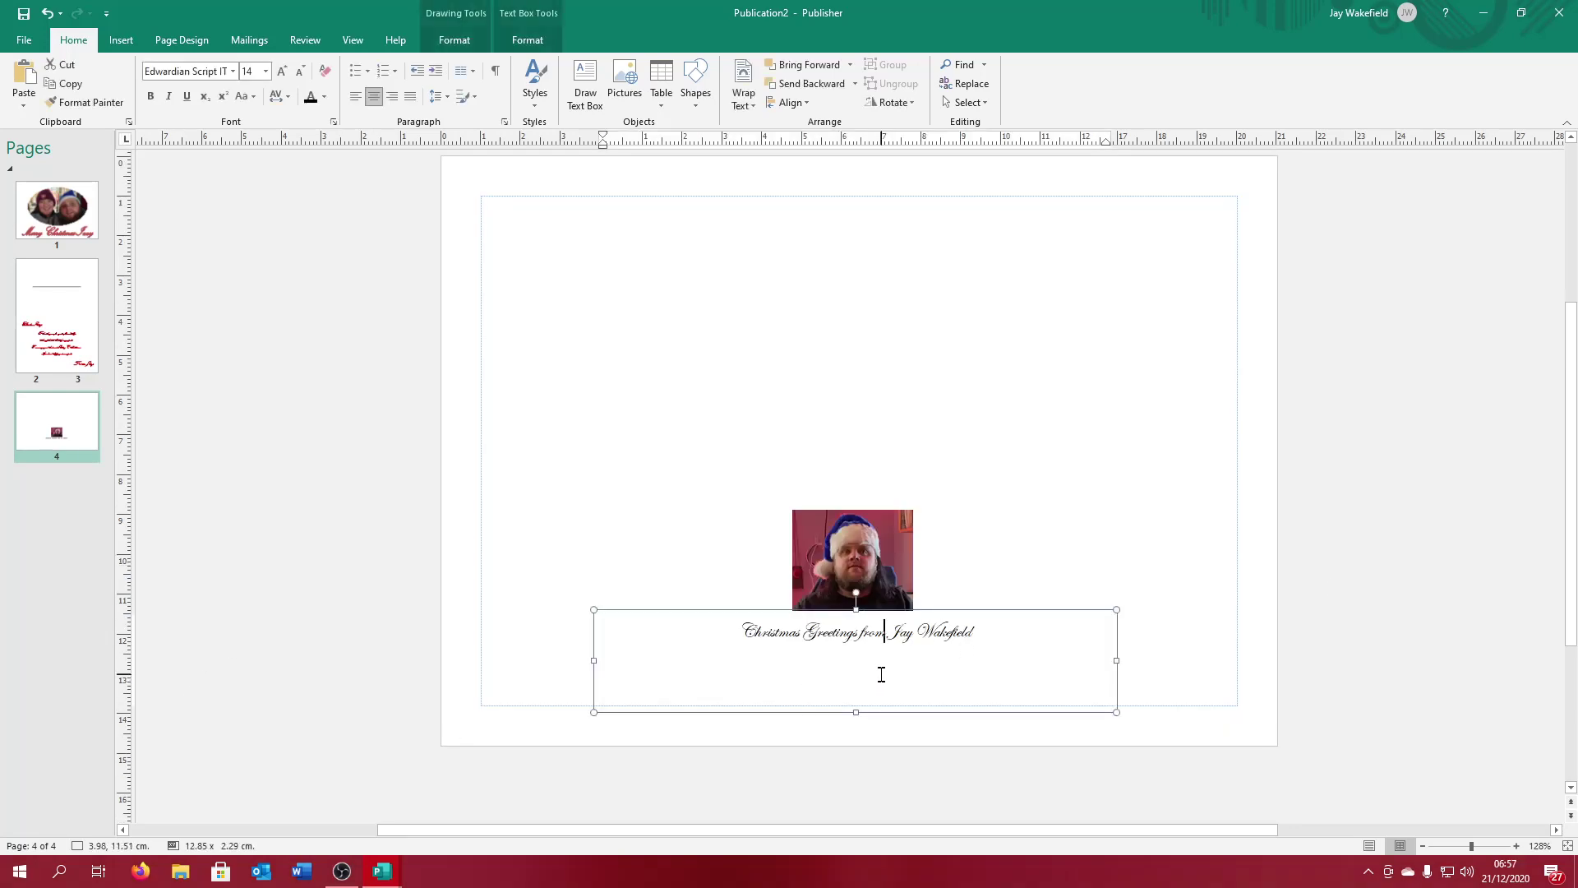
left_click_drag(1272, 757, 472, 427)
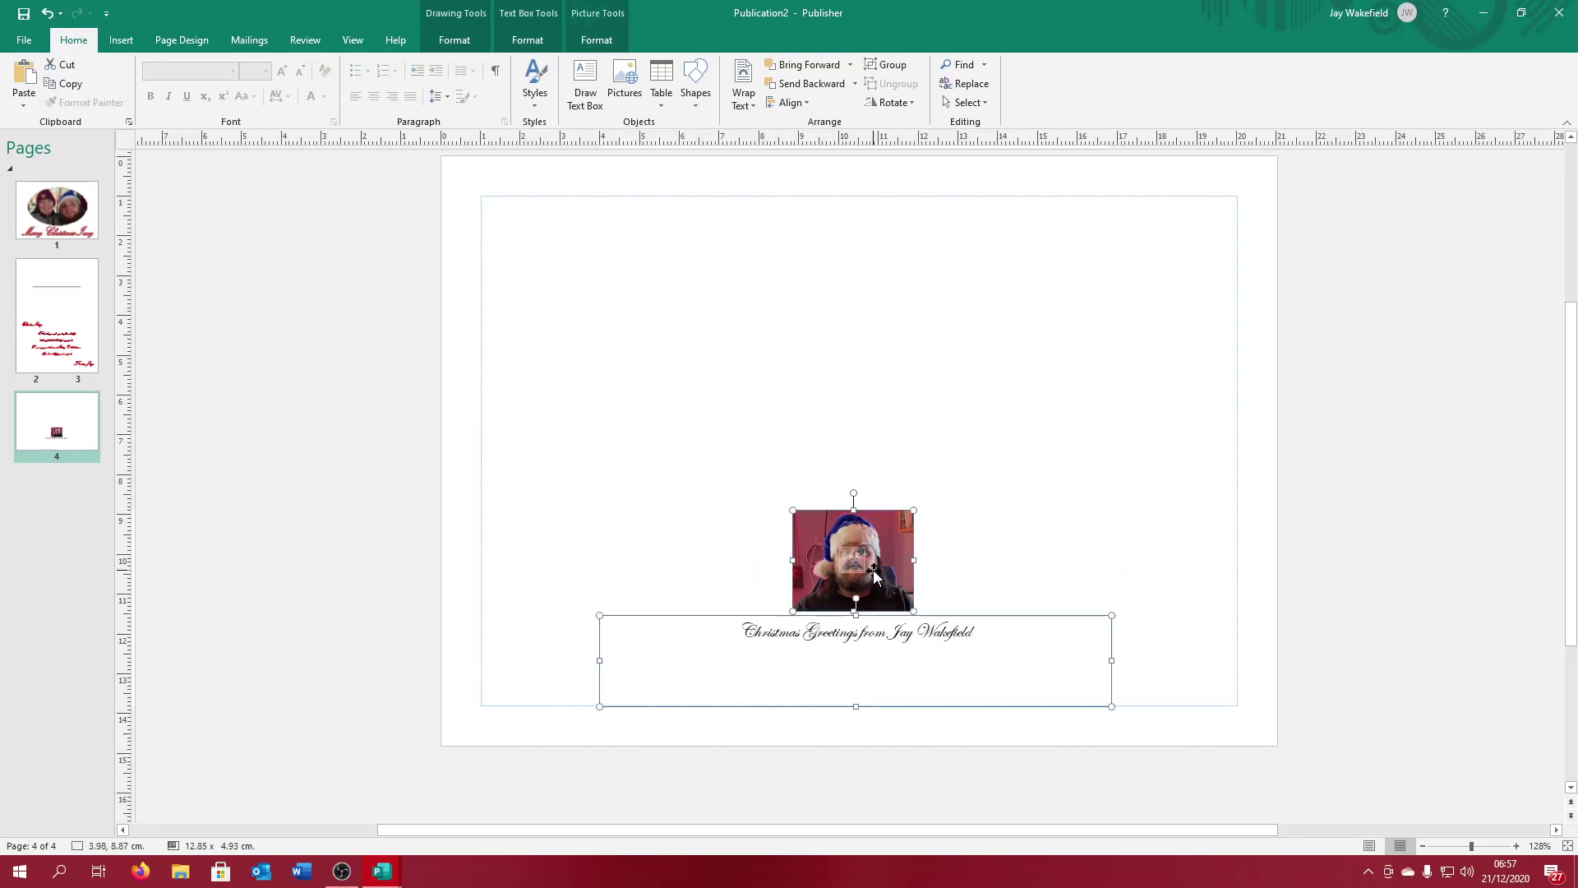
left_click(1116, 593)
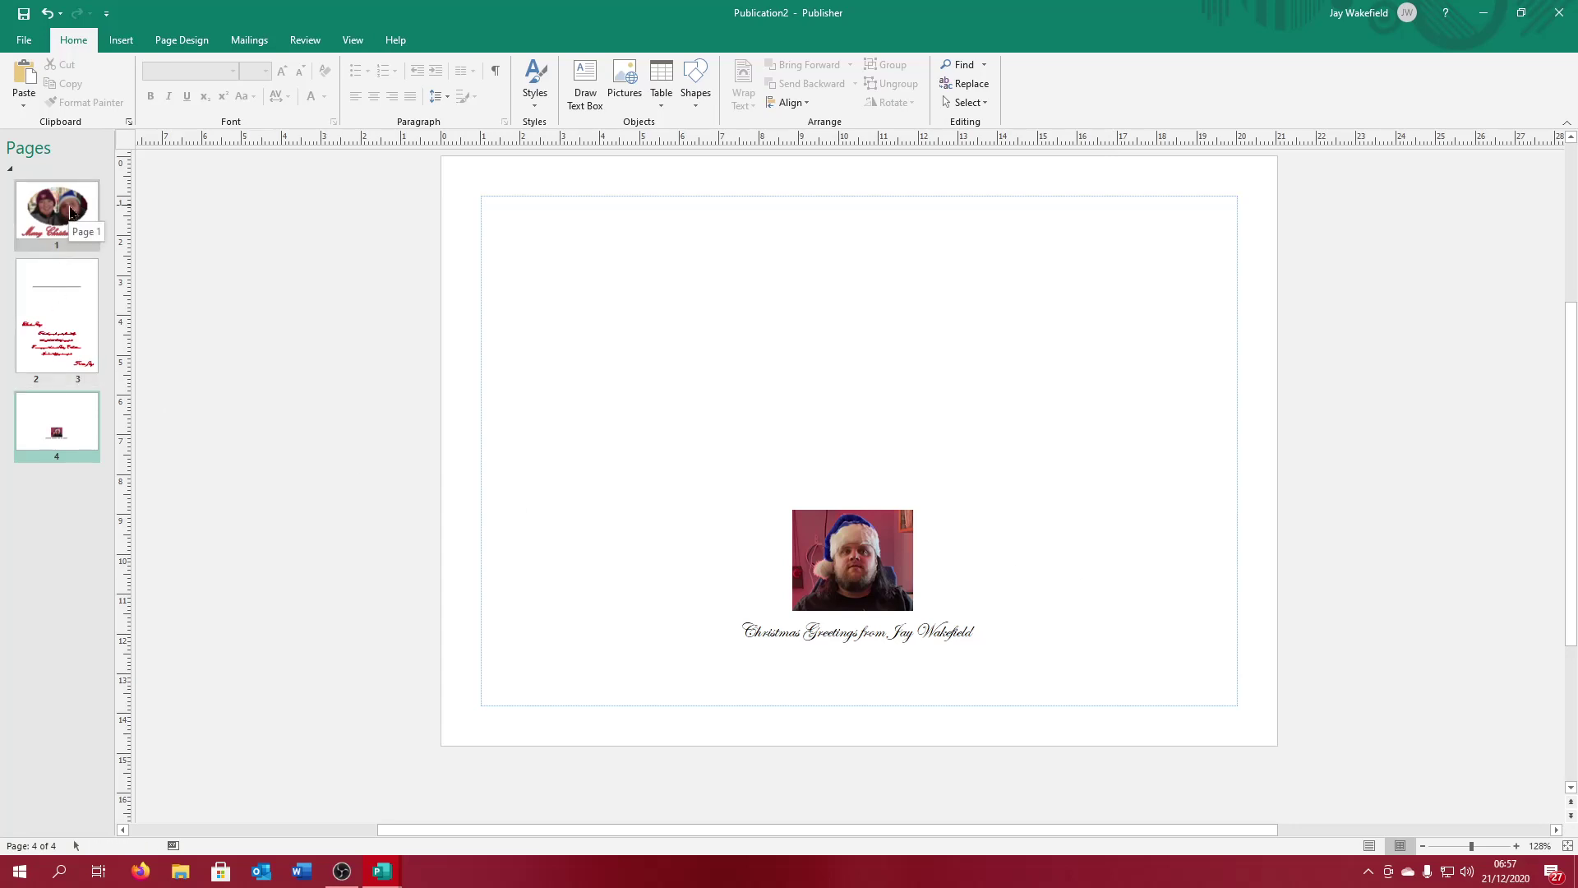
left_click(71, 212)
left_click(71, 304)
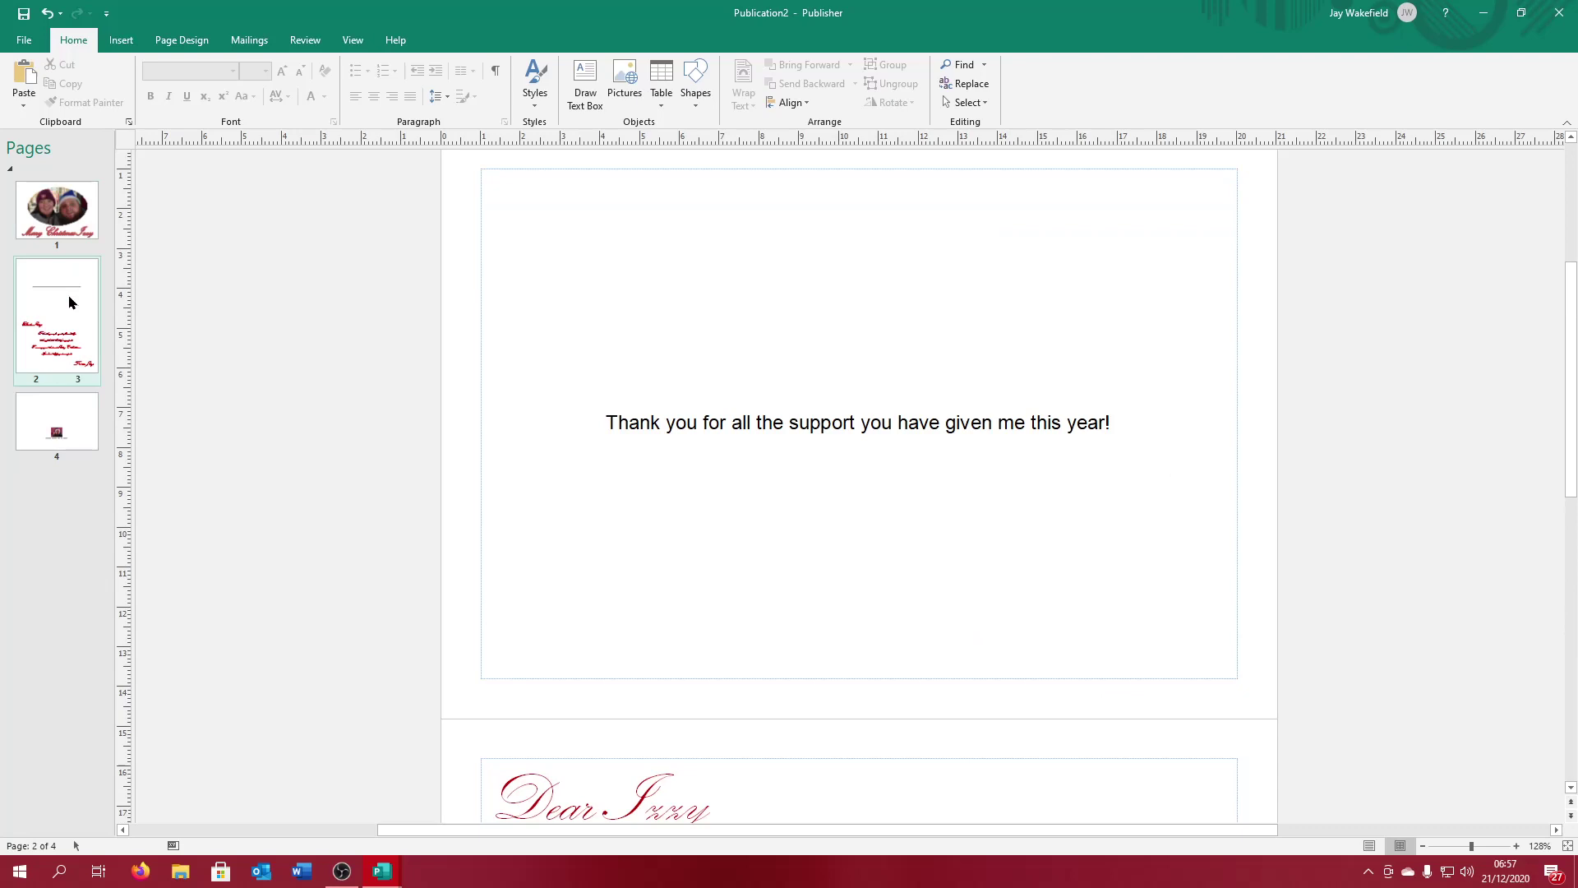
left_click(67, 420)
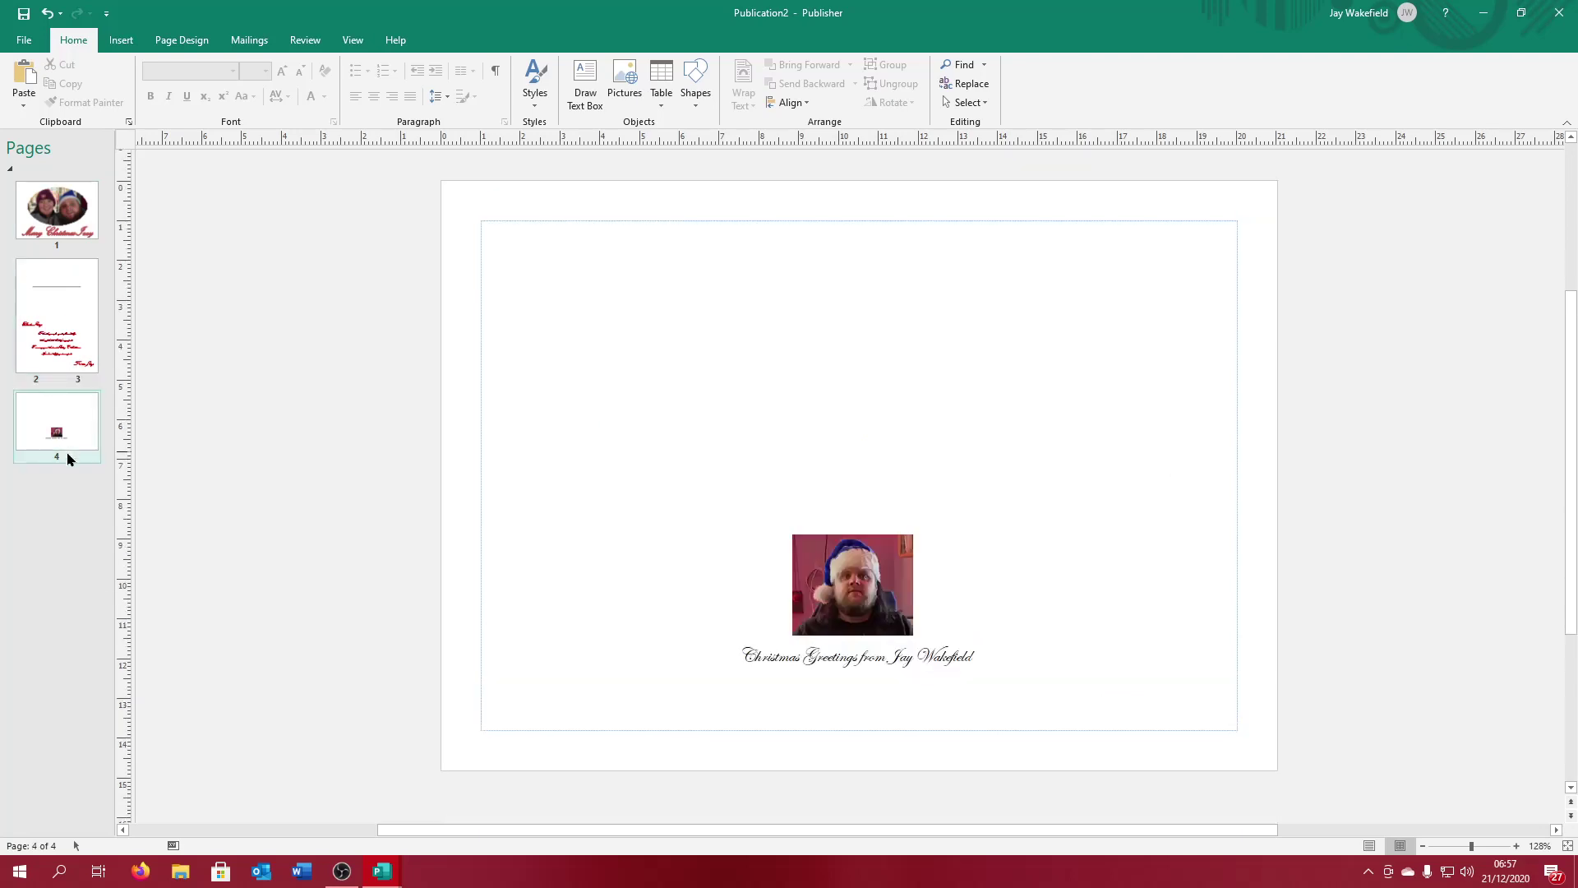
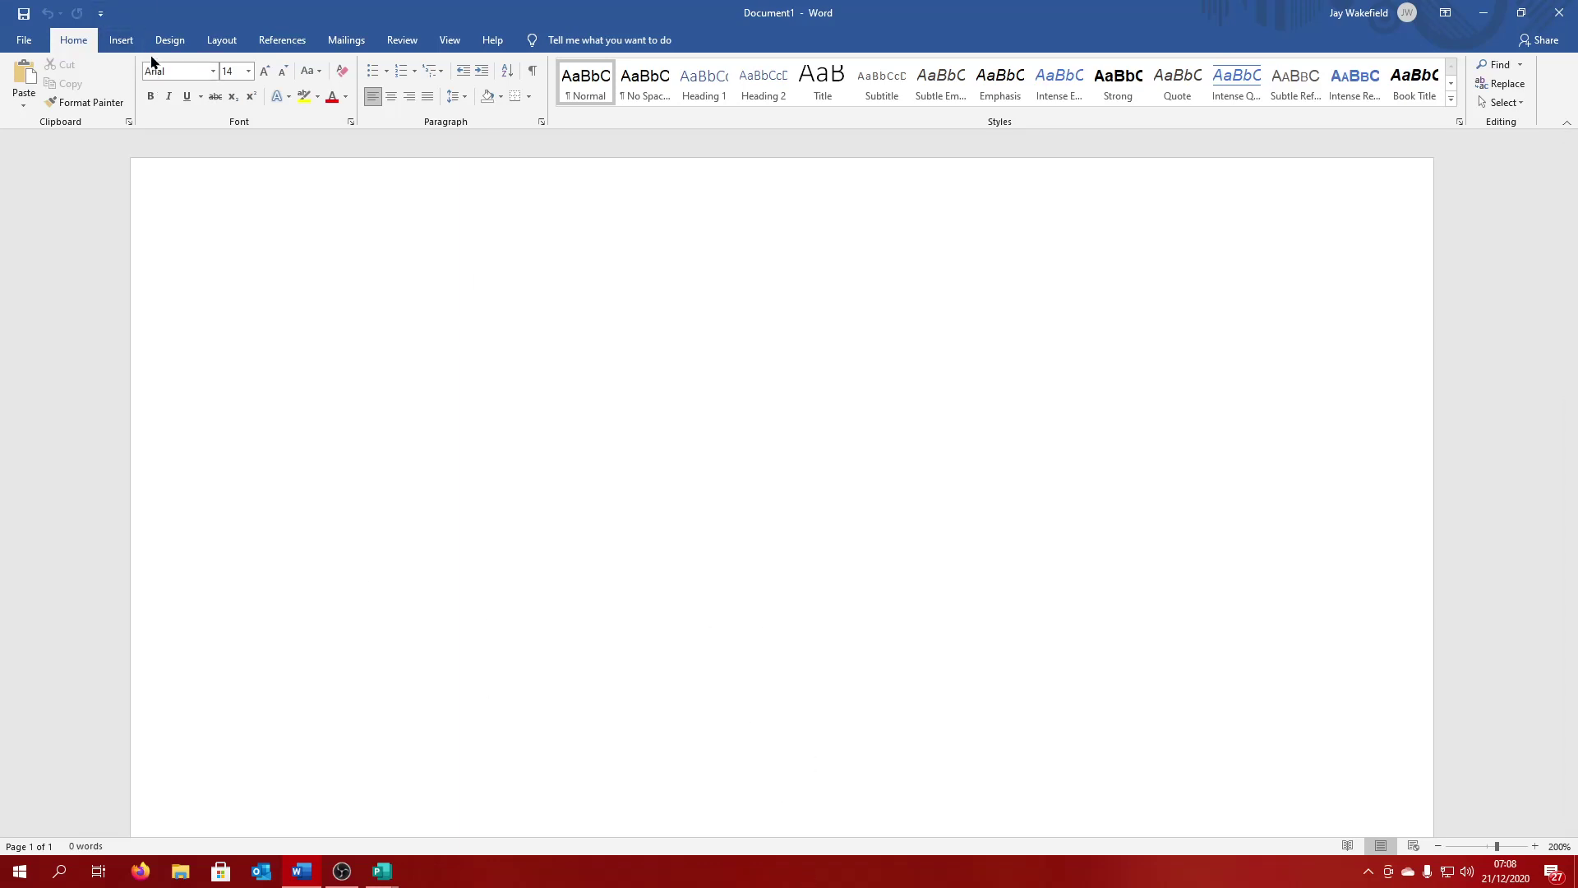
Step: Set the blank Word document's paper size to Envelope C5 and its orientation to landscape
left_click(229, 43)
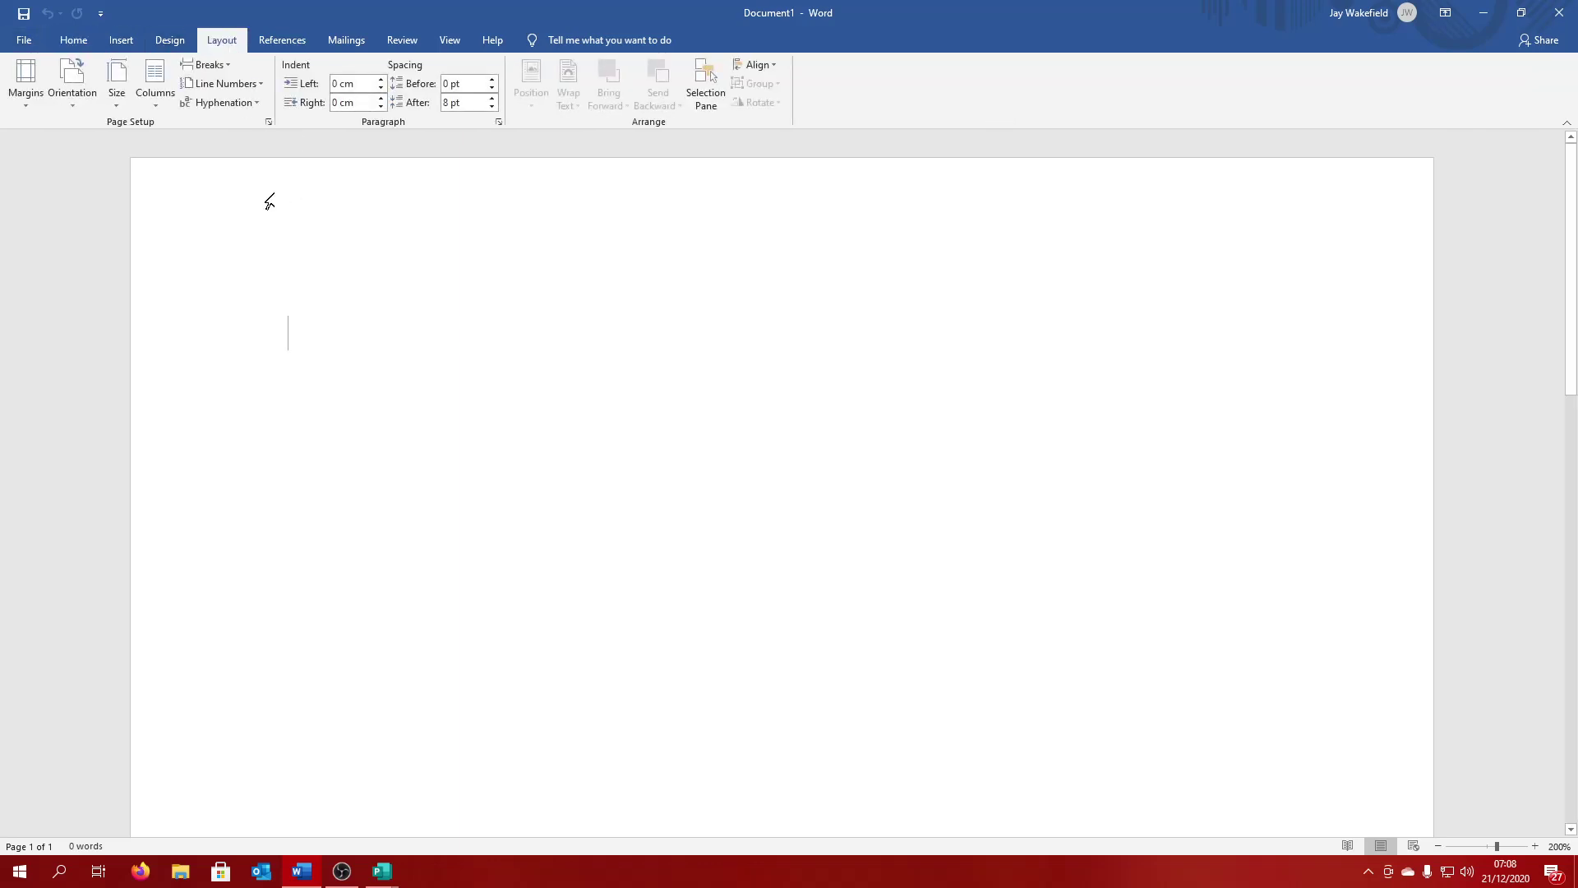
left_click(127, 87)
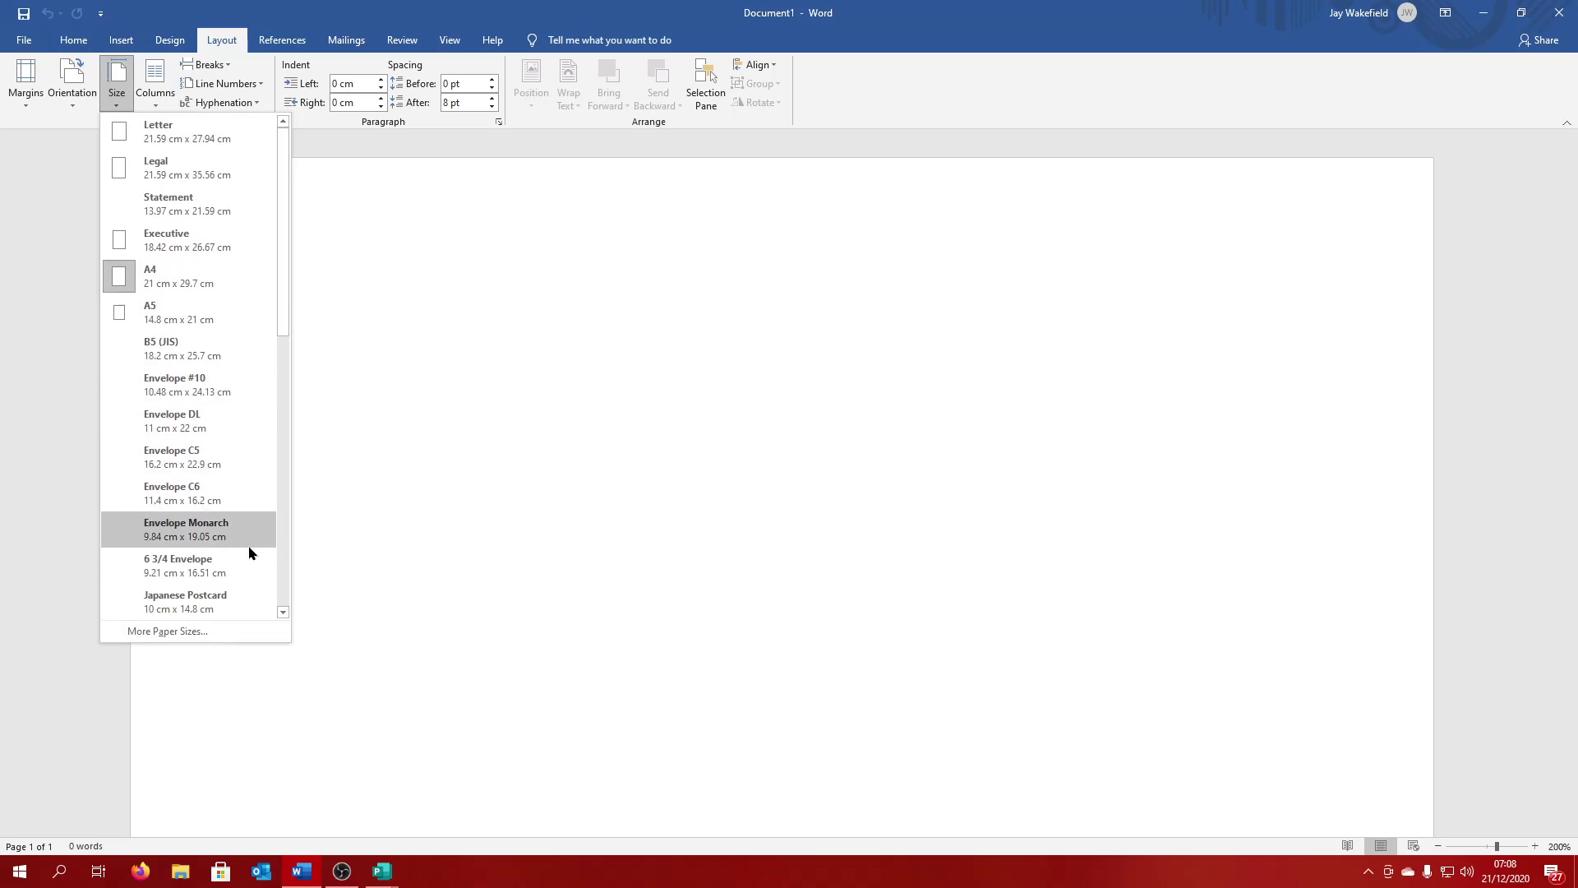
left_click(248, 466)
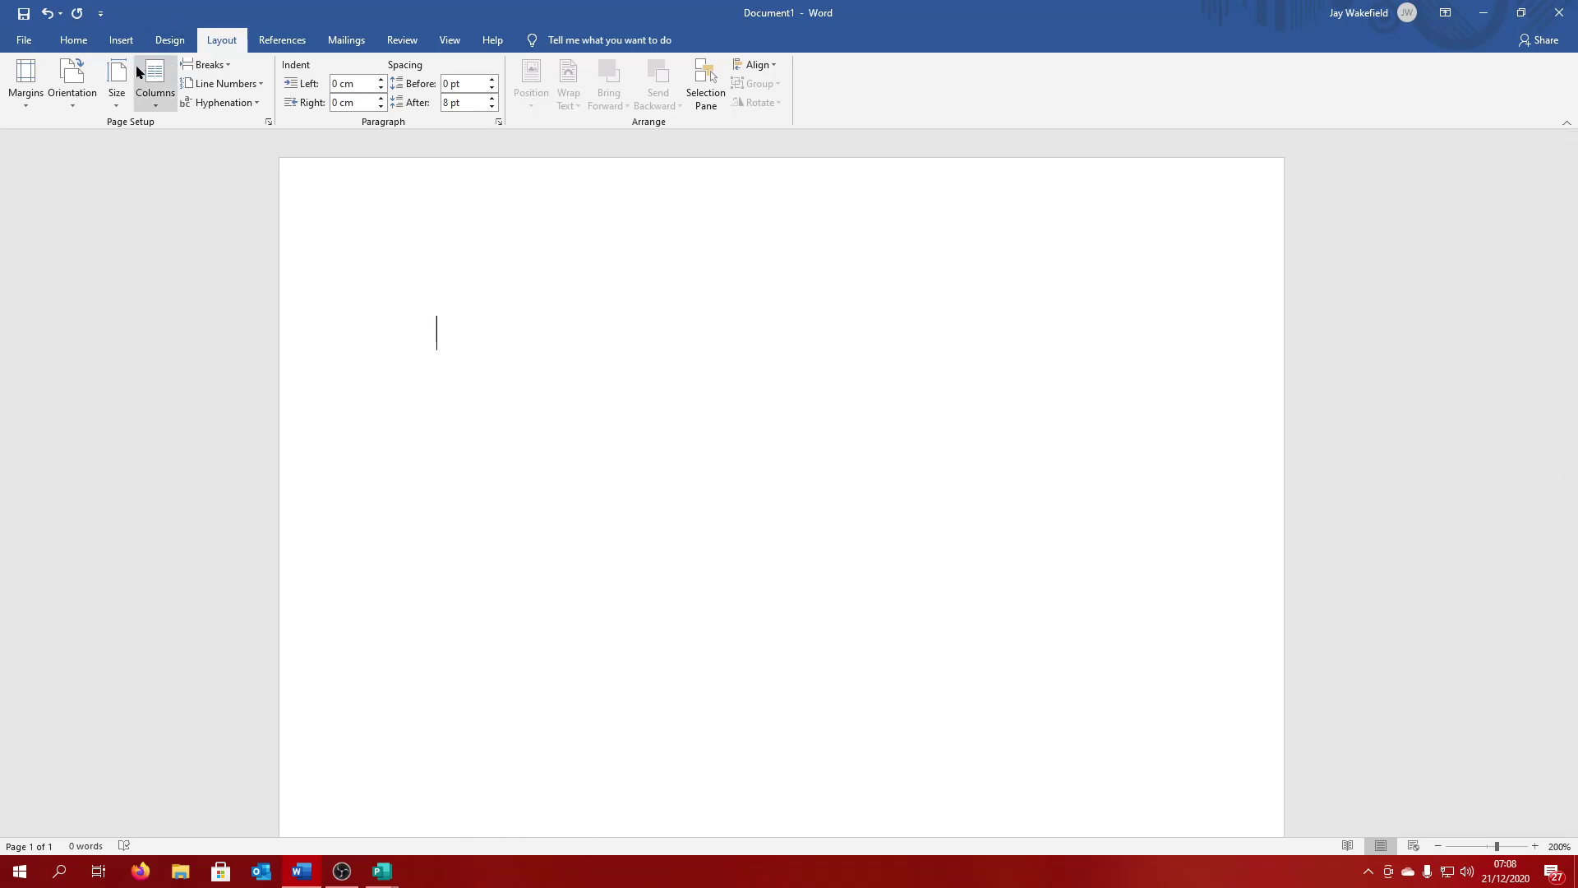
left_click(73, 104)
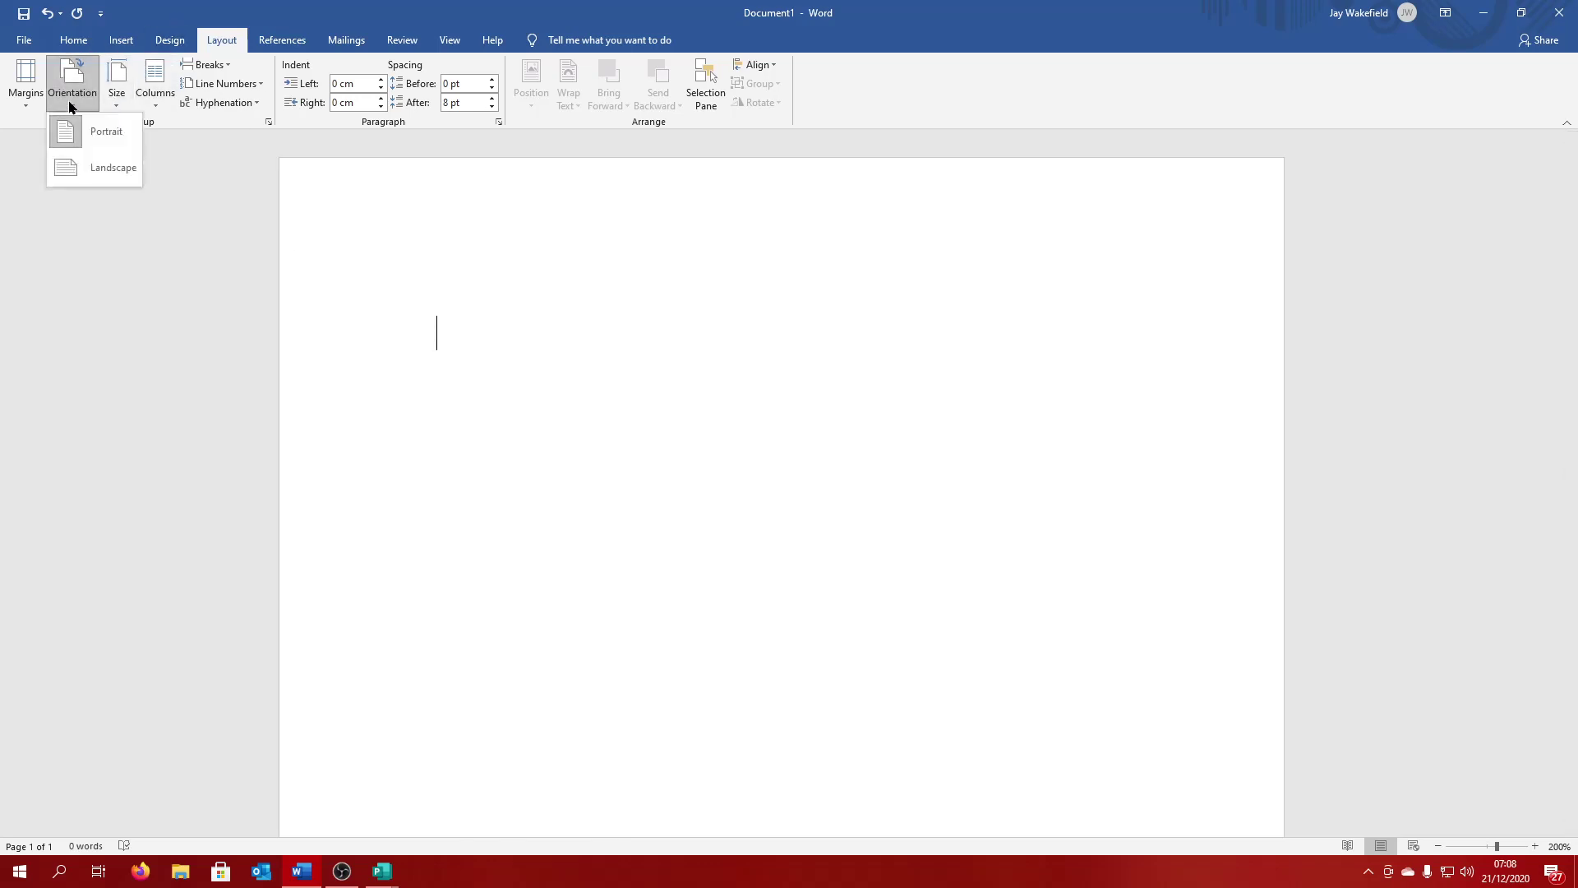
left_click(82, 173)
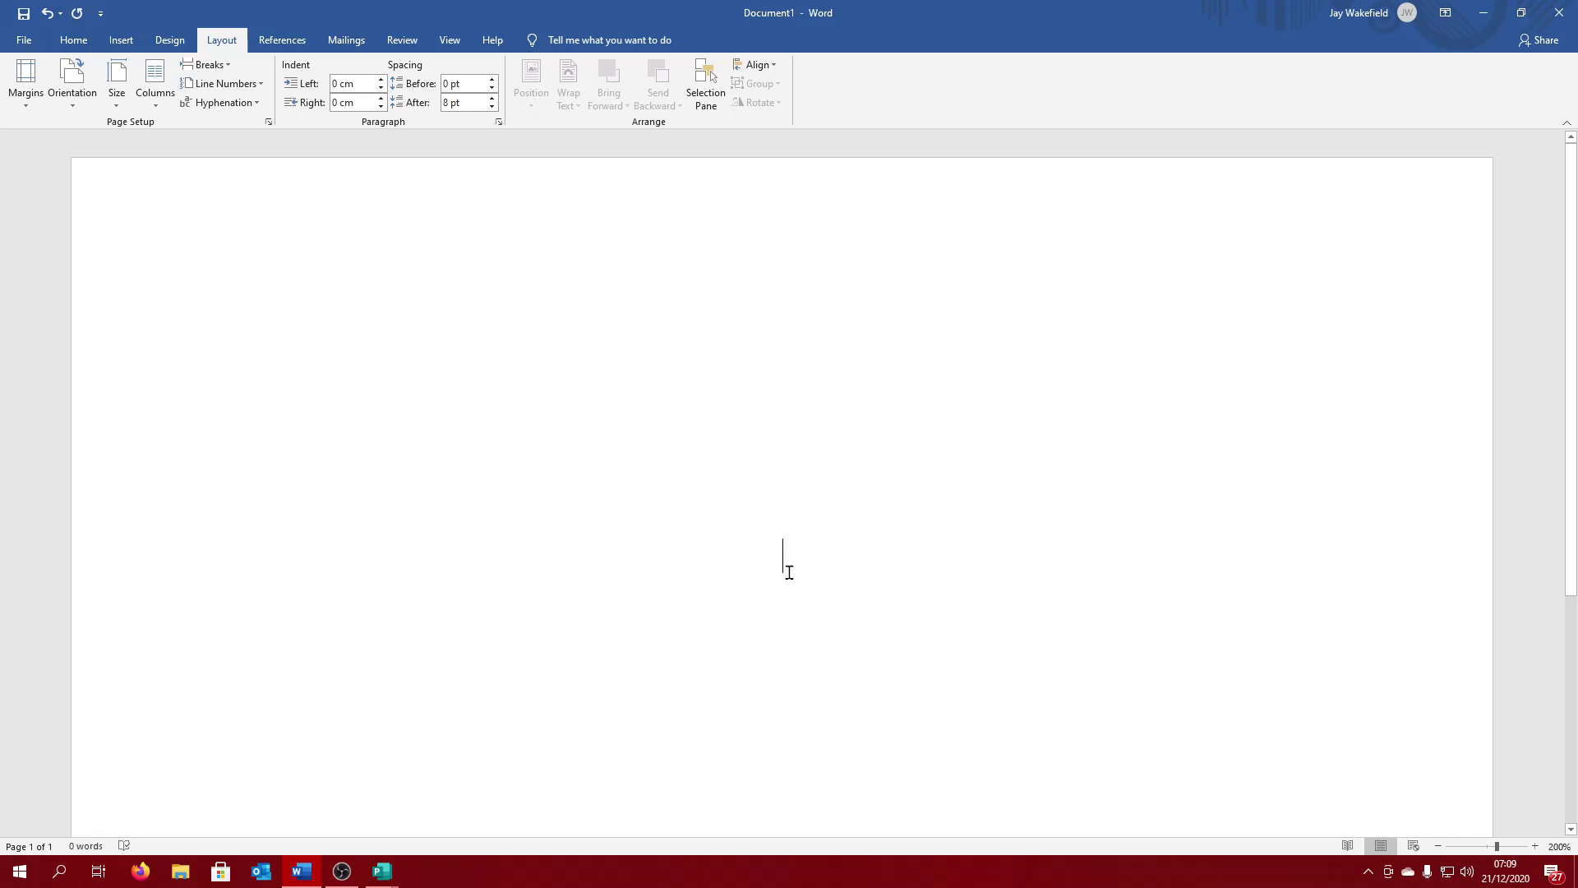
key("ctrl+z")
key("ctrl+y")
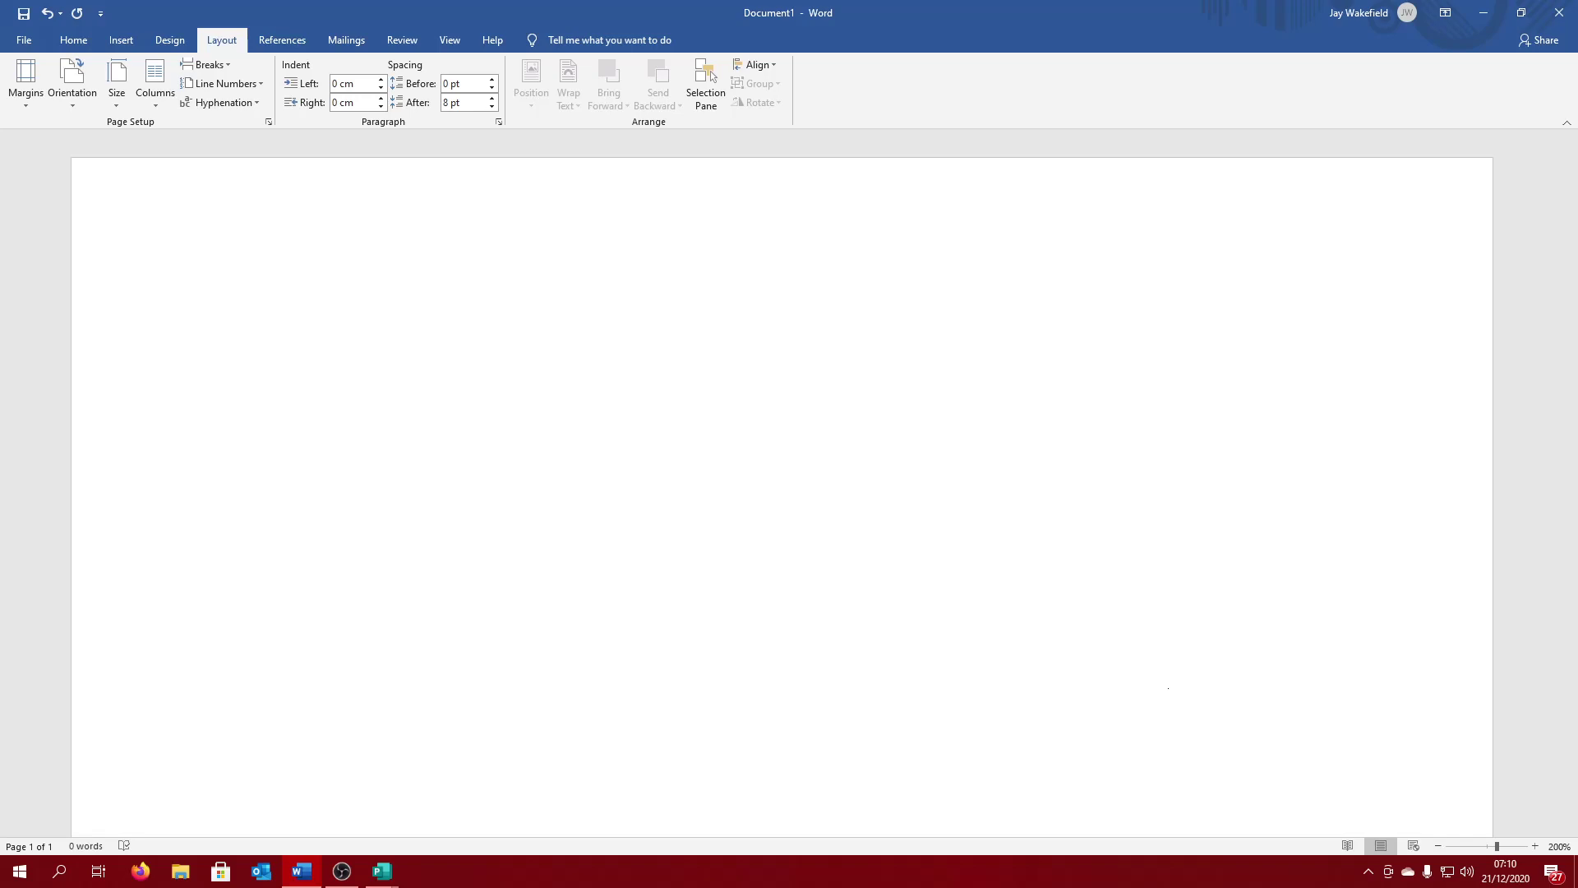
Step: Set the font for the envelope text to Blackadder ITC at size 48
left_click(121, 41)
left_click(74, 41)
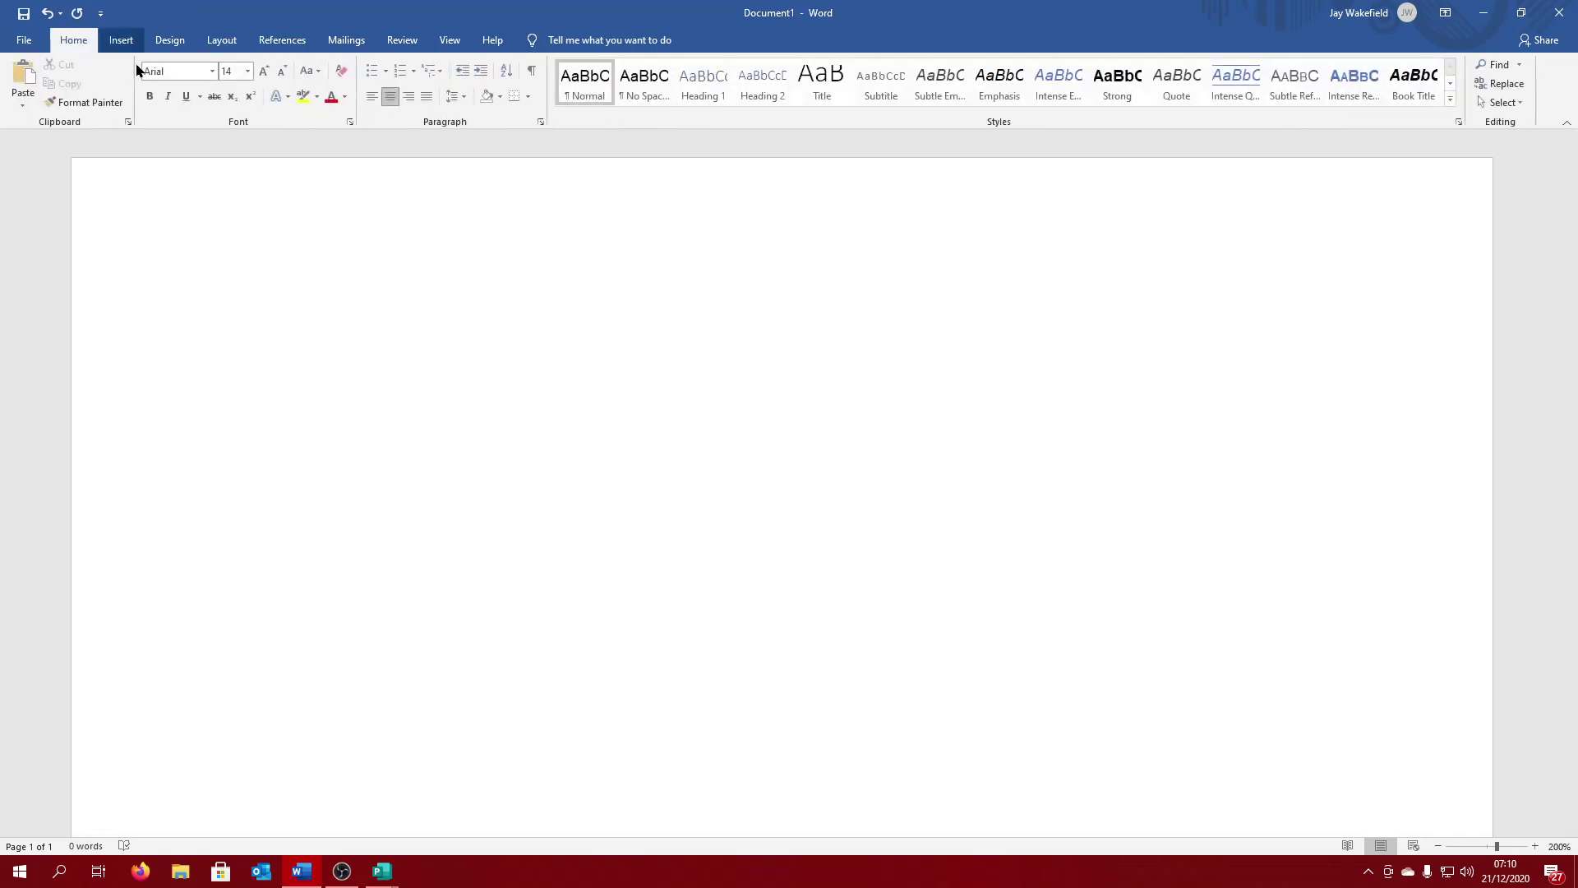
left_click(216, 72)
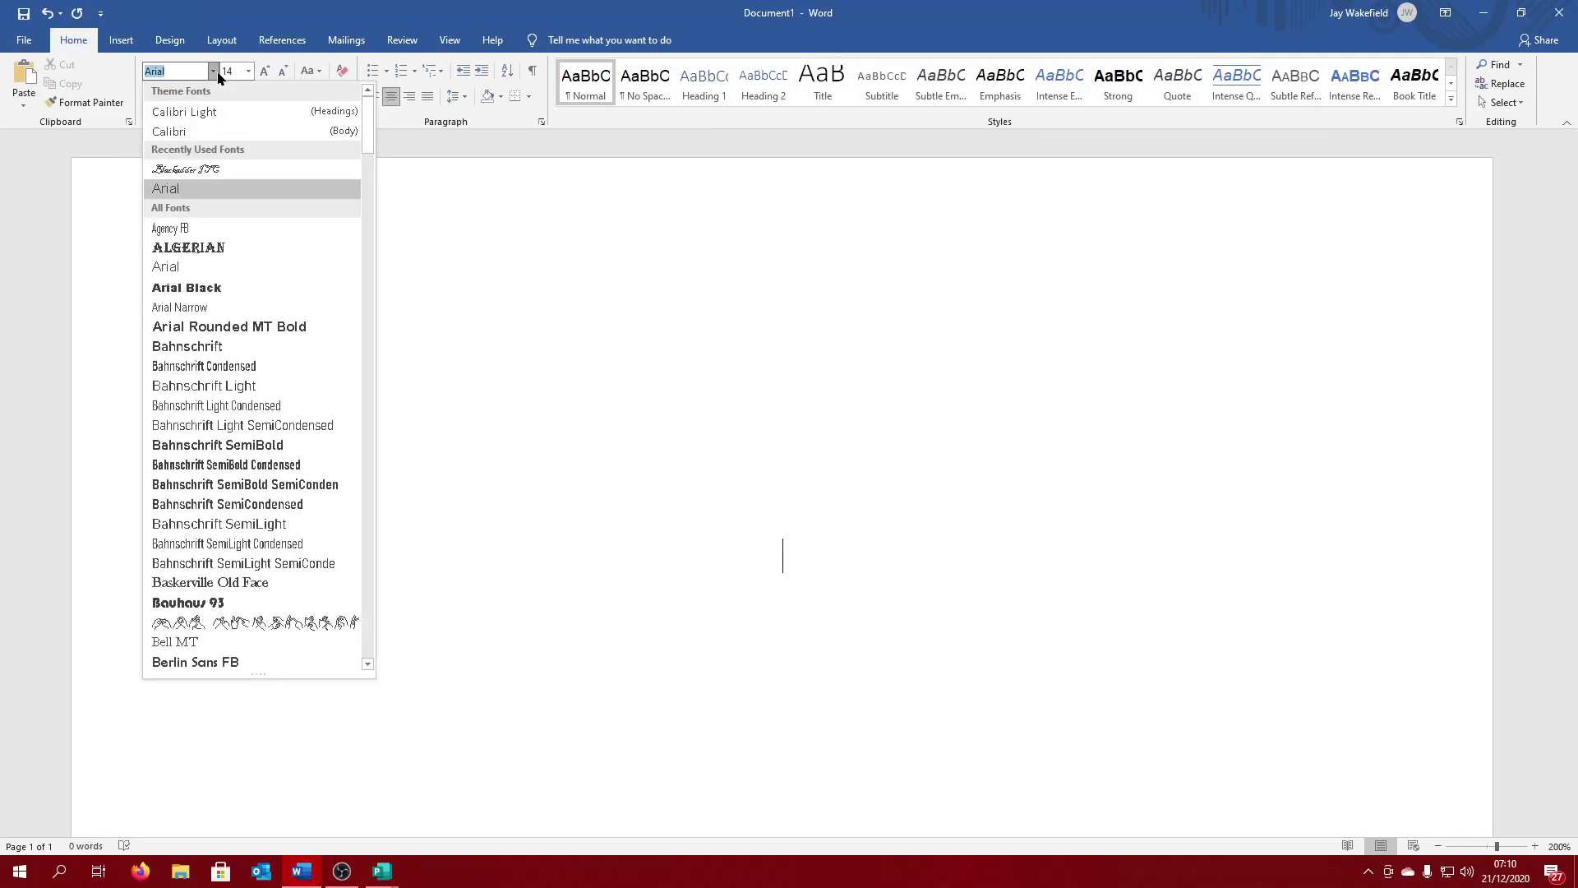
left_click(271, 169)
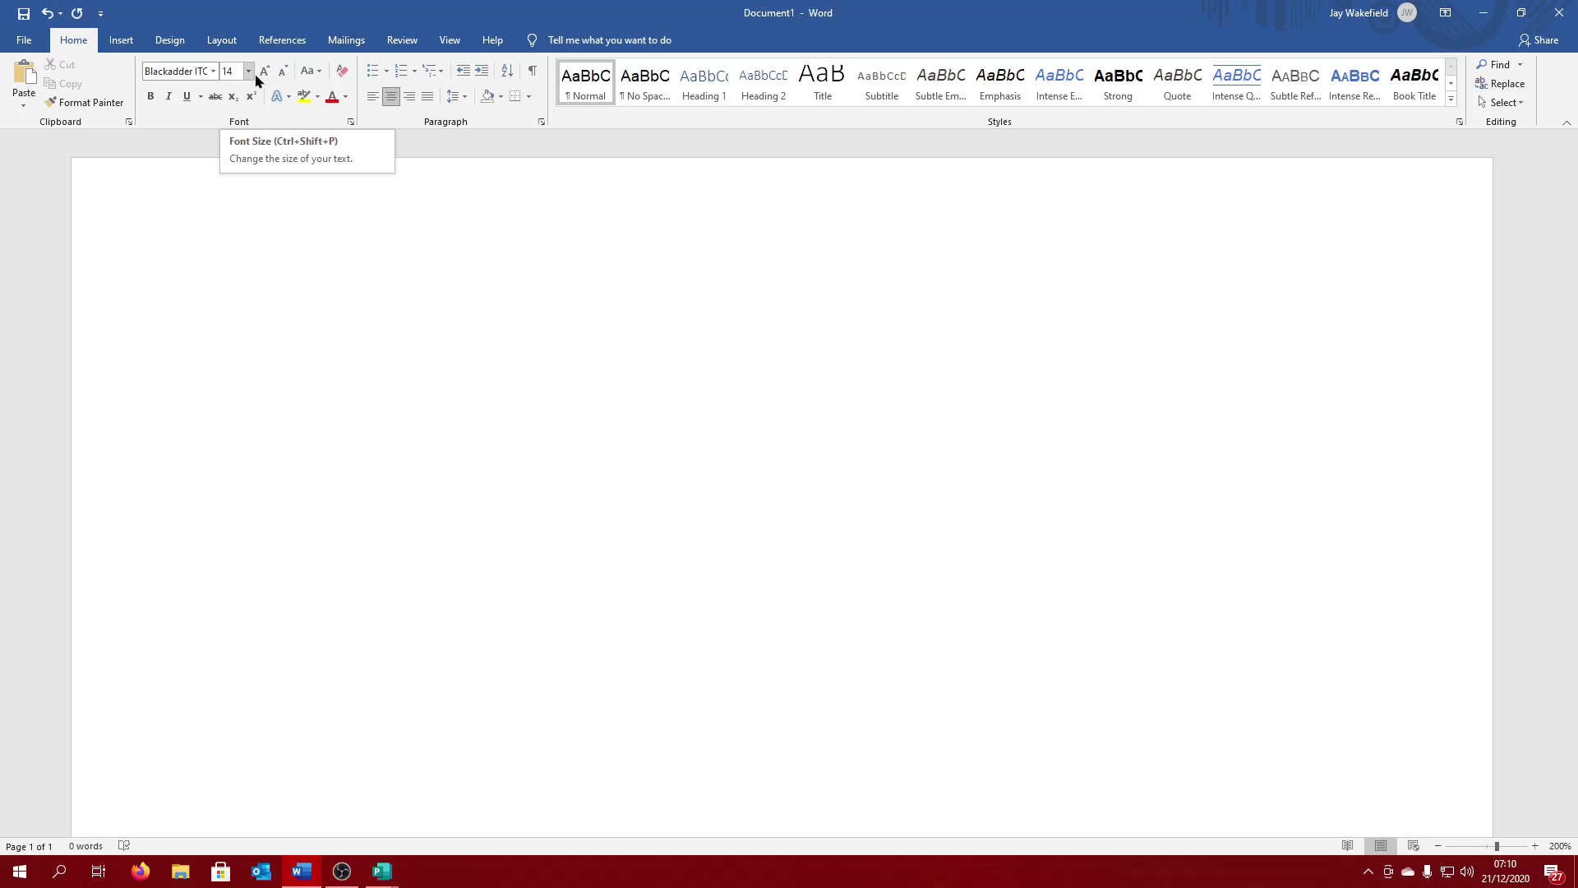
left_click(249, 73)
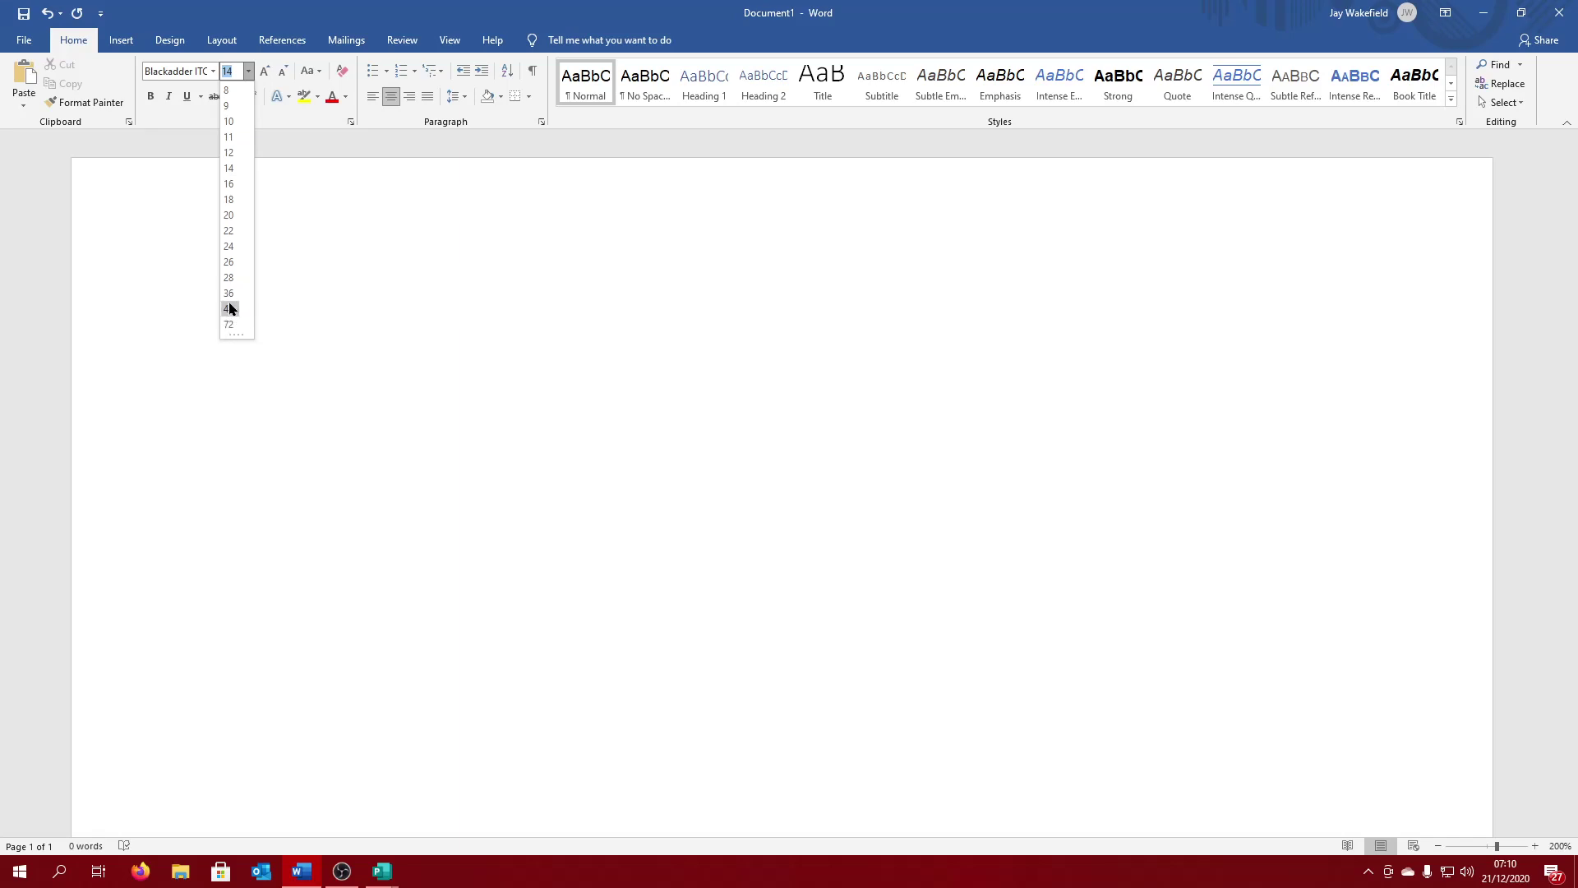
left_click(230, 309)
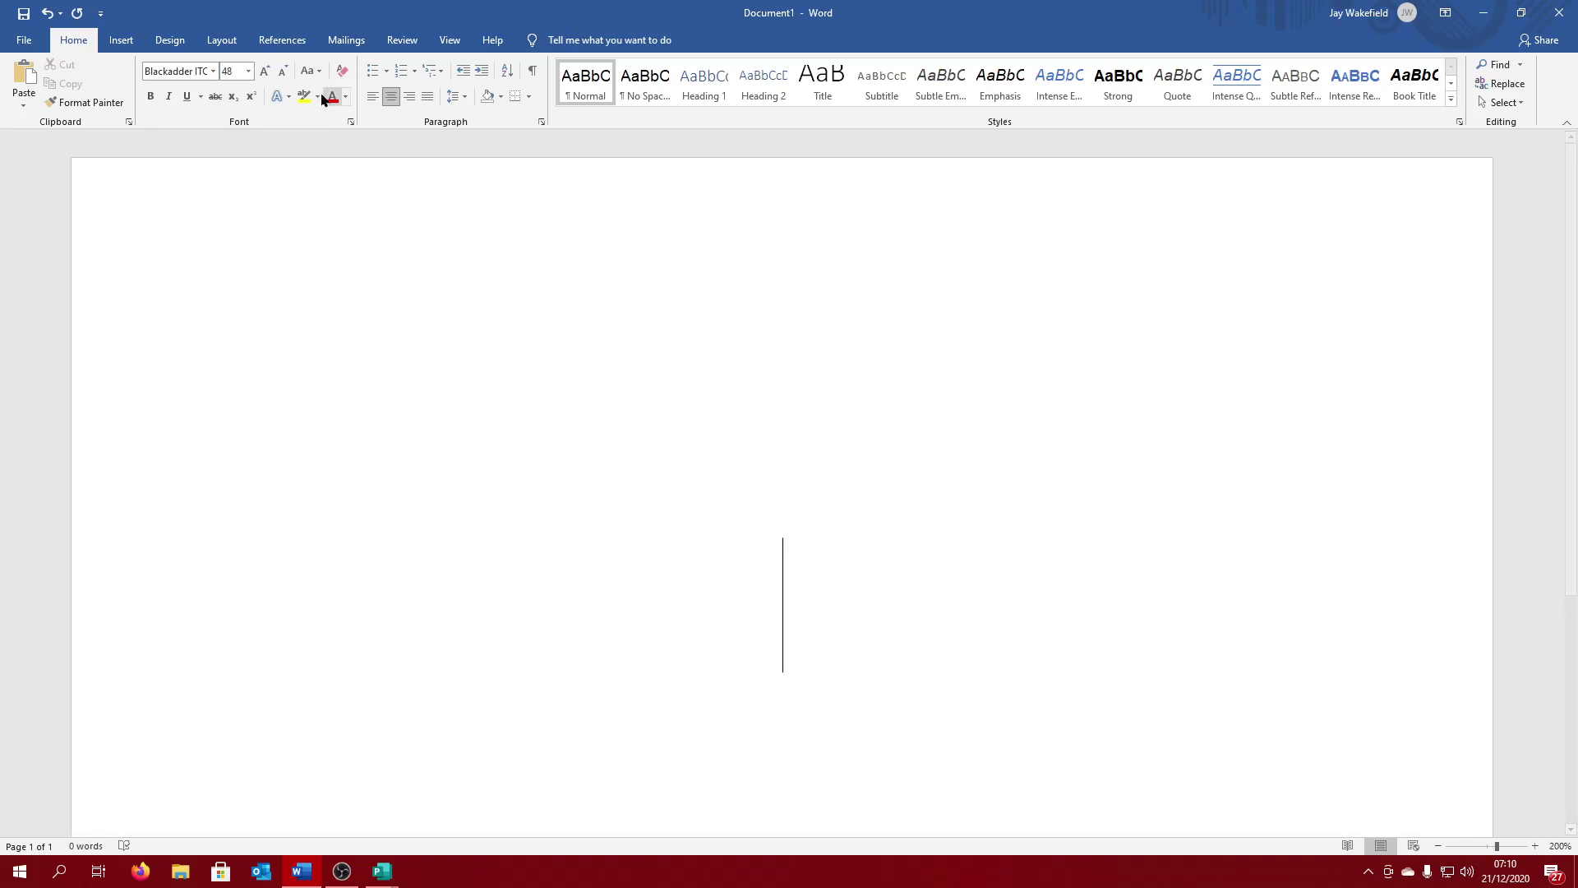
left_click(249, 74)
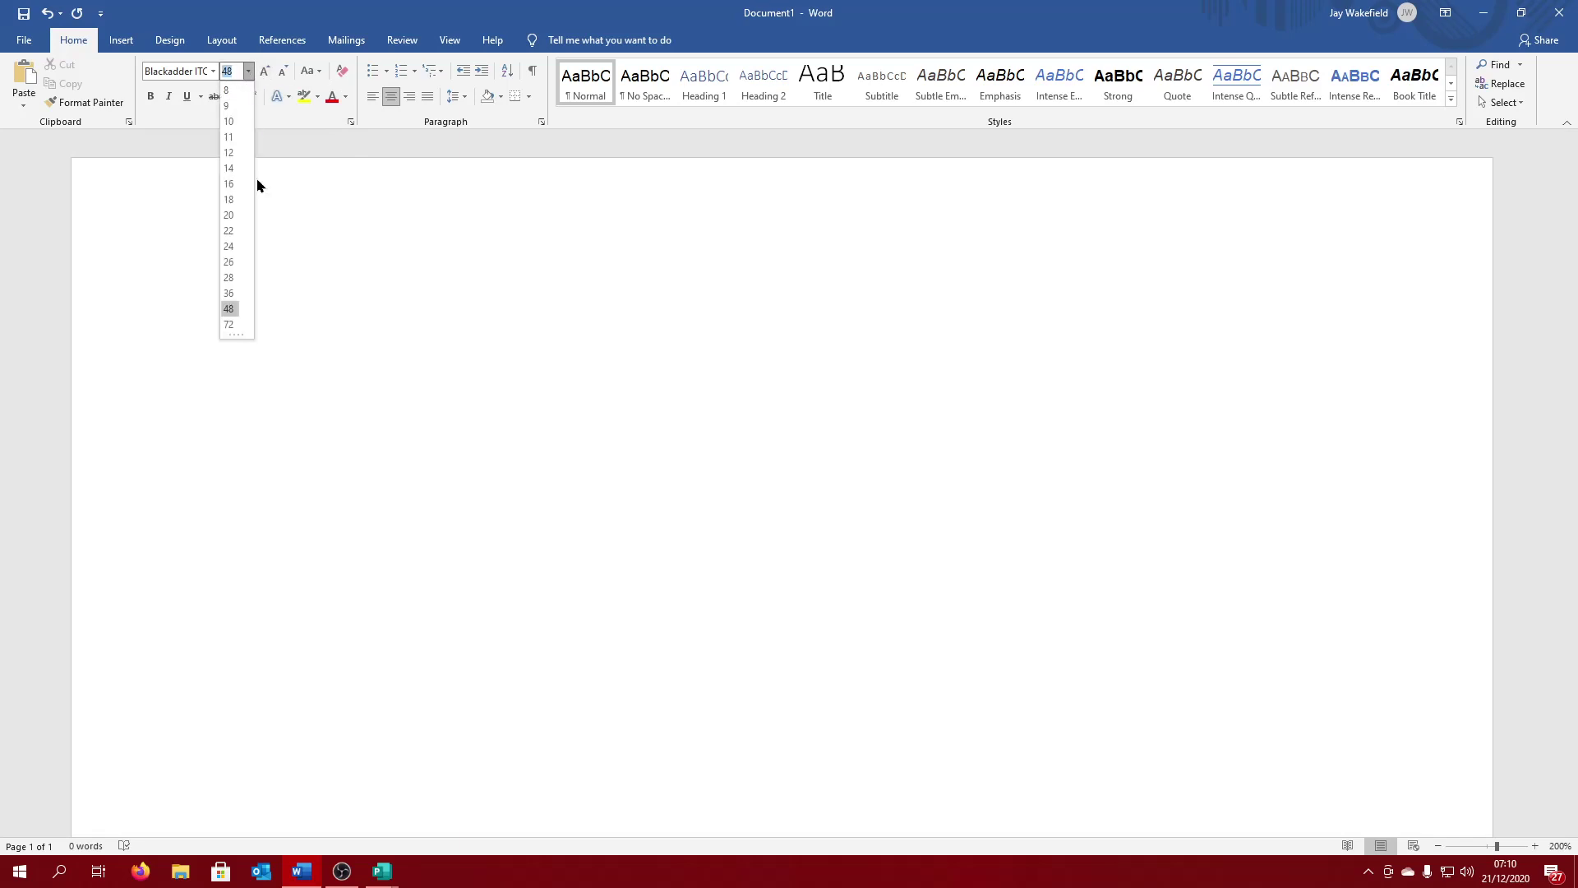
left_click(230, 309)
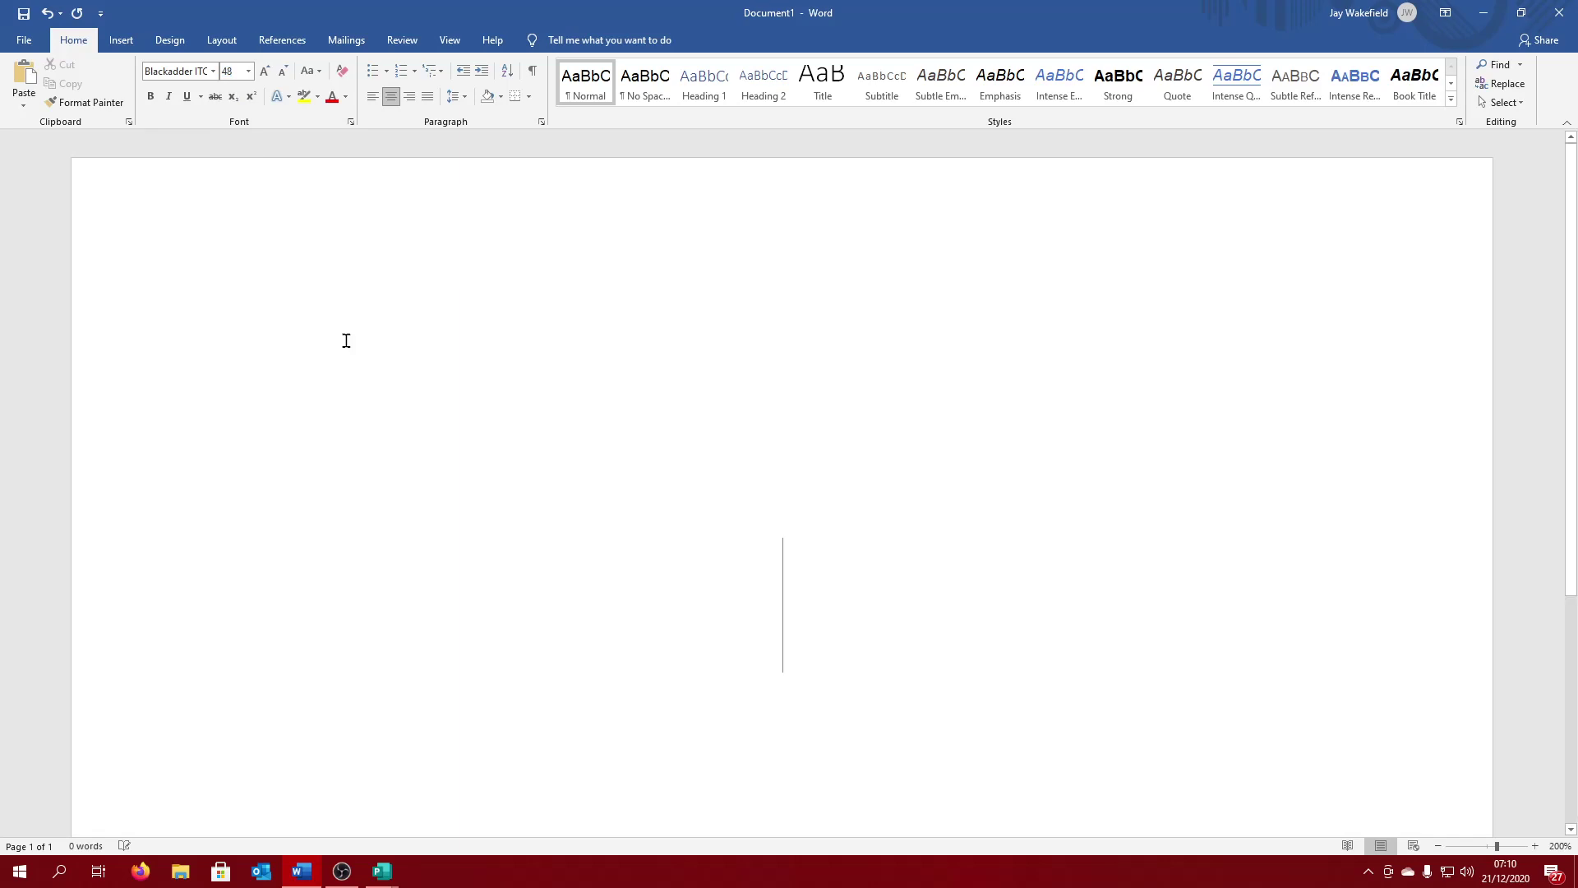
Step: Enter the recipient's first name on the envelope and colour the lettering red with a green outline
type("Izzy")
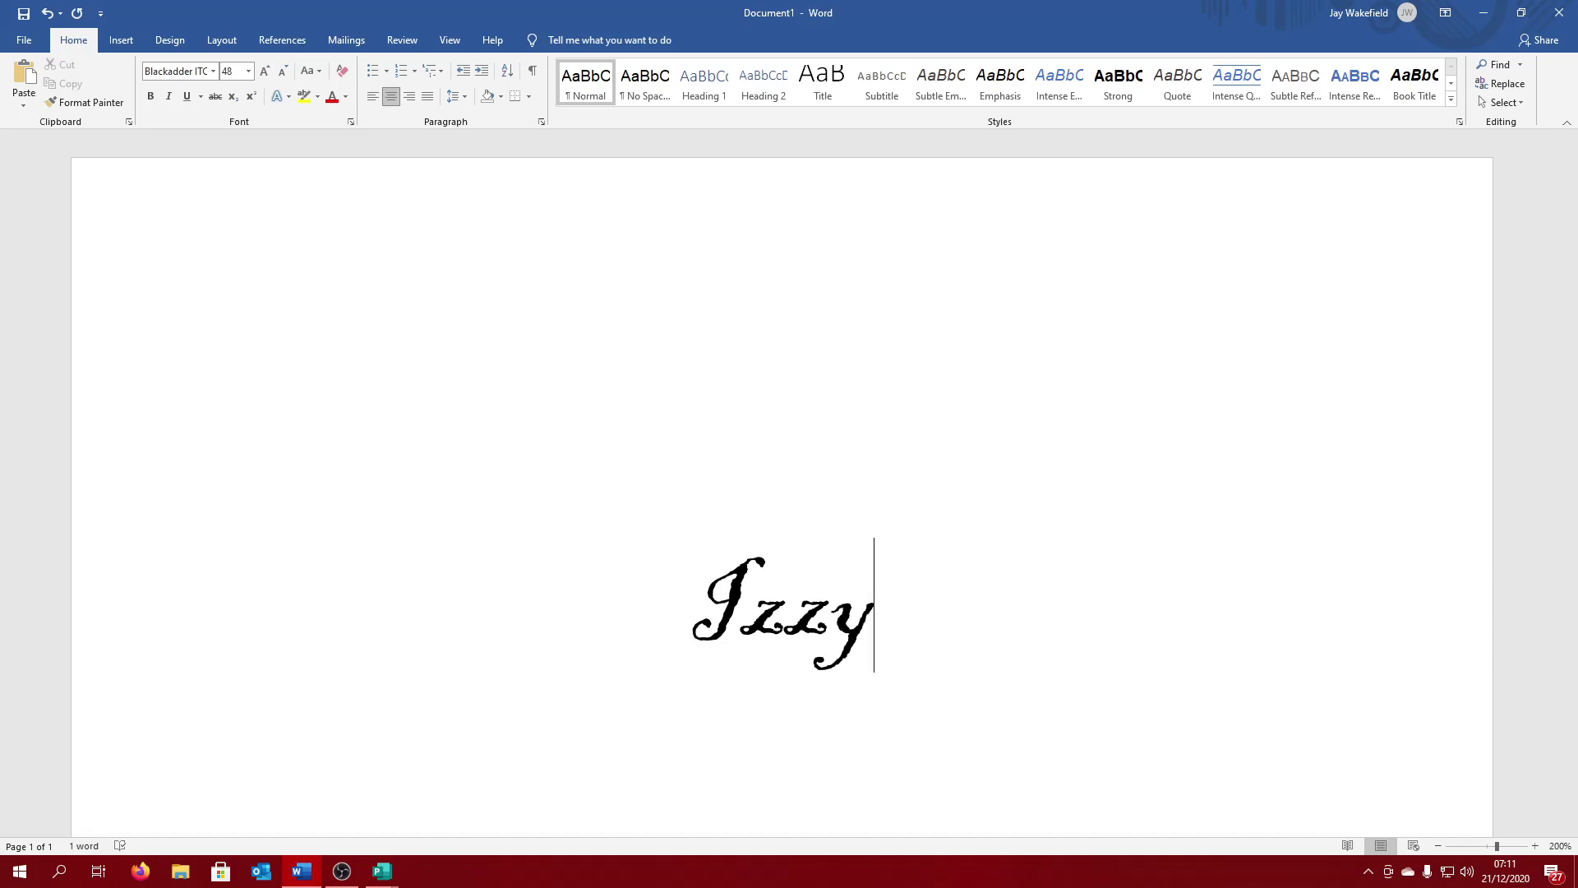
left_click_drag(741, 625, 794, 628)
left_click(888, 638)
left_click_drag(888, 638, 688, 558)
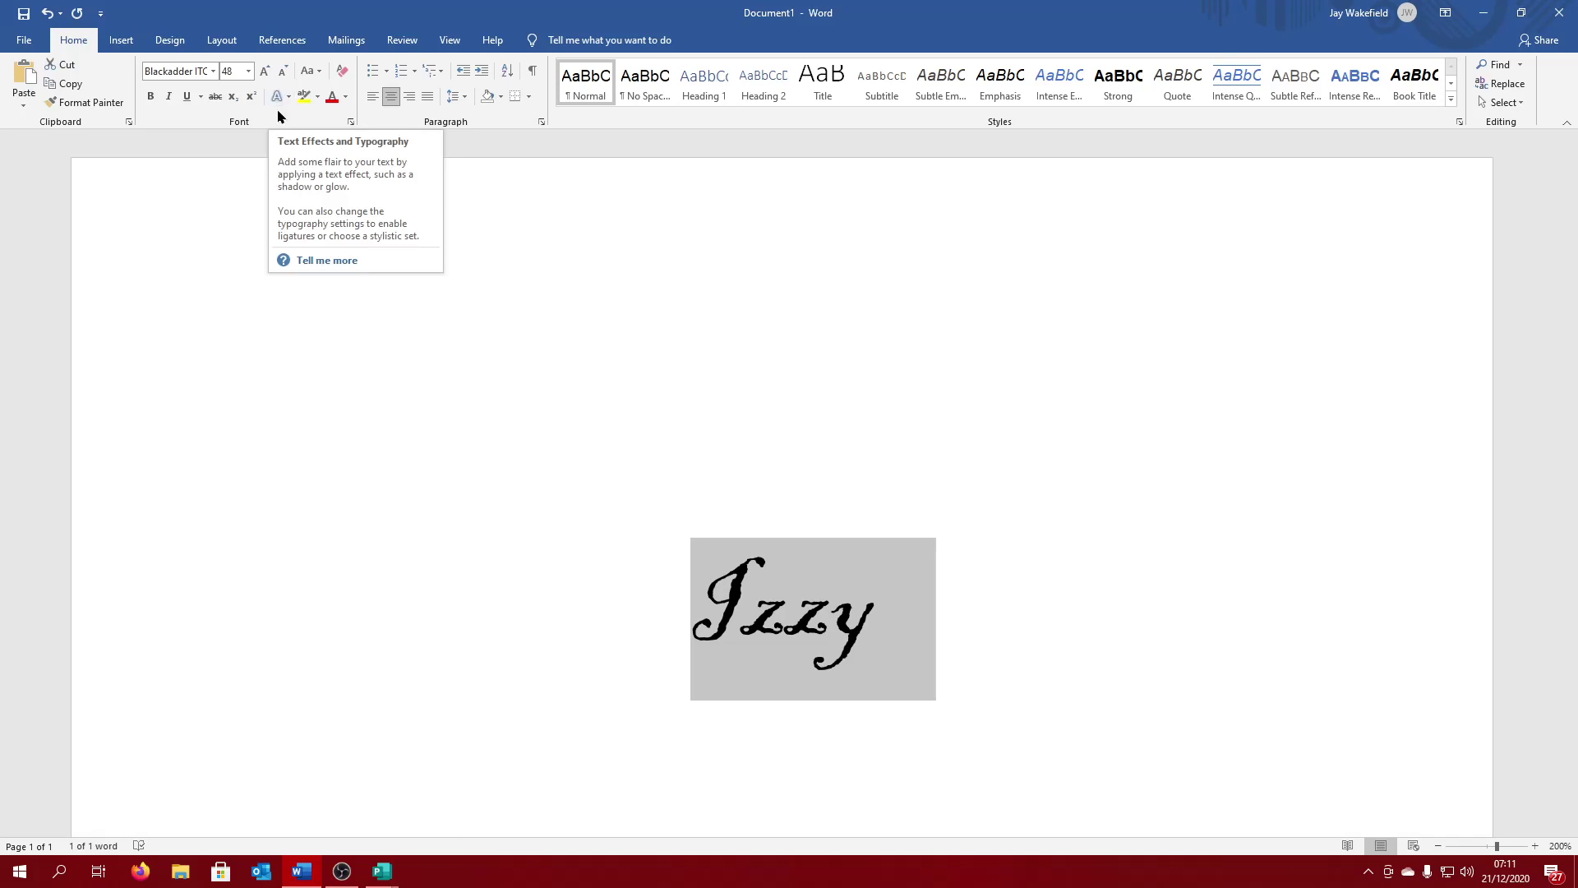
left_click(276, 97)
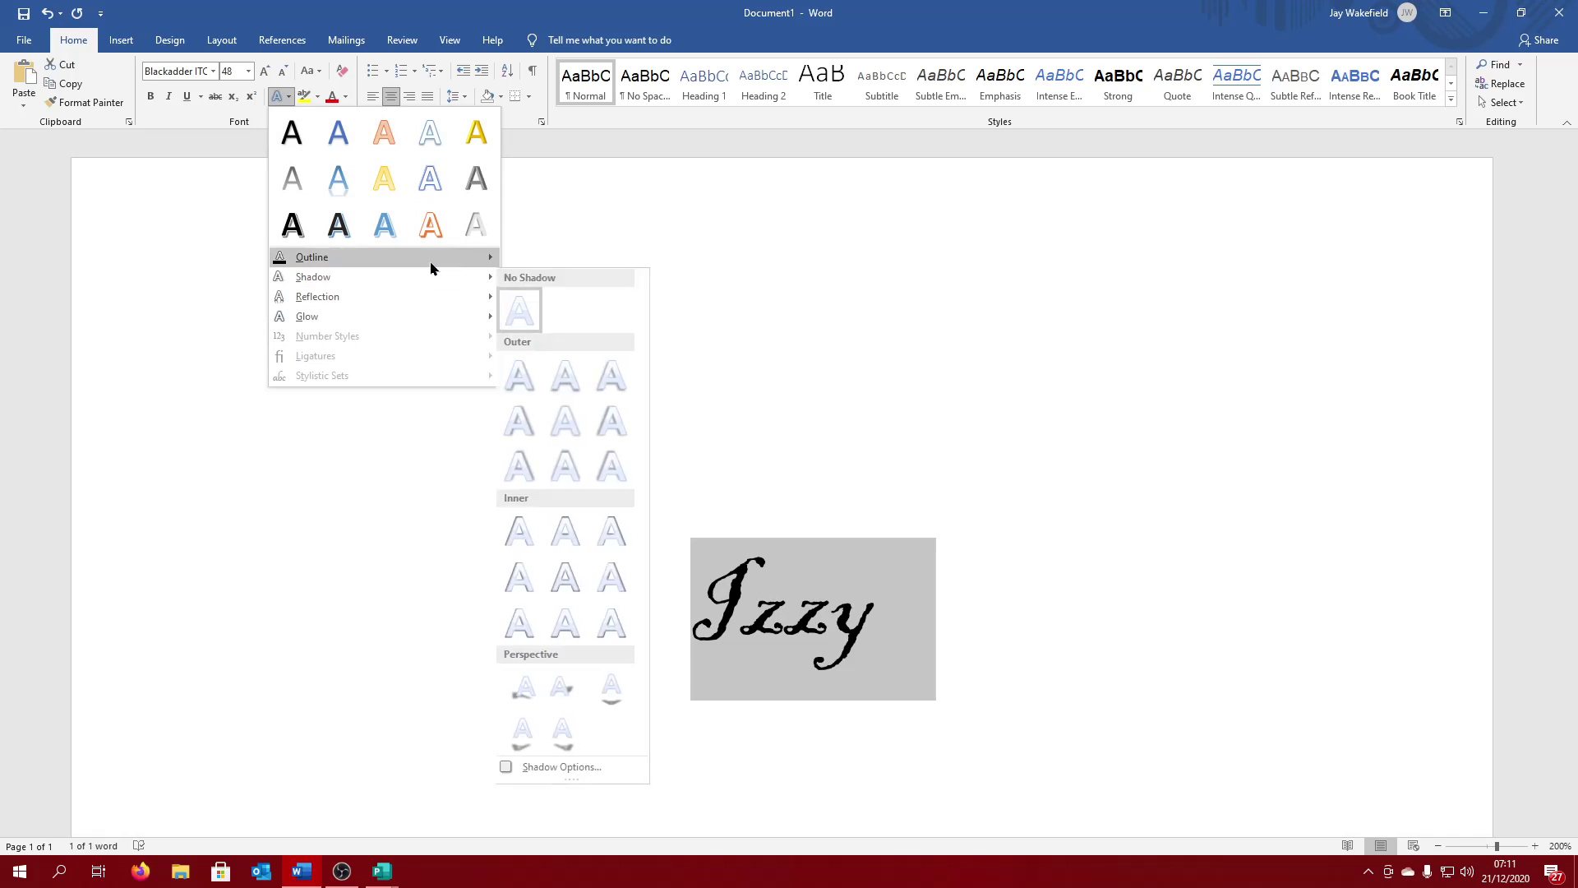
mouse_move(442, 262)
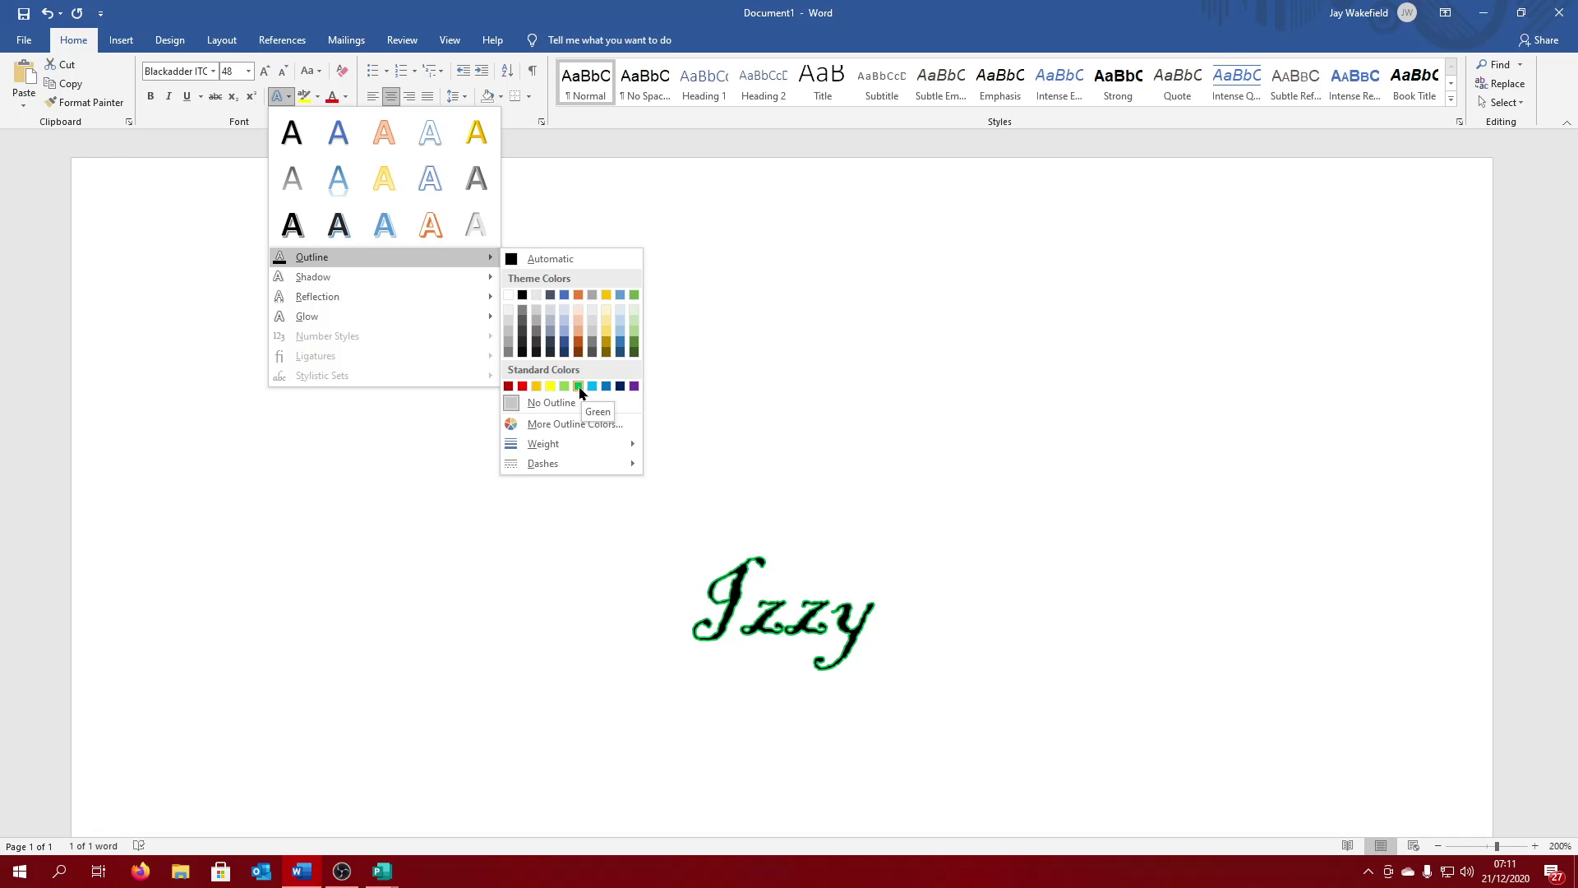
left_click(578, 386)
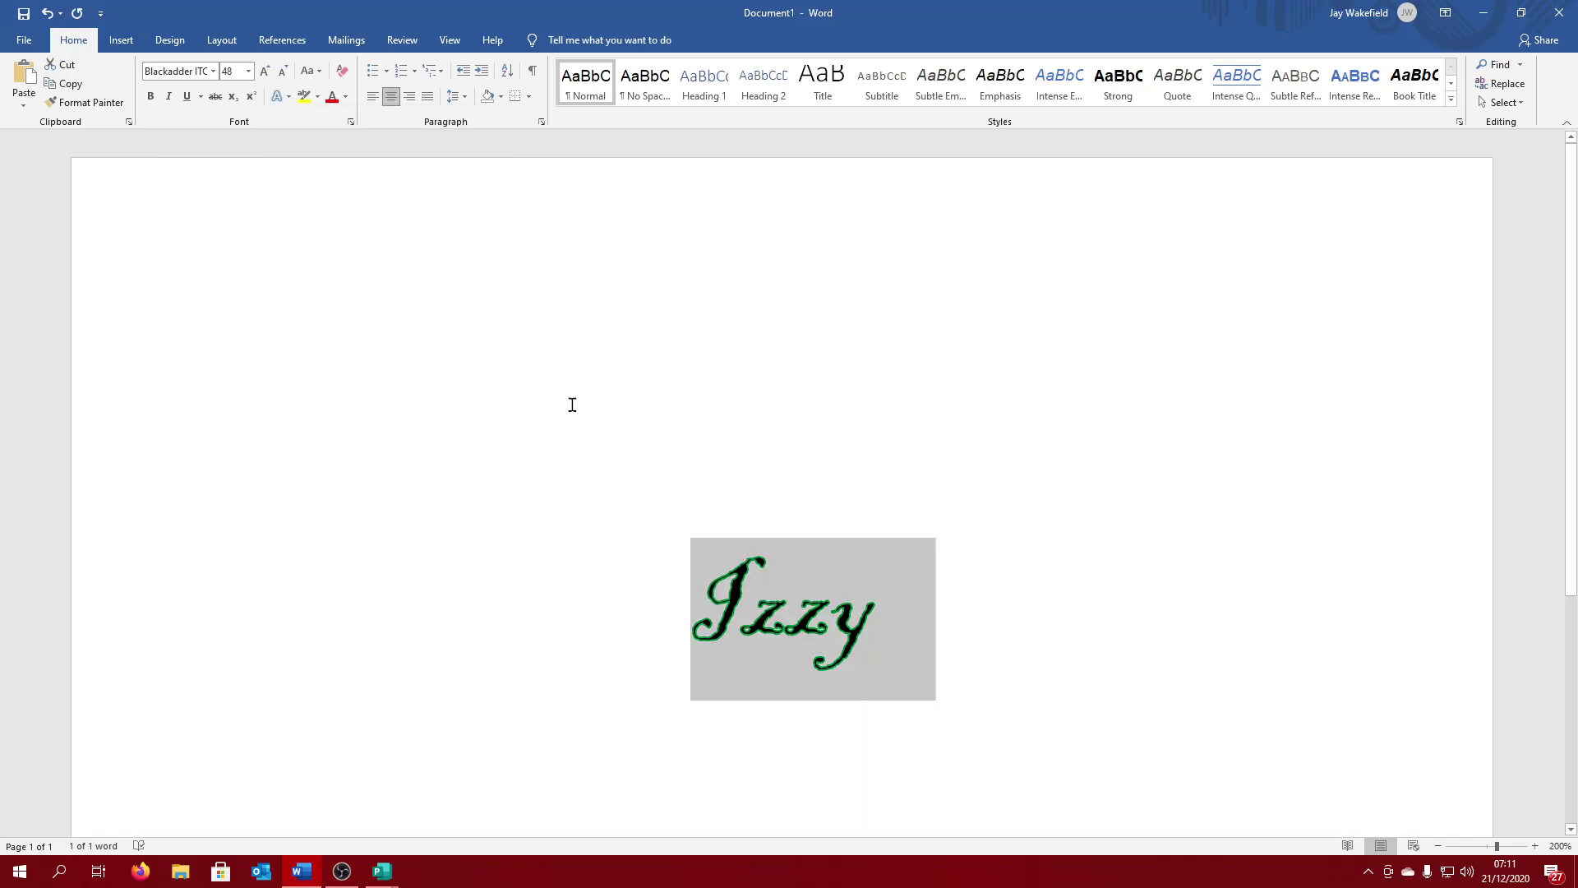
left_click(332, 96)
left_click(800, 559)
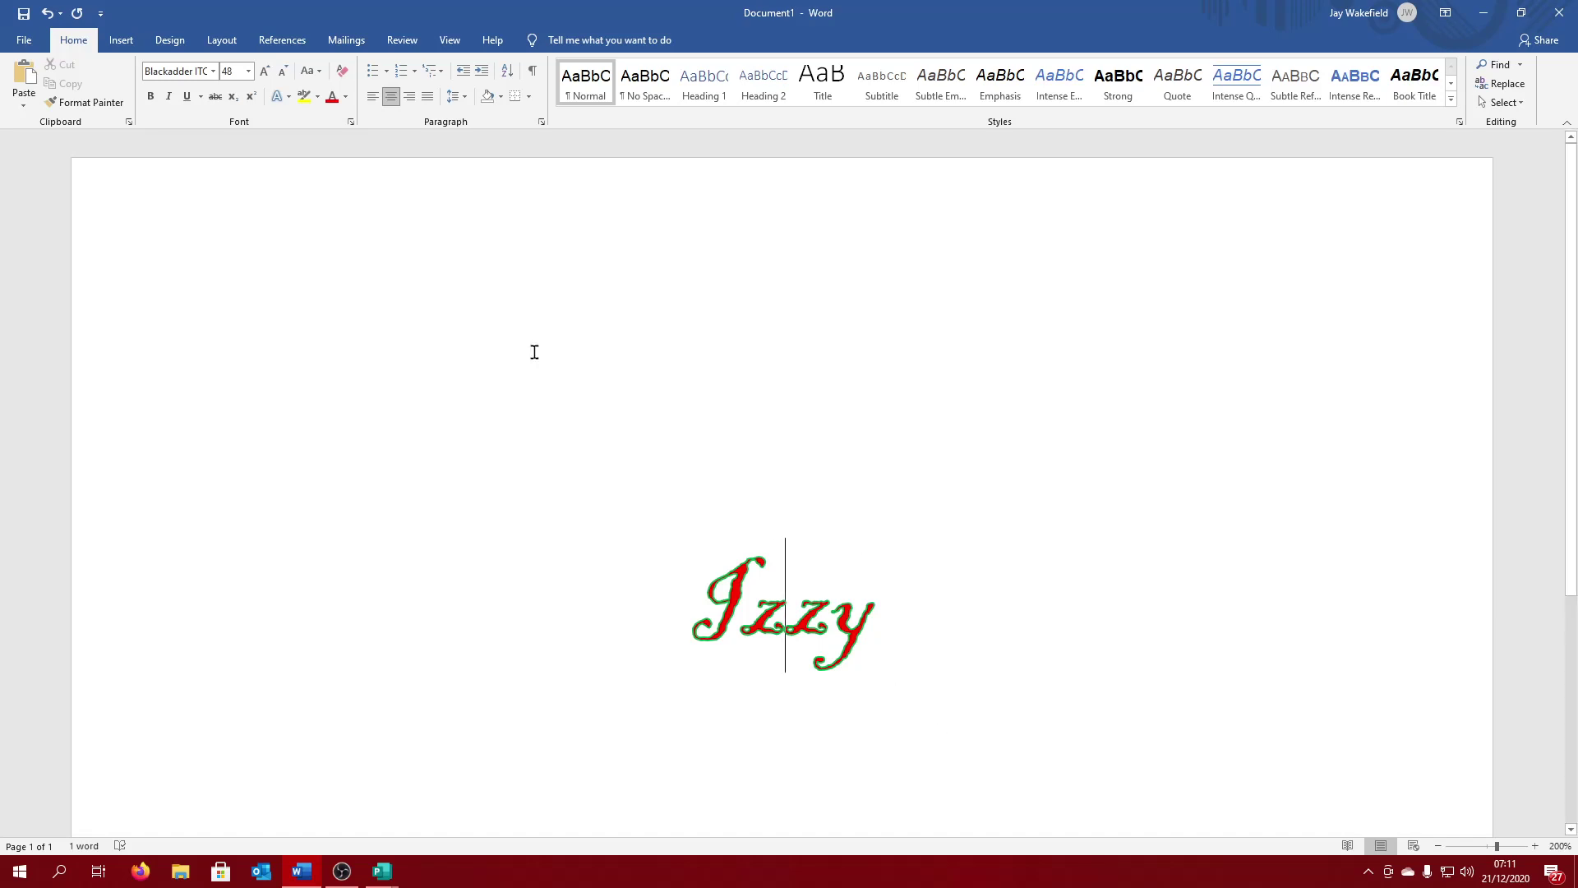
Step: Lower the recipient's name by one blank line above it, checking its placement in the print preview before and after
left_click(33, 41)
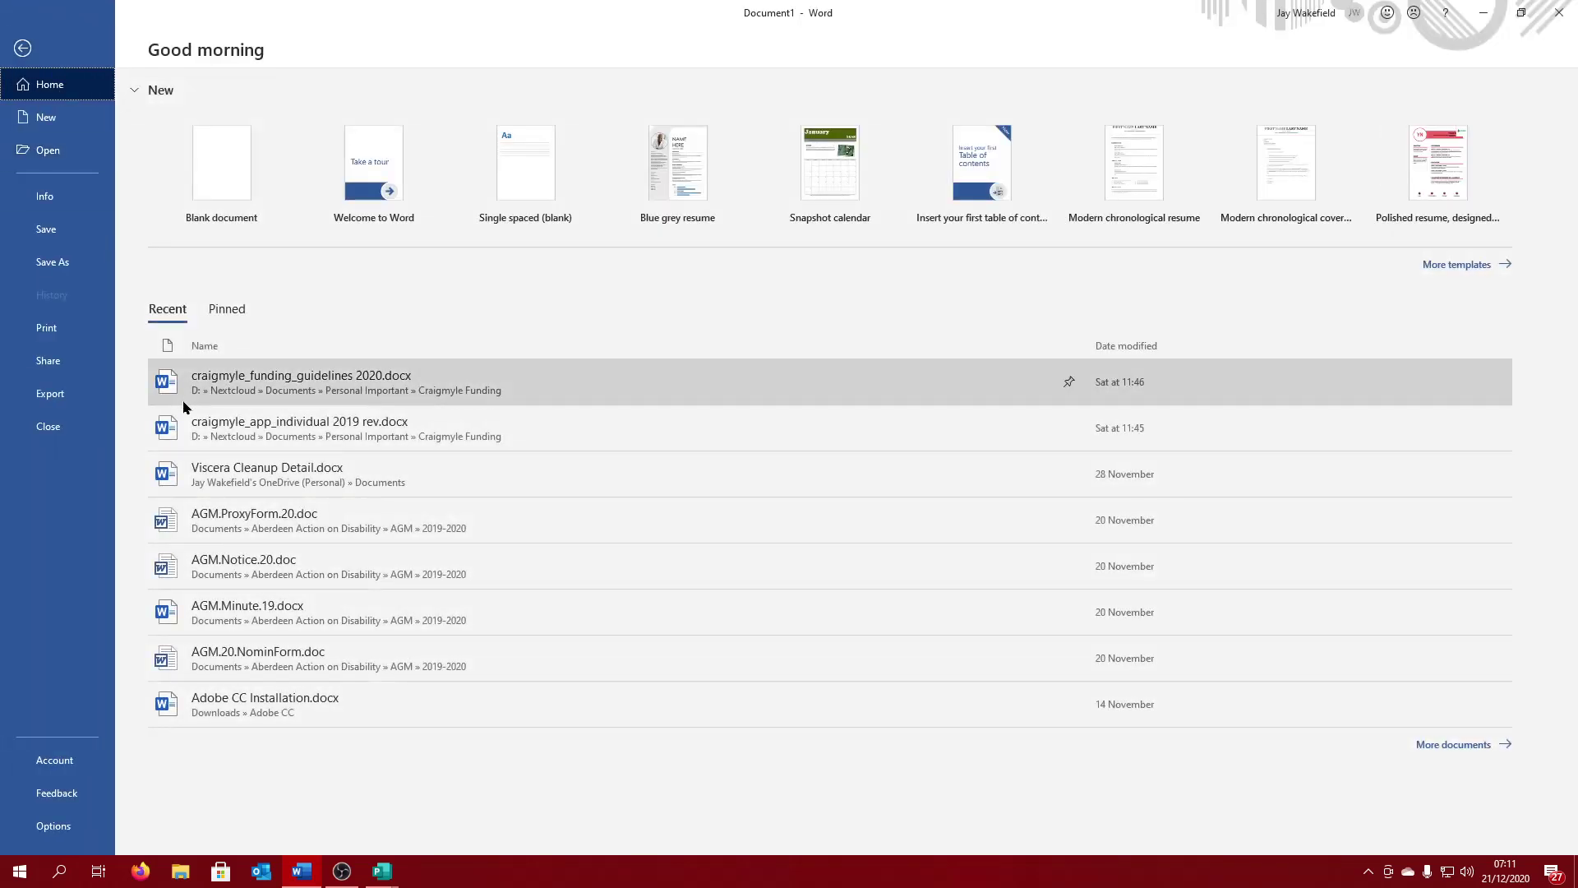
left_click(94, 328)
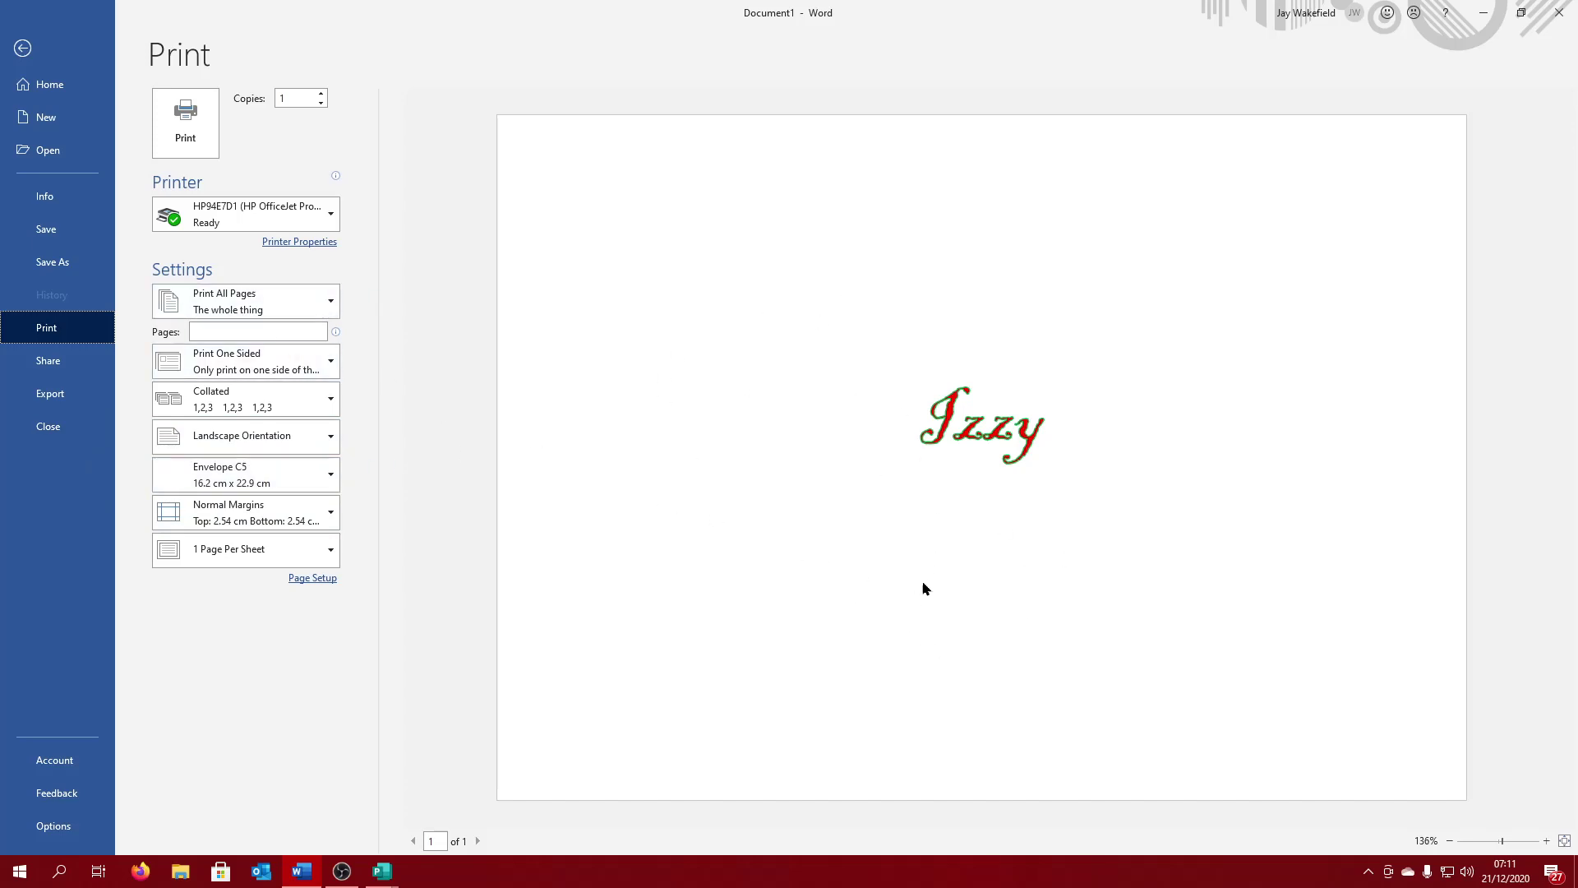
key("Escape")
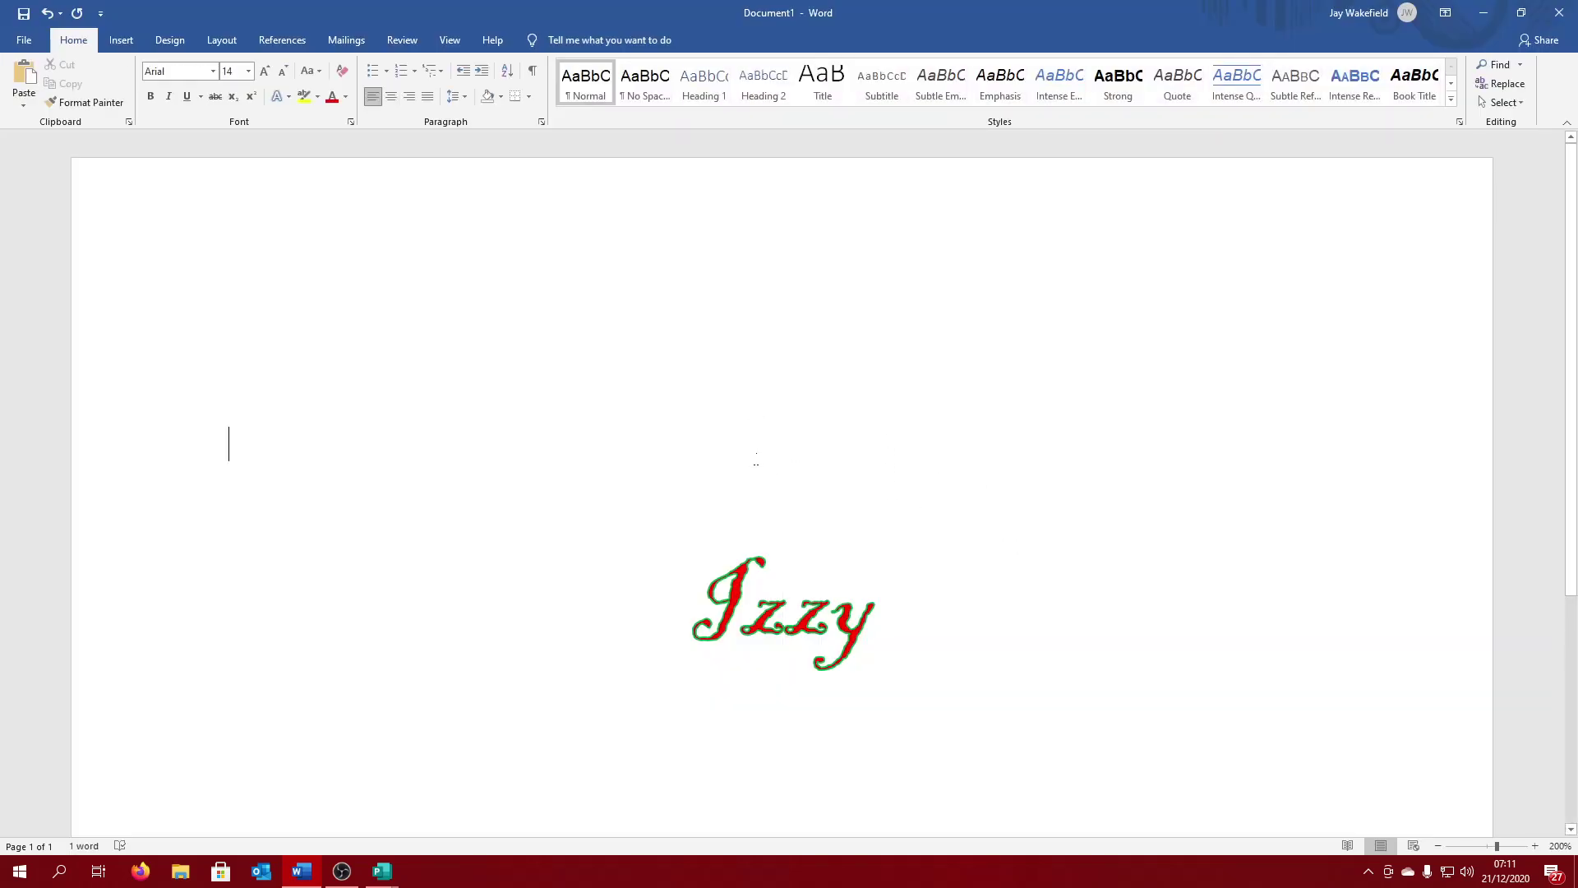
key("Return")
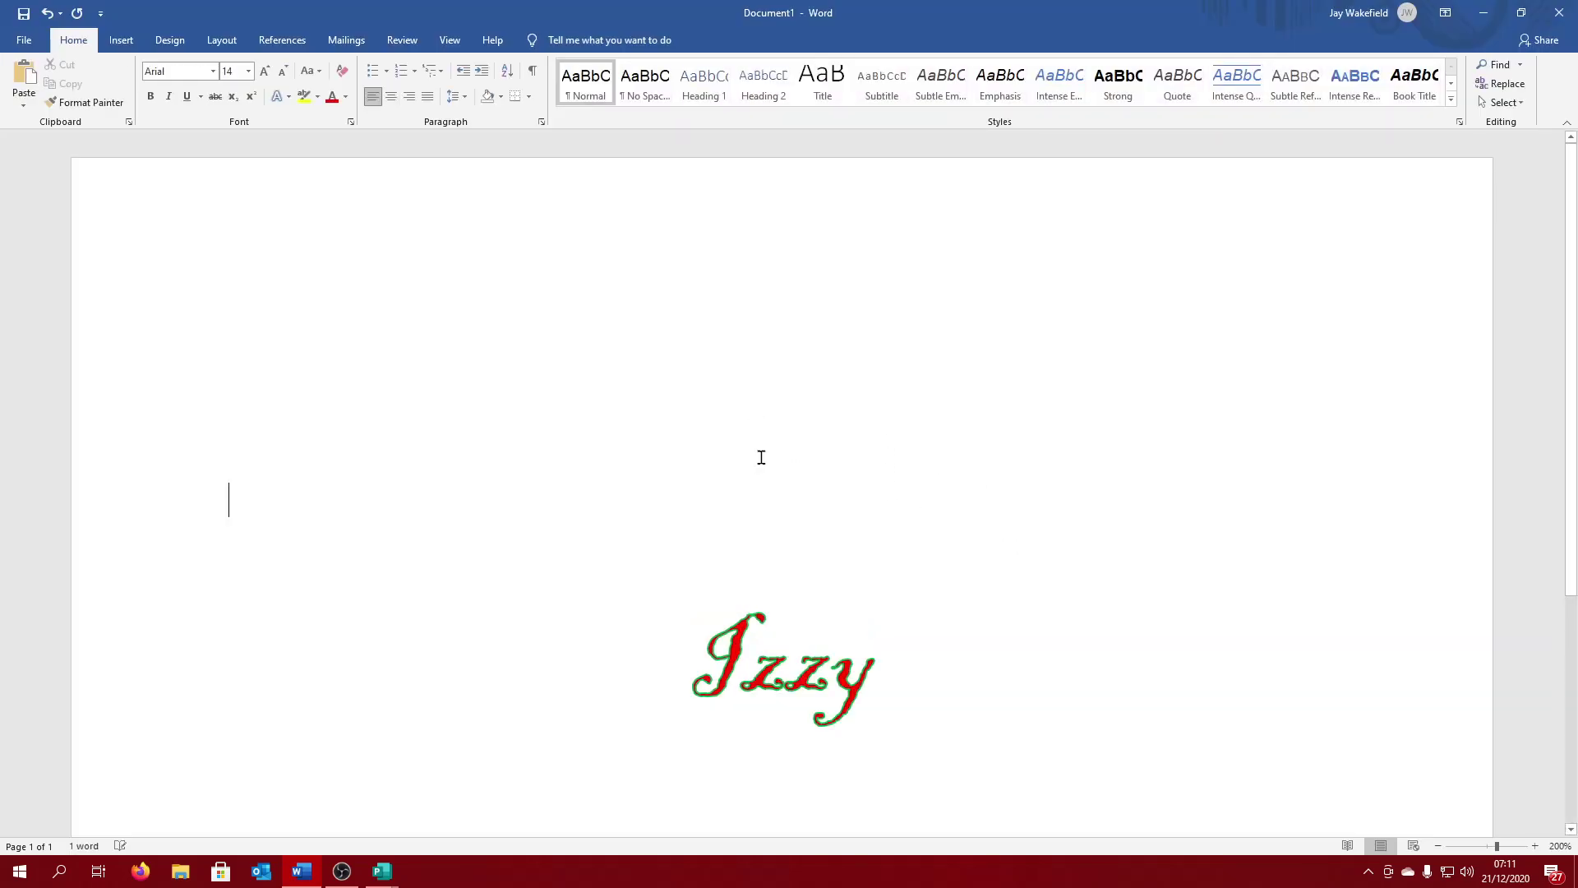
left_click(22, 46)
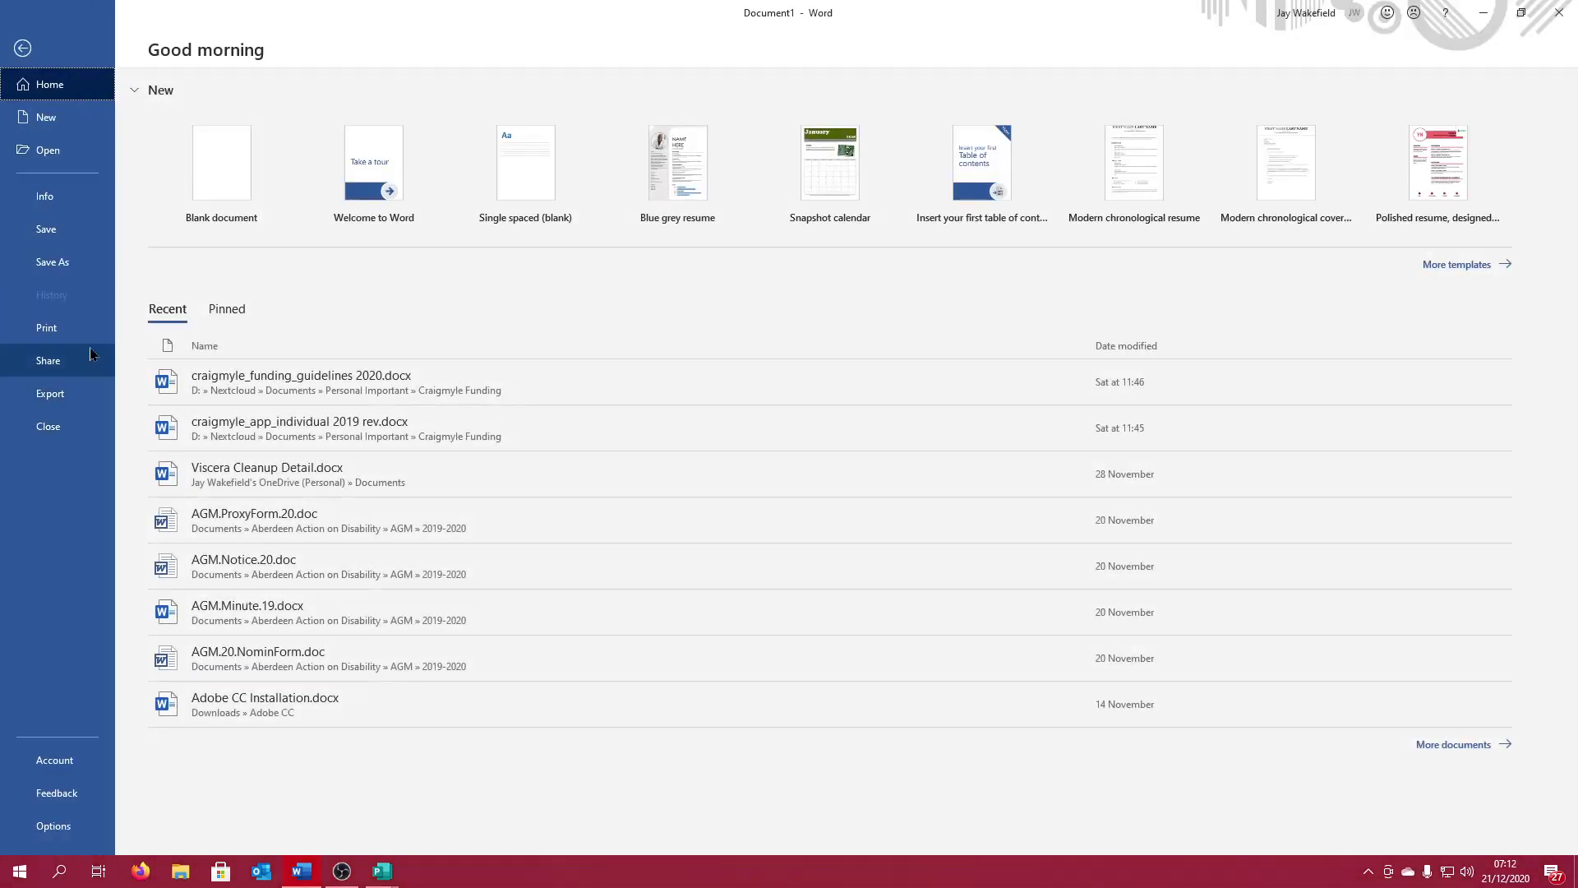
left_click(91, 327)
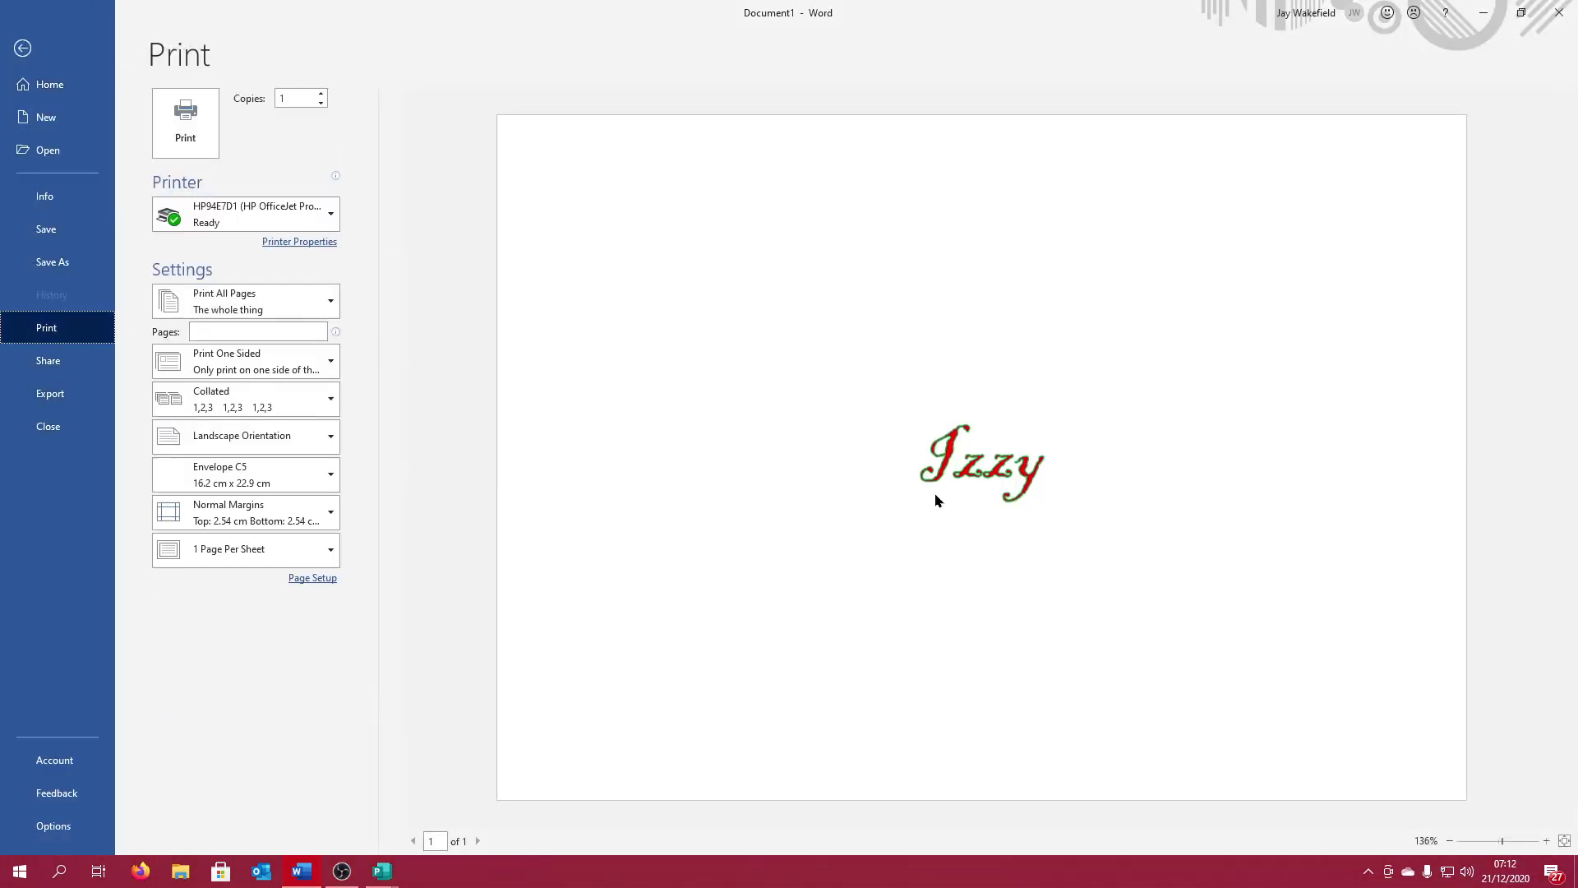